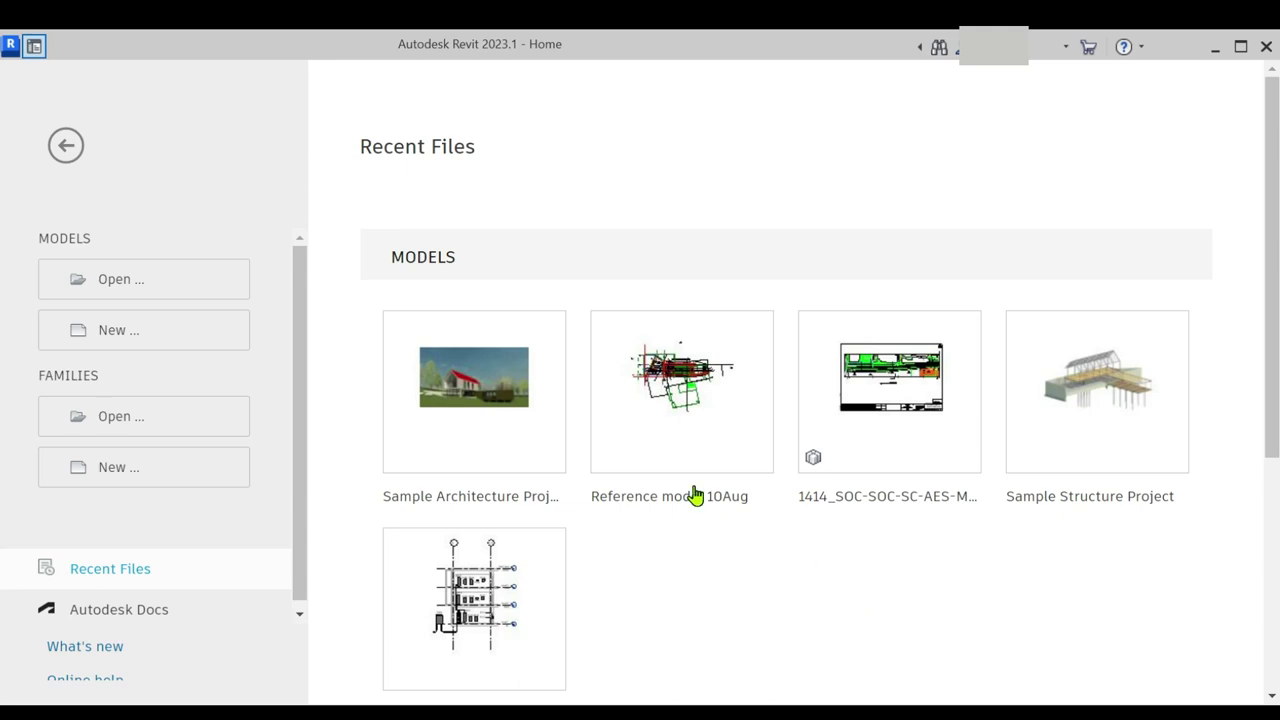
Browse to the Revit Samples folder through File > Open > Sample Files
left_click(66, 156)
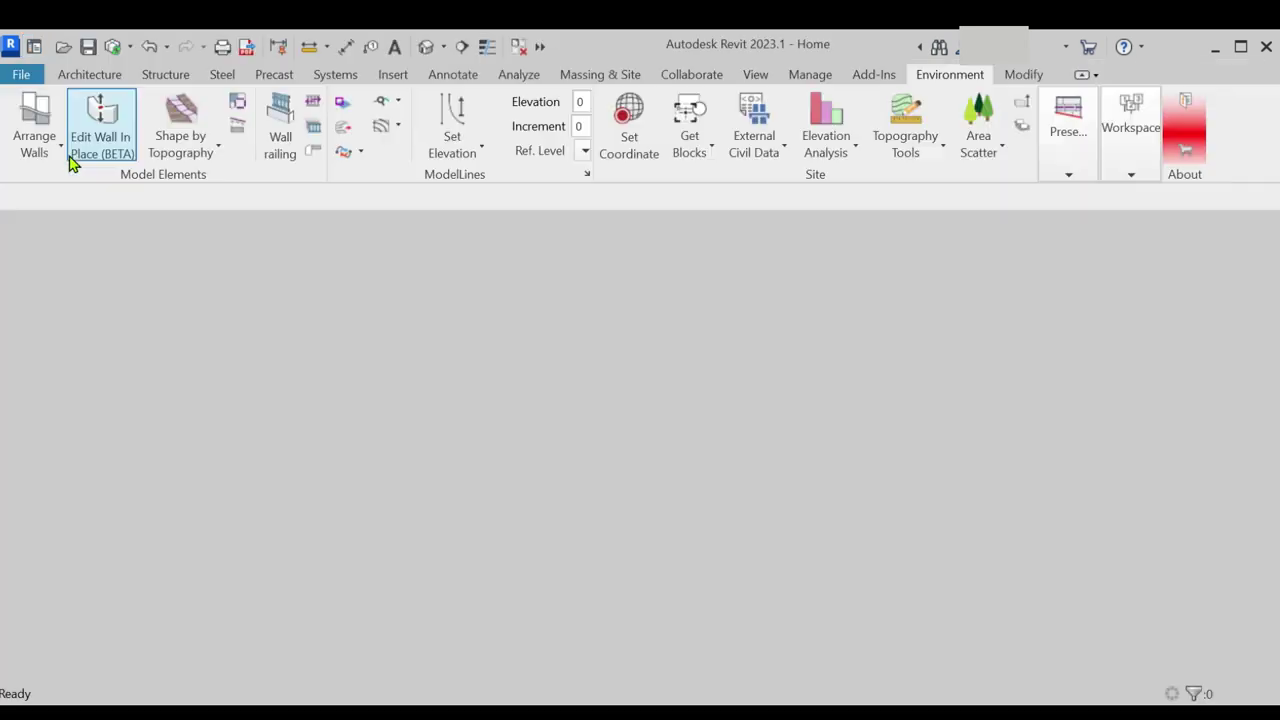
left_click(34, 48)
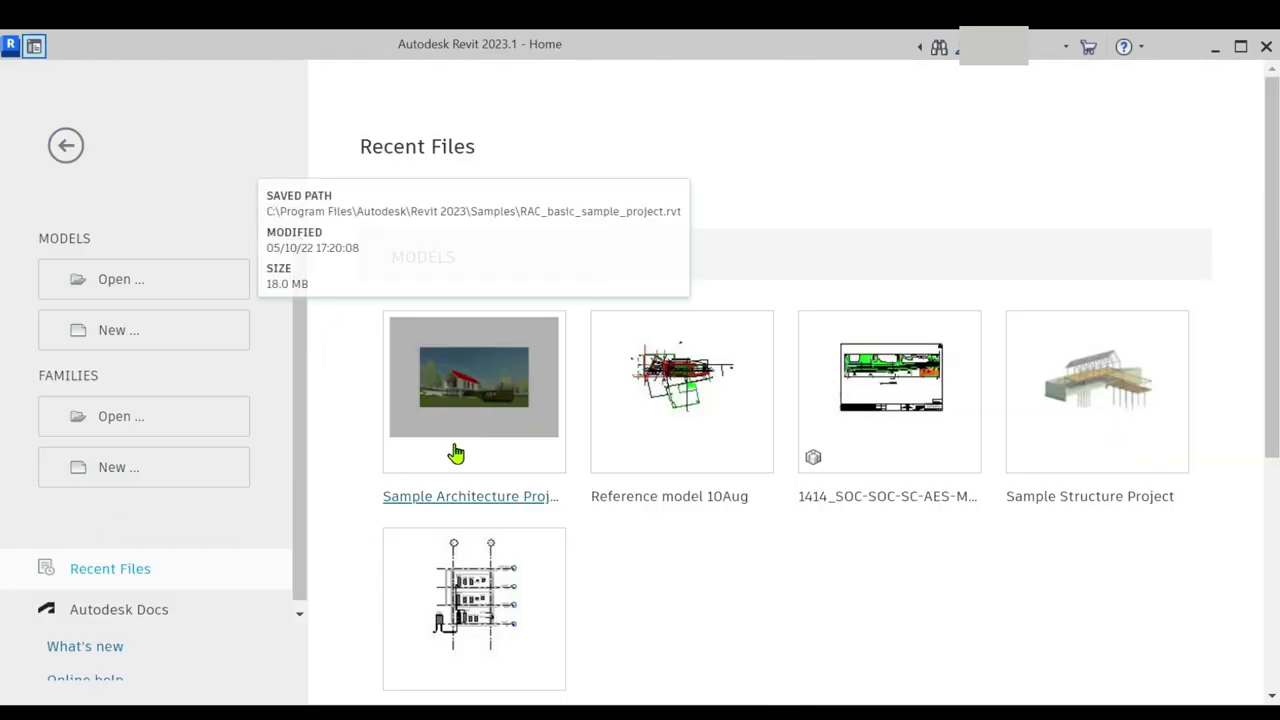
left_click(60, 152)
left_click(21, 76)
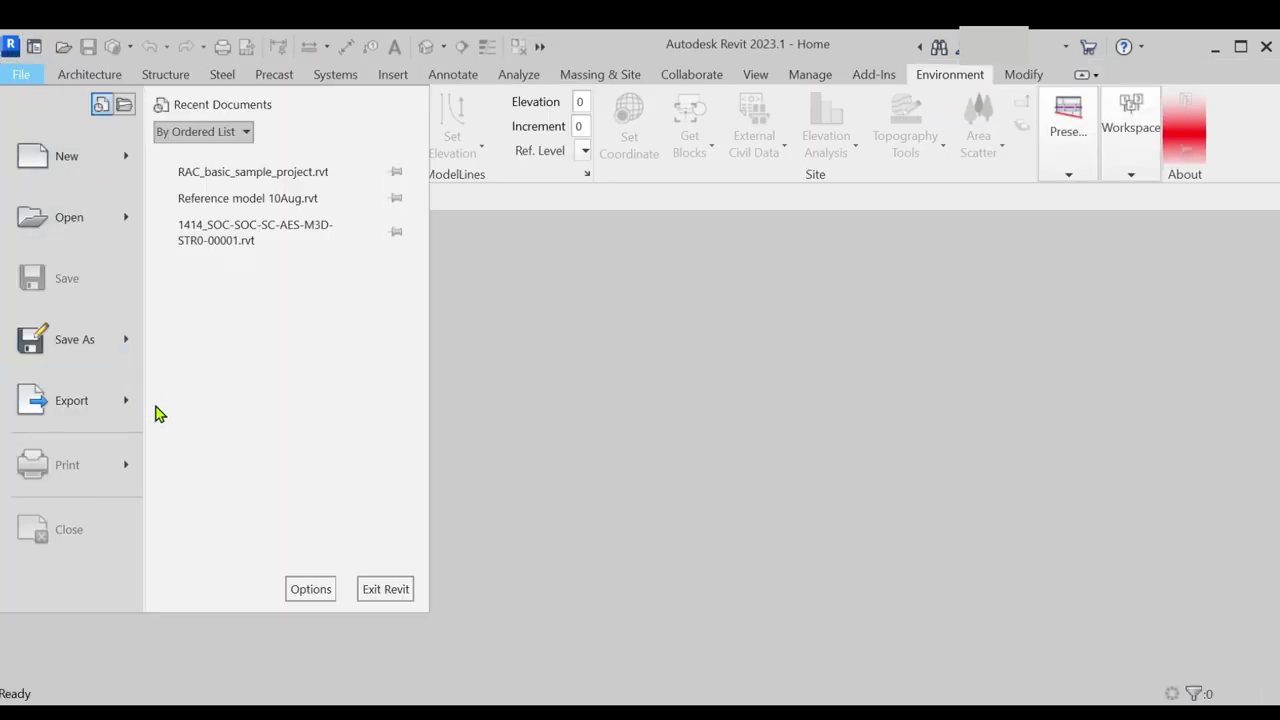
left_click(128, 222)
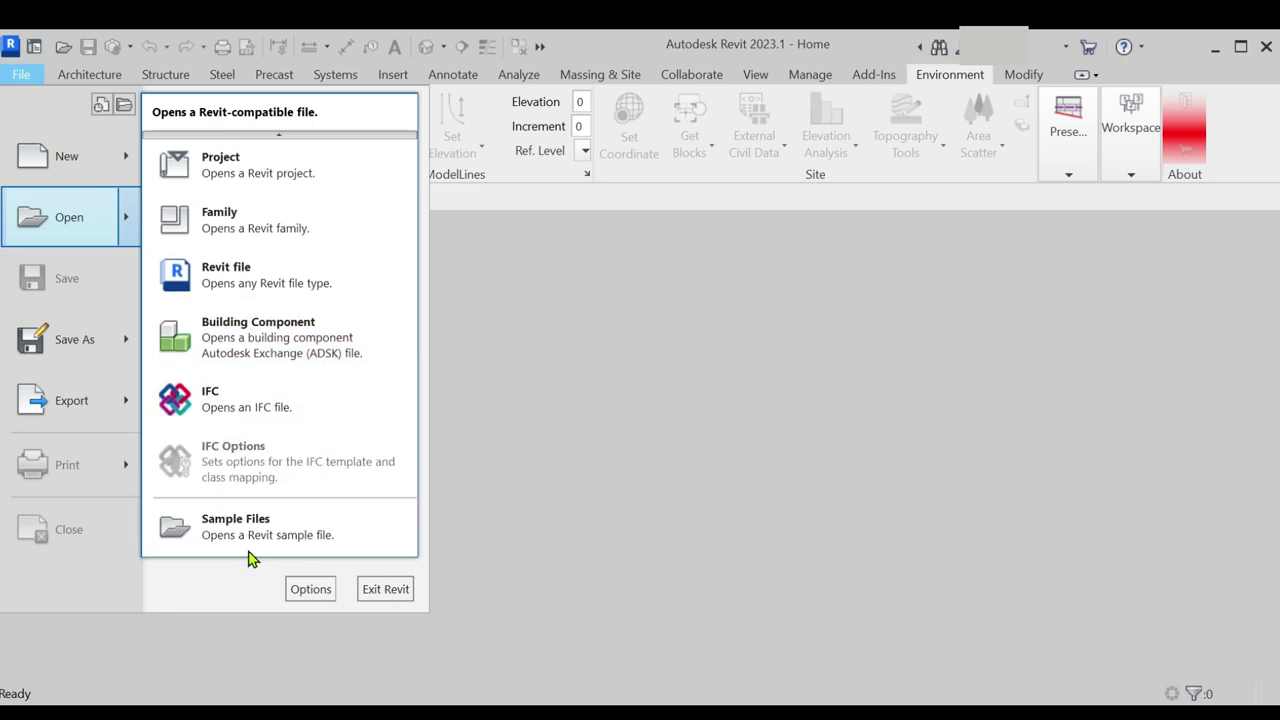
left_click(274, 534)
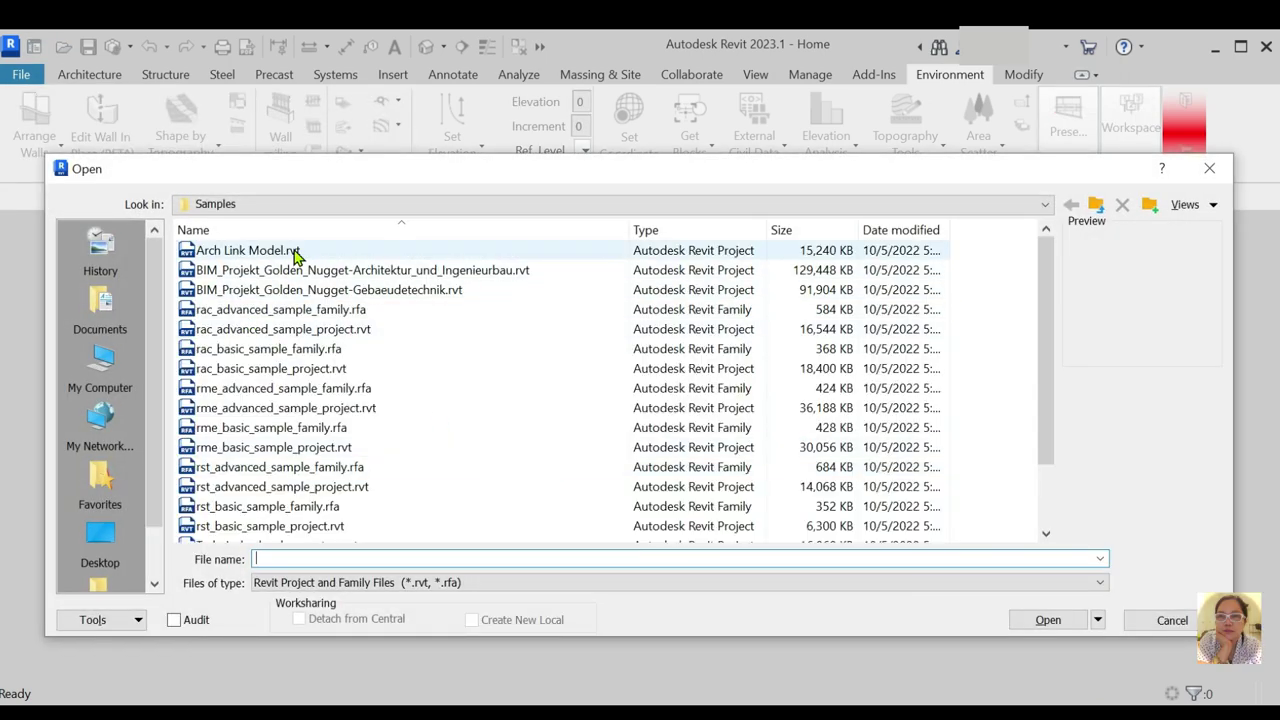
Preview the sample files, then open rac_basic_sample_project.rvt
left_click(240, 251)
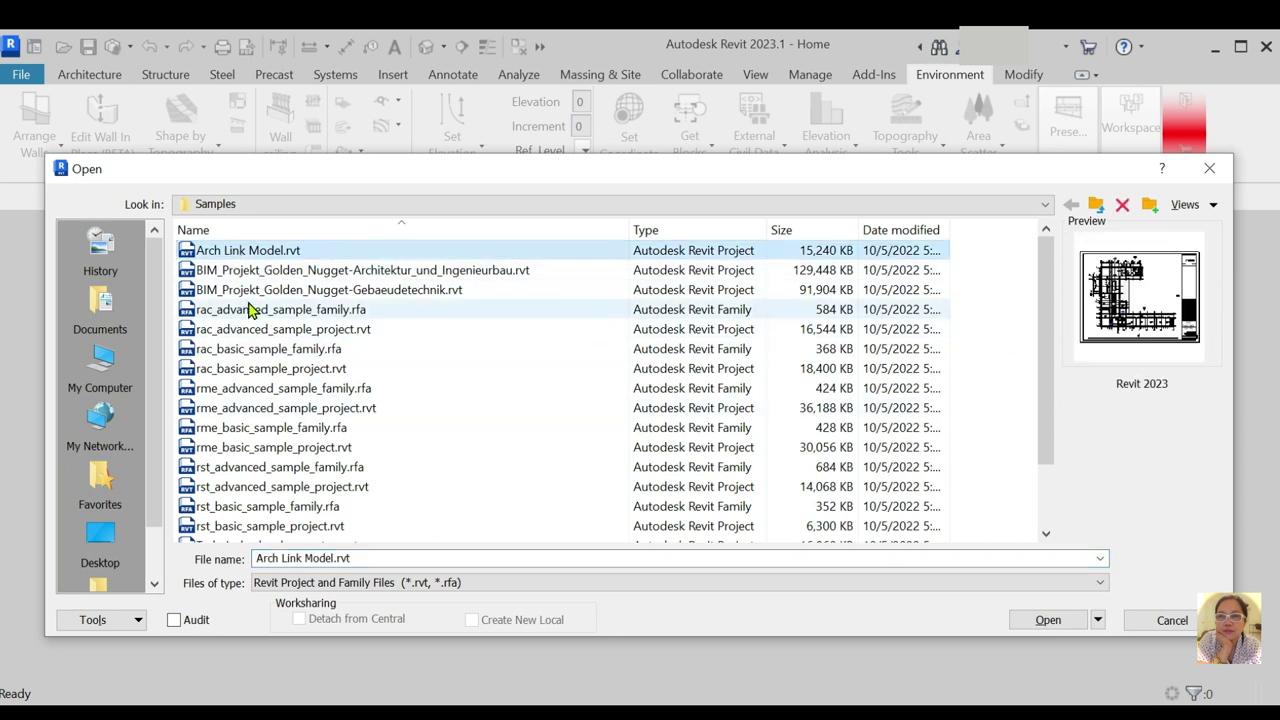
left_click(245, 276)
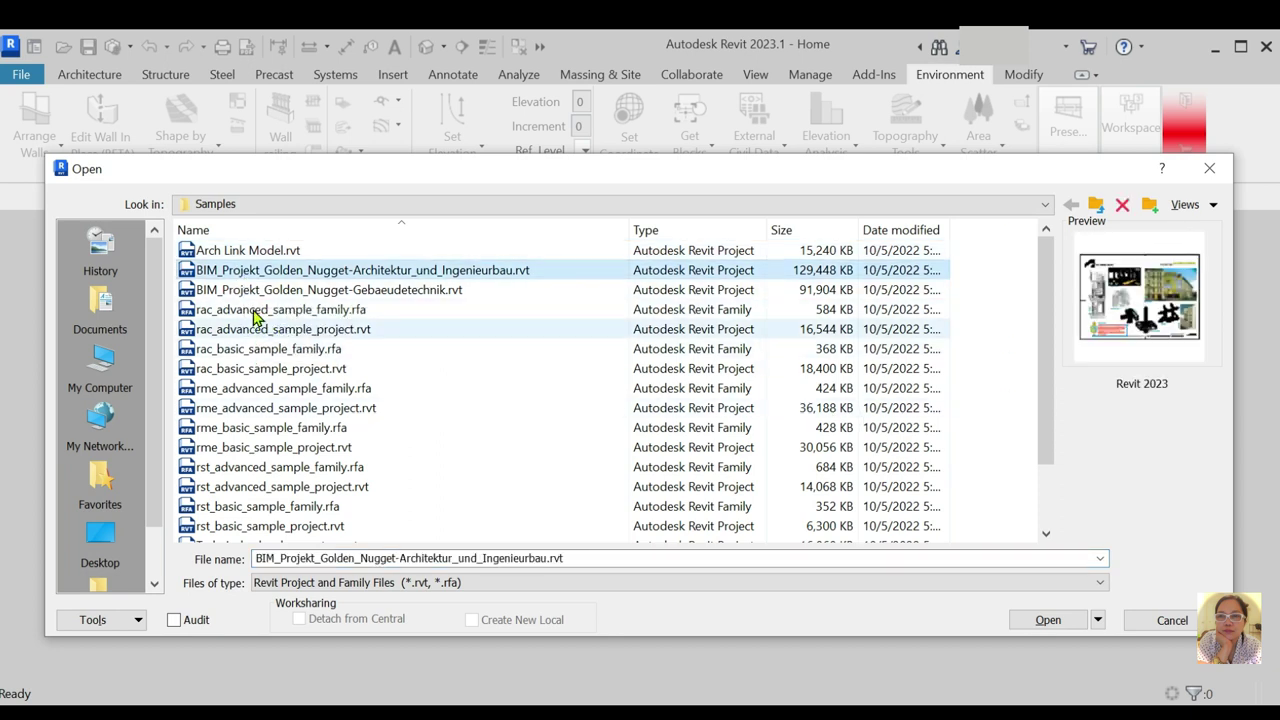
left_click(250, 290)
left_click(252, 310)
left_click(262, 333)
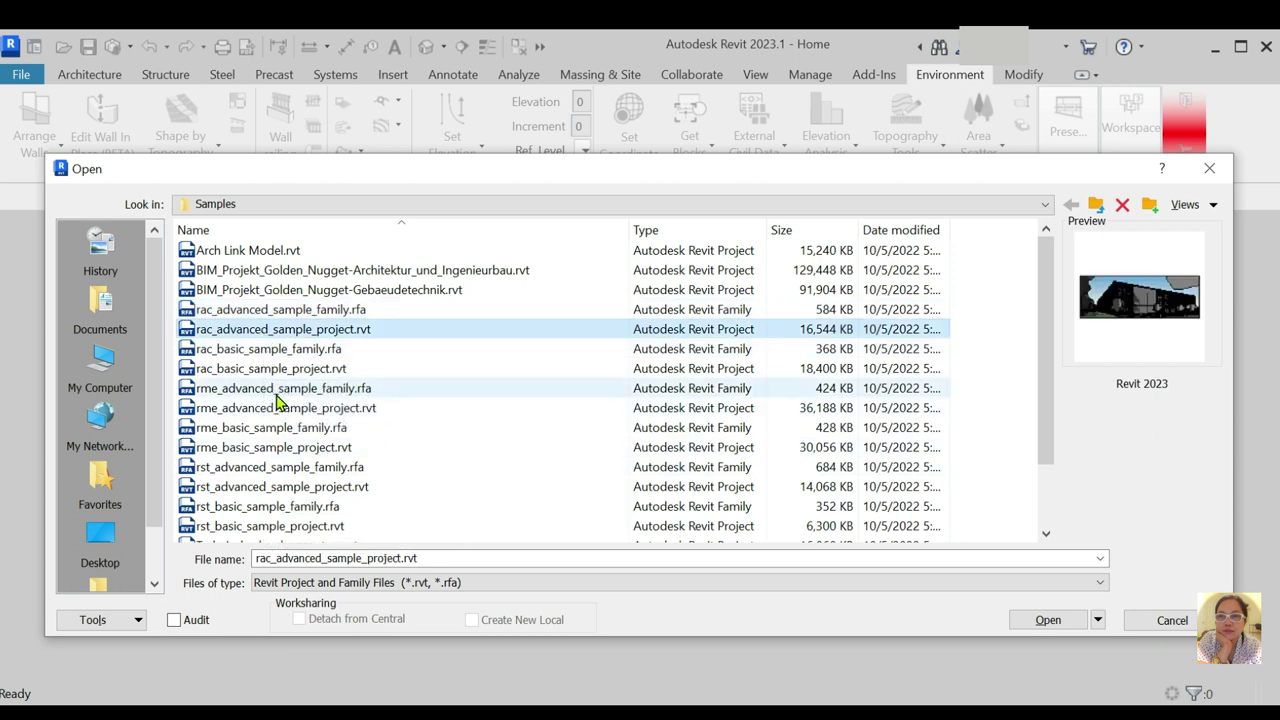
left_click(268, 374)
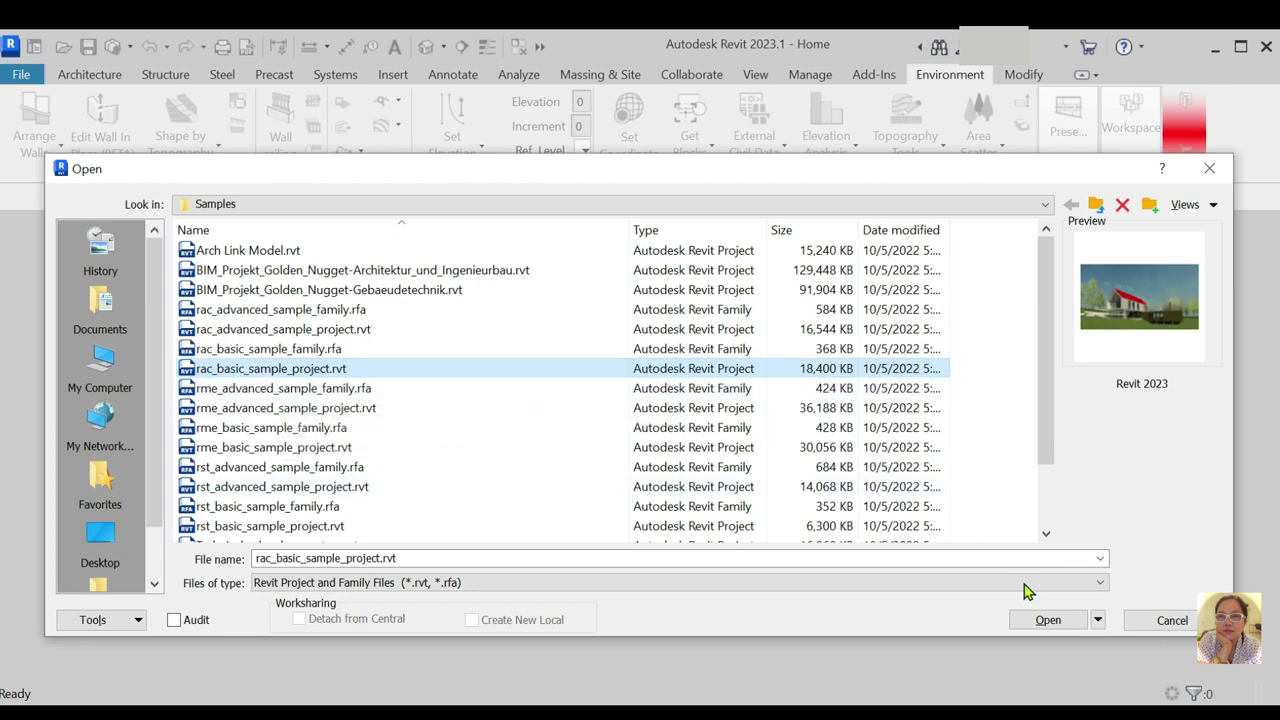
left_click(1048, 620)
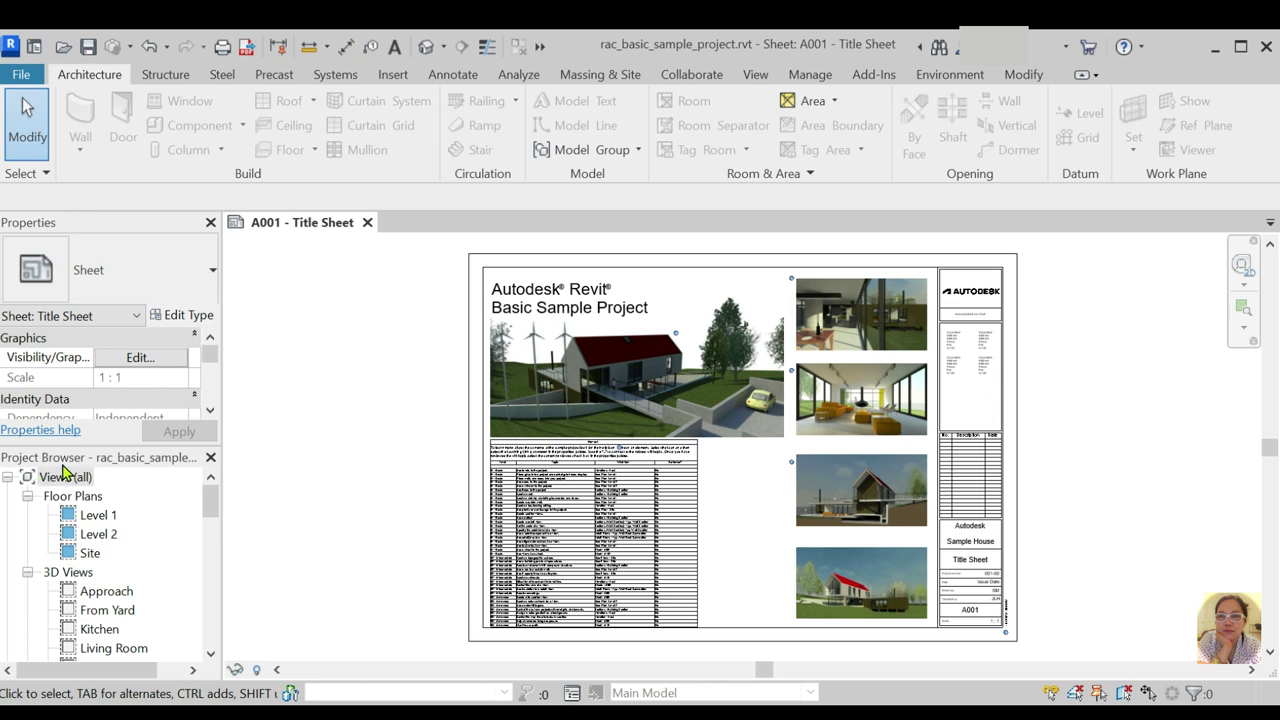
Open the Site floor plan from the Project Browser and close the A001 - Title Sheet tab
left_click(86, 556)
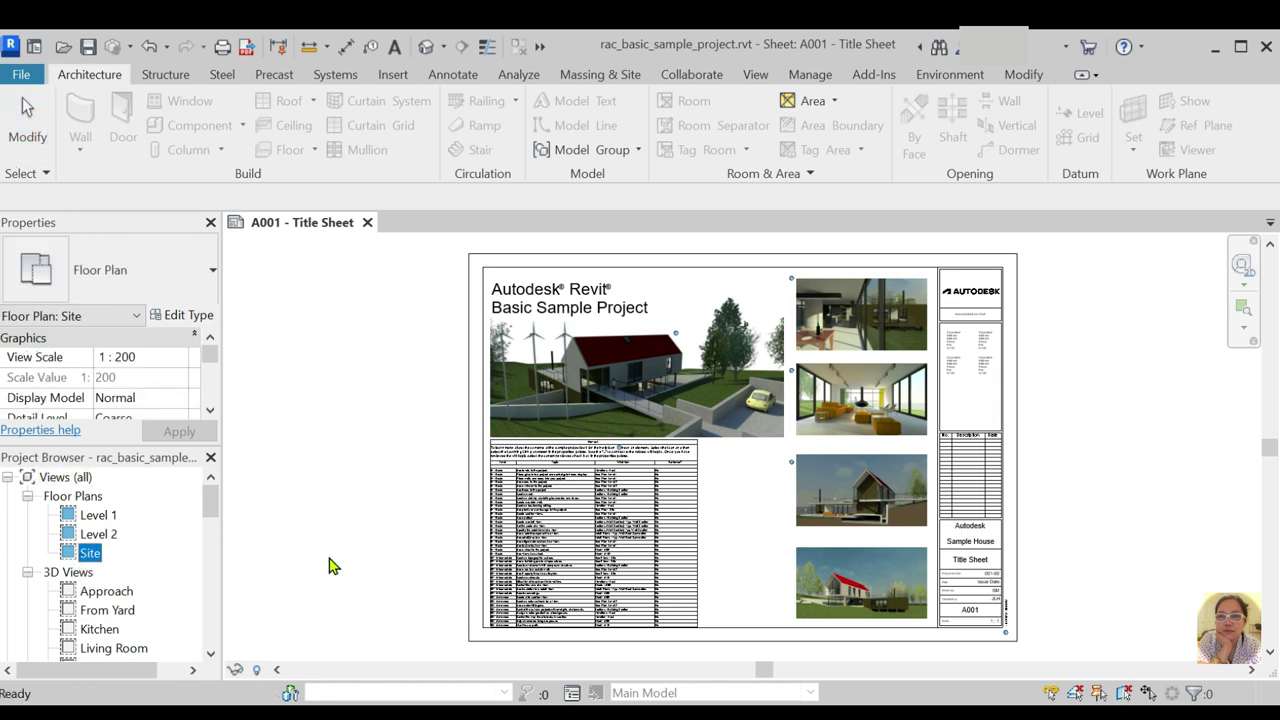
right_click(90, 556)
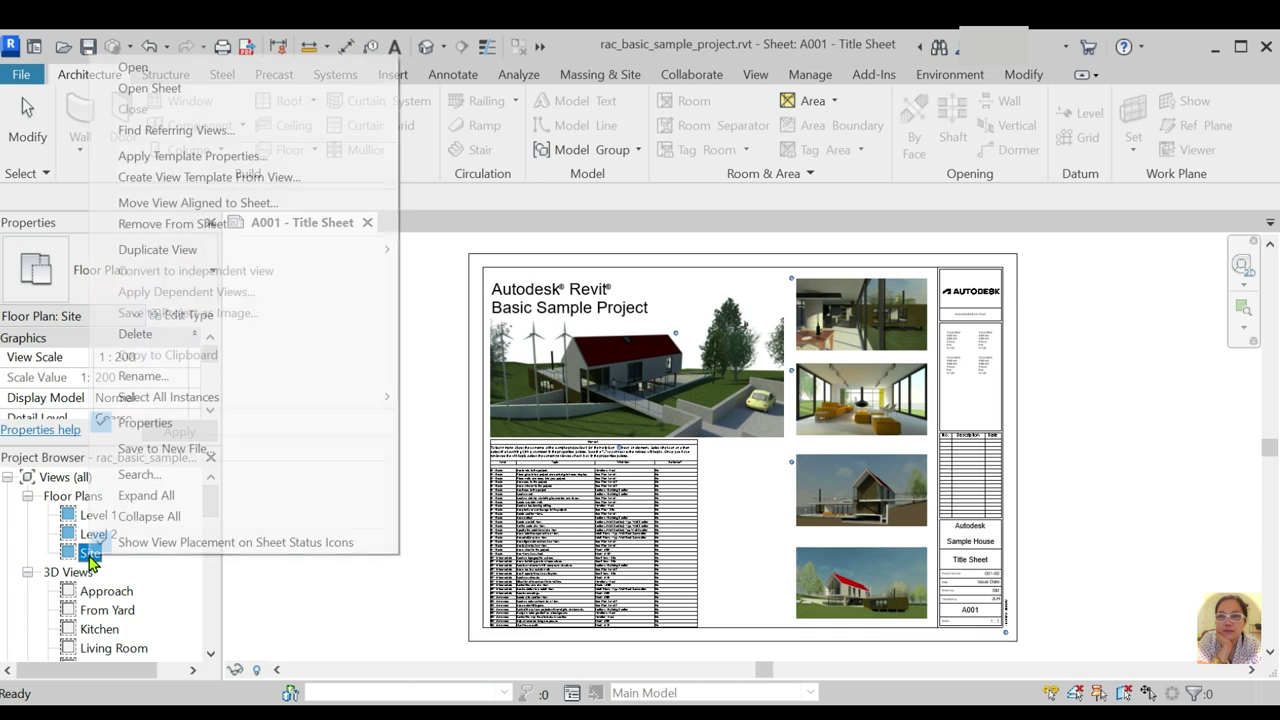
left_click(195, 68)
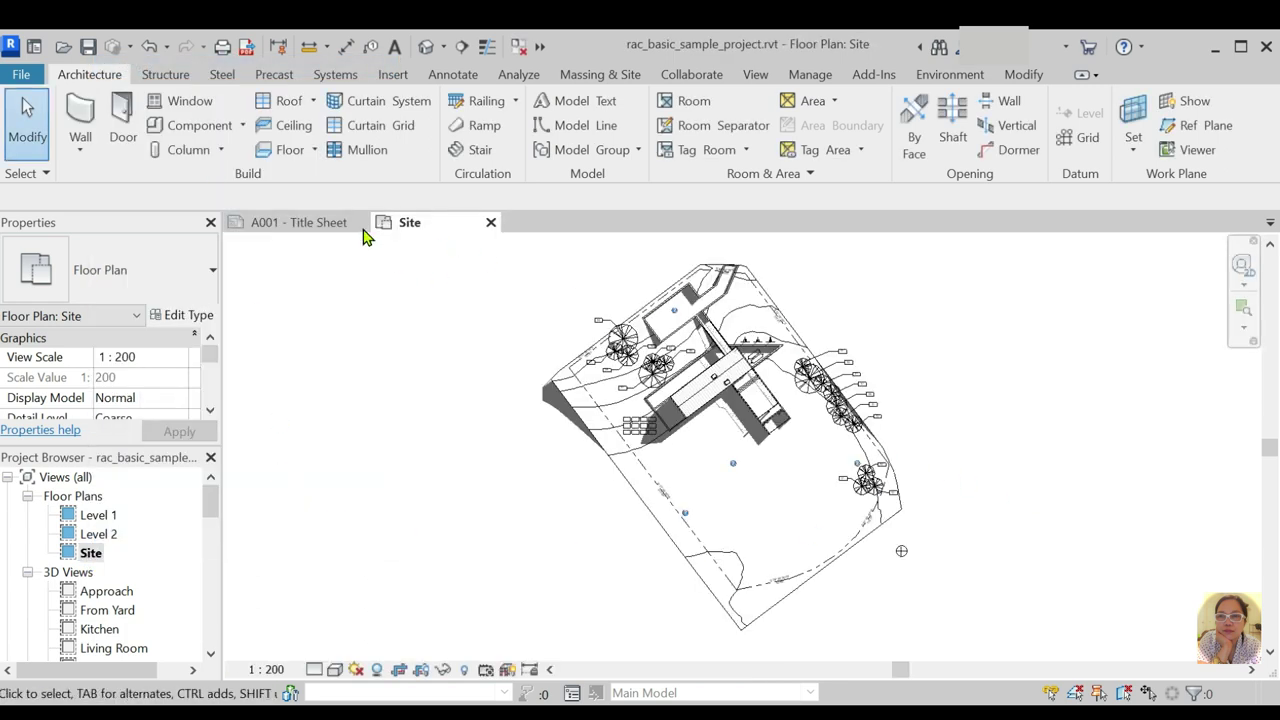
left_click(360, 222)
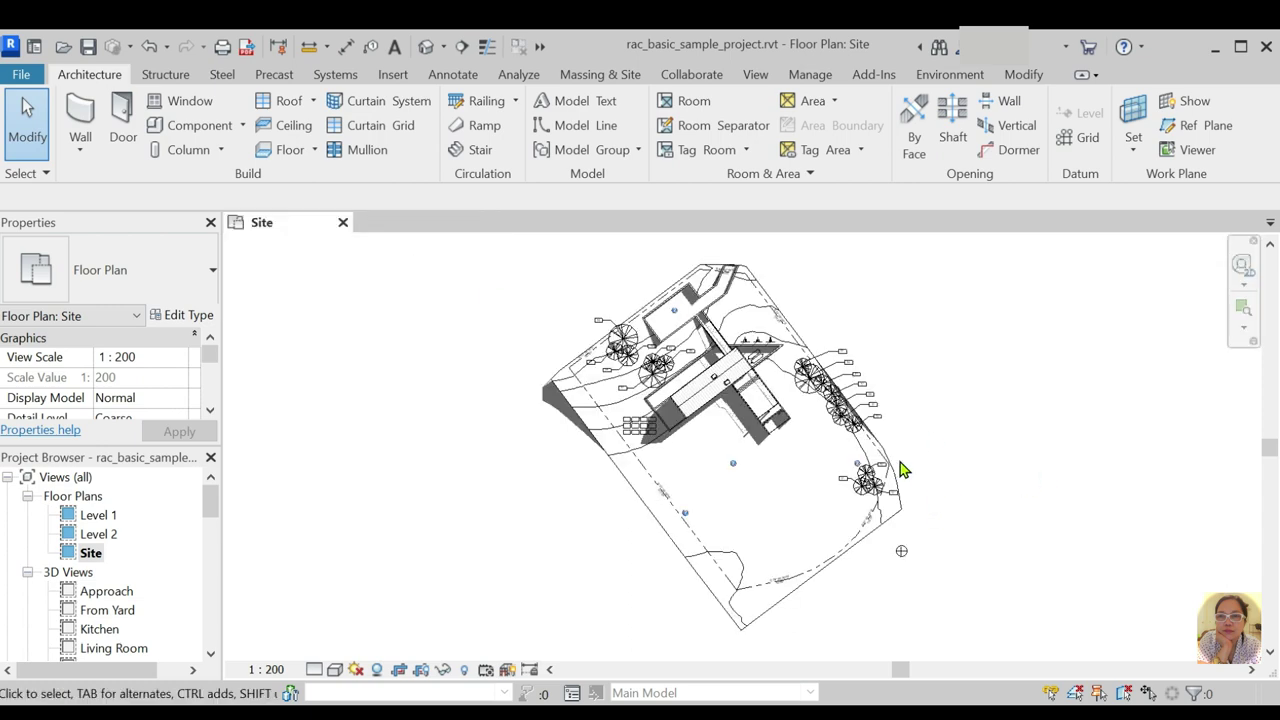
scroll(654, 437, "up", 3)
scroll(780, 374, "down", 2)
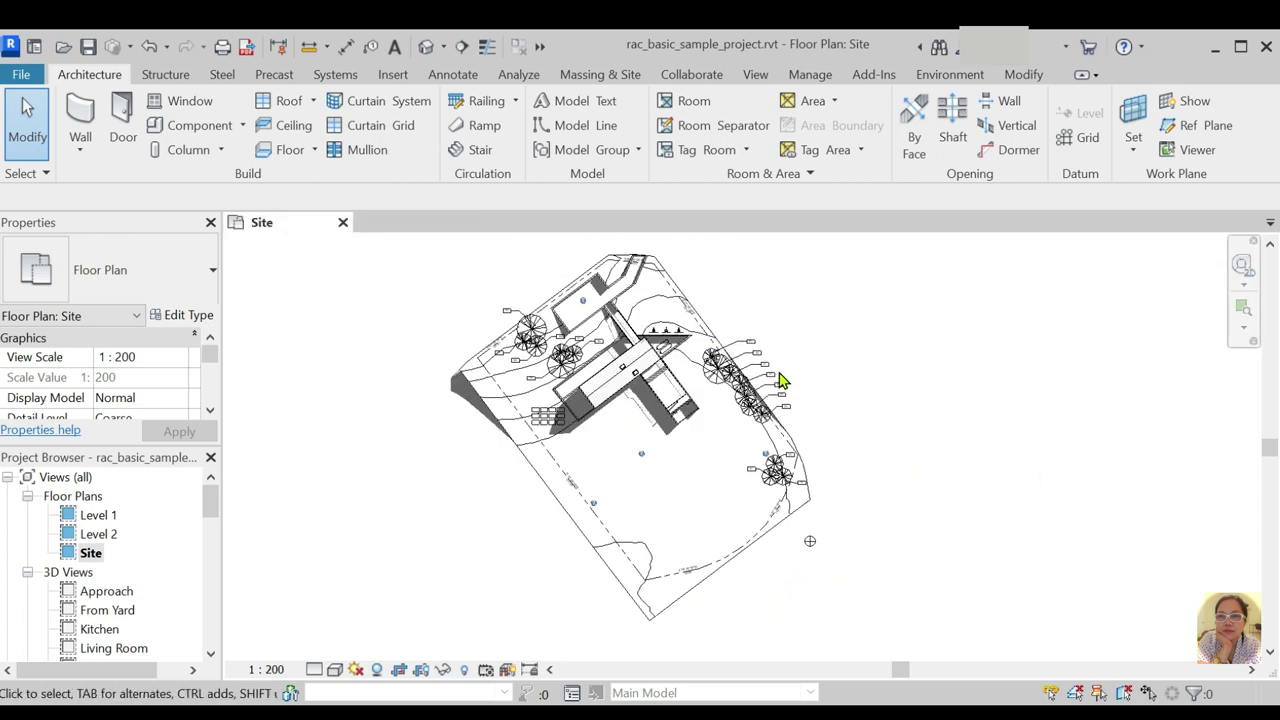
Set the Site plan's visual style to Shaded
left_click(377, 669)
left_click(360, 606)
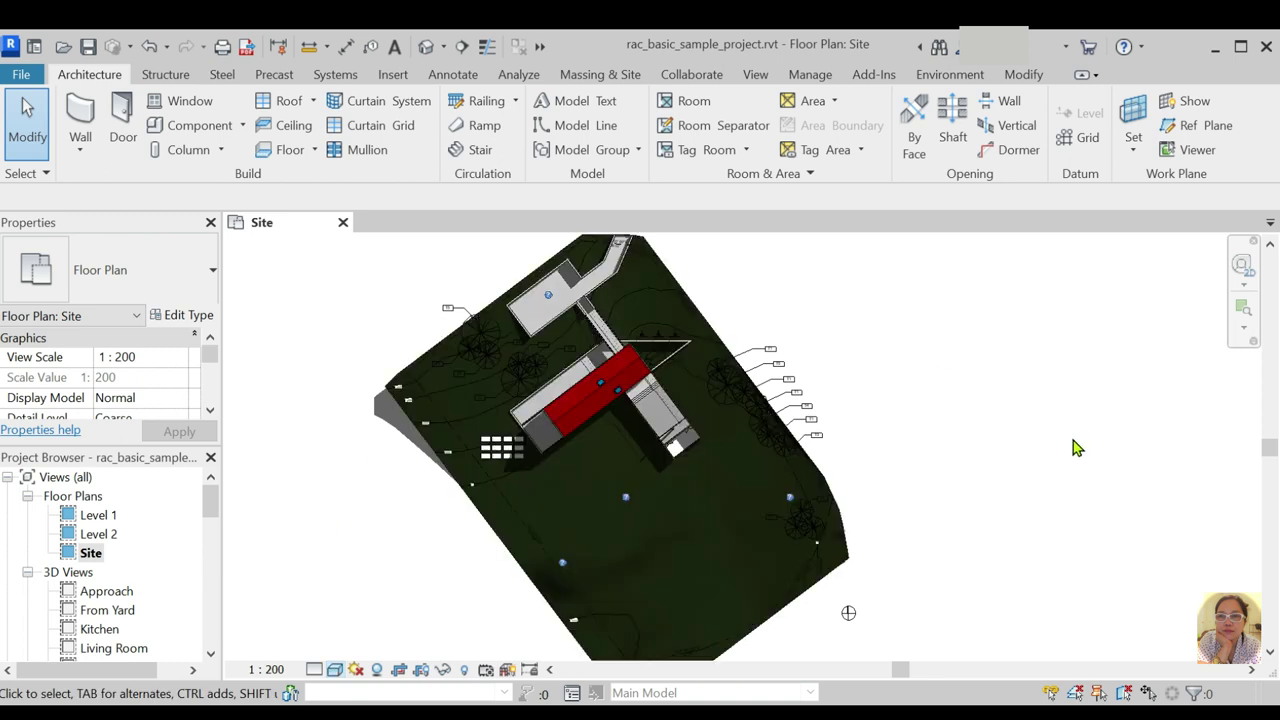
scroll(805, 470, "down", 2)
scroll(857, 486, "up", 2)
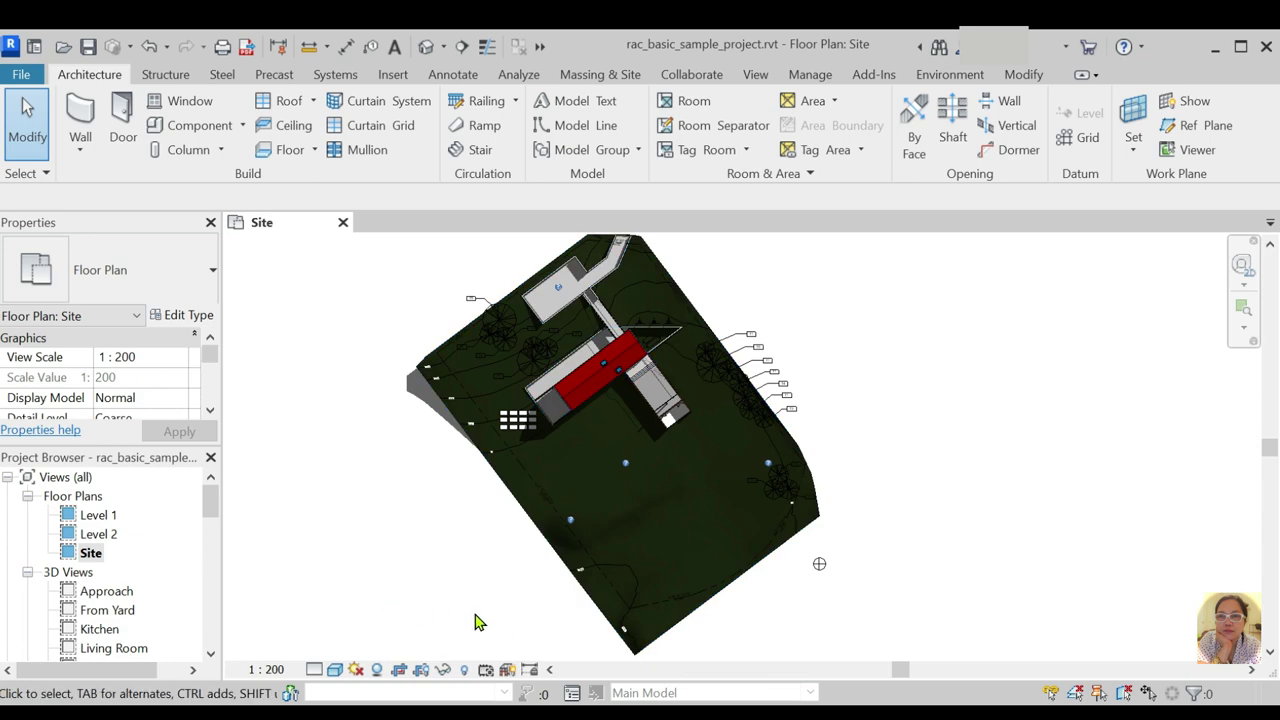
In Object Styles, set the Topography line colour to brown
key("v")
key("g")
scroll(430, 340, "down", 2)
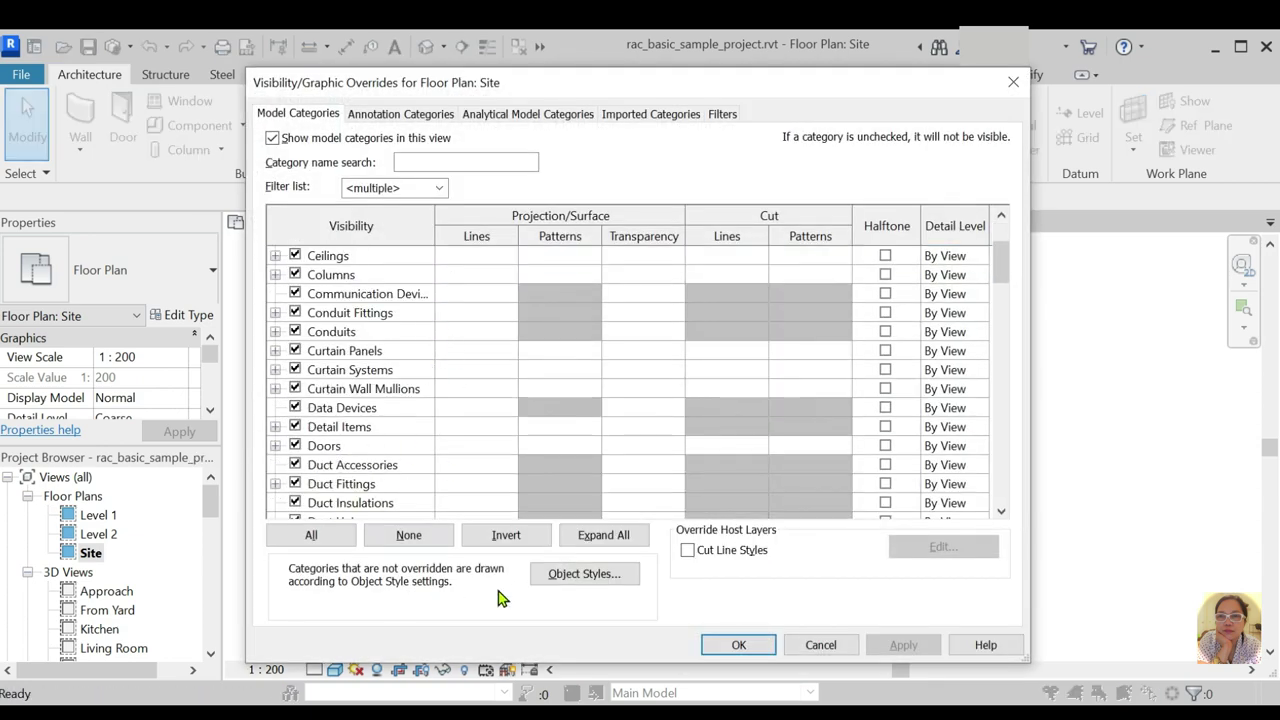
left_click(584, 573)
scroll(470, 470, "down", 1)
scroll(470, 470, "down", 3)
left_click(320, 507)
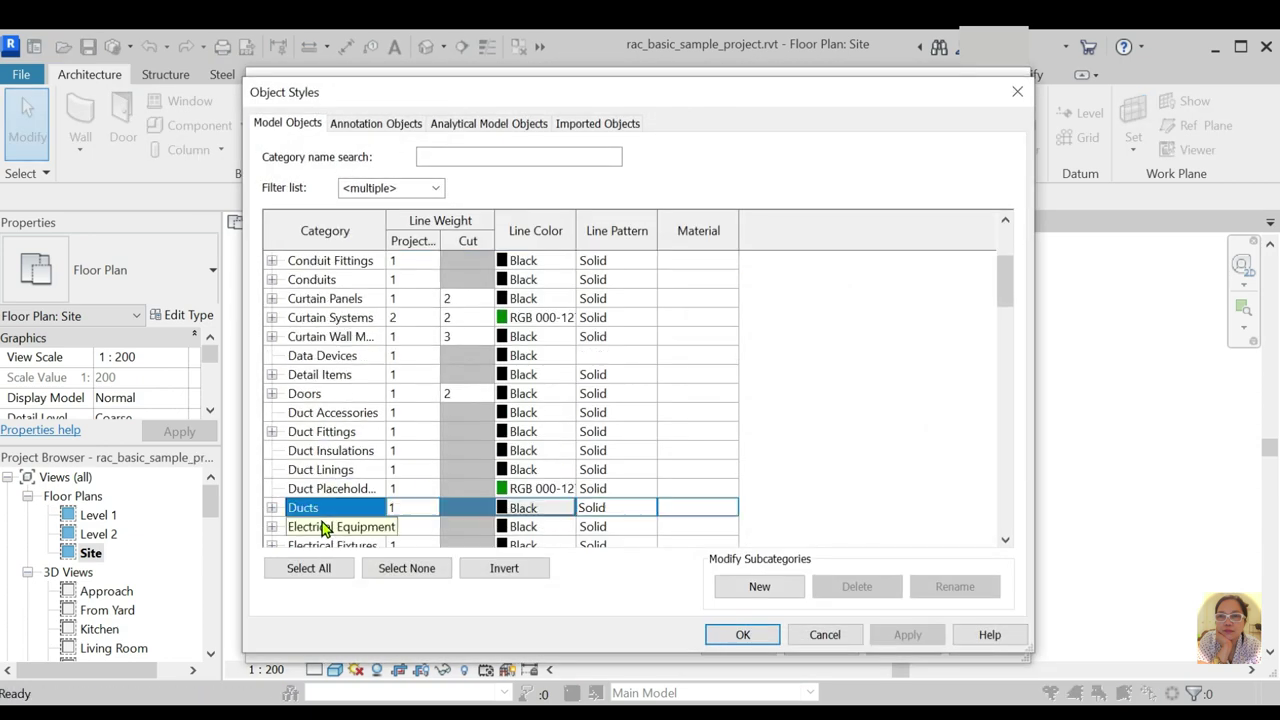
scroll(325, 528, "down", 15)
left_click(336, 517)
scroll(335, 515, "down", 1)
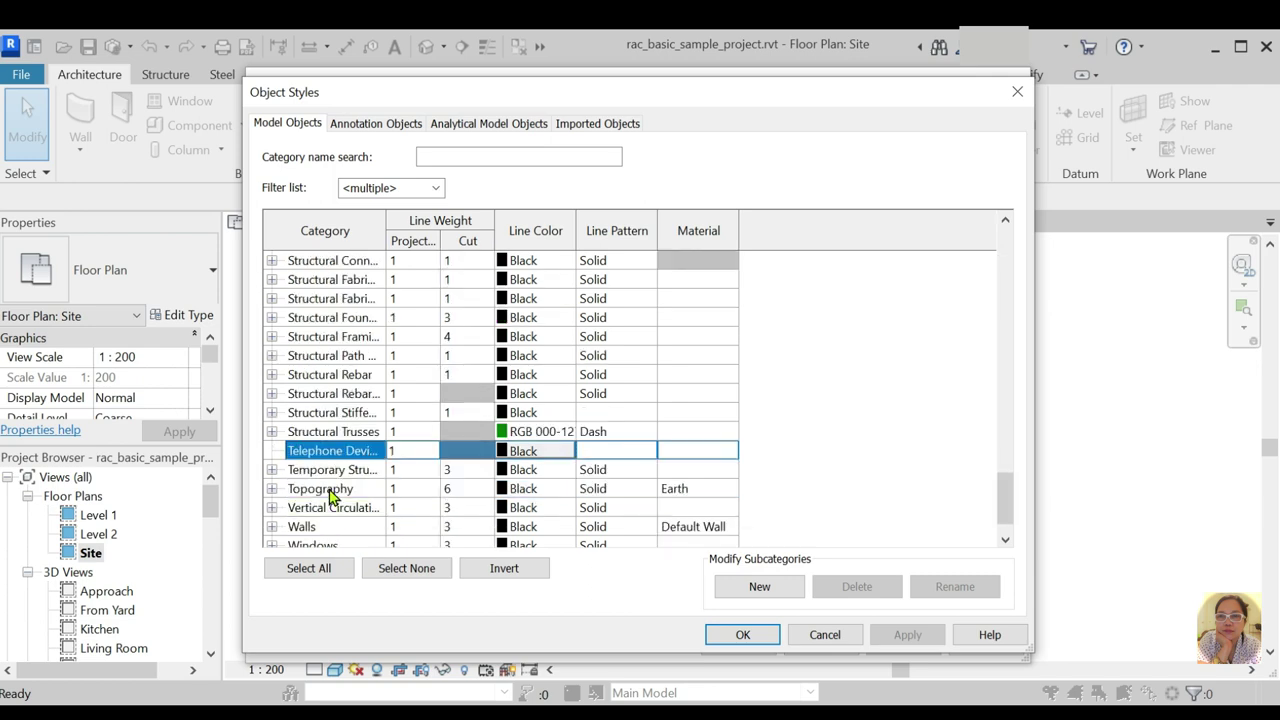
left_click(330, 492)
left_click(573, 490)
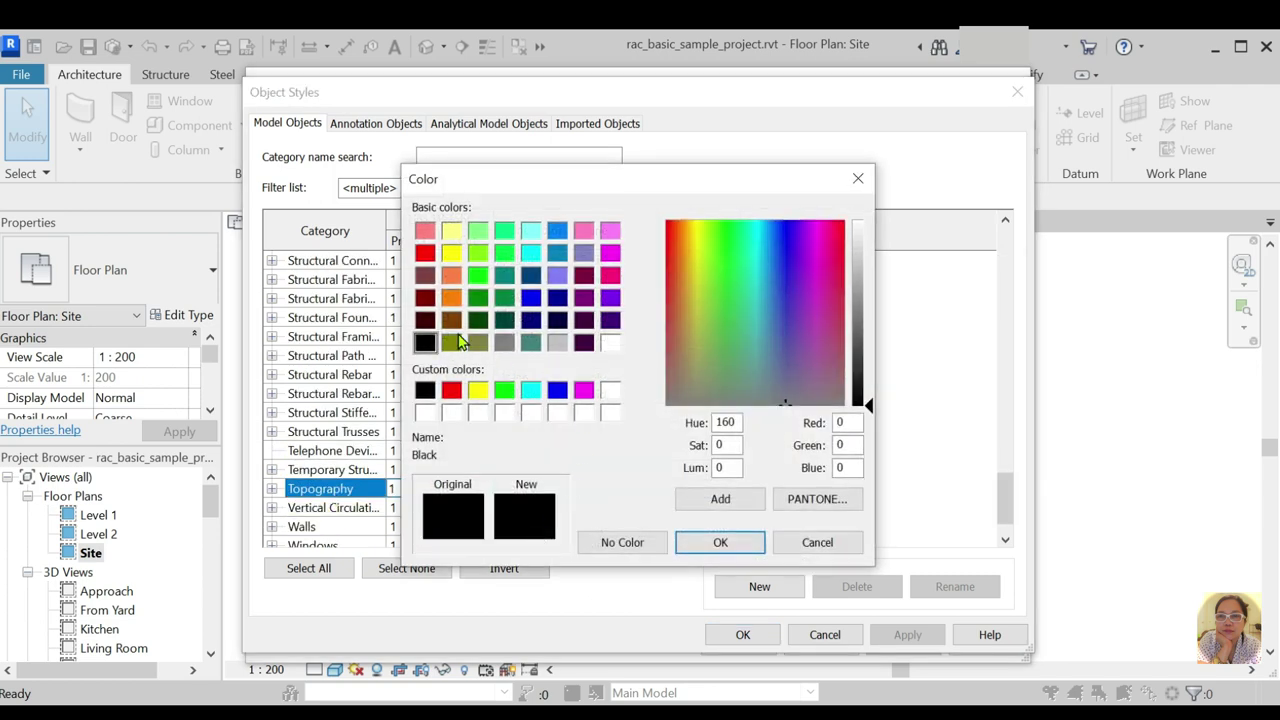
left_click(453, 321)
left_click(720, 542)
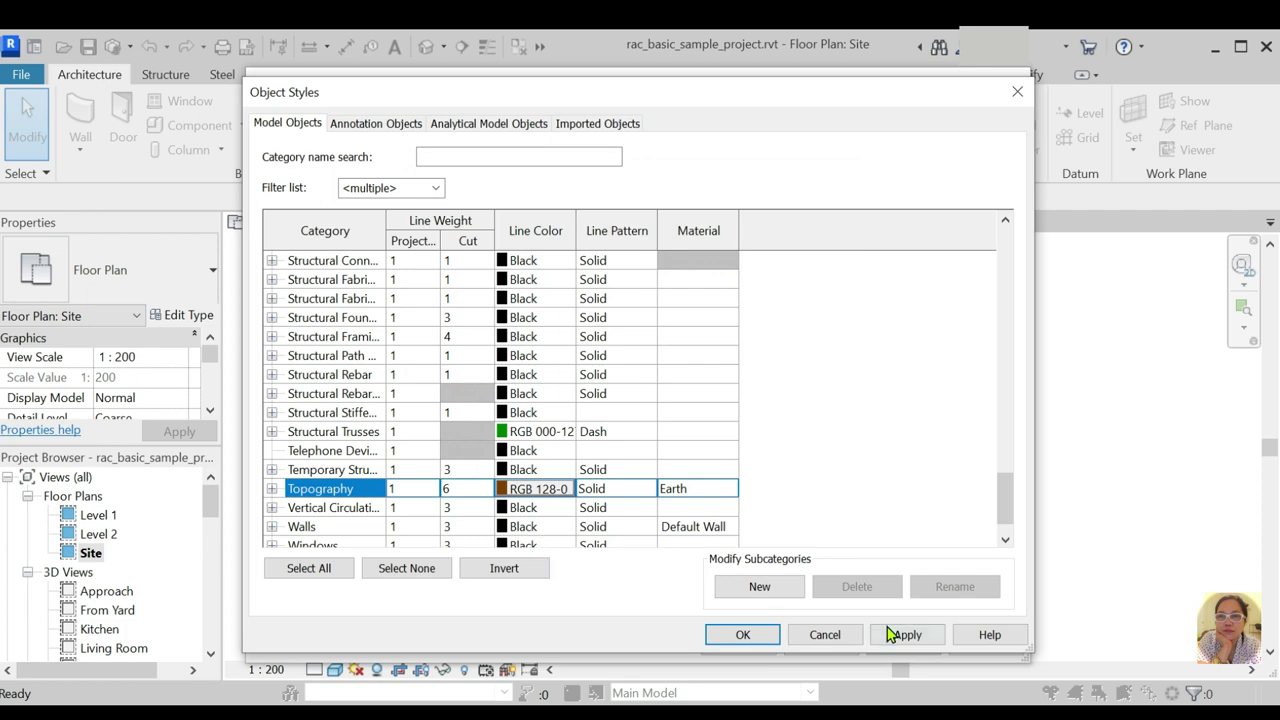
left_click(743, 634)
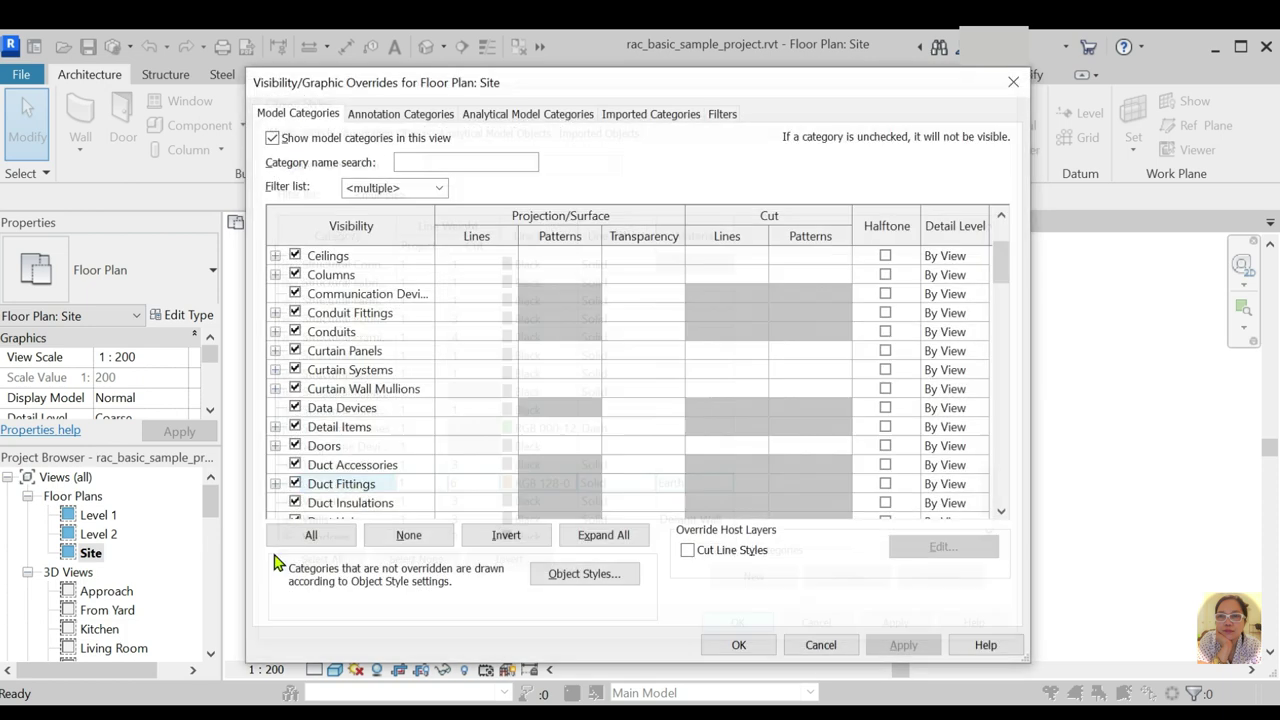
Override Topography projection lines to a Solid pattern in brown RGB 128-064-000
left_click(368, 478)
key("t")
left_click(335, 450)
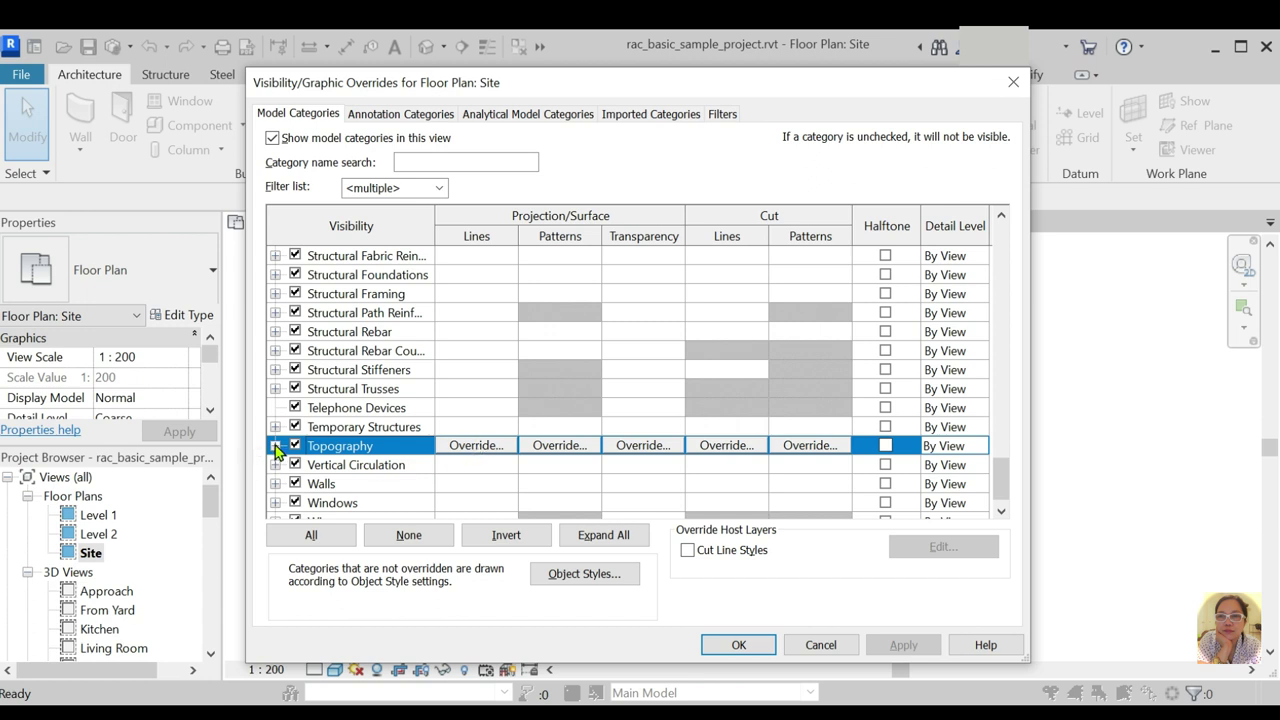
left_click(275, 446)
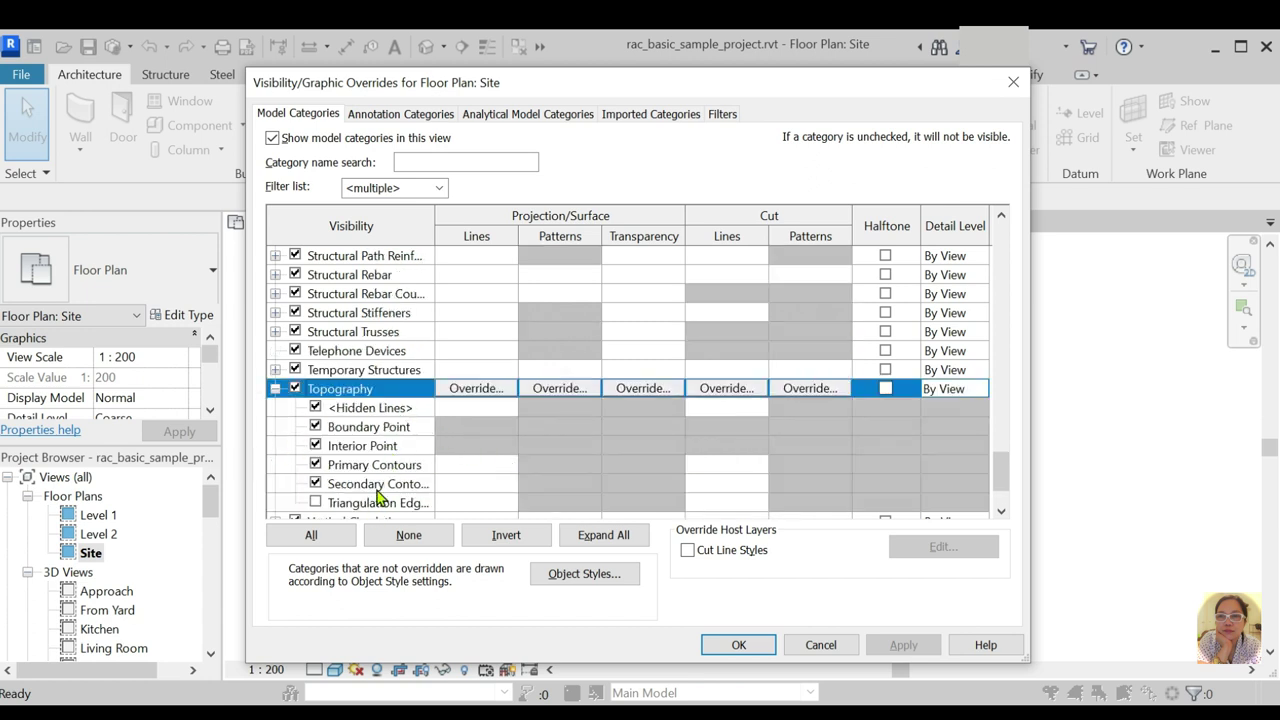
left_click(500, 394)
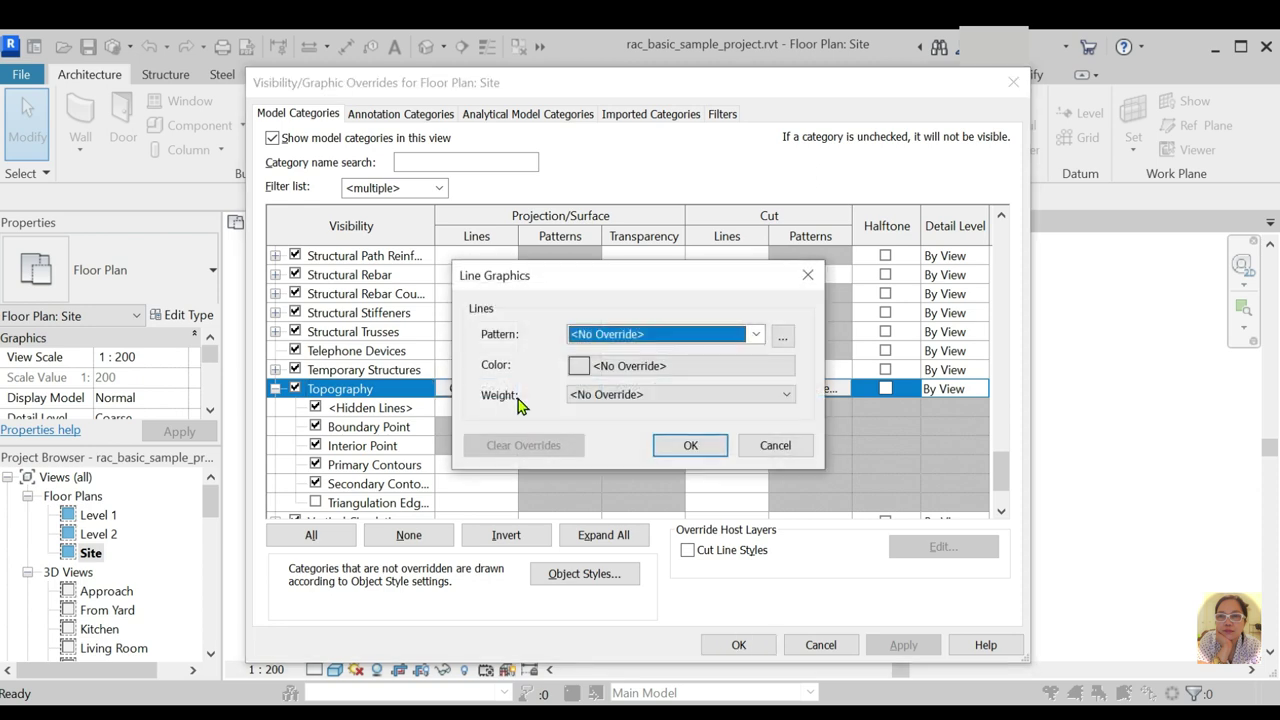
left_click(653, 338)
left_click(590, 54)
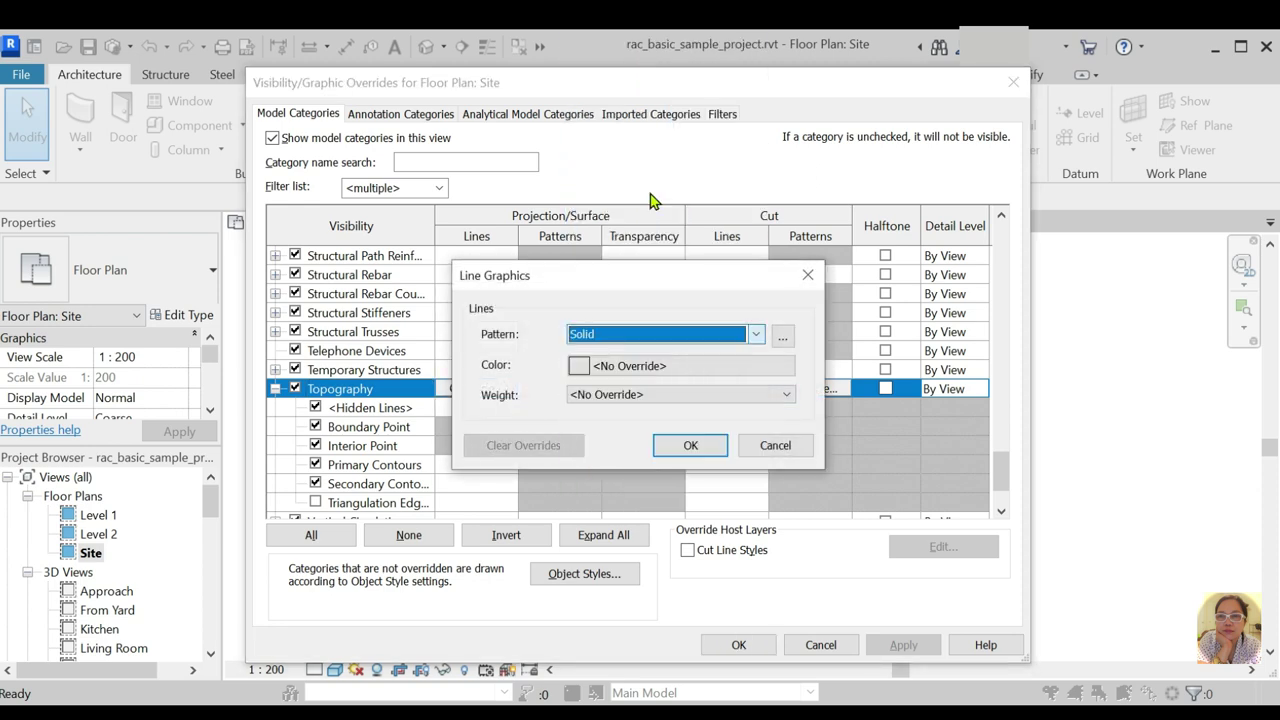
left_click(592, 364)
left_click(451, 320)
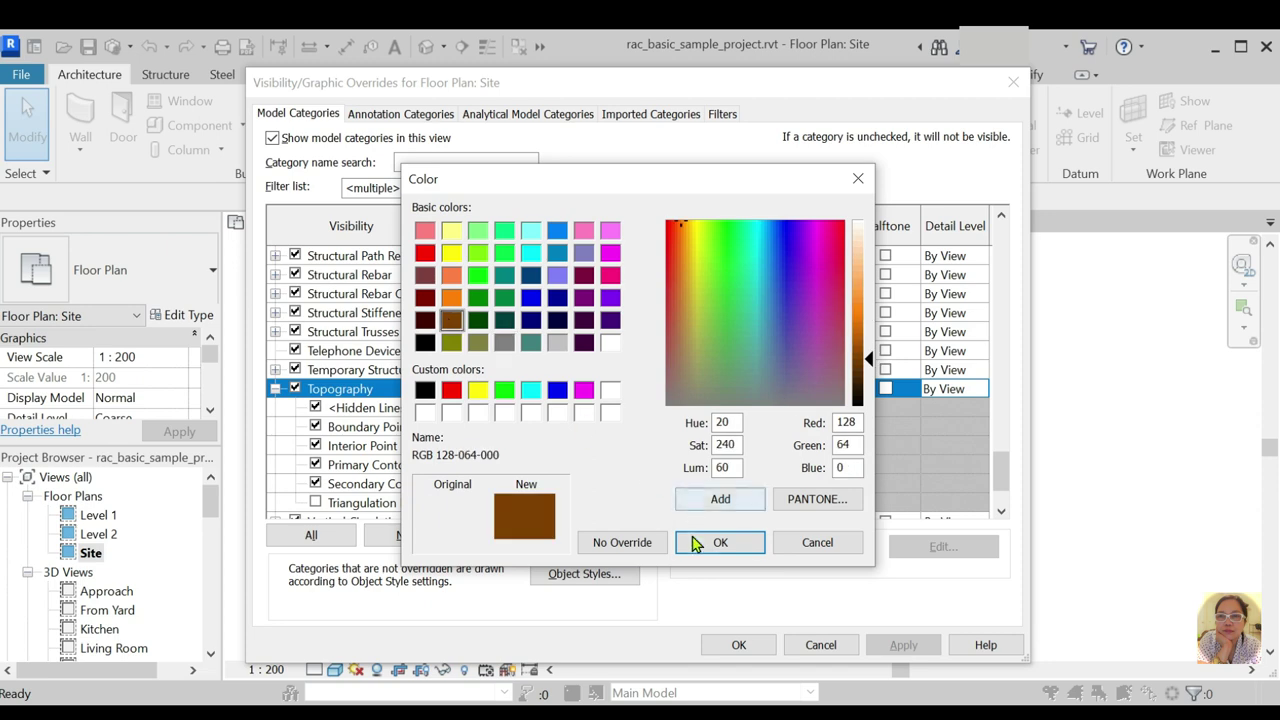
left_click(718, 542)
left_click(690, 445)
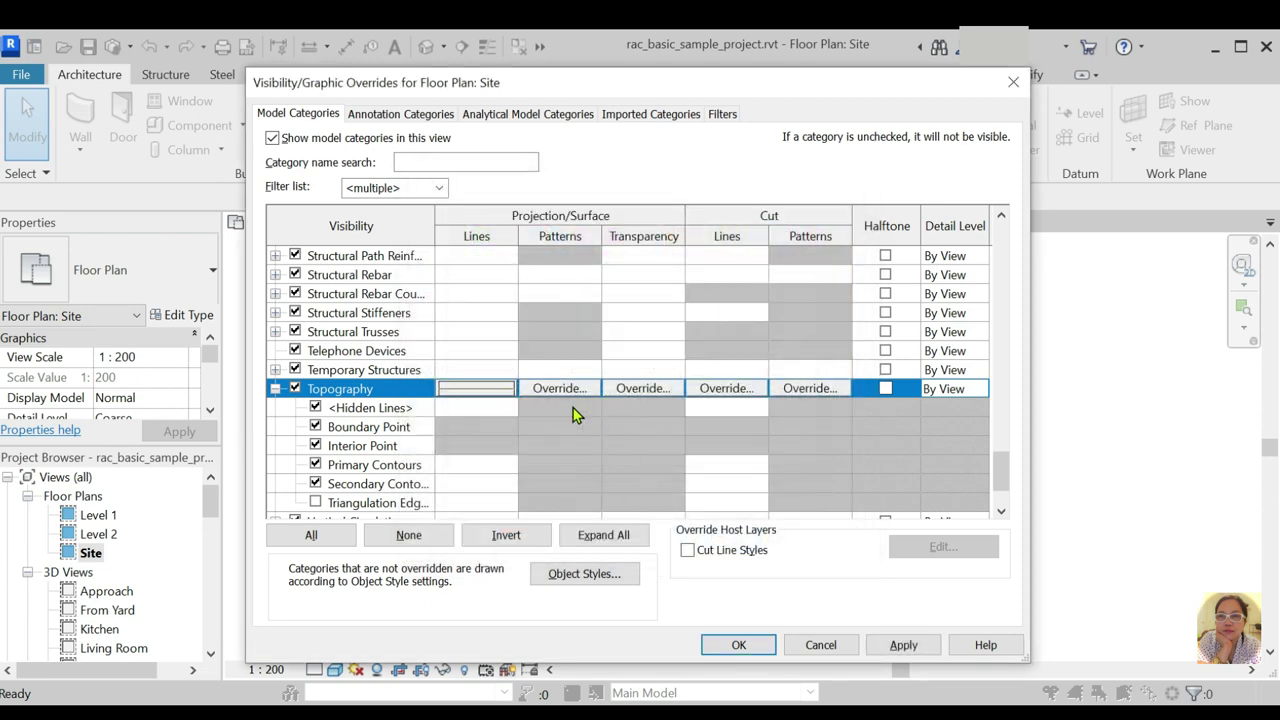
Give the Topography surface solid foreground and background fills in brown RGB 128-064-000, and apply
left_click(560, 388)
left_click(680, 338)
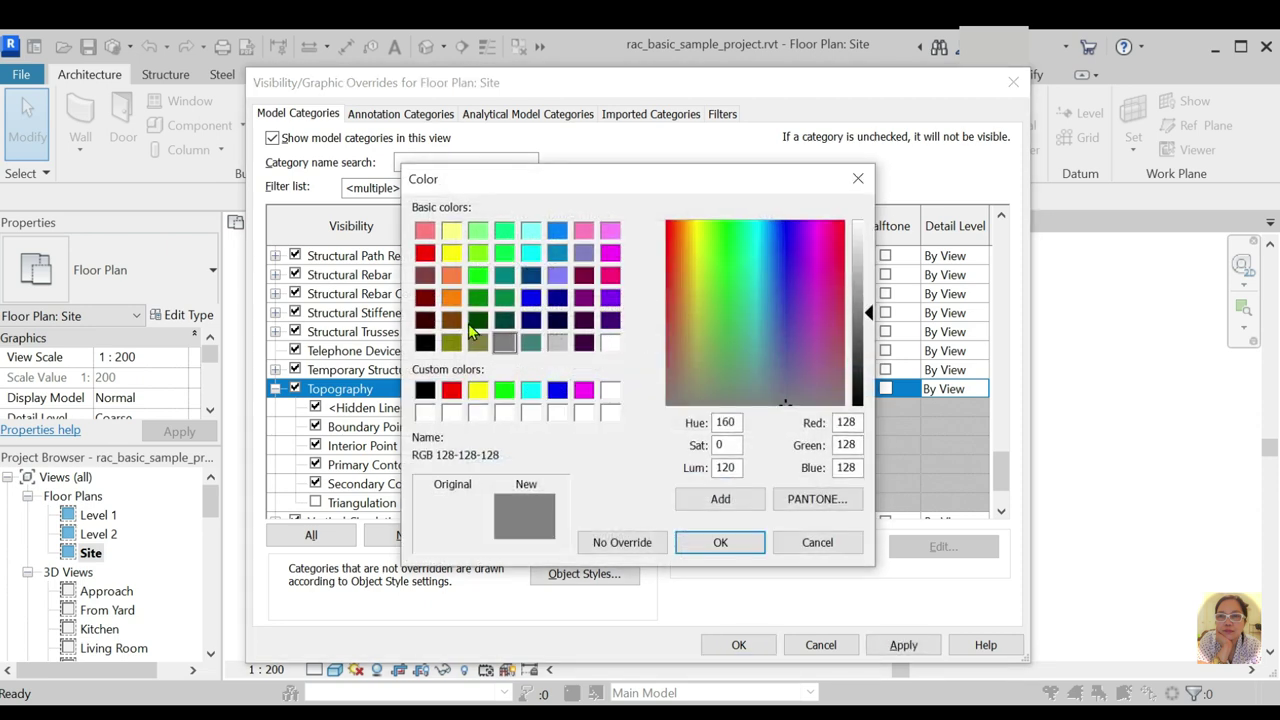
left_click(451, 322)
left_click(718, 540)
left_click(660, 307)
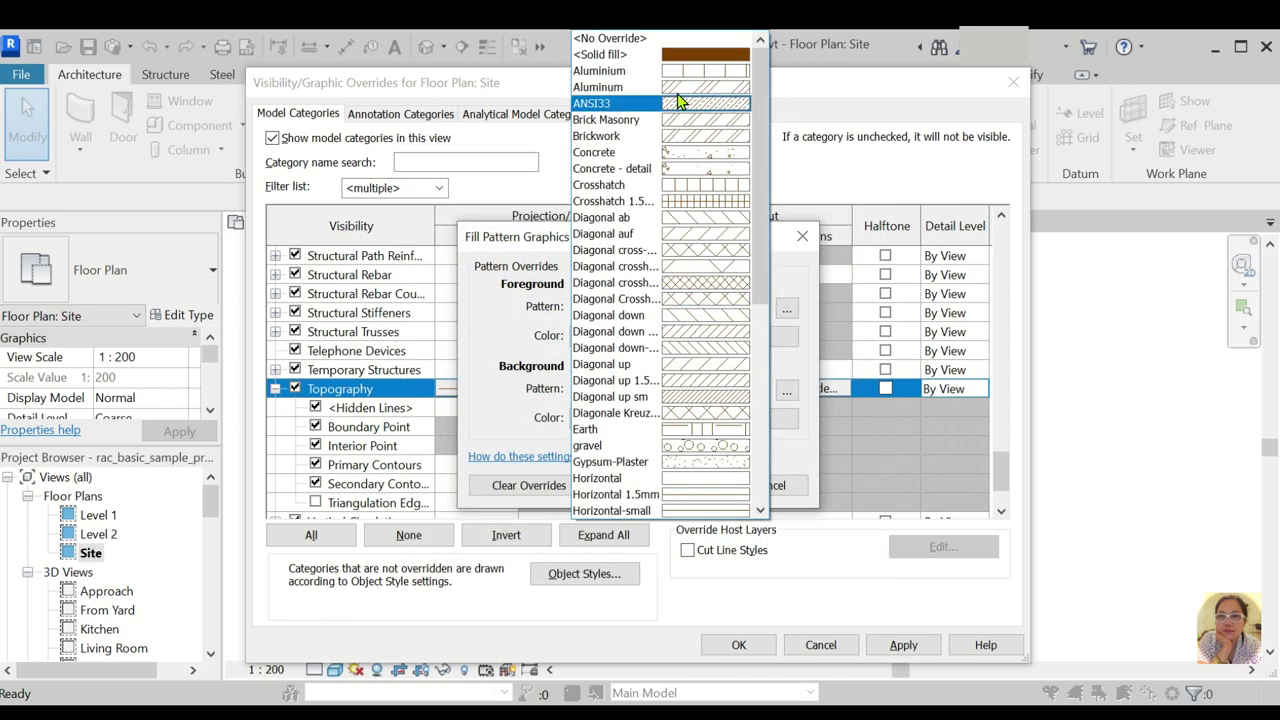
left_click(620, 55)
left_click(660, 389)
left_click(620, 57)
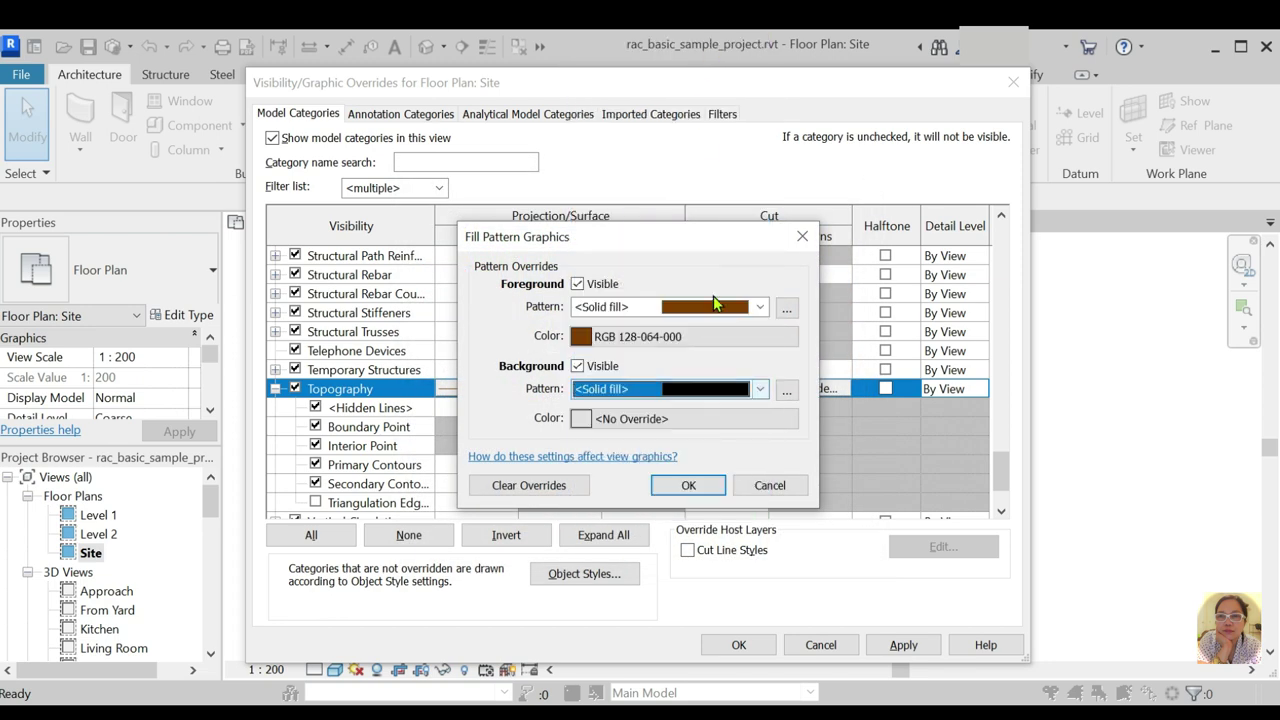
left_click(680, 419)
left_click(451, 324)
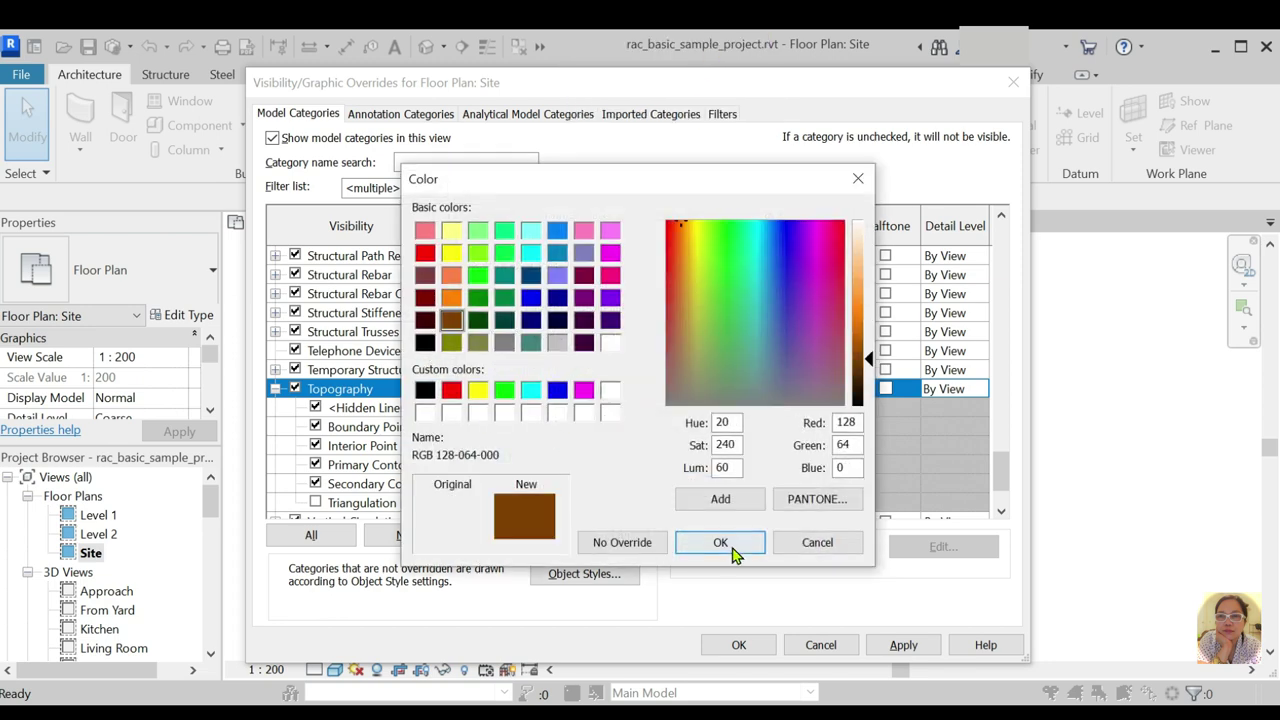
left_click(722, 542)
left_click(675, 490)
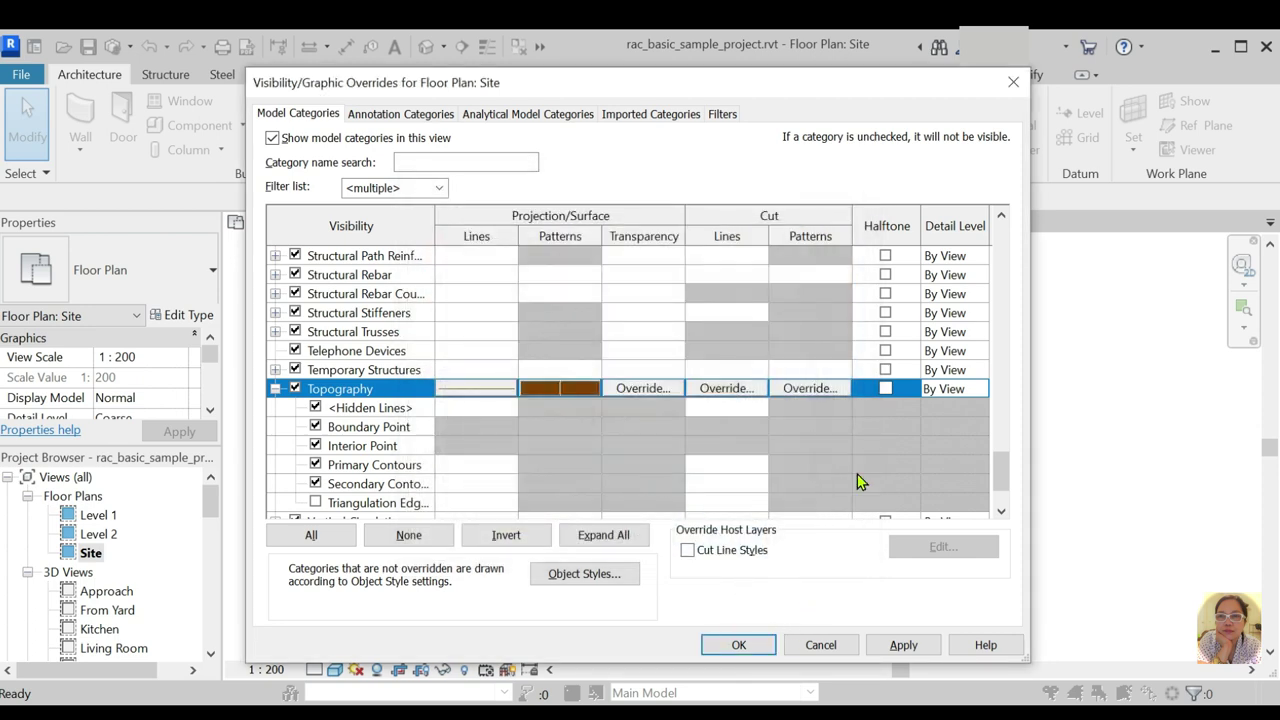
left_click(736, 647)
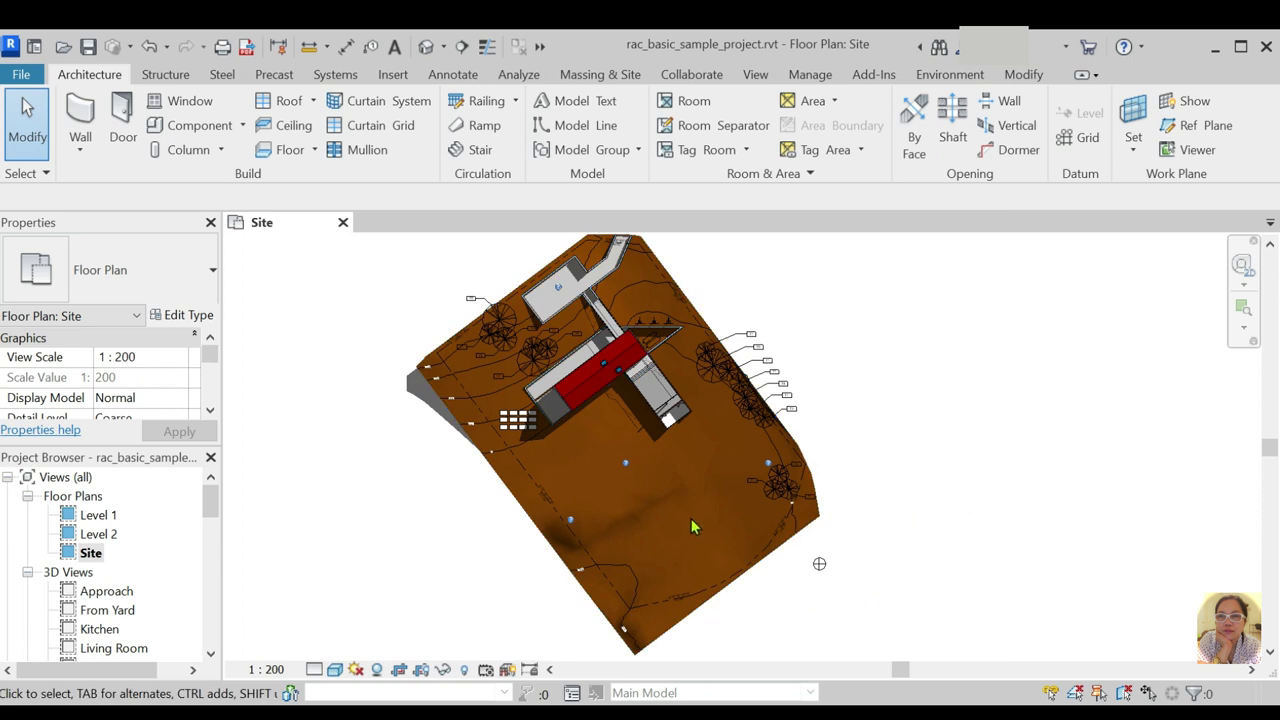
Show the Environment ribbon tab's site tools and drag the Properties/Project Browser splitter down
scroll(691, 518, "down", 3)
middle_click_drag(691, 519, 757, 563)
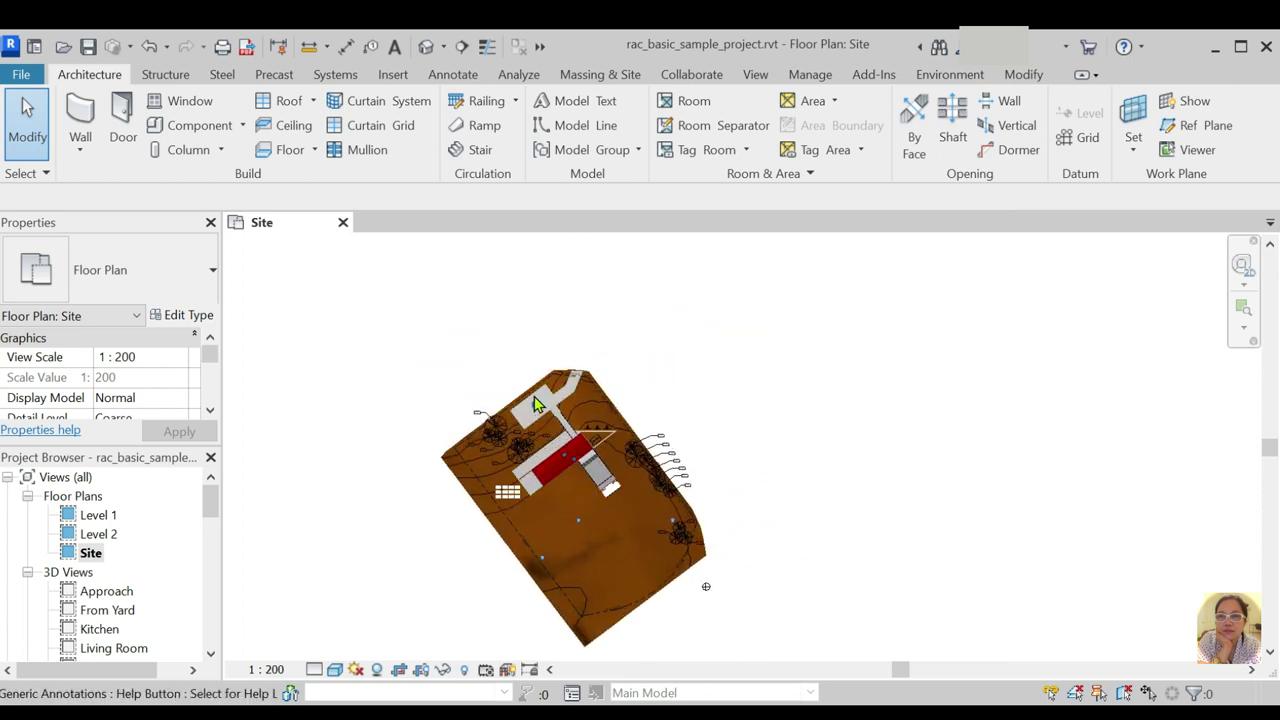
scroll(535, 403, "up", 3)
scroll(700, 357, "down", 3)
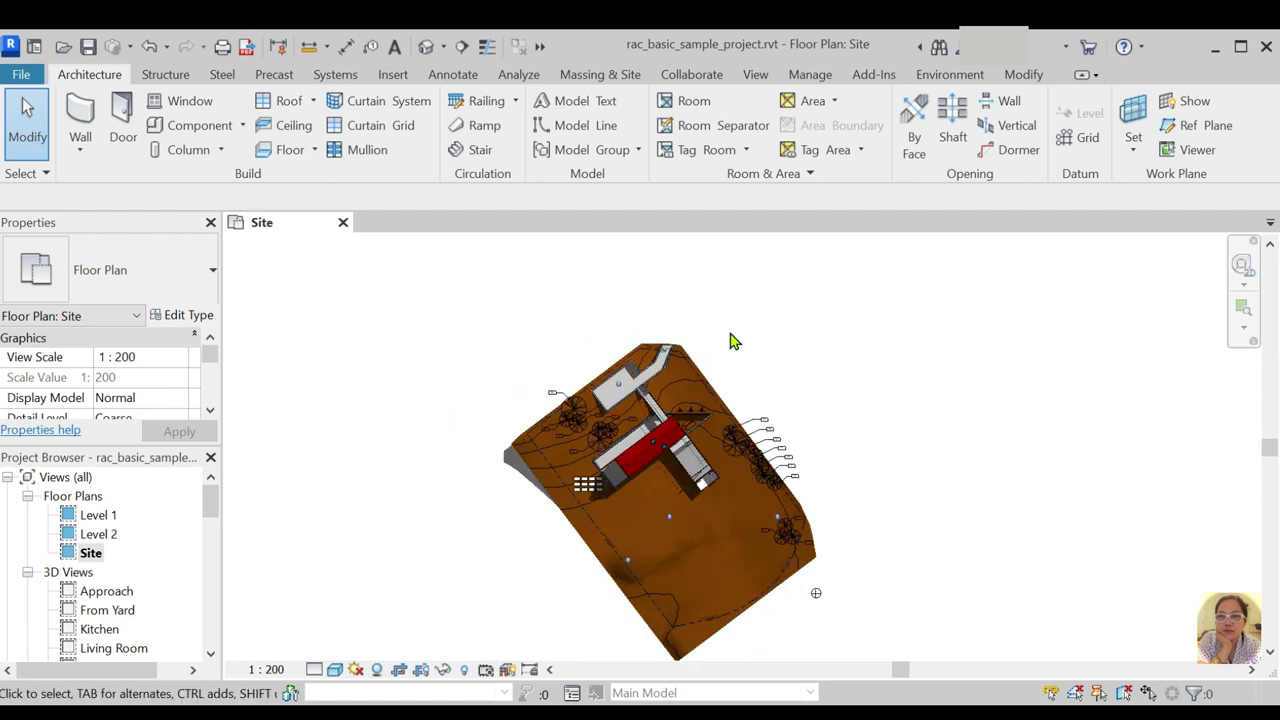
left_click(950, 75)
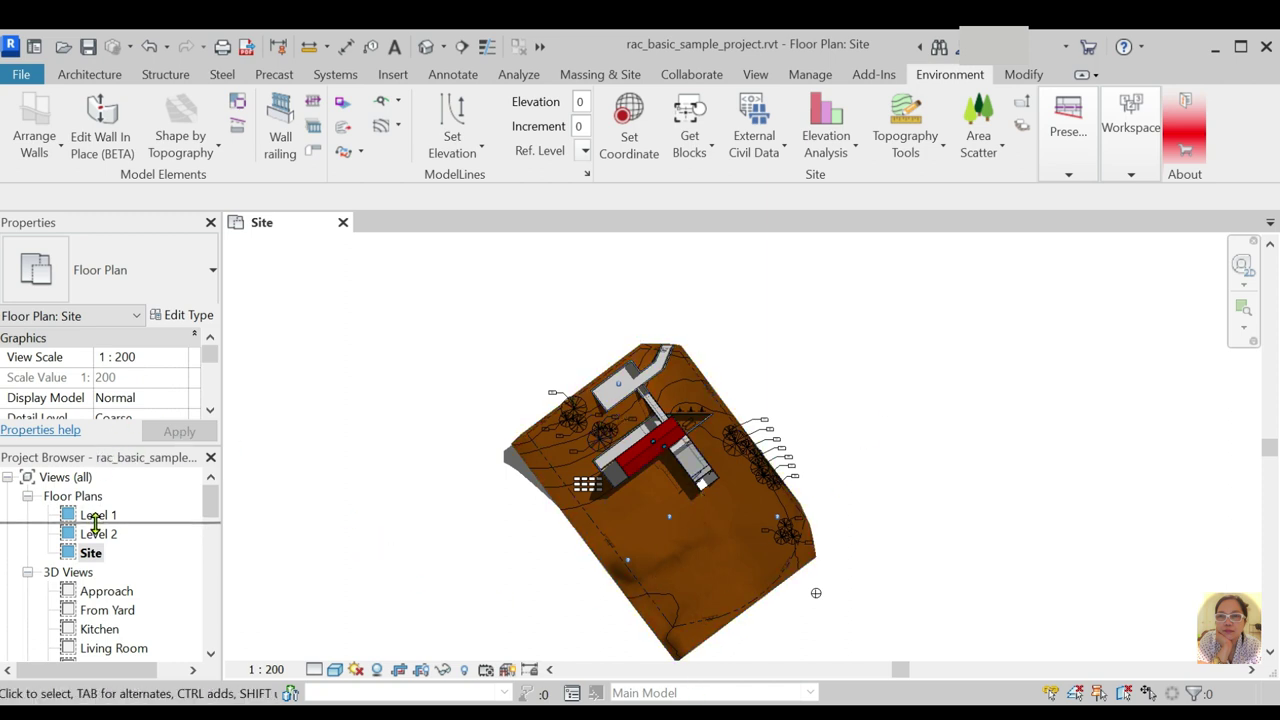
left_click_drag(110, 445, 110, 523)
scroll(137, 423, "down", 3)
scroll(140, 430, "down", 2)
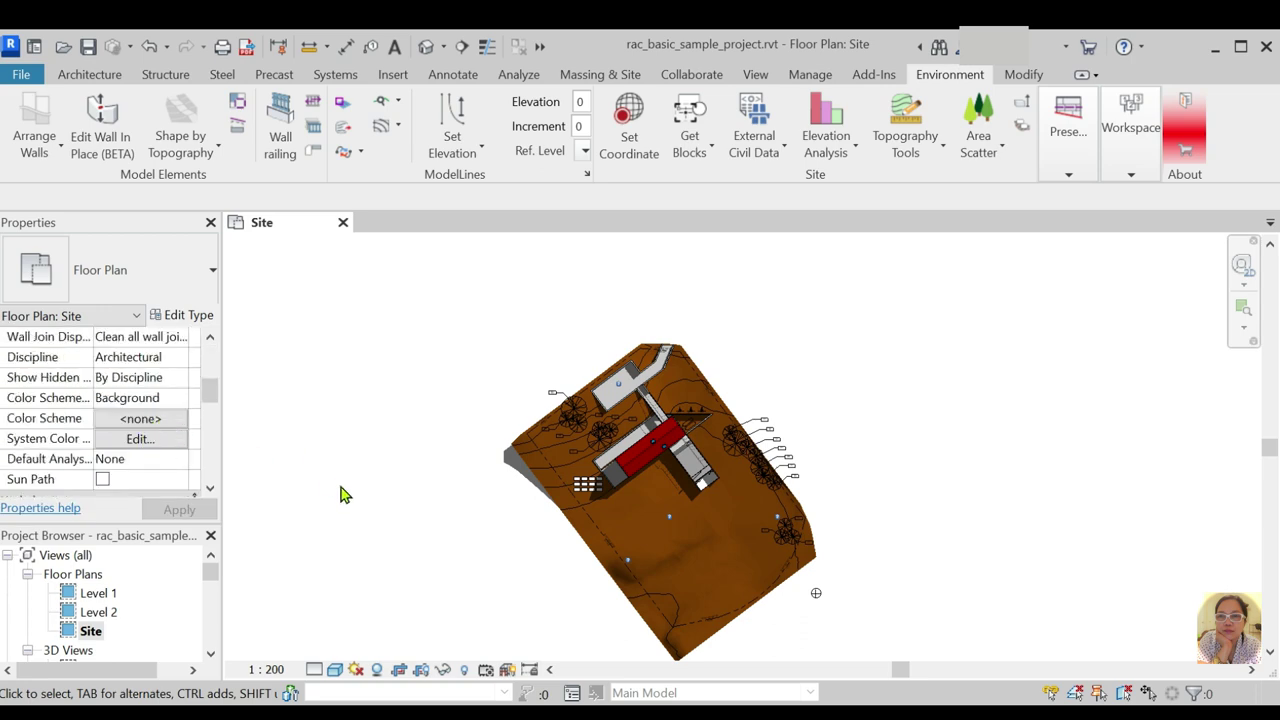
In Visibility/Graphics, select all model categories and turn their visibility off
key("v")
key("g")
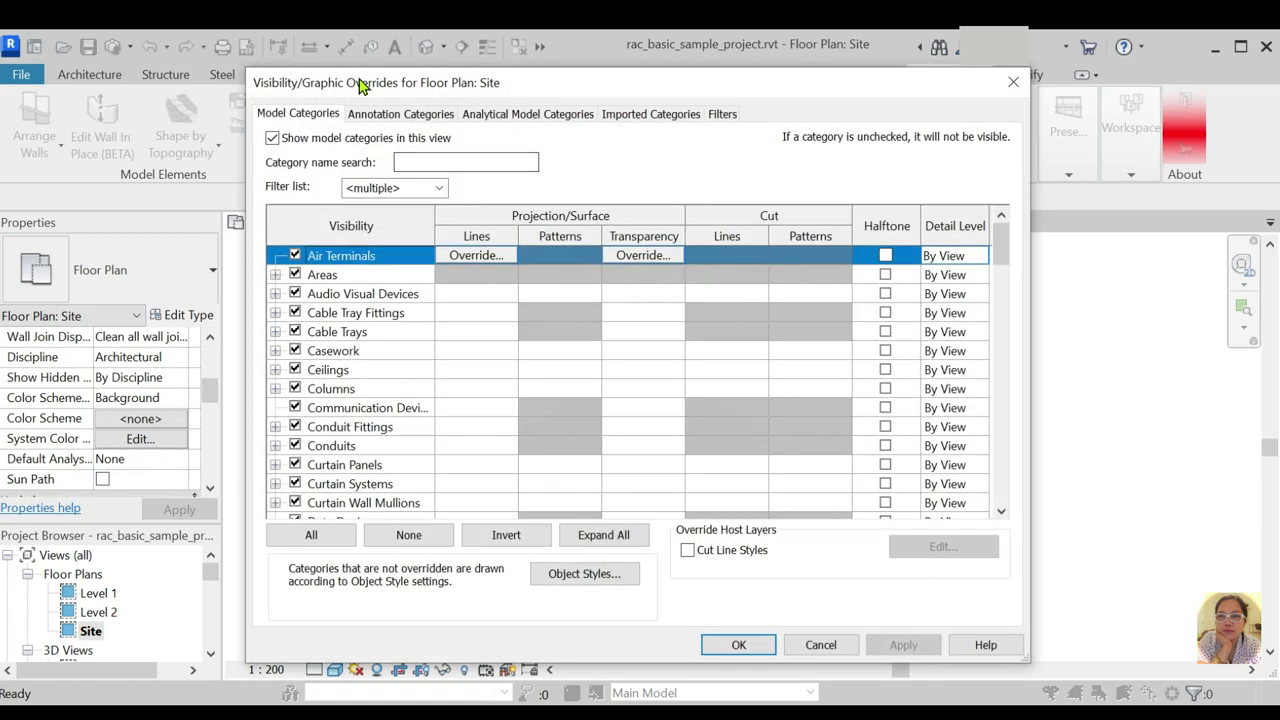
left_click(838, 645)
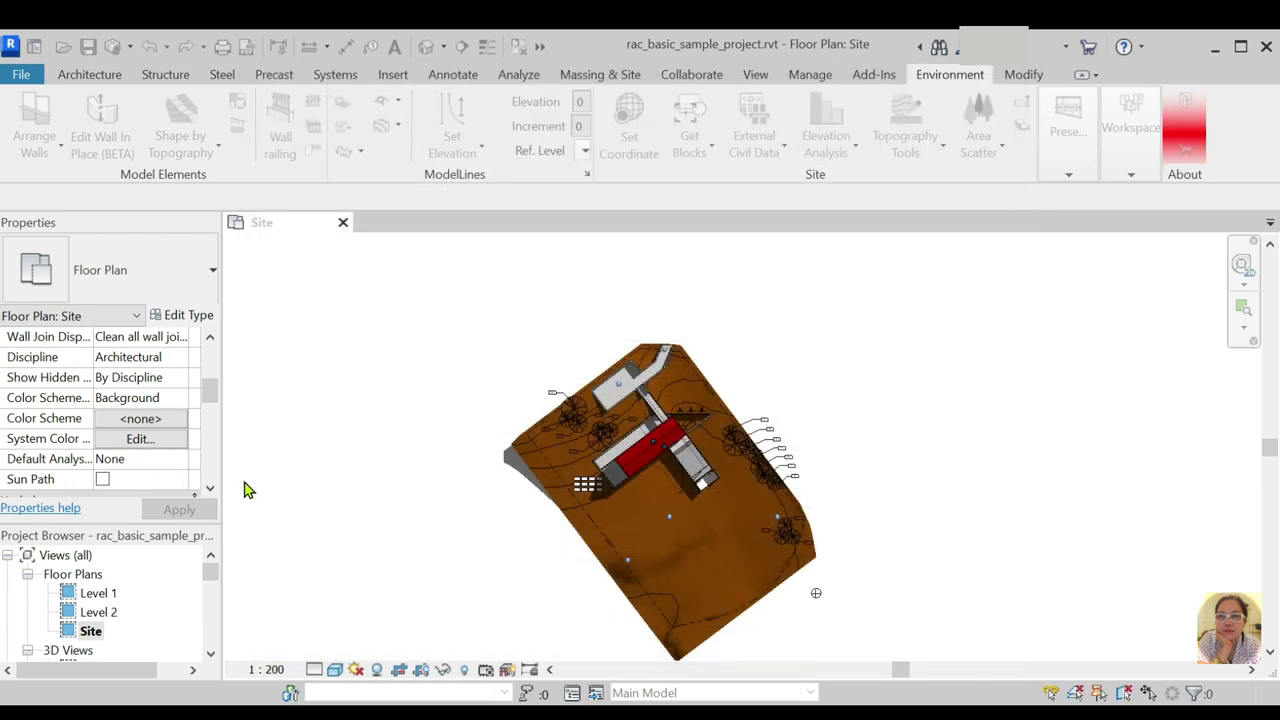
scroll(143, 418, "up", 3)
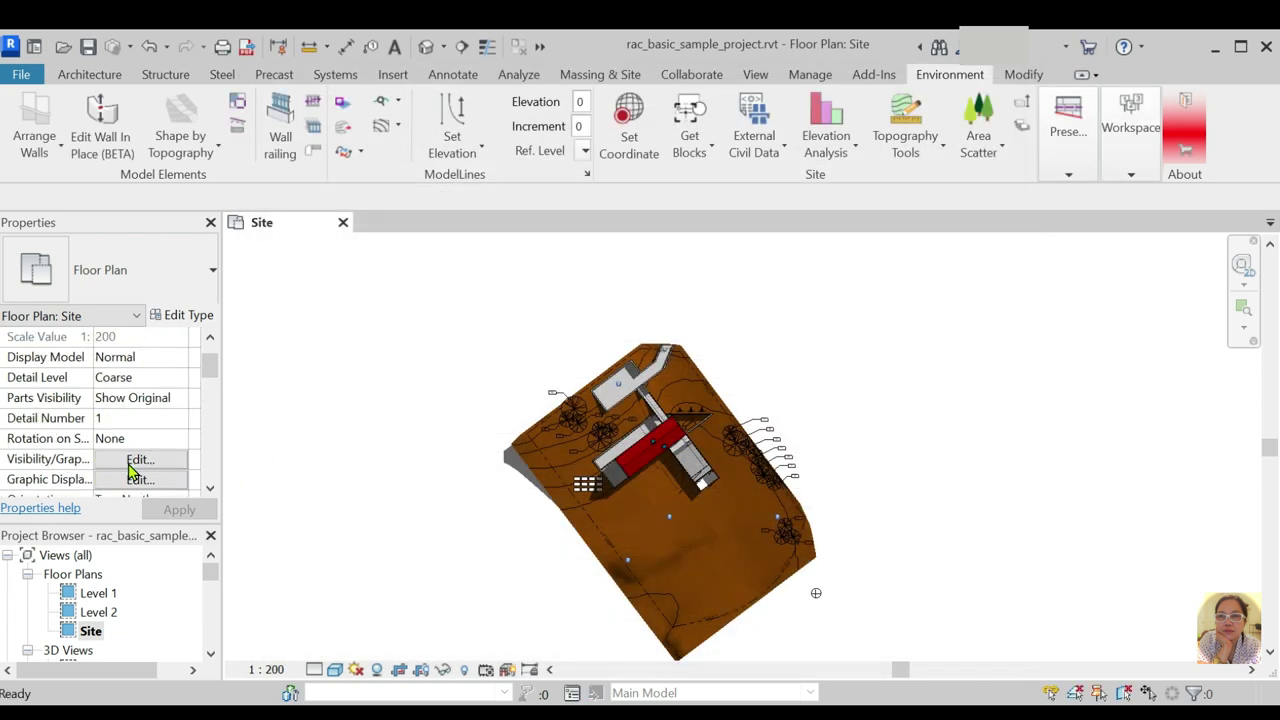
left_click(132, 462)
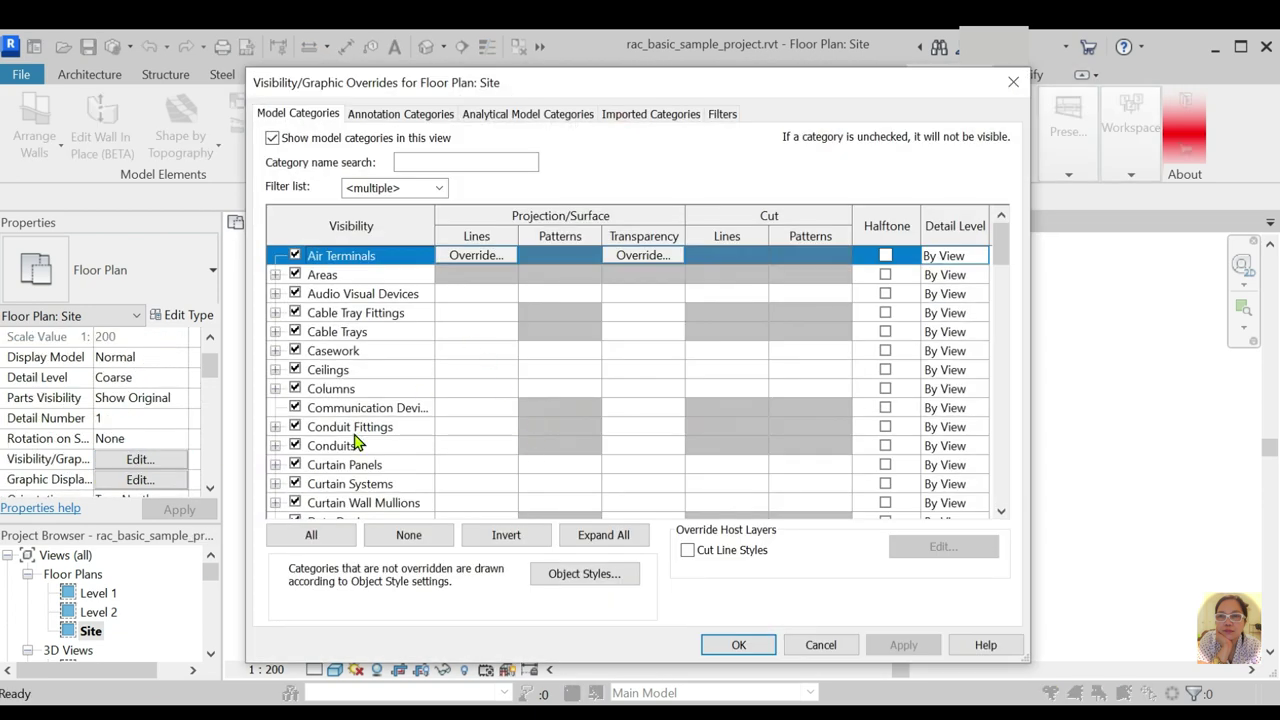
left_click(354, 433)
left_click(311, 535)
left_click(295, 256)
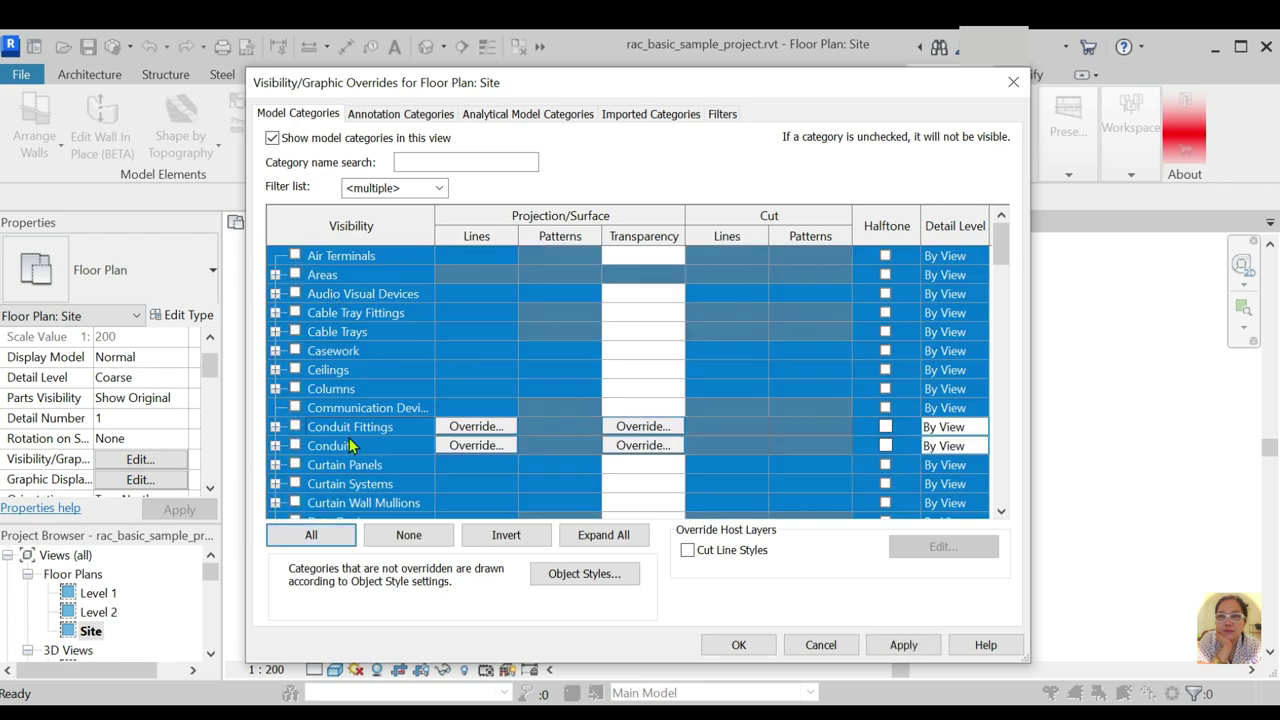
left_click(350, 446)
Re-check Topography and Floors, then apply the visibility settings
key("t")
left_click(300, 466)
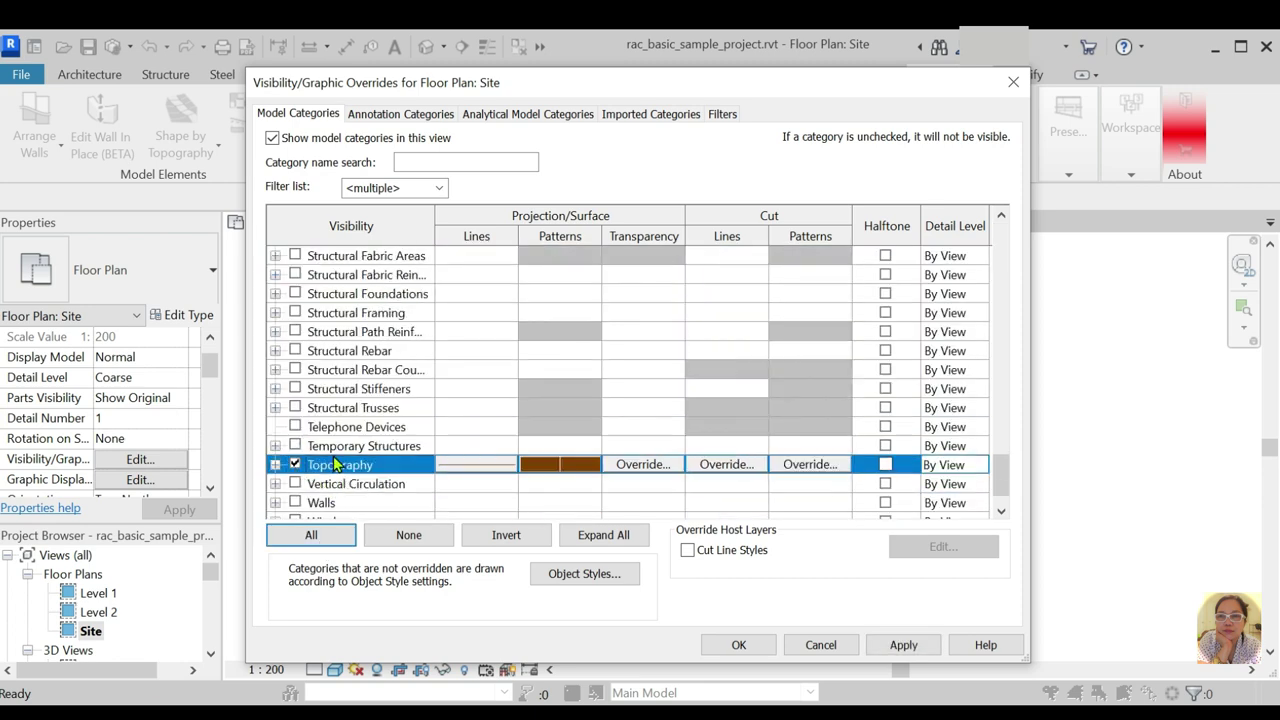
key("f")
left_click(295, 351)
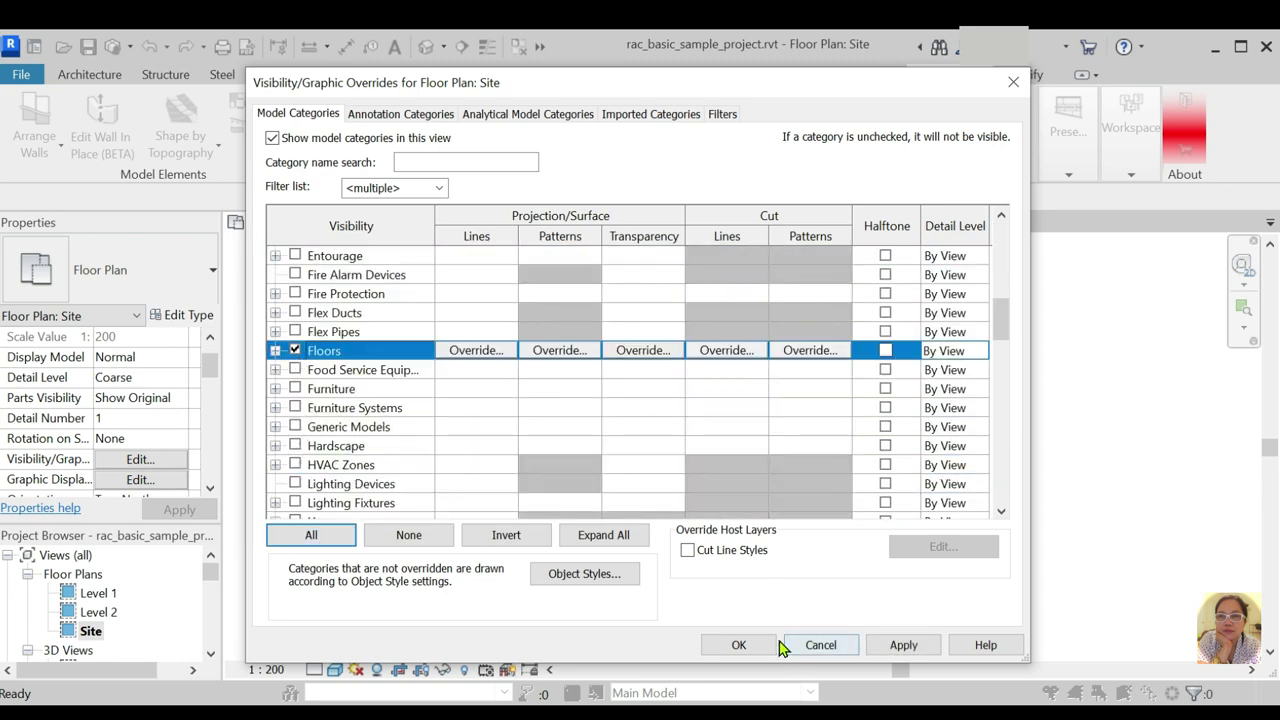
left_click(750, 645)
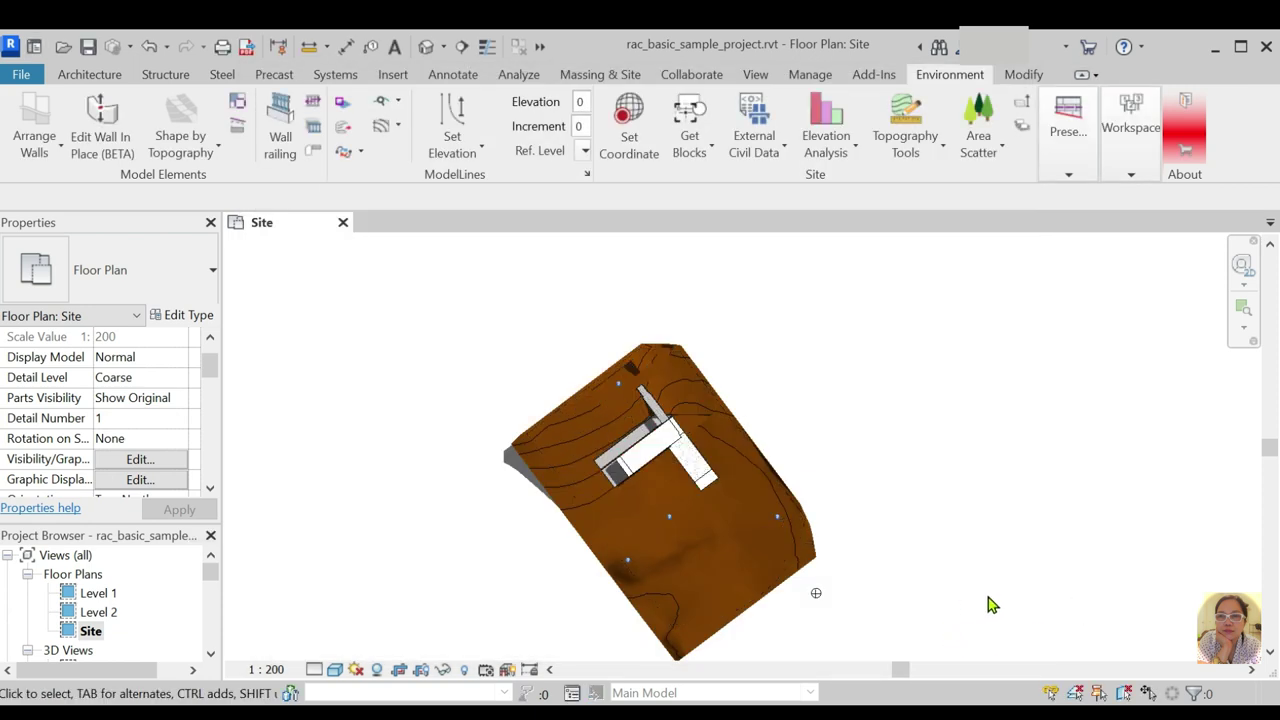
scroll(817, 443, "up", 2)
scroll(851, 551, "down", 2)
scroll(480, 506, "down", 2)
Select the Generic 300 floor beside the building and open a Selection Box 3D view of it
scroll(522, 352, "up", 3)
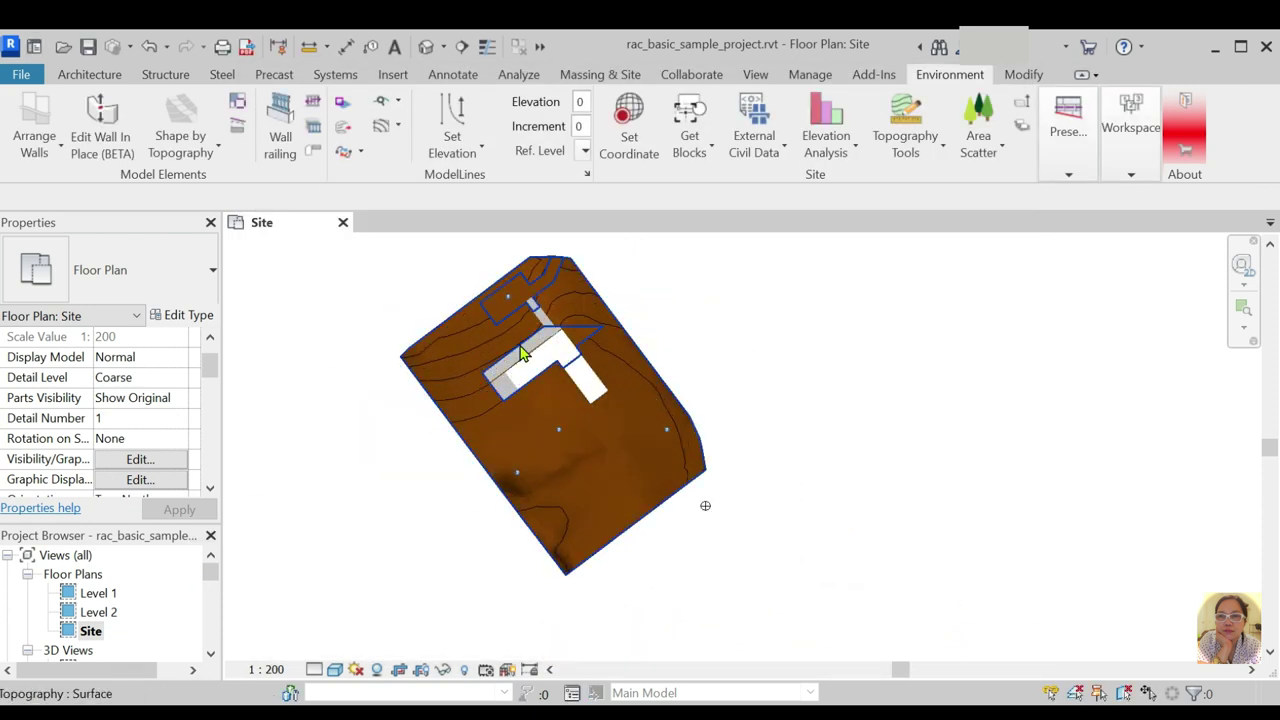
scroll(522, 352, "up", 2)
scroll(626, 397, "up", 2)
scroll(626, 397, "up", 1)
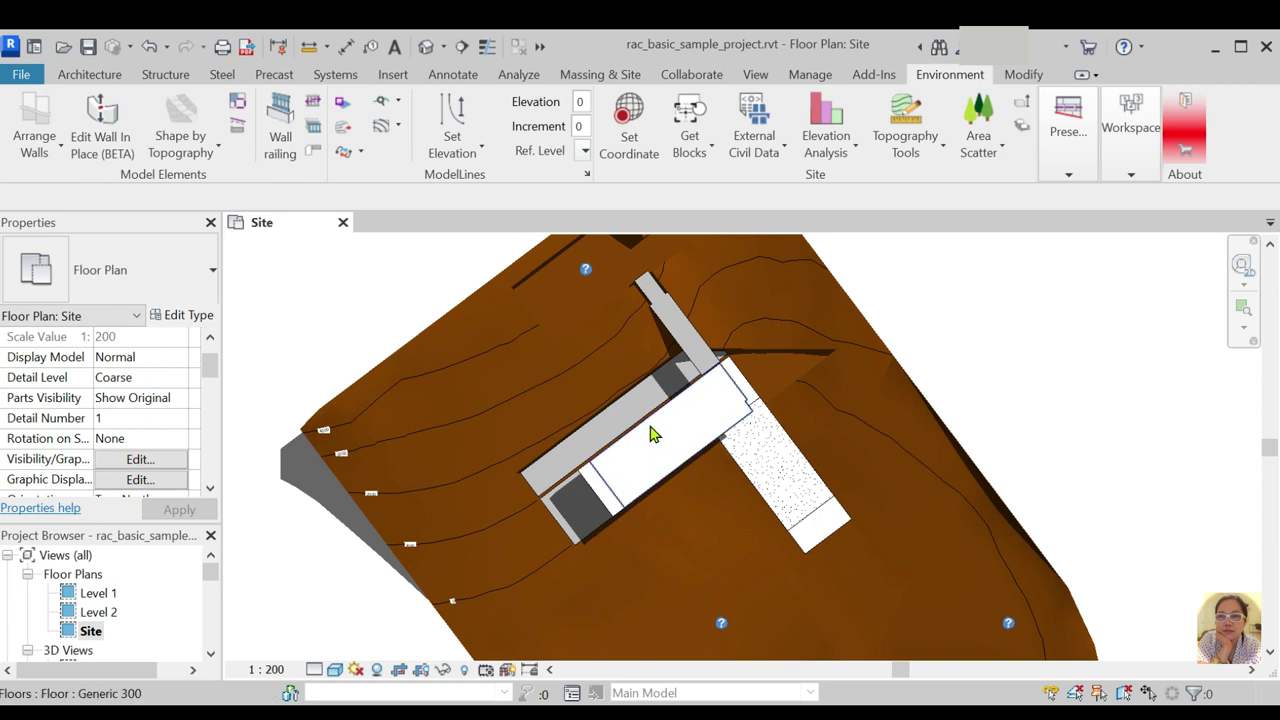
left_click(716, 442)
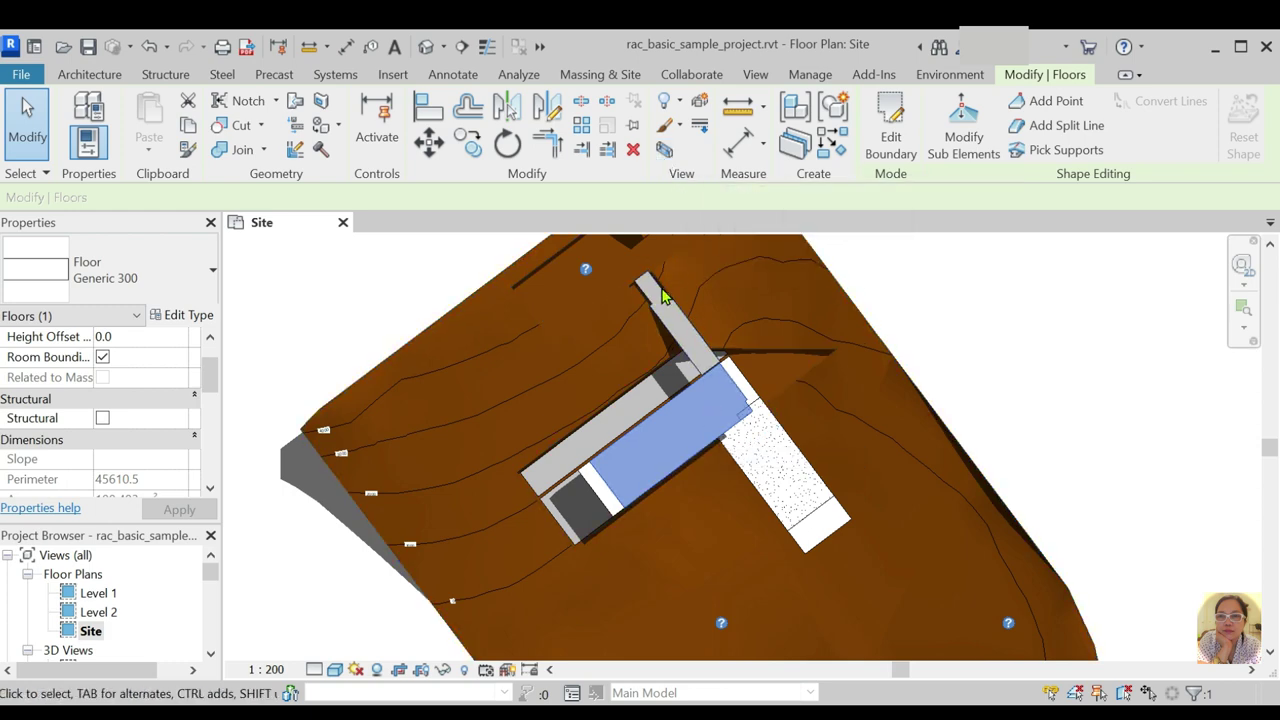
left_click(664, 148)
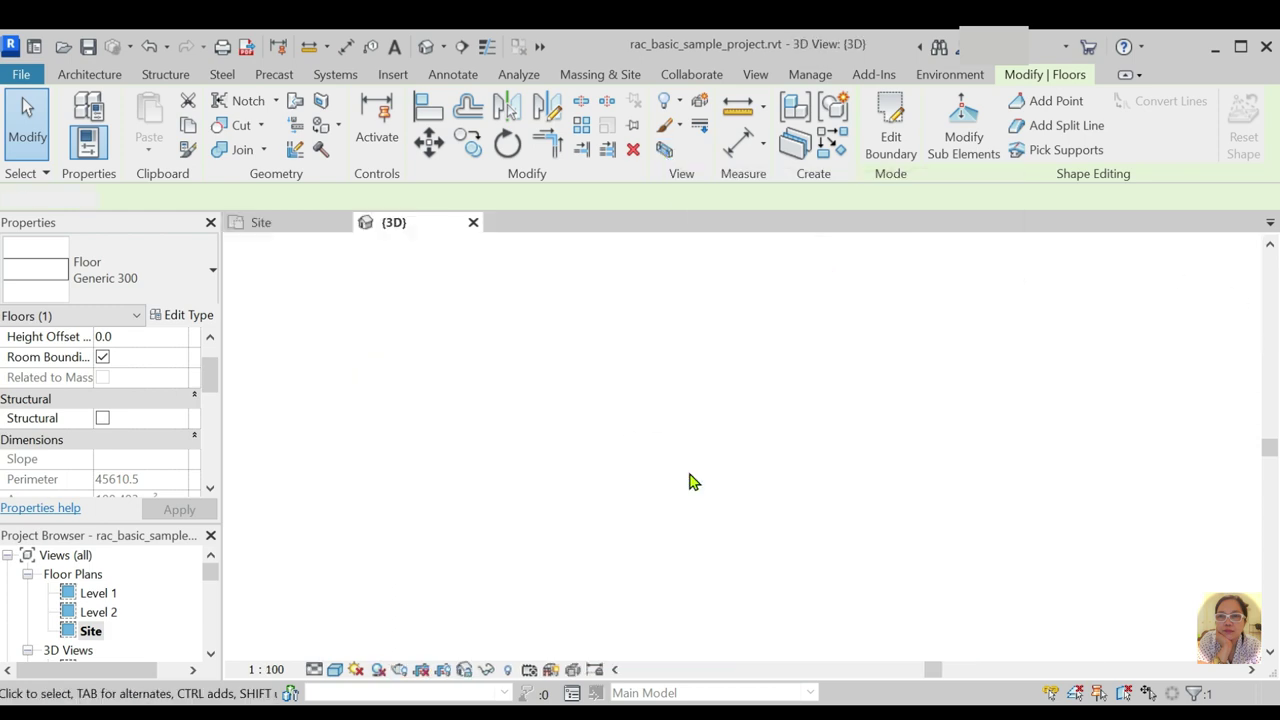
Clear the floor selection and orbit the 3D view to see the whole site
left_click(660, 520)
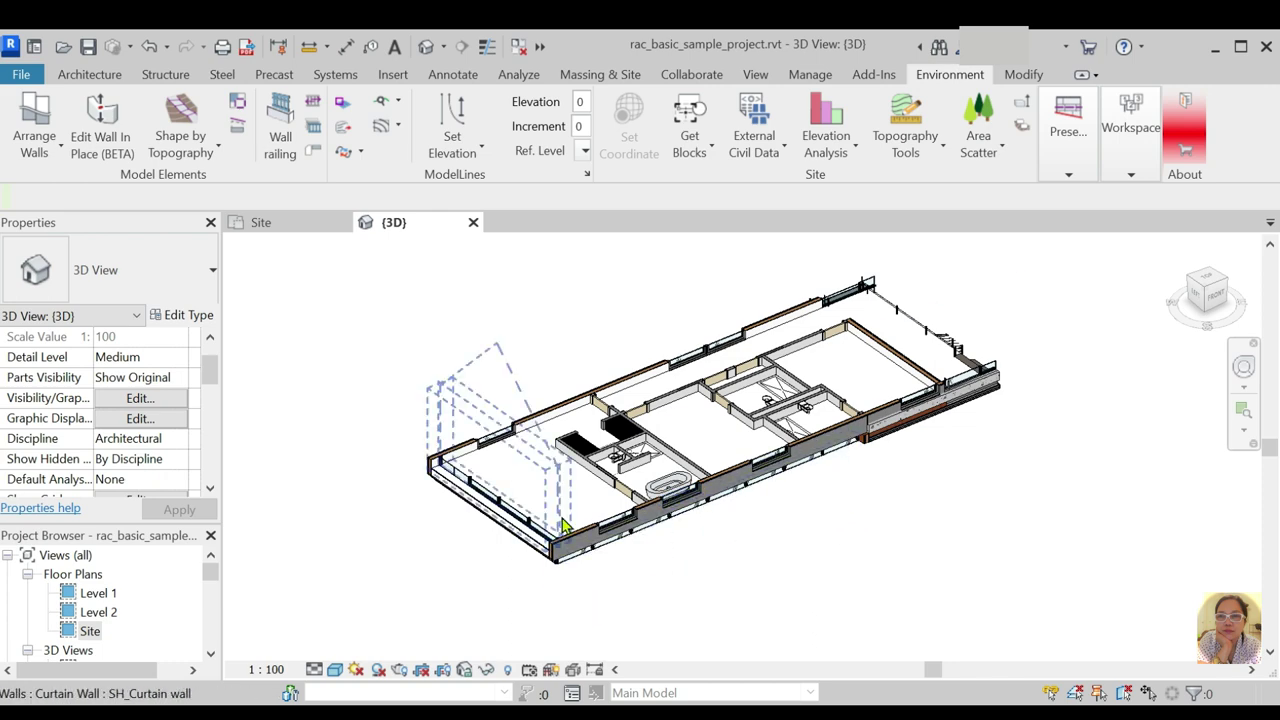
scroll(668, 460, "down", 2)
scroll(180, 470, "down", 5)
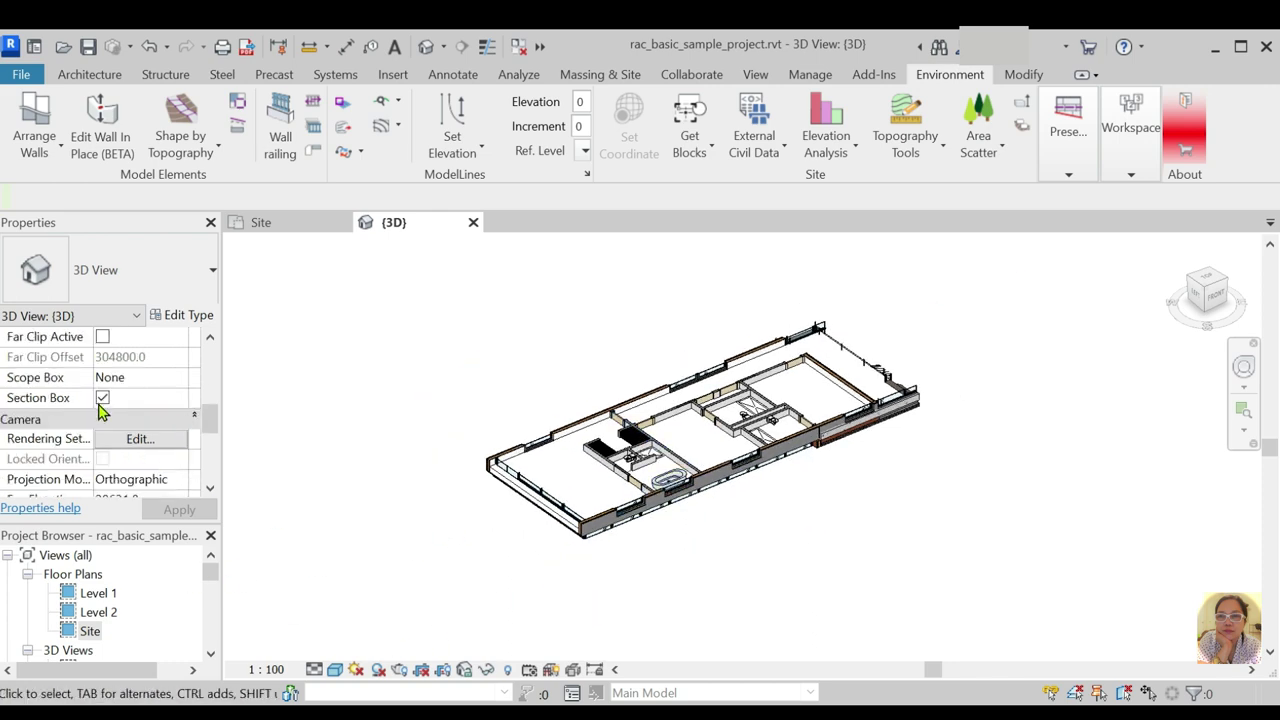
scroll(814, 378, "down", 3)
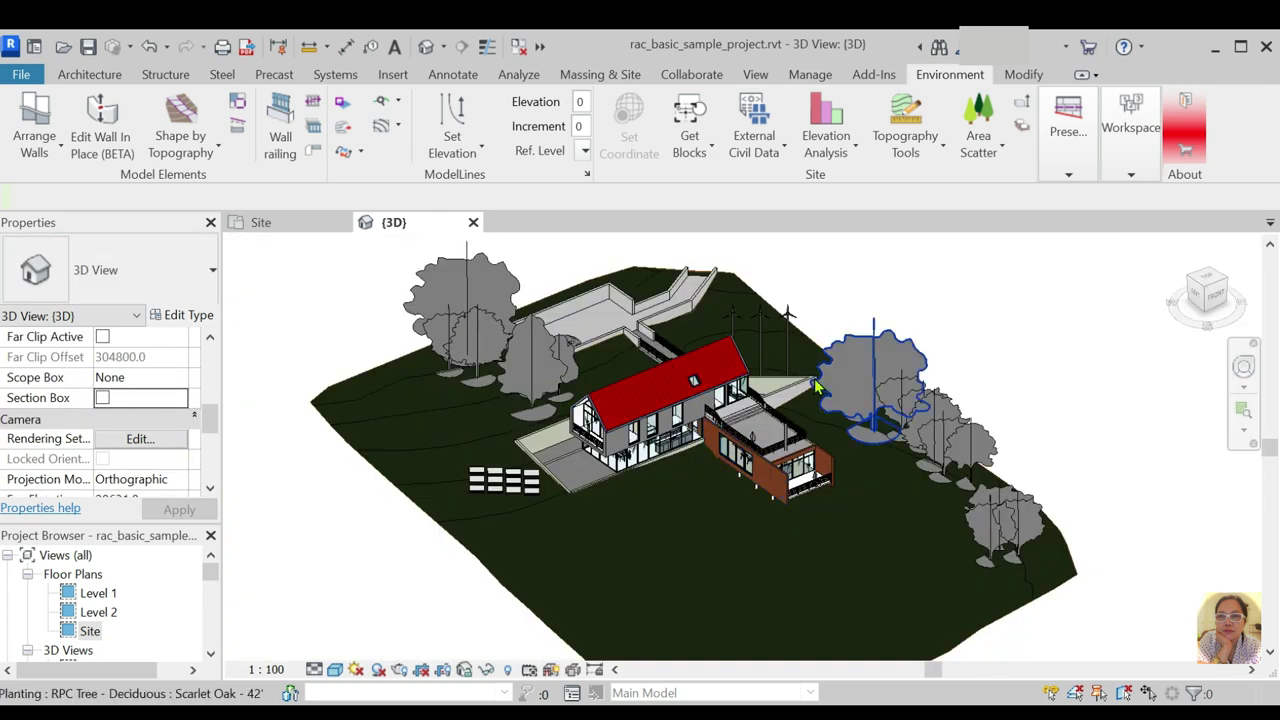
scroll(697, 371, "up", 2)
middle_click_drag(697, 371, 680, 614, "shift")
middle_click_drag(697, 549, 937, 412, "shift")
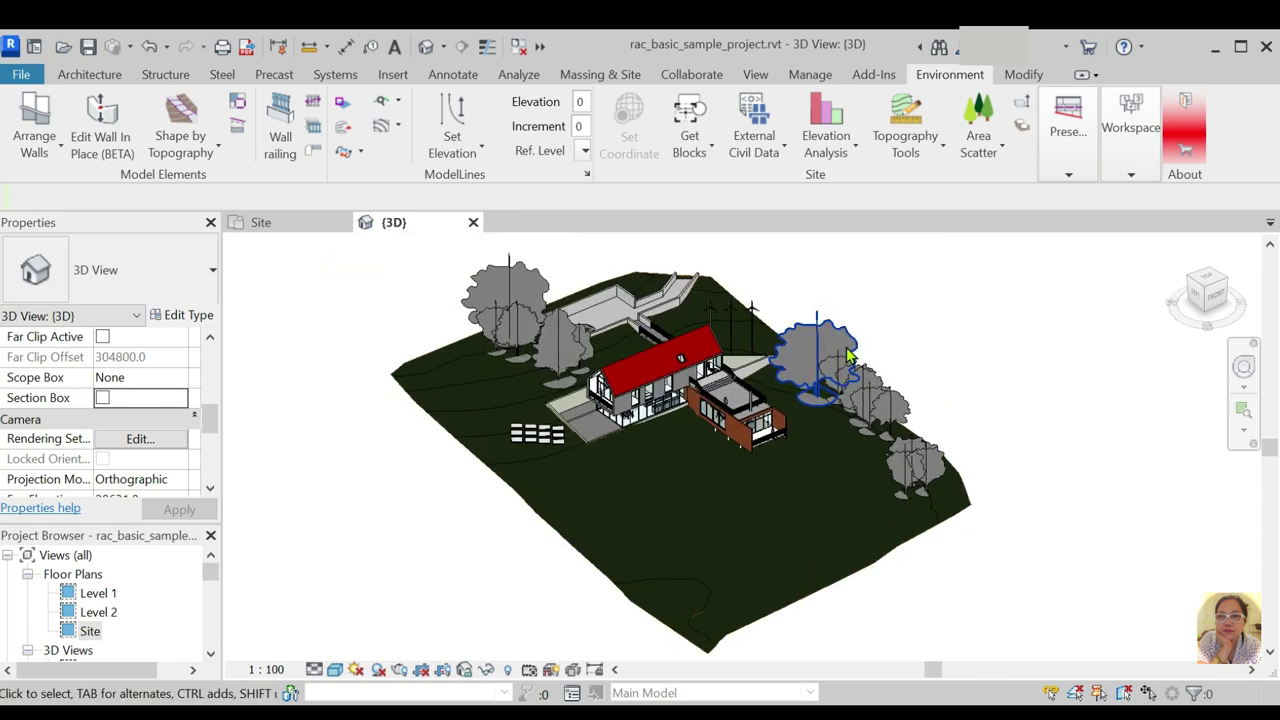
scroll(975, 408, "up", 1)
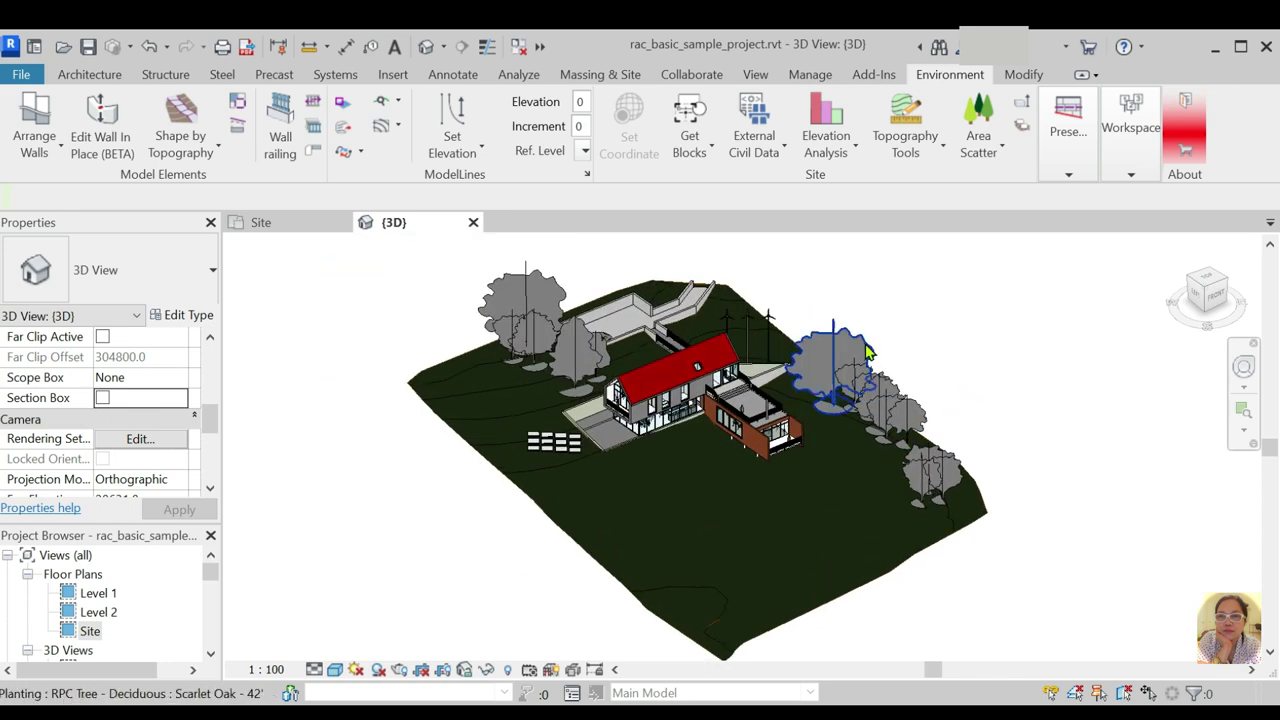
Inspect the Topography category in the 3D view's Visibility/Graphics, closing without changes
key("v")
key("g")
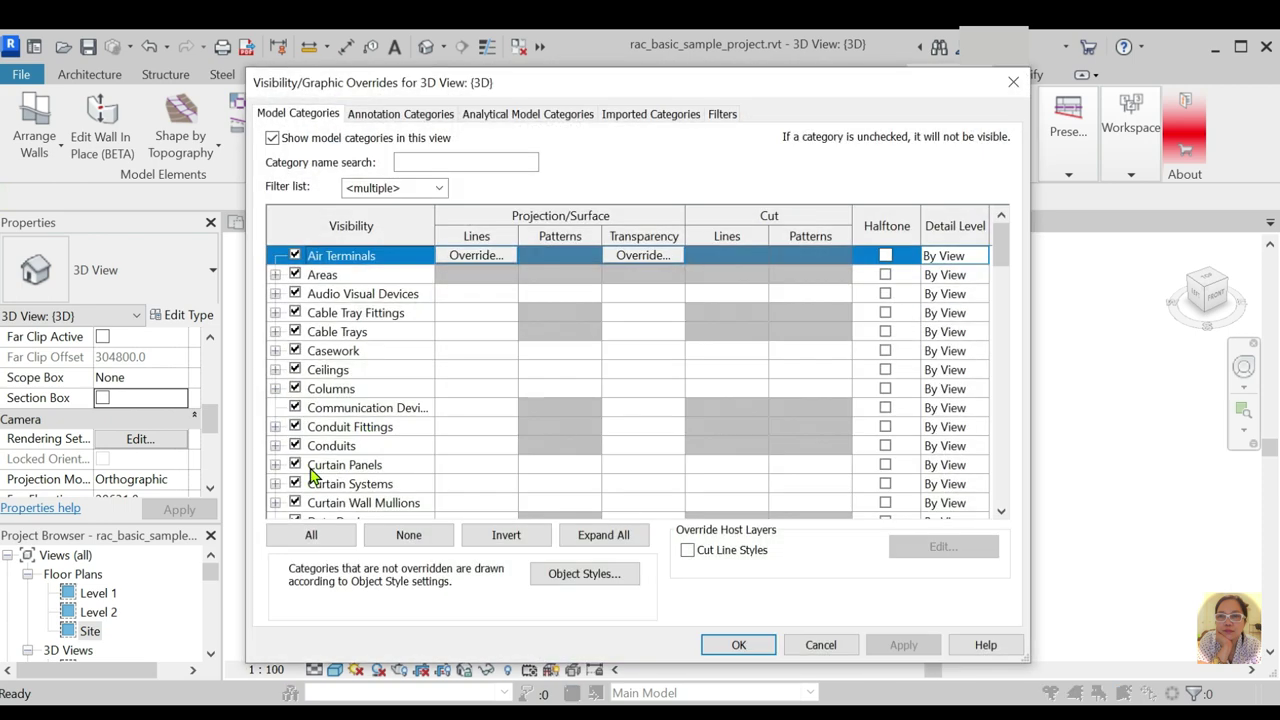
scroll(330, 480, "down", 4)
scroll(330, 480, "down", 10)
left_click(330, 483)
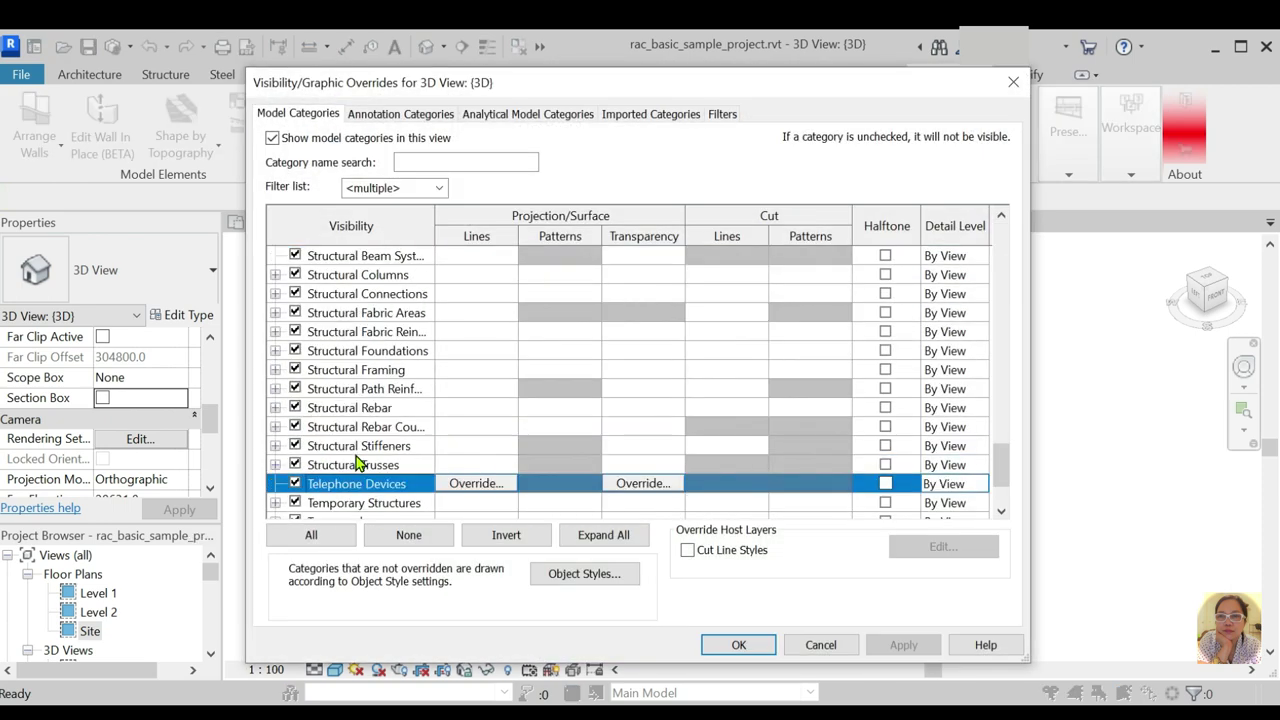
scroll(365, 460, "down", 2)
left_click(366, 428)
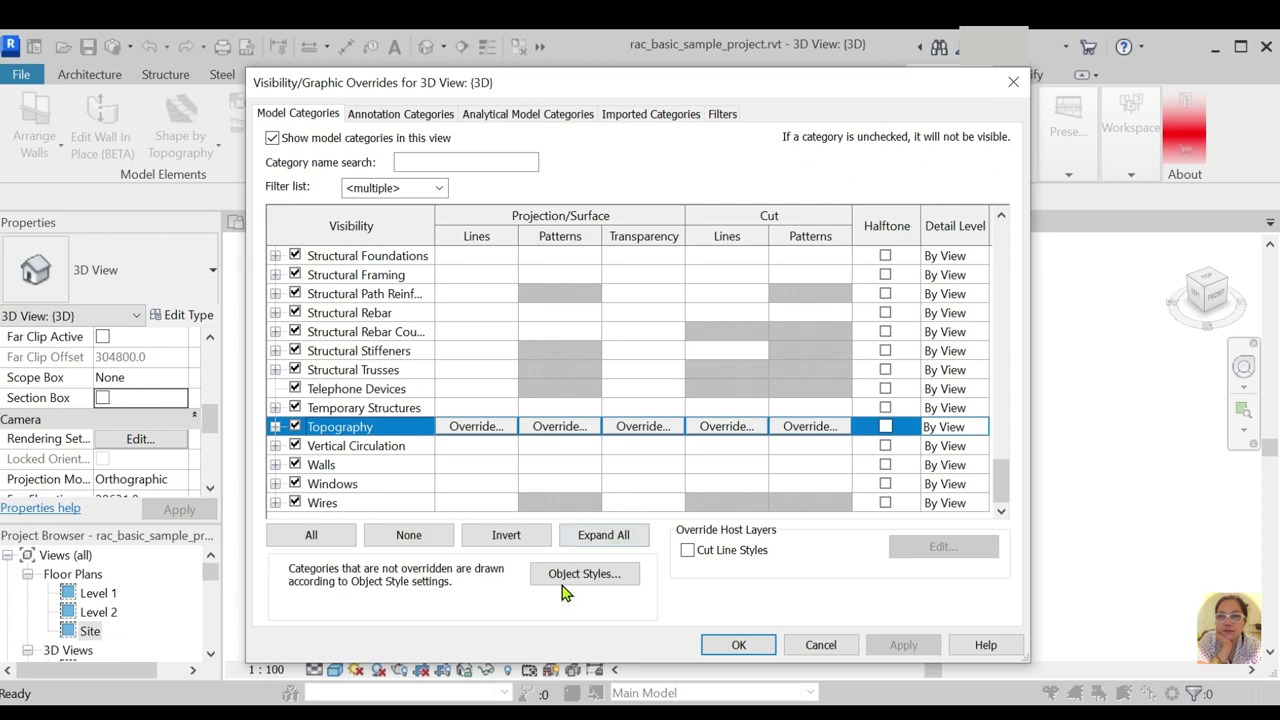
left_click(821, 644)
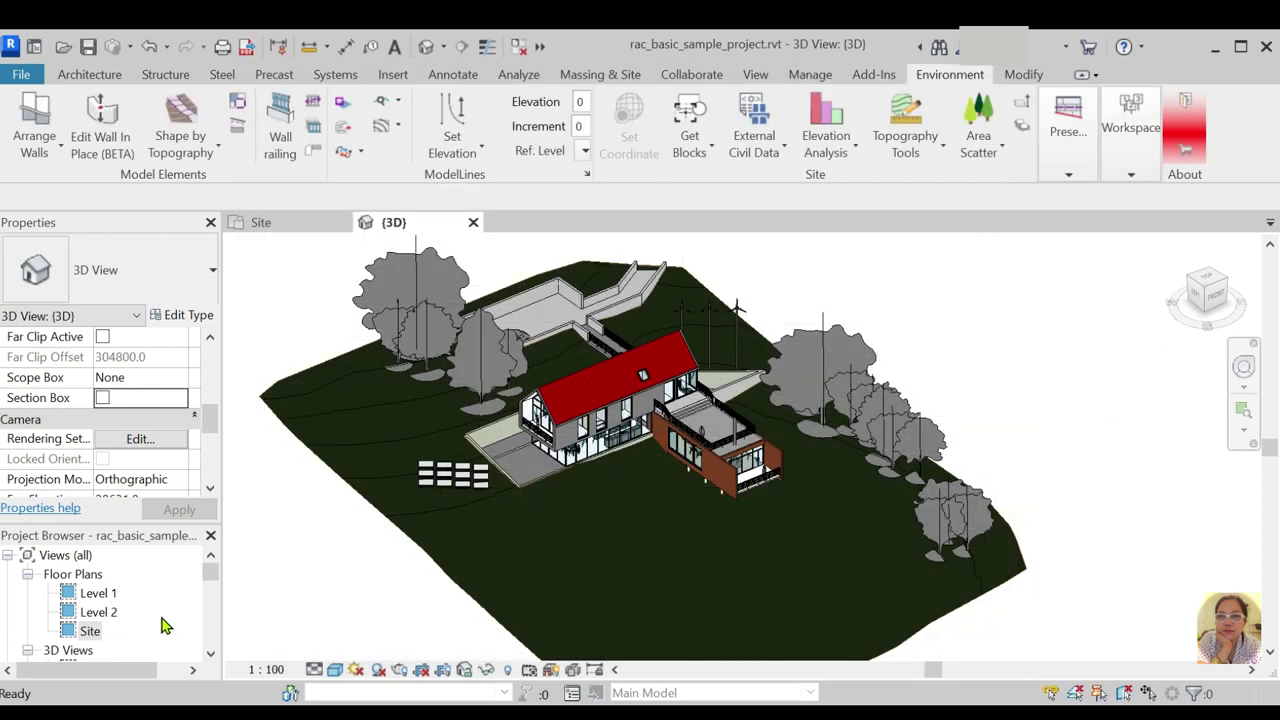
scroll(165, 626, "down", 2)
scroll(160, 575, "down", 1)
Duplicate the default {3D} view from the Project Browser
scroll(134, 586, "down", 1)
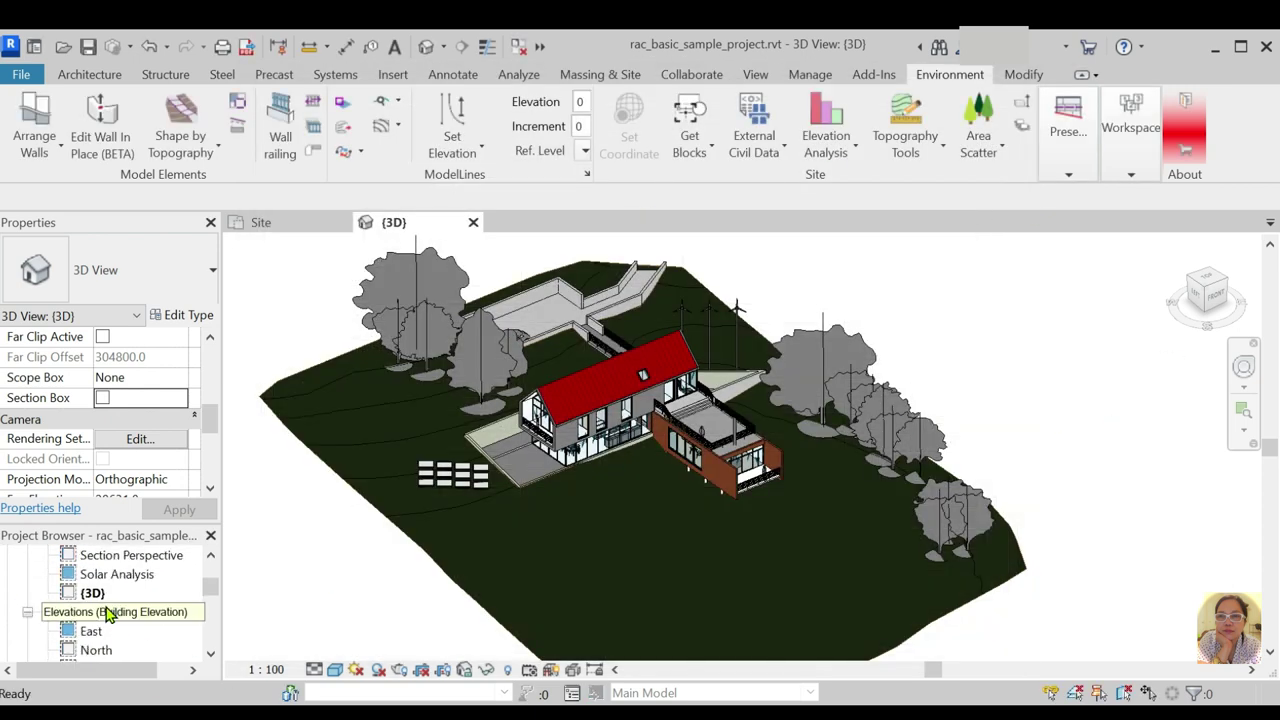
left_click(93, 594)
right_click(93, 594)
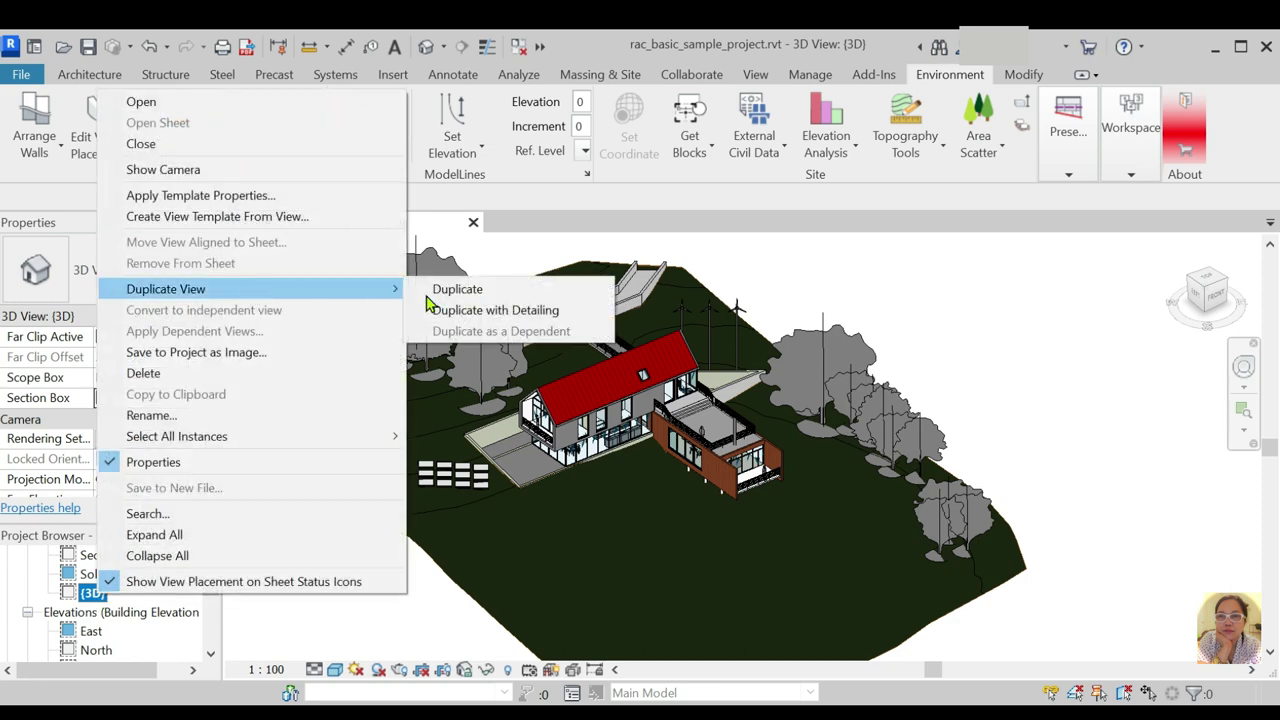
left_click(440, 289)
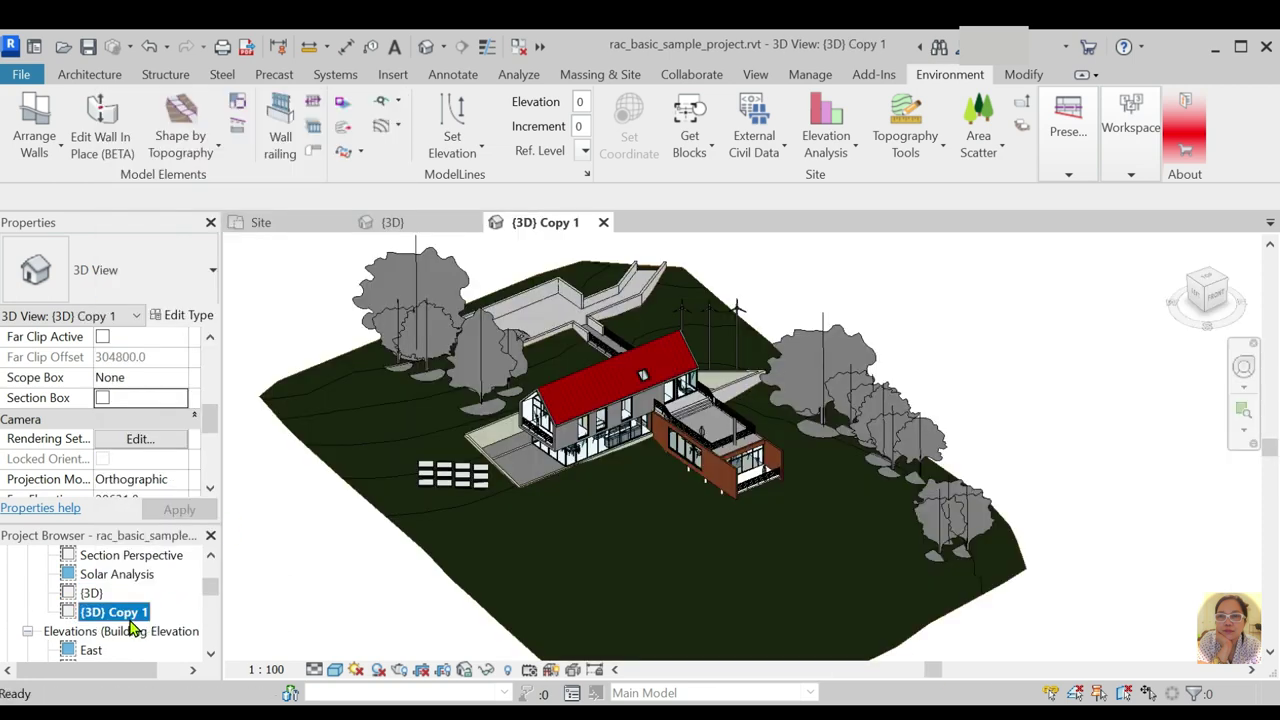
Rename {3D} Copy 1 to '3D Road Profile'
right_click(130, 625)
left_click(183, 440)
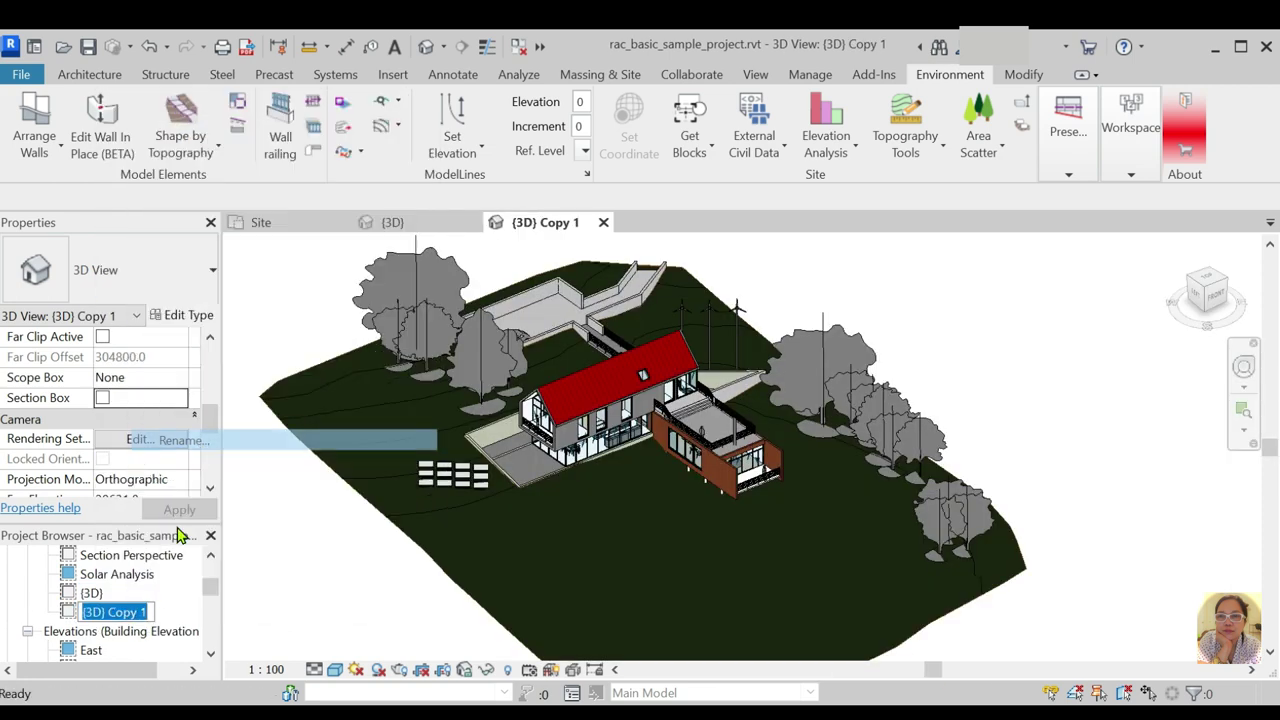
type("3")
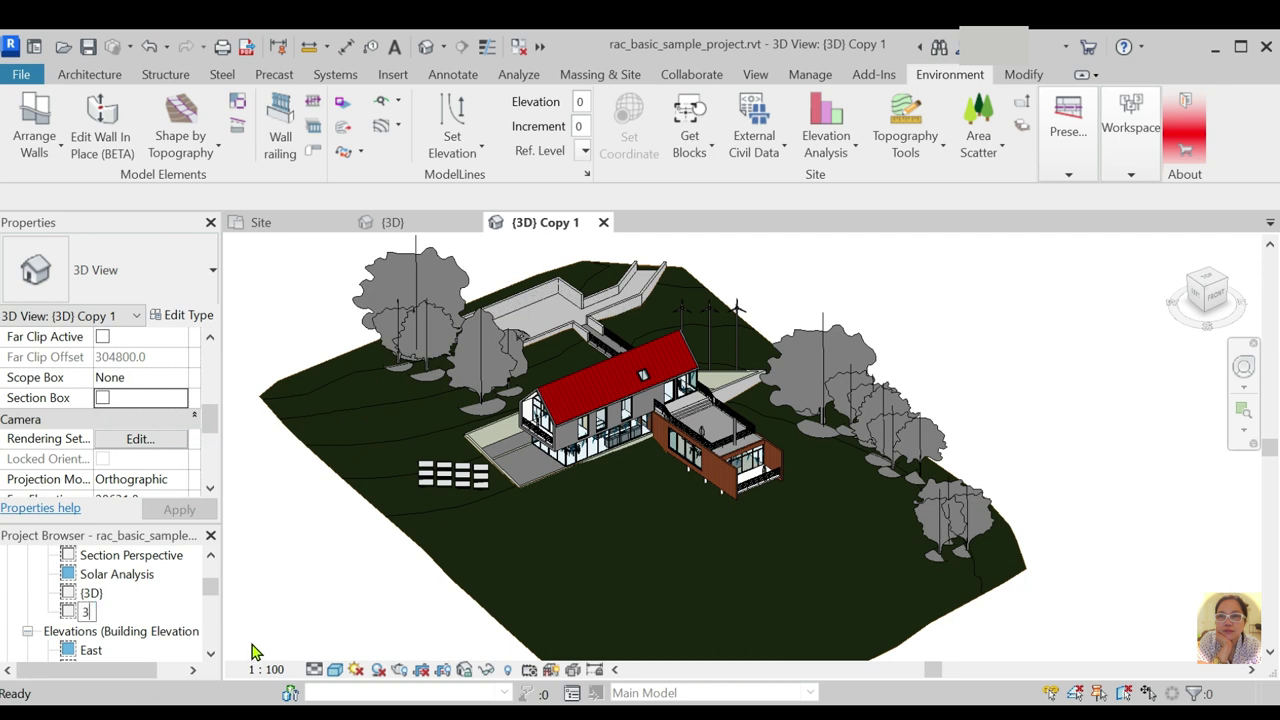
type("D Road Profile")
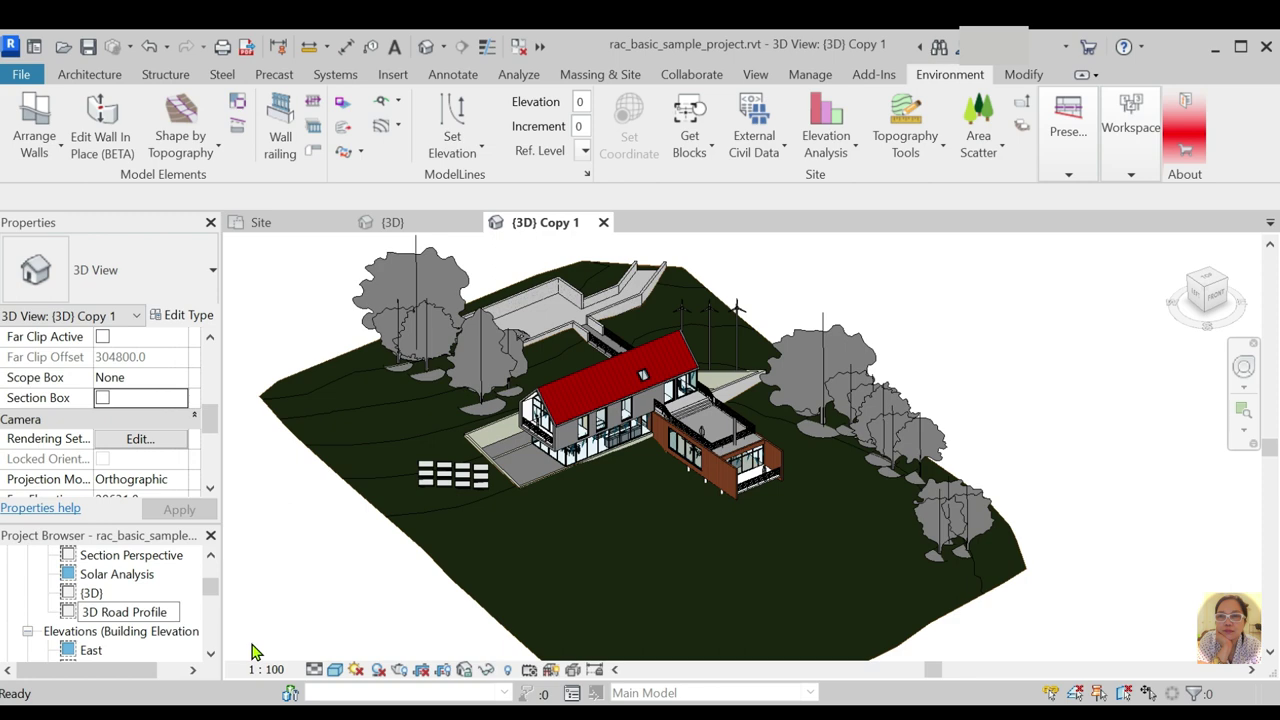
key("Return")
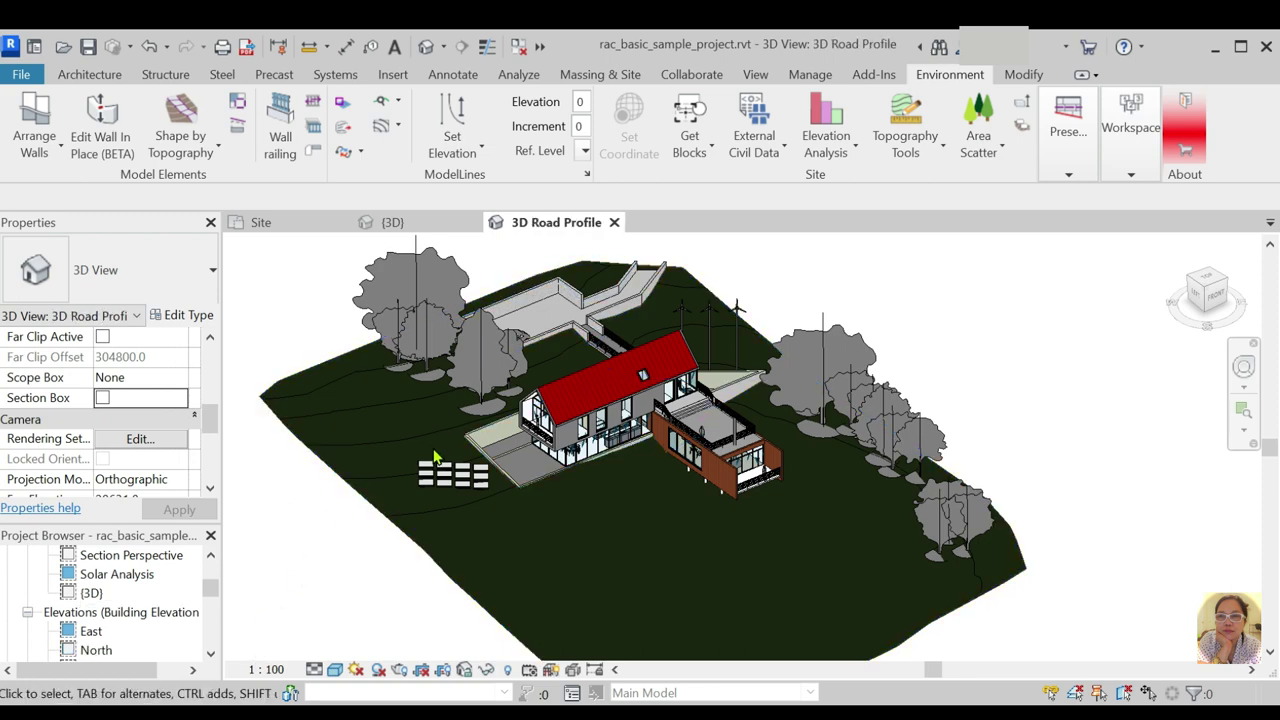
scroll(435, 457, "down", 3)
Open Visibility/Graphics with VG and turn off all model categories
key("v")
key("g")
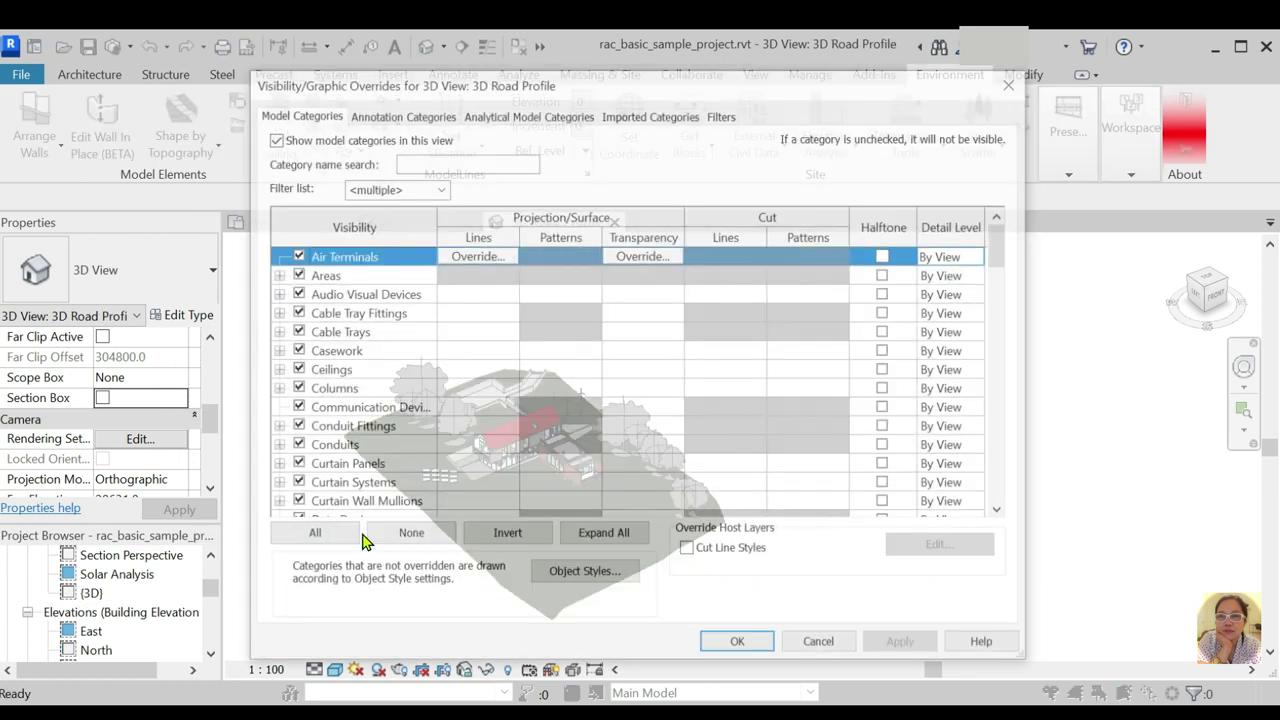
left_click(337, 534)
left_click(295, 464)
left_click(378, 470)
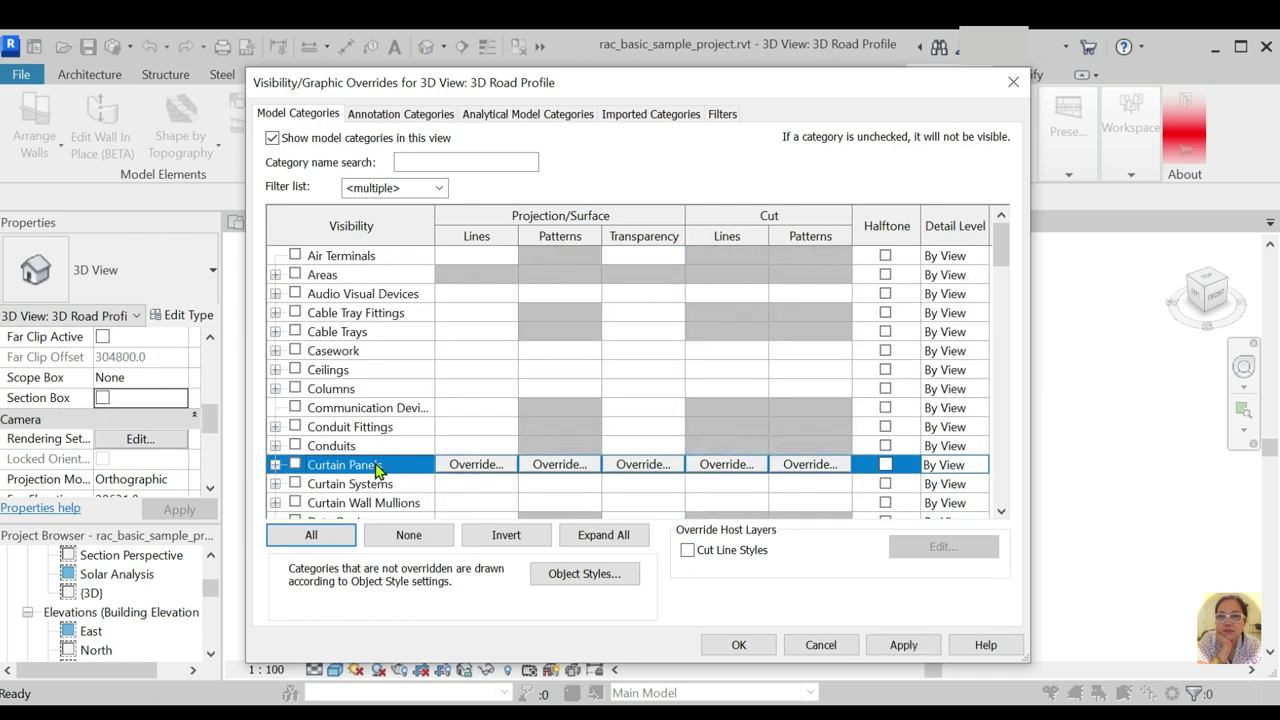
Turn Floors and Topography back on in the model category list
scroll(378, 470, "down", 5)
left_click(360, 460)
scroll(360, 460, "down", 1)
left_click(295, 483)
scroll(337, 484, "down", 2)
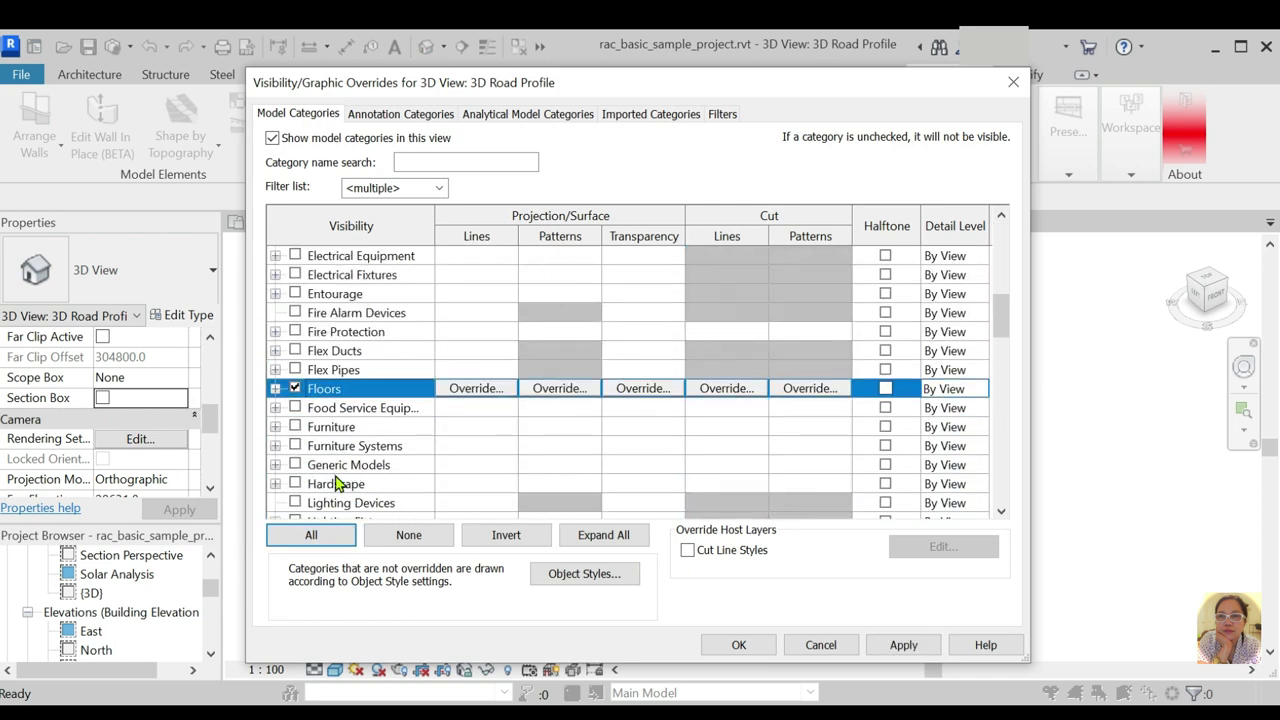
left_click(322, 484)
scroll(322, 484, "down", 10)
scroll(310, 478, "down", 1)
left_click(295, 446)
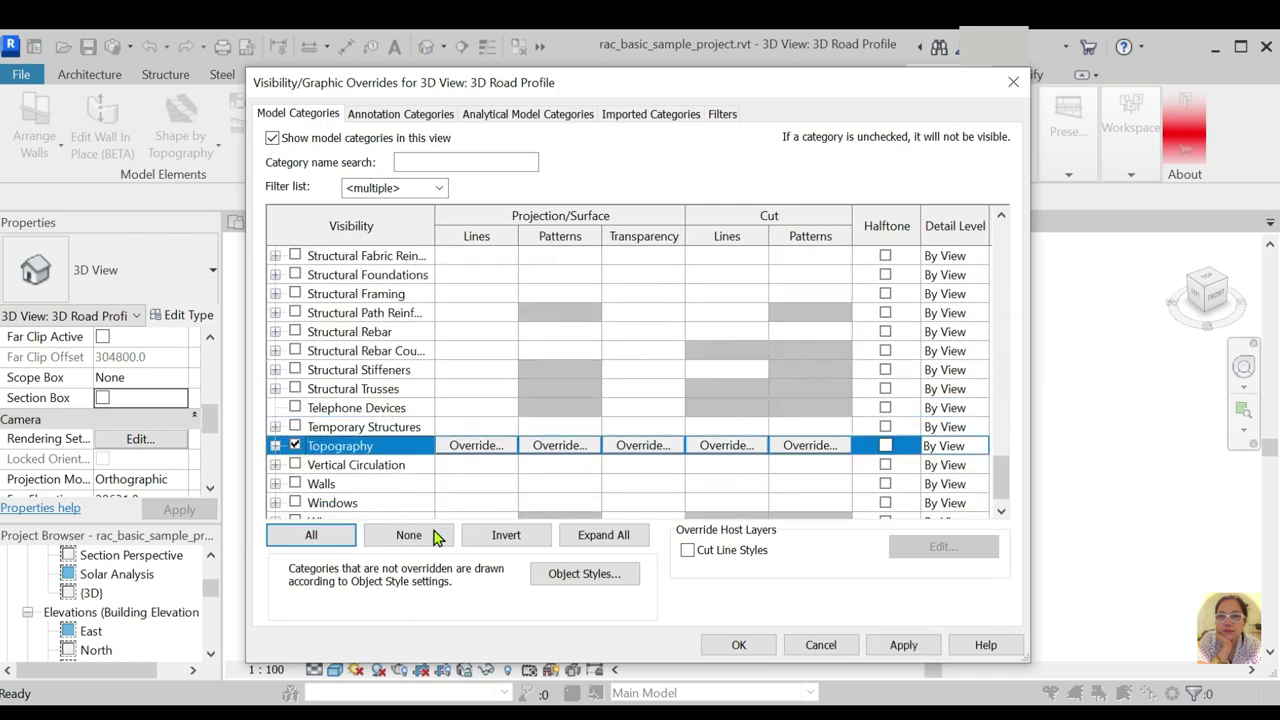
left_click(903, 645)
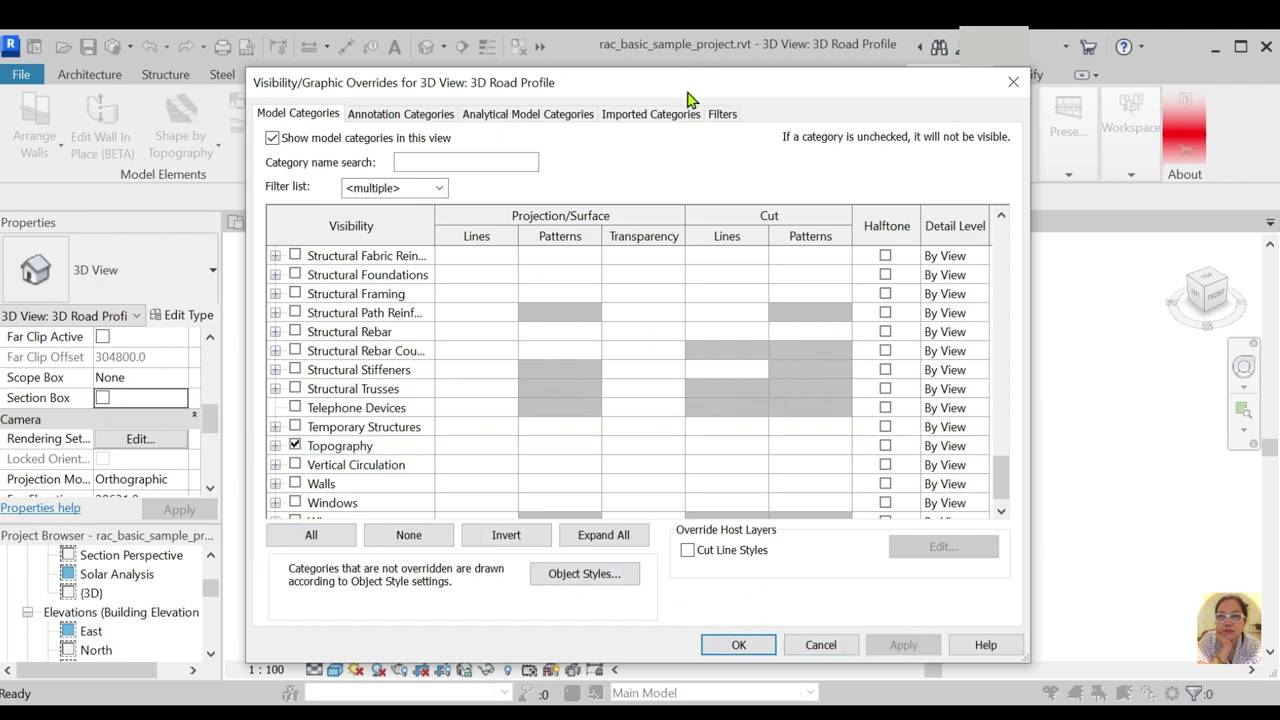
Check in Object Styles that Topography uses the Earth material
mouse_move(688, 100)
left_mouse_down()
mouse_move(914, 588)
mouse_move(714, 214)
mouse_move(712, 100)
left_mouse_up()
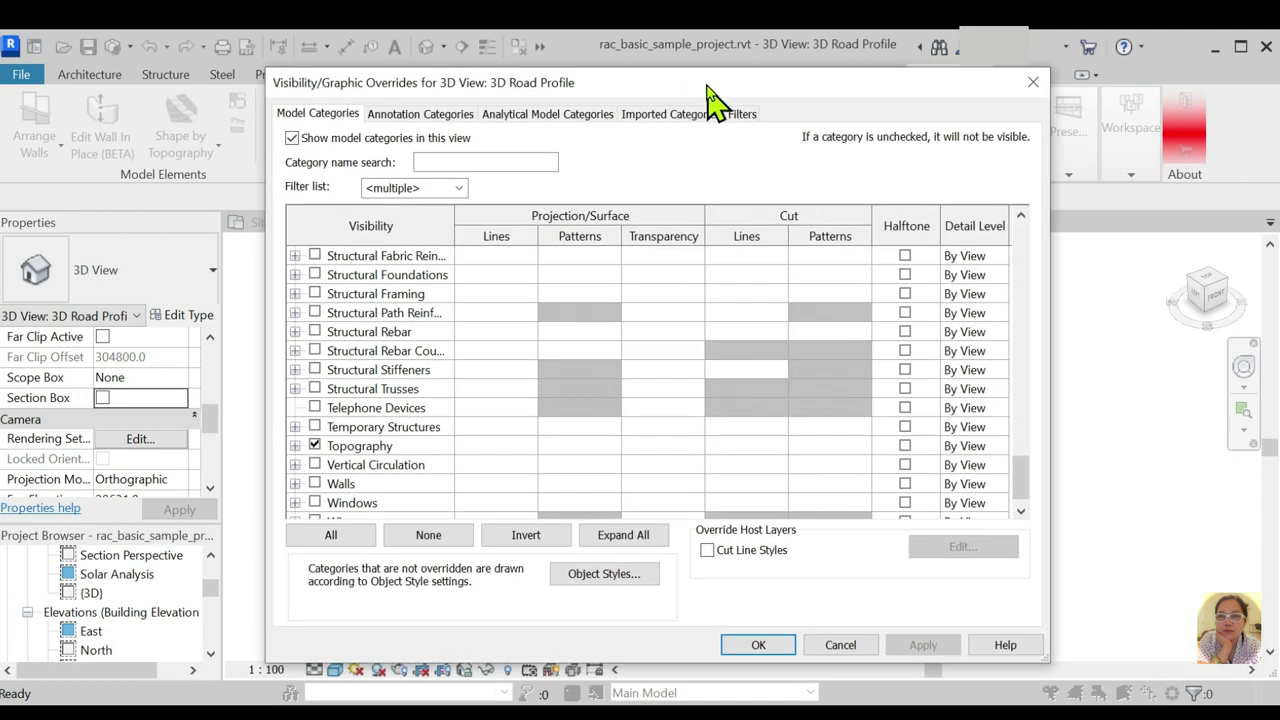
scroll(428, 356, "down", 1)
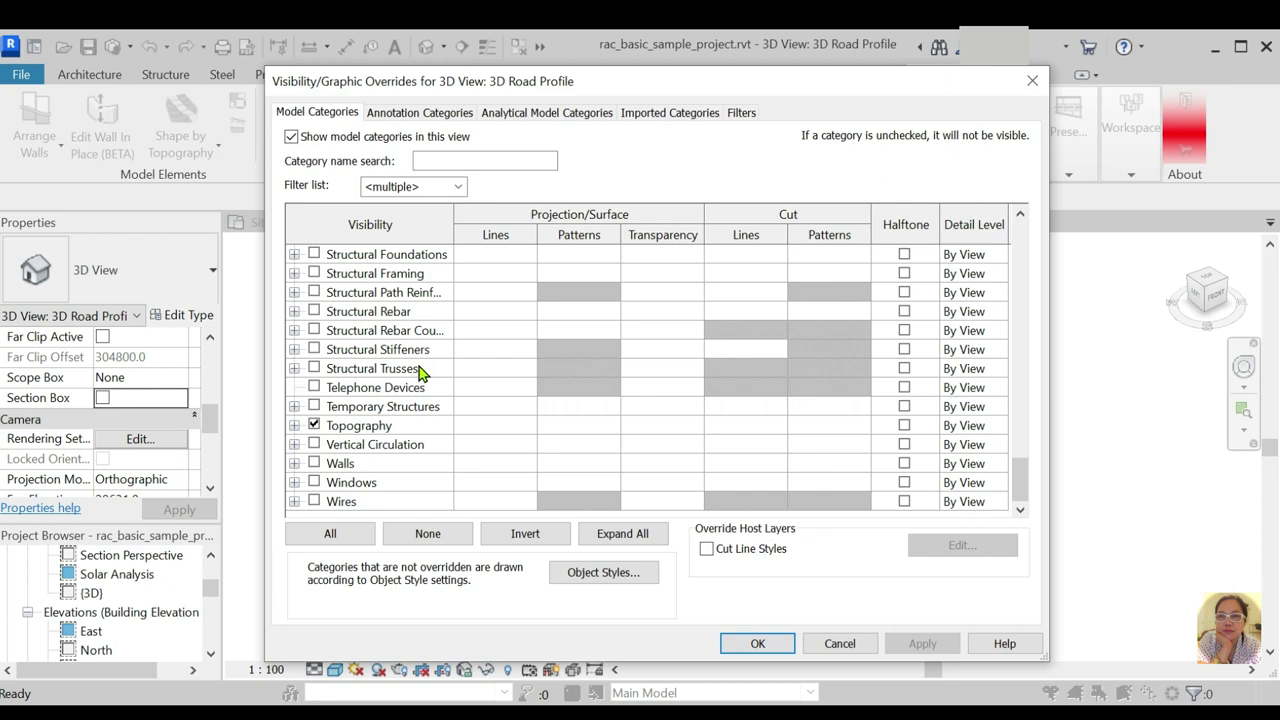
left_click(602, 572)
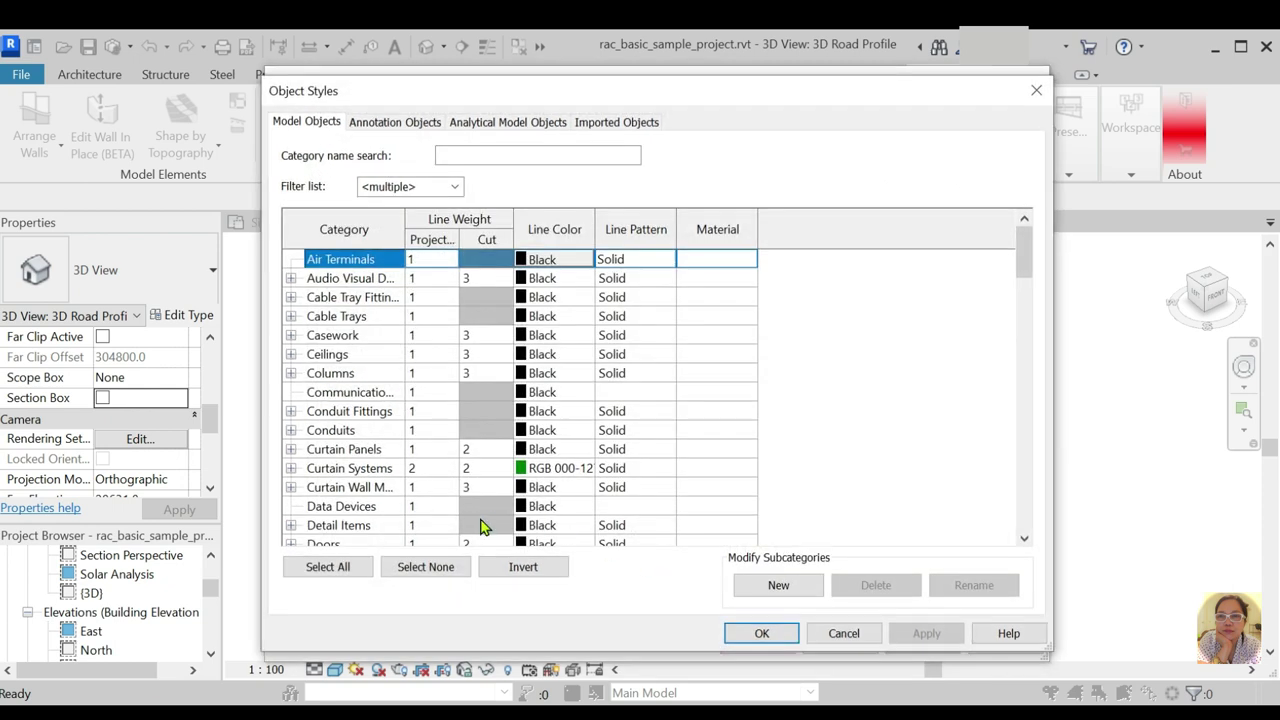
left_click(343, 508)
key("t")
scroll(345, 515, "down", 2)
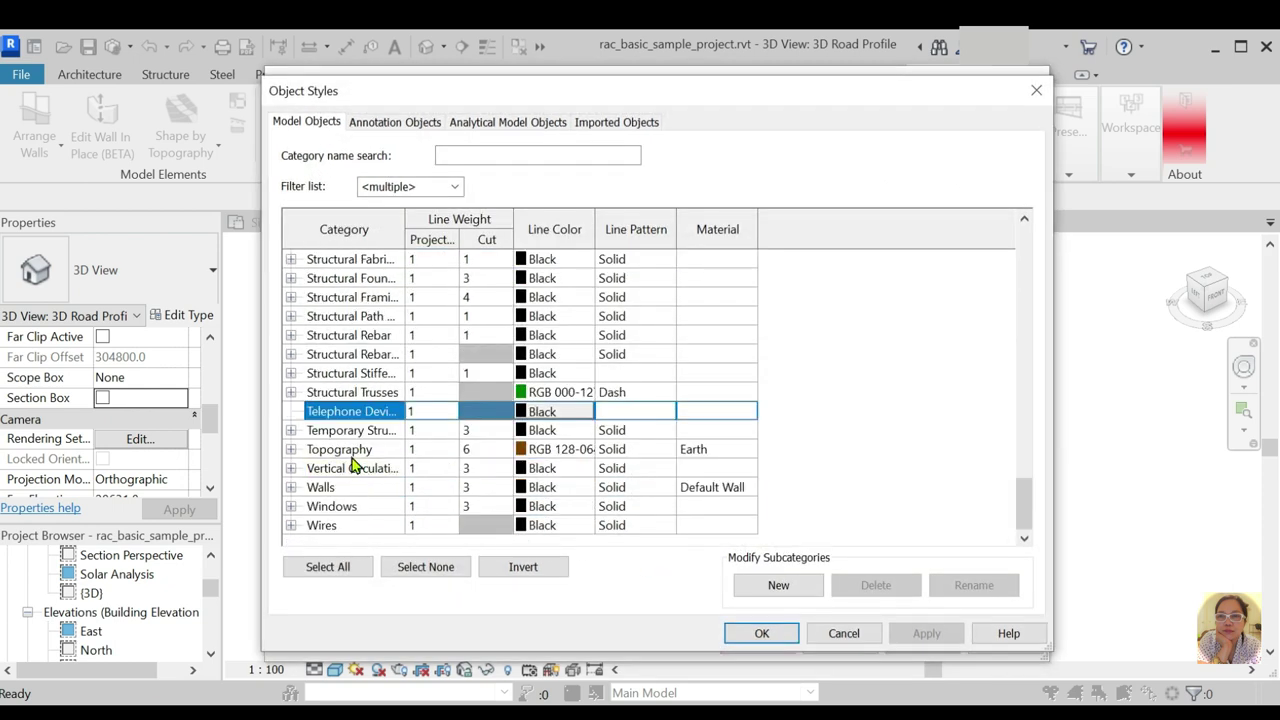
left_click(560, 452)
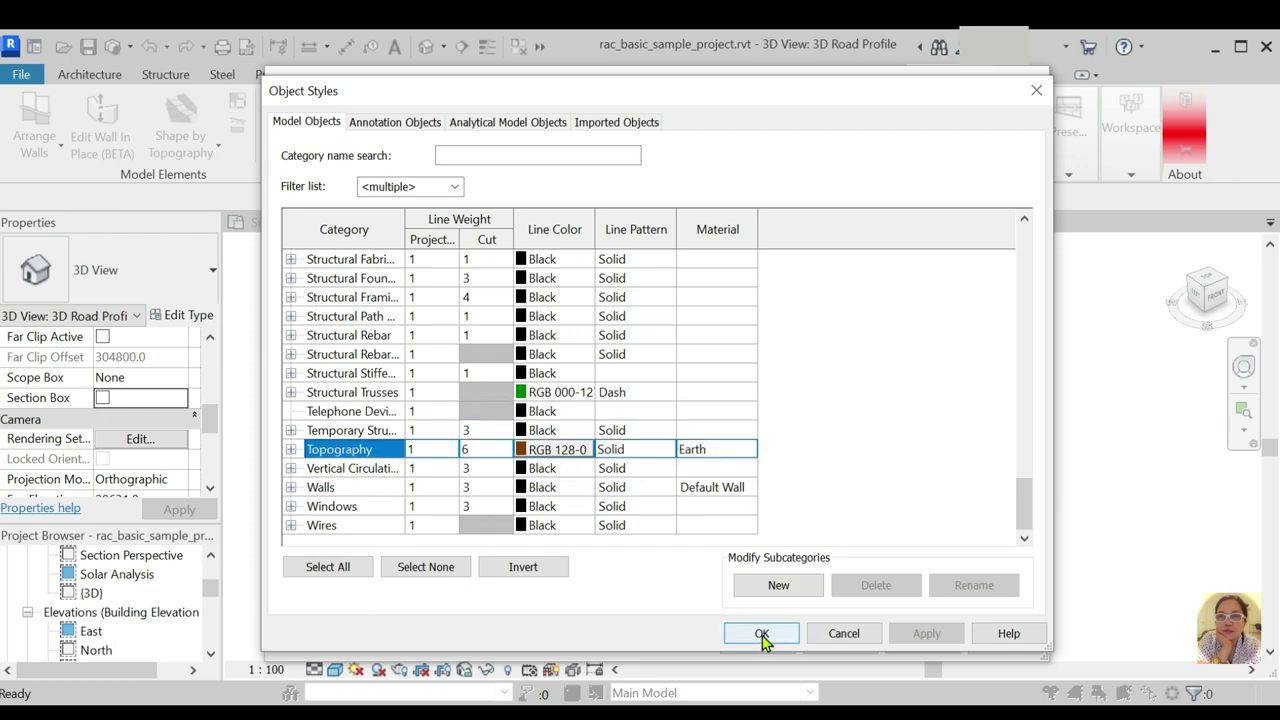
left_click(762, 635)
Override the Topography surface foreground to a brown solid fill
left_click(554, 421)
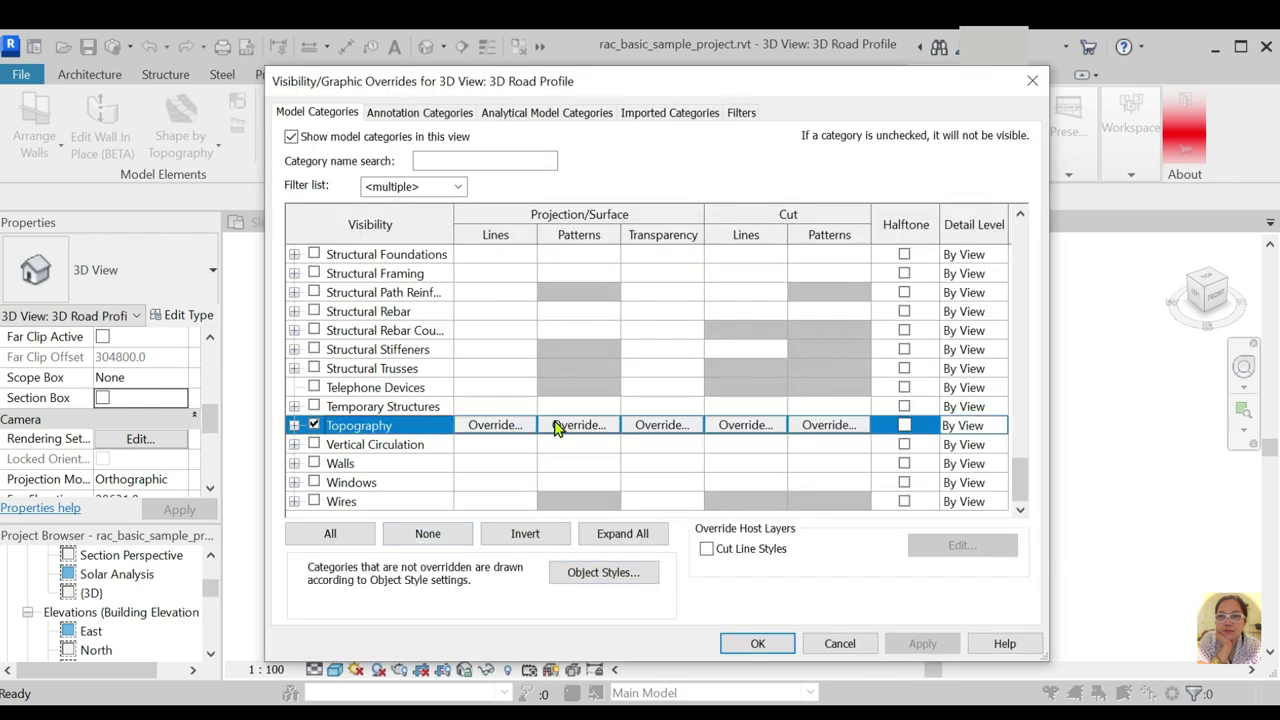
left_click(570, 426)
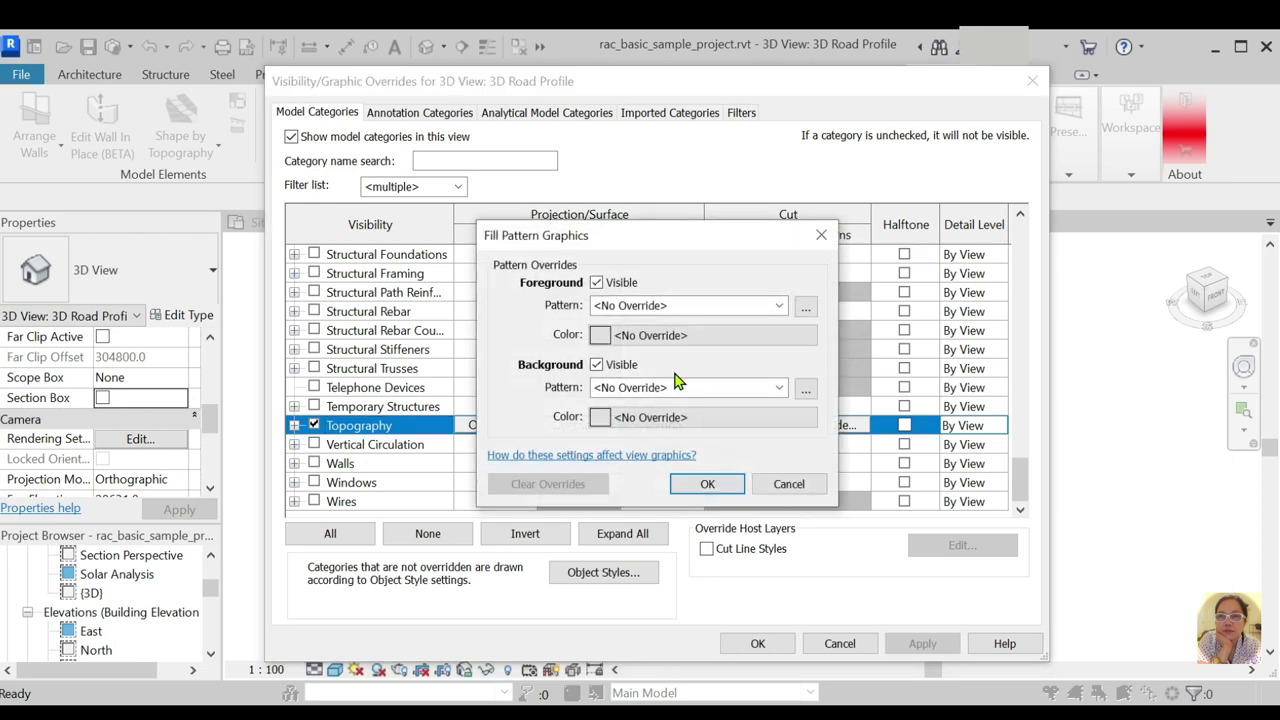
left_click(657, 335)
left_click(470, 319)
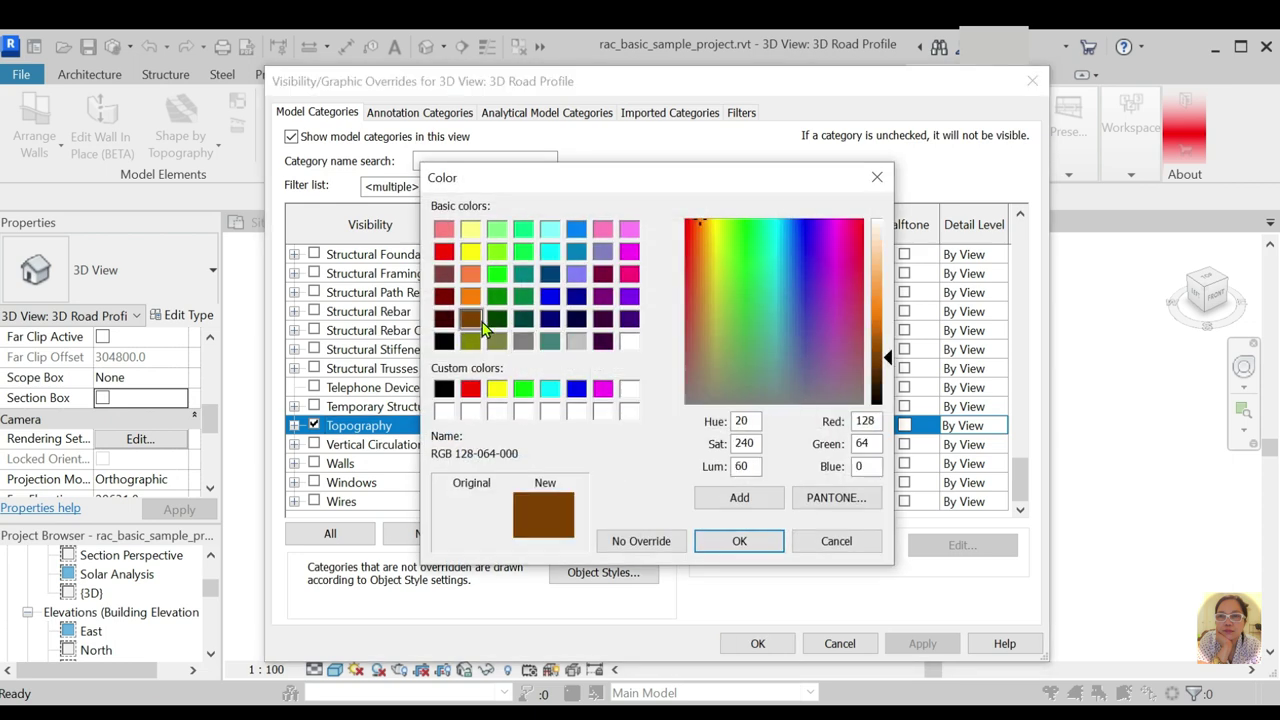
left_click(735, 541)
left_click(766, 305)
left_click(700, 58)
Make the Topography background a brown solid fill too and apply the overrides
left_click(740, 305)
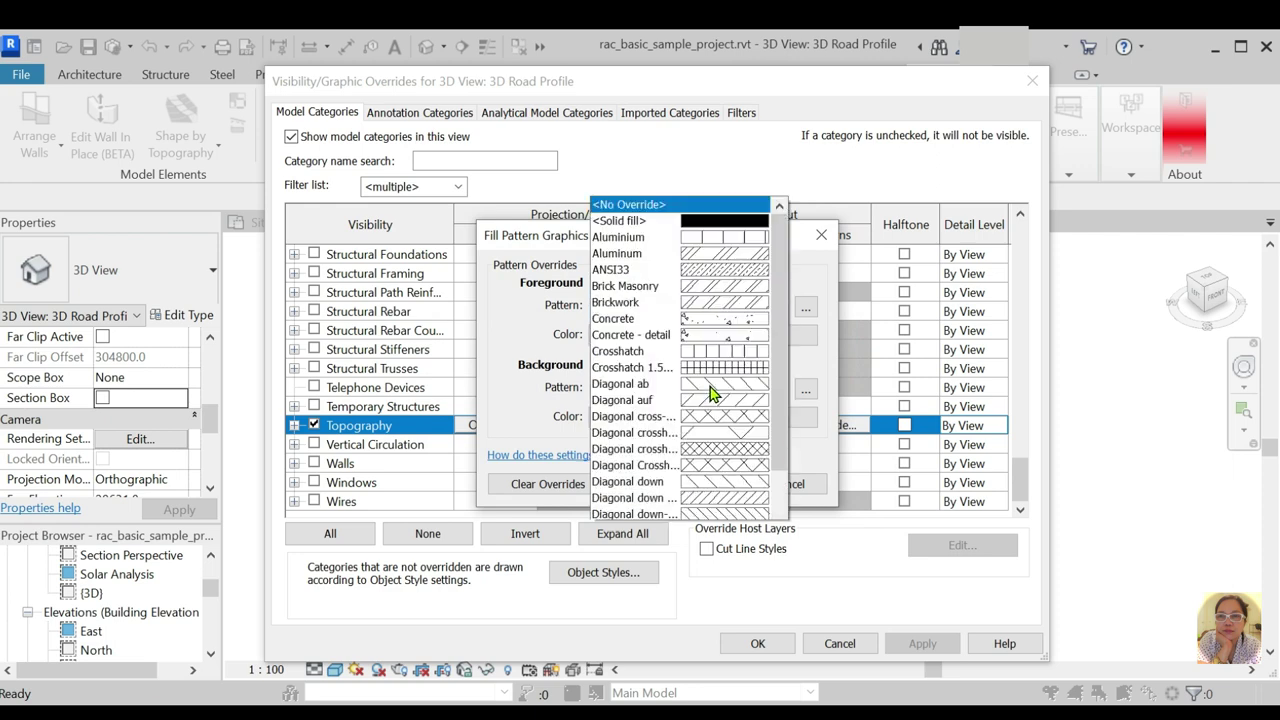
left_click(680, 52)
left_click(700, 423)
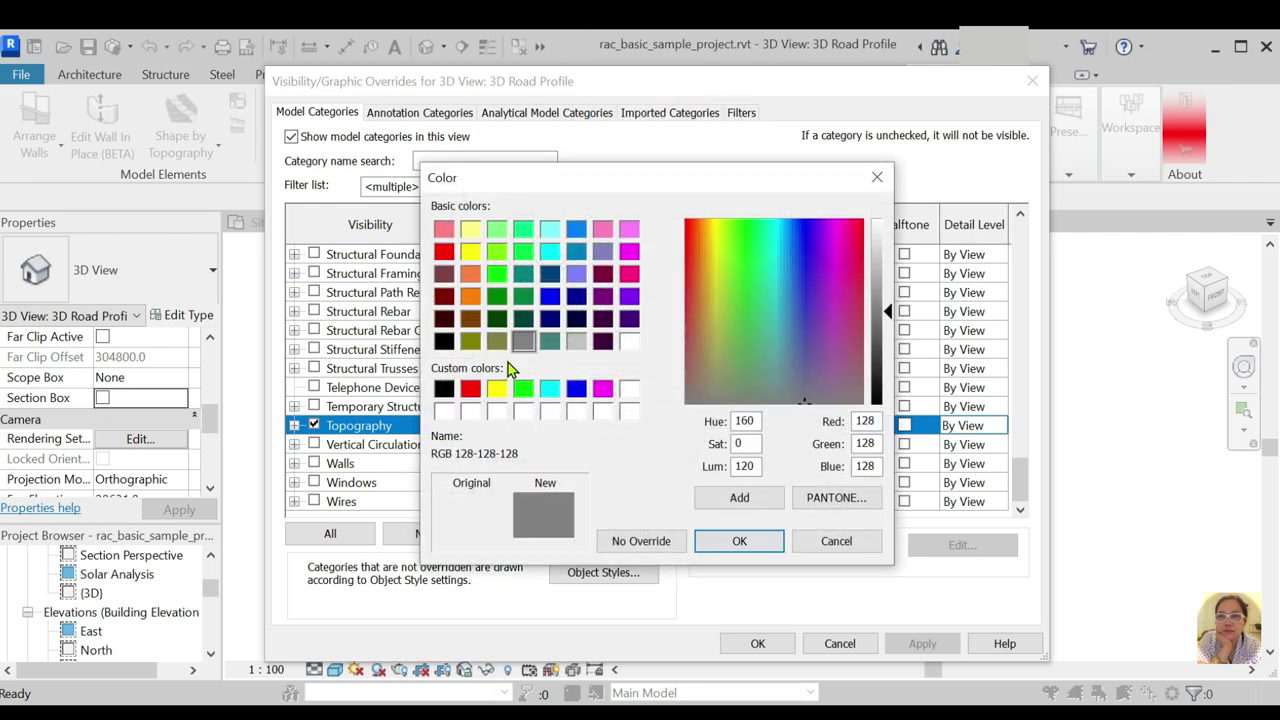
left_click(470, 319)
left_click(739, 545)
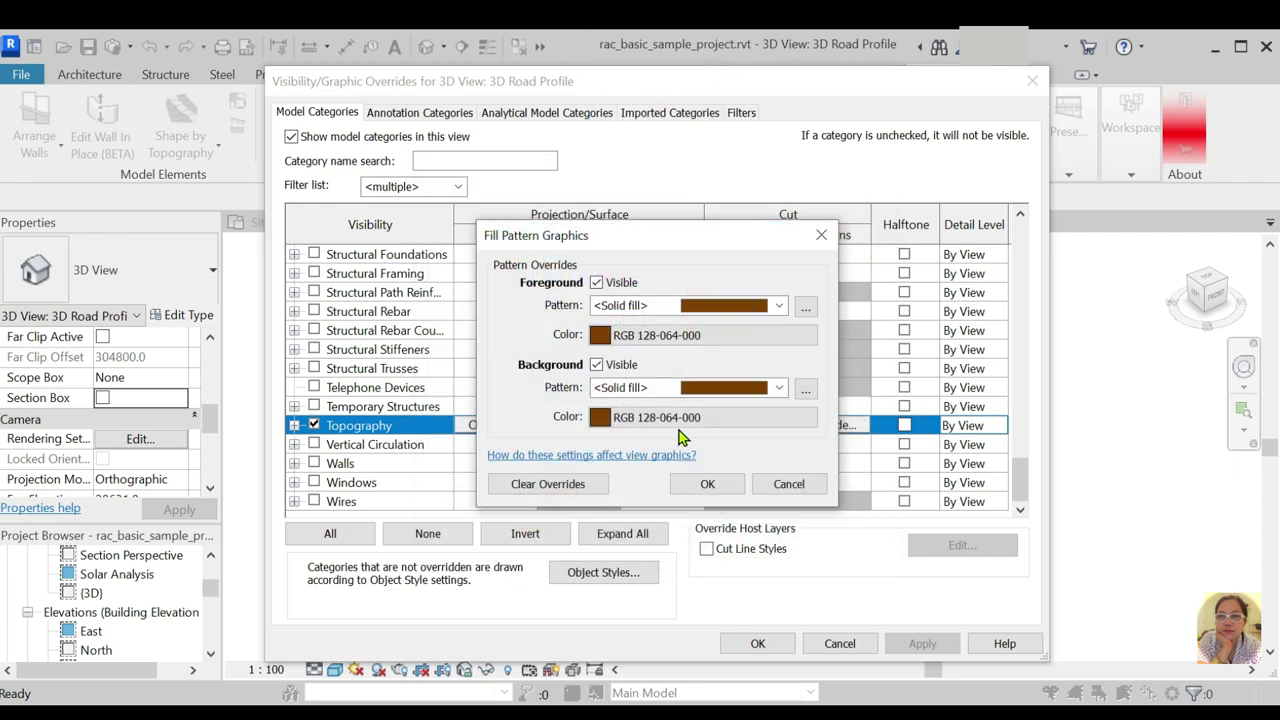
left_click(707, 484)
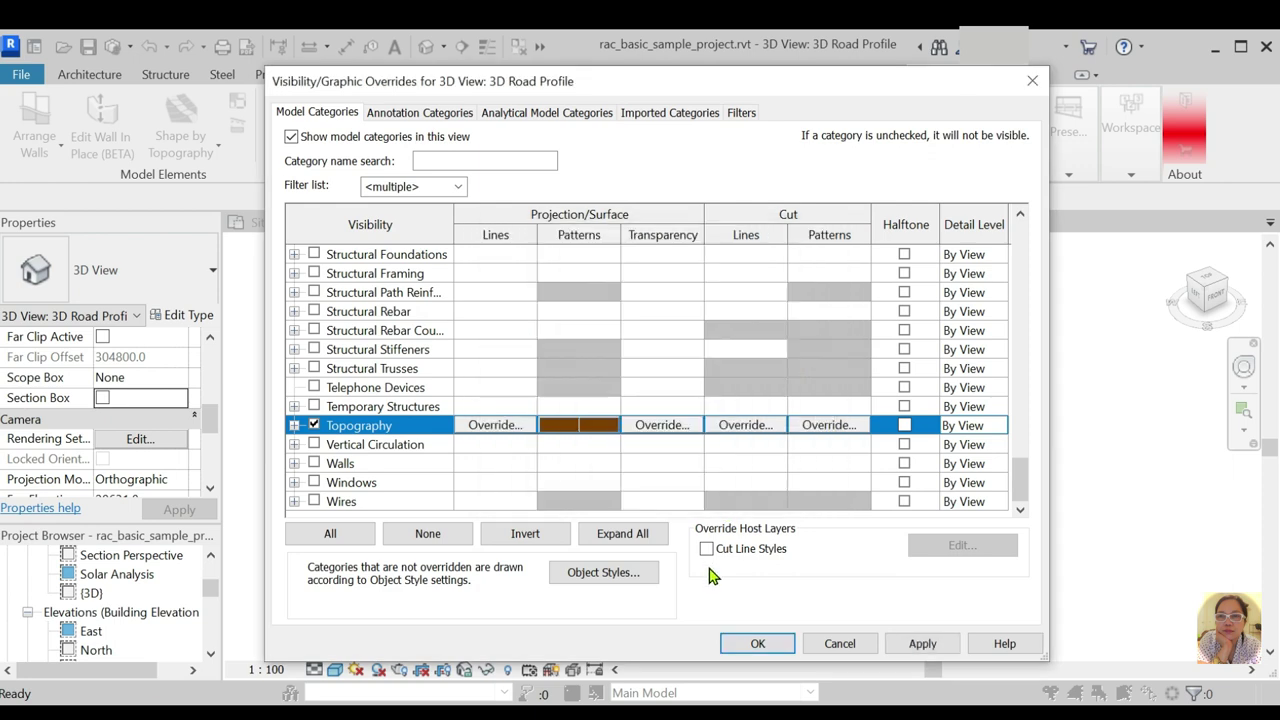
left_click(758, 643)
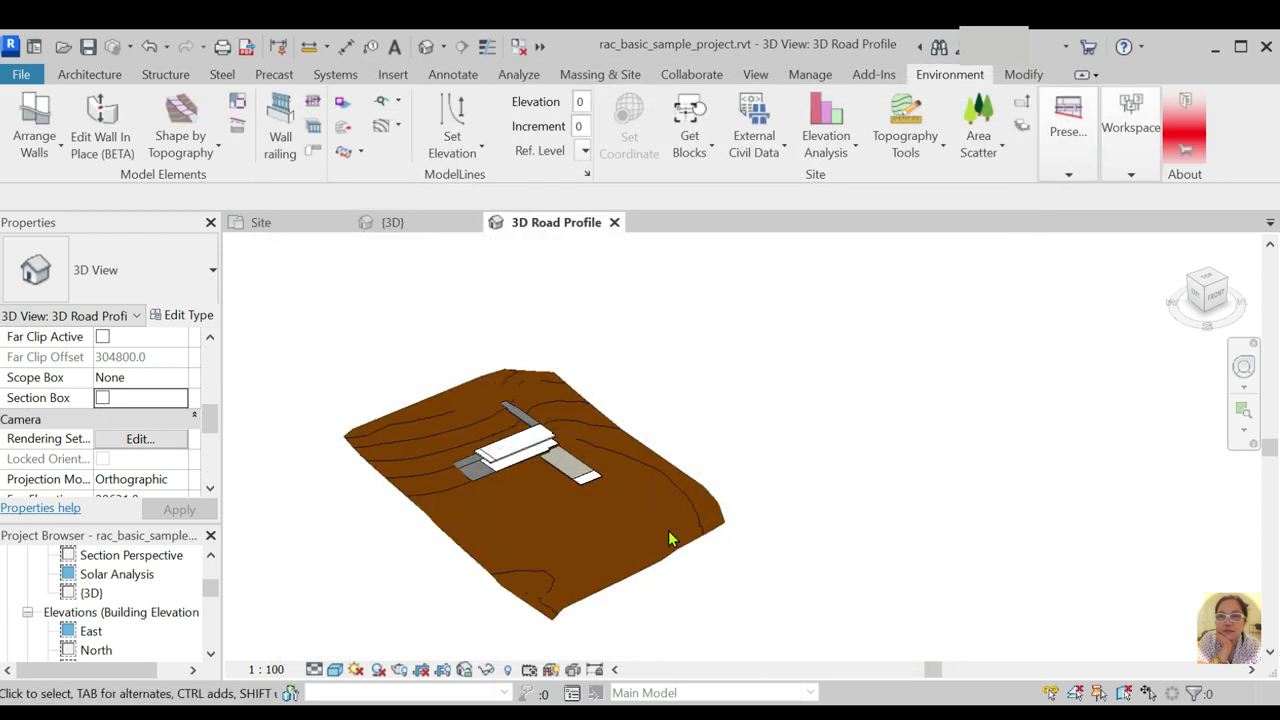
Start editing the topography surface and view it from the top
left_click(648, 574)
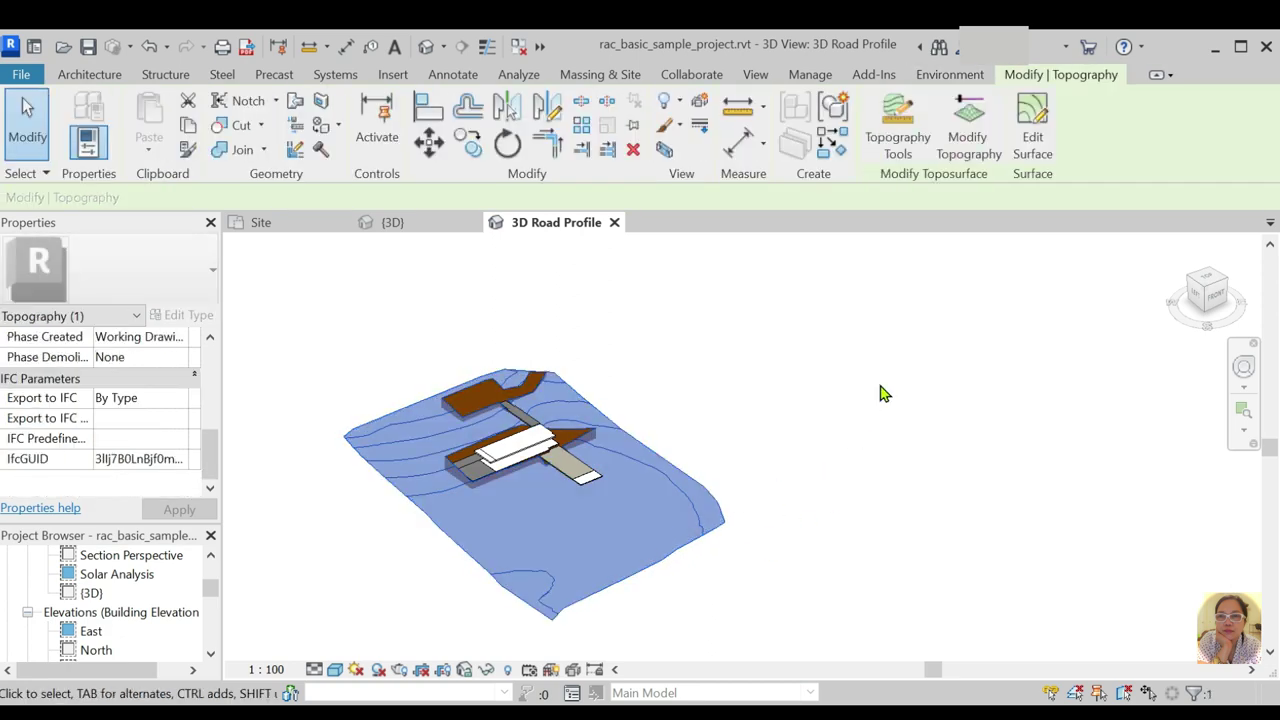
left_click(1030, 118)
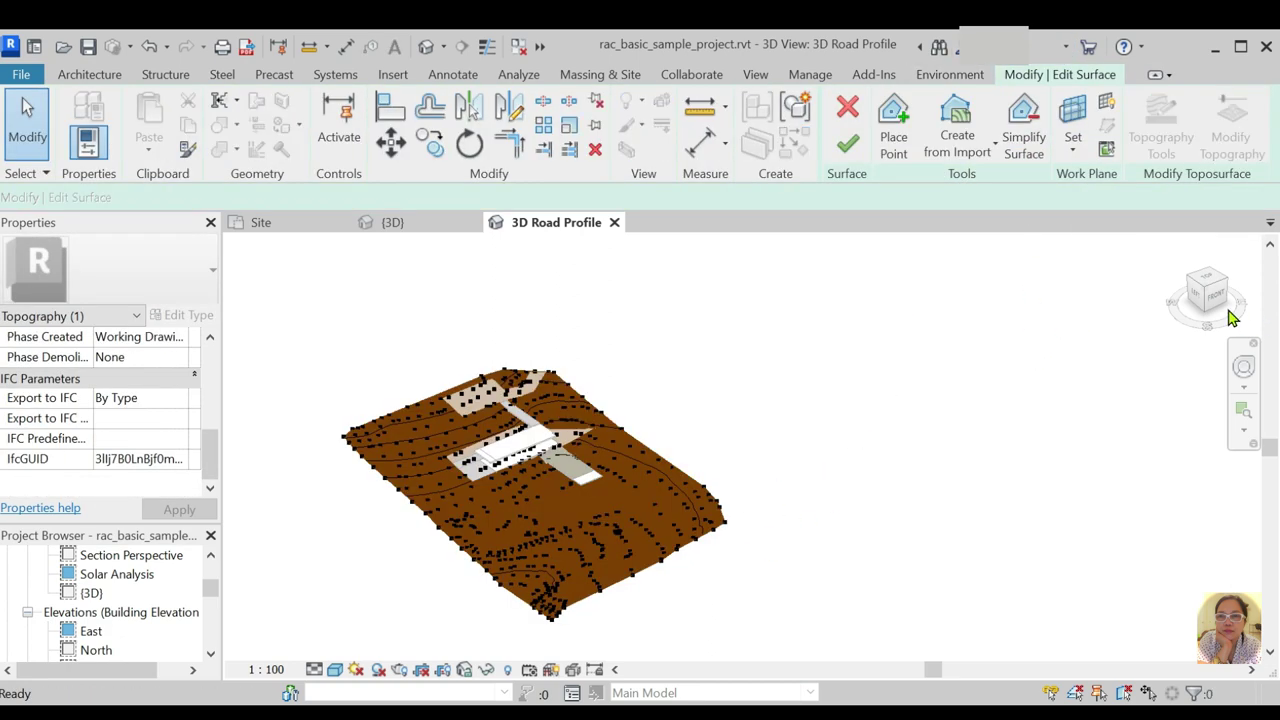
left_click(1210, 285)
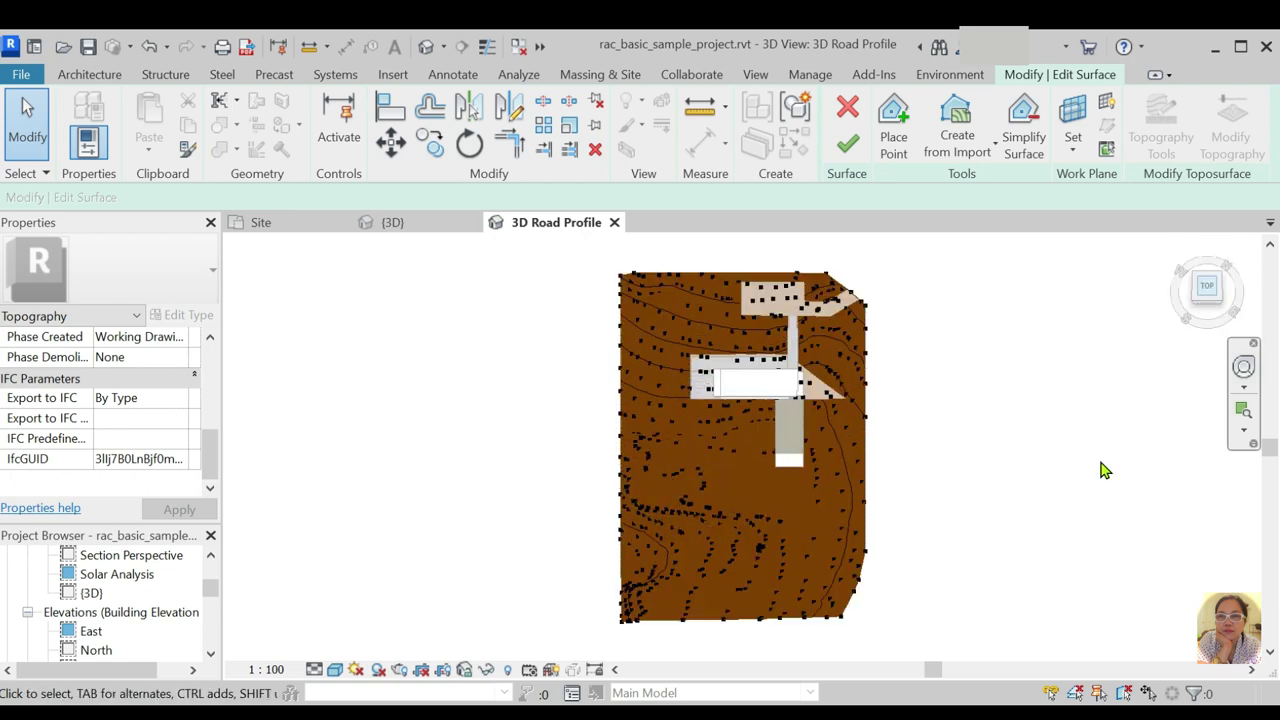
scroll(771, 297, "up", 3)
scroll(494, 340, "up", 2)
scroll(505, 357, "up", 2)
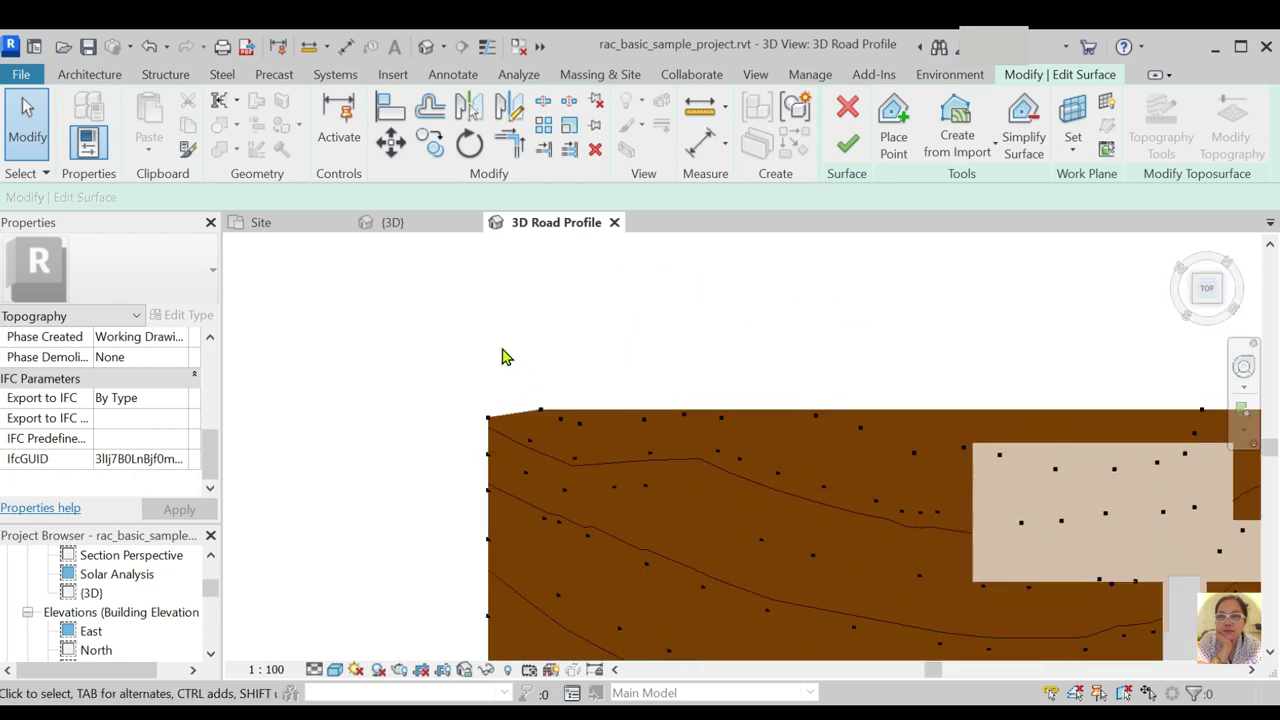
Move the top-edge boundary points north to enlarge the terrain
left_click_drag(548, 442, 546, 432)
scroll(460, 380, "down", 3)
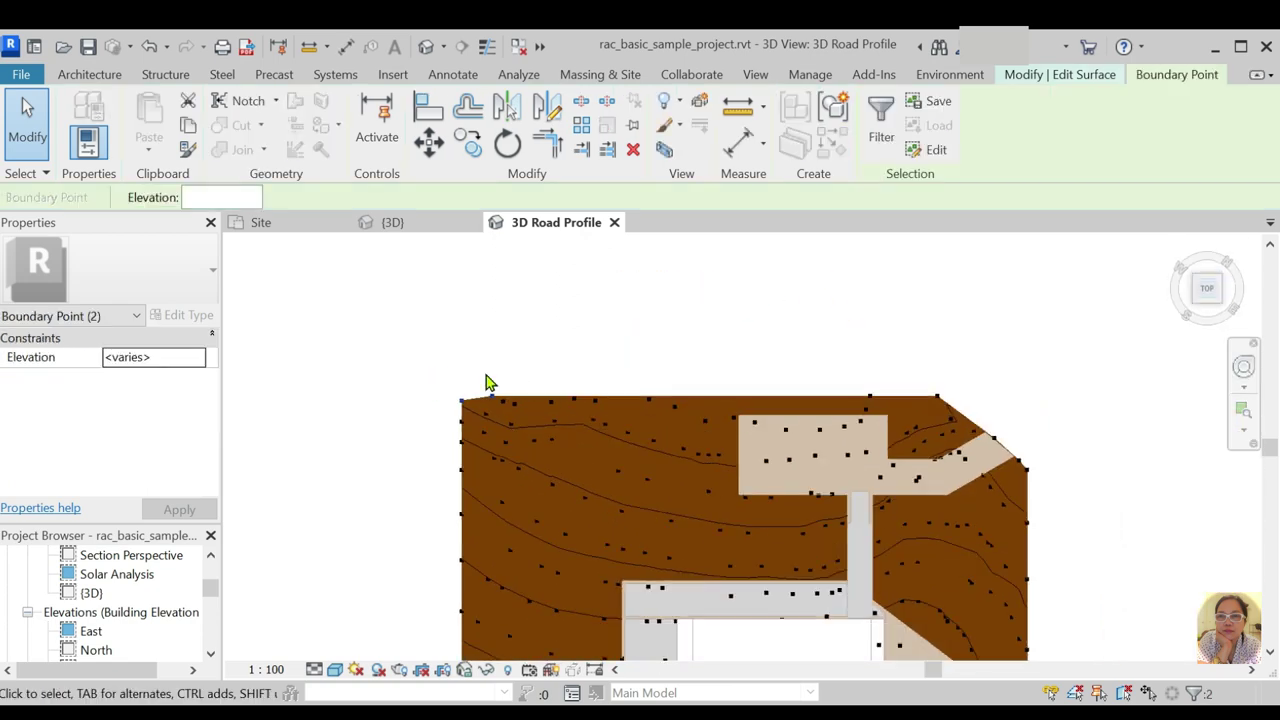
left_click_drag(423, 340, 822, 336)
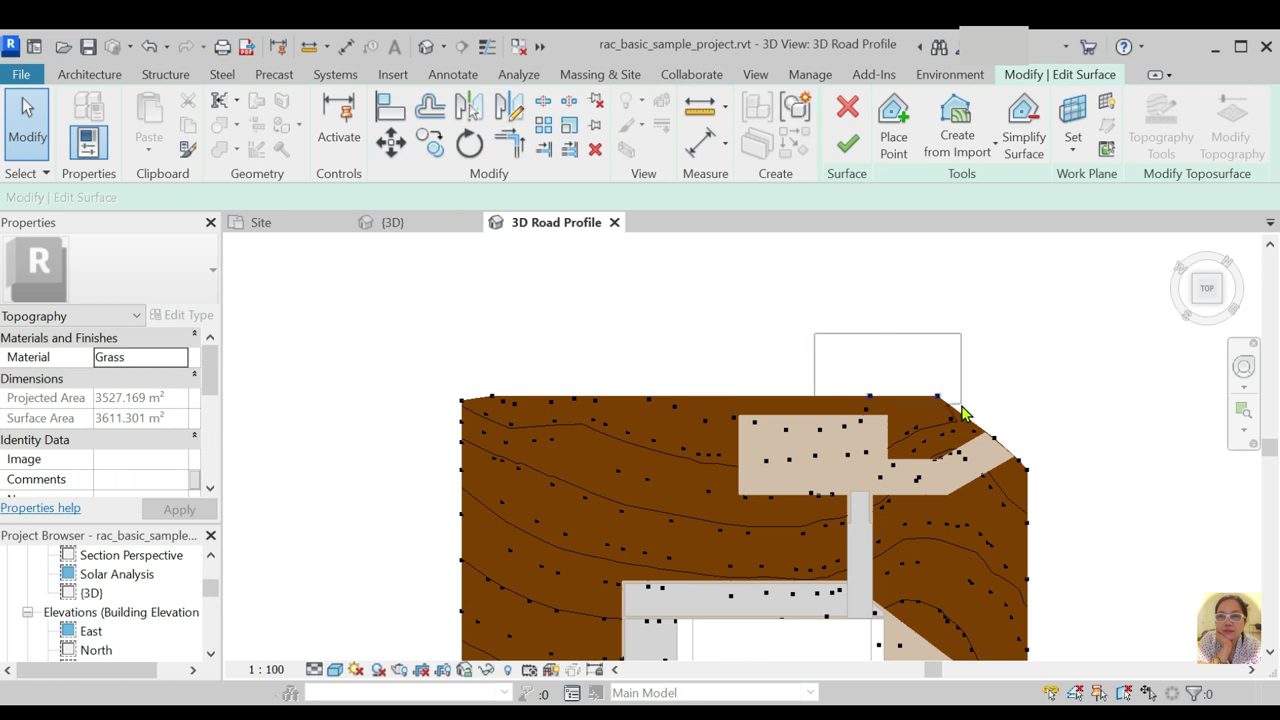
left_click_drag(963, 413, 652, 370)
scroll(658, 362, "up", 3)
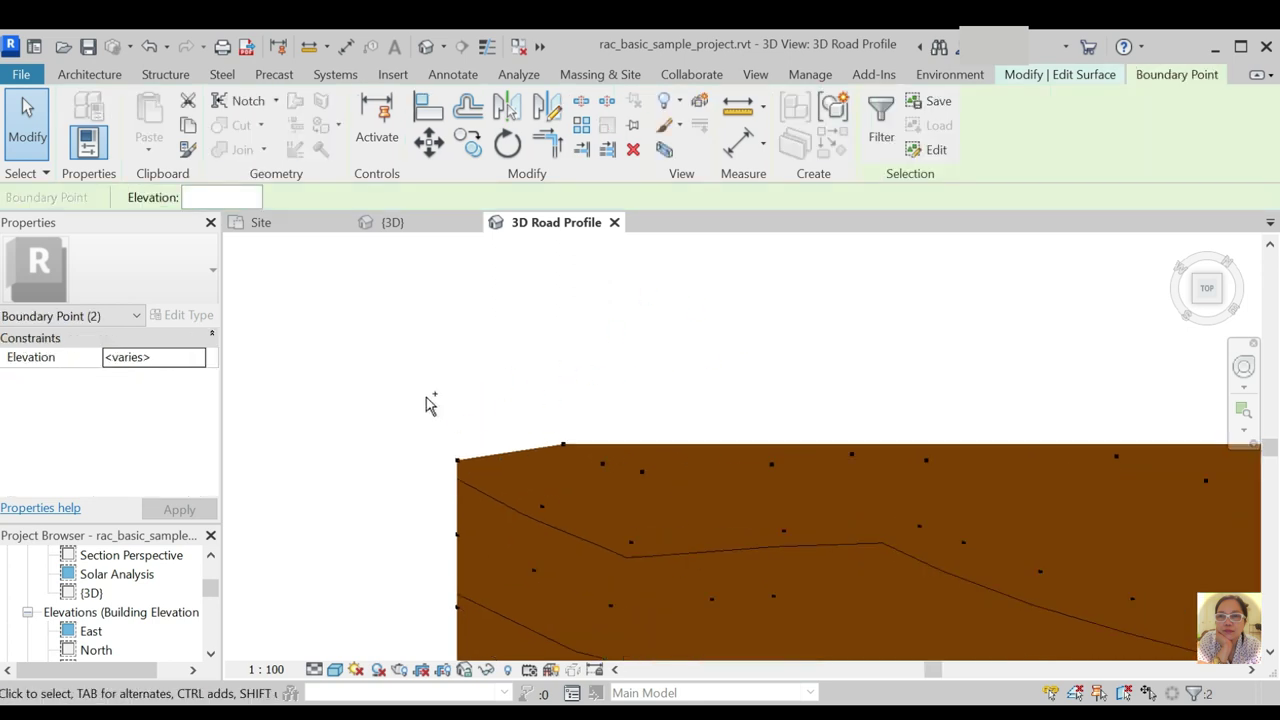
left_click_drag(425, 397, 563, 471, "ctrl")
scroll(420, 354, "down", 3)
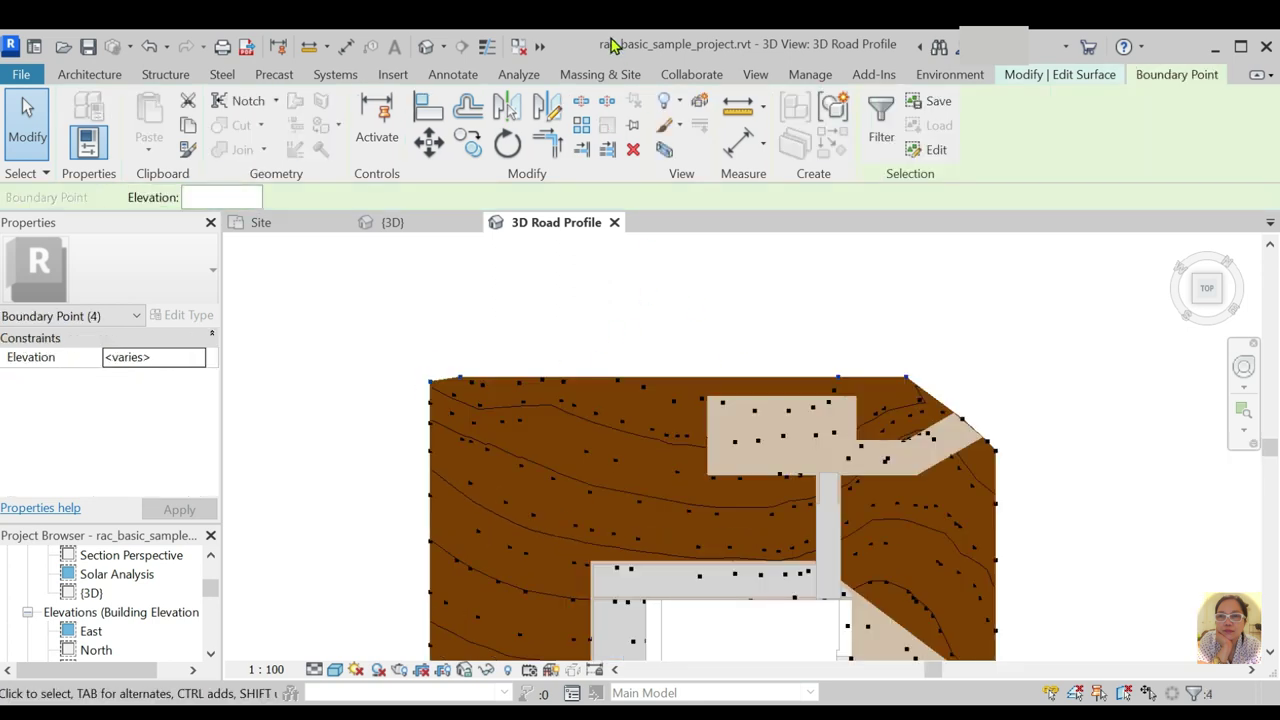
left_click(425, 145)
scroll(600, 354, "down", 2)
left_click(760, 367)
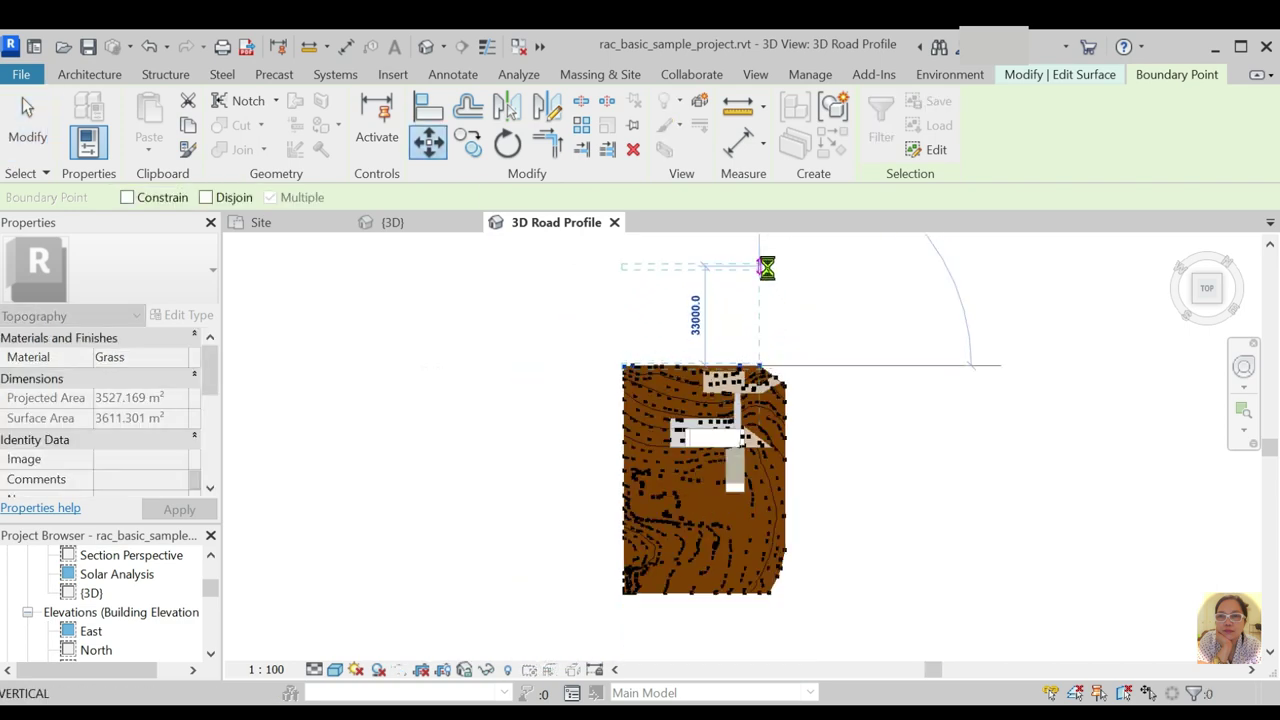
left_click(931, 420)
scroll(808, 380, "up", 2)
scroll(589, 371, "up", 2)
scroll(541, 383, "up", 1)
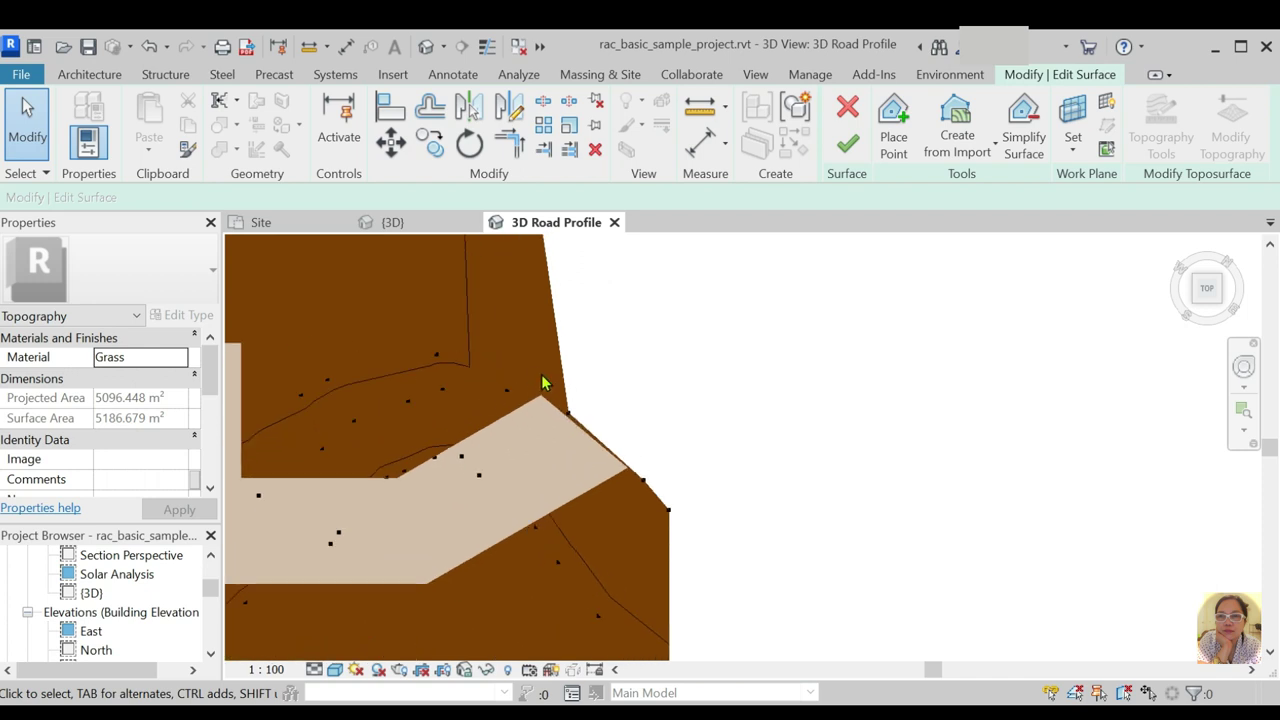
Move the right-edge boundary points slightly outward
mouse_move(541, 376)
left_mouse_down()
mouse_move(700, 508)
mouse_move(690, 548)
left_mouse_up()
scroll(697, 349, "down", 2)
scroll(680, 400, "up", 3)
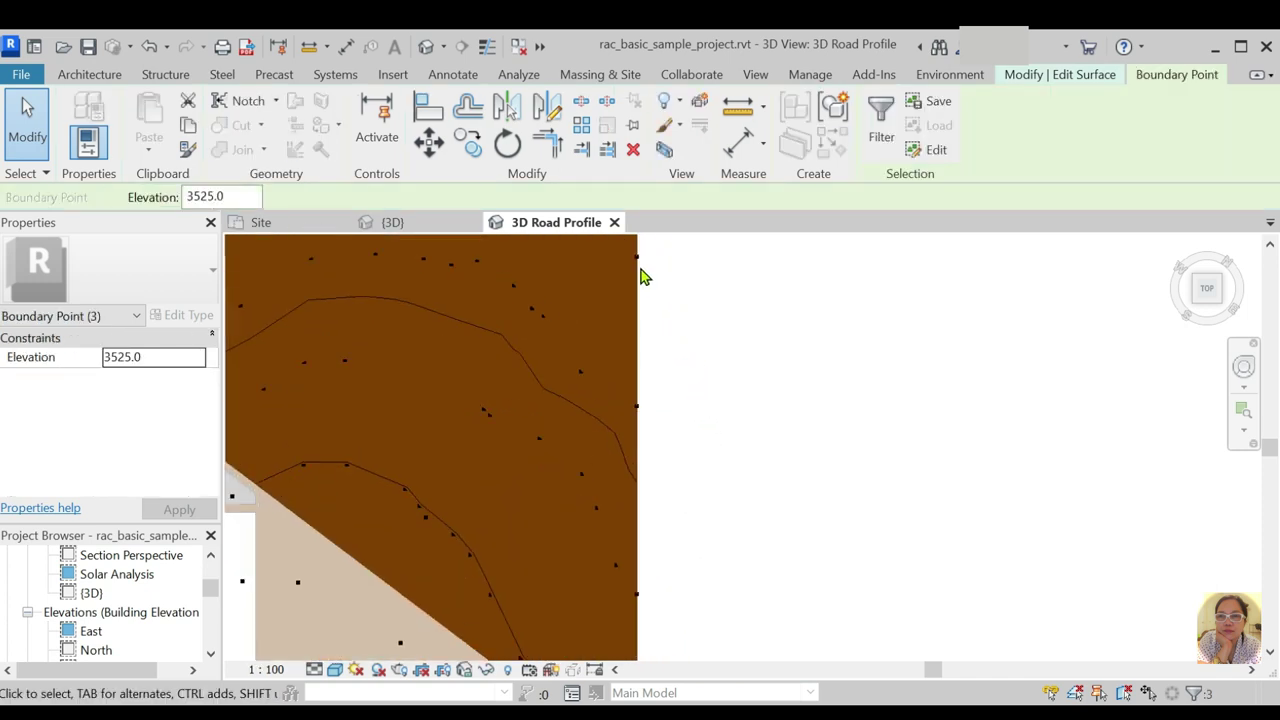
scroll(643, 328, "down", 1)
left_click_drag(626, 270, 686, 577)
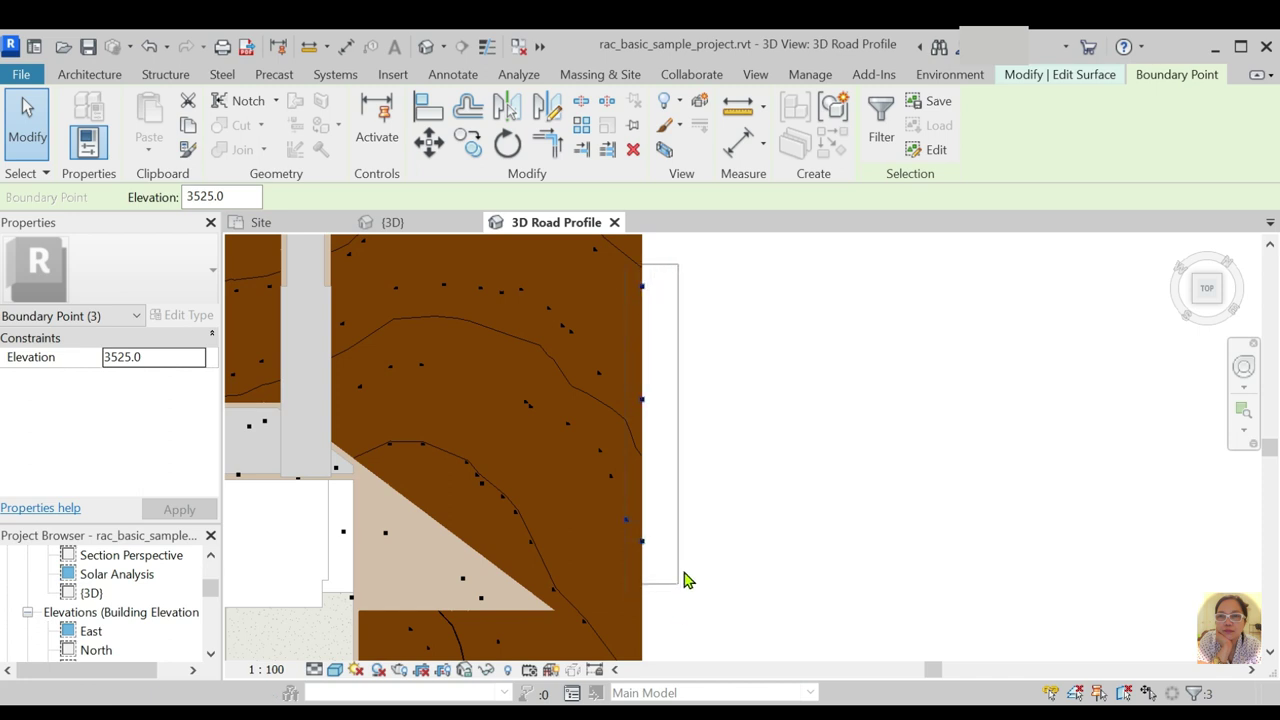
scroll(686, 577, "down", 2)
scroll(699, 605, "down", 2)
scroll(700, 605, "down", 1)
scroll(720, 612, "down", 2)
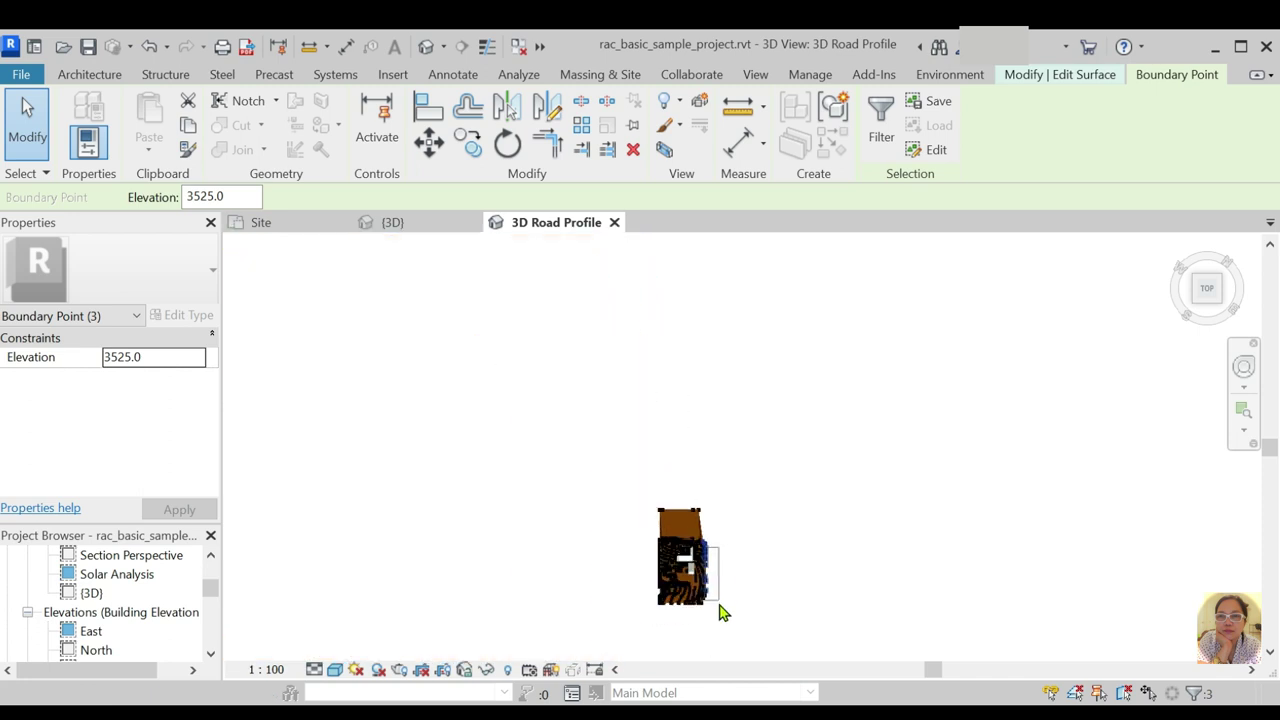
left_click_drag(724, 622, 726, 625)
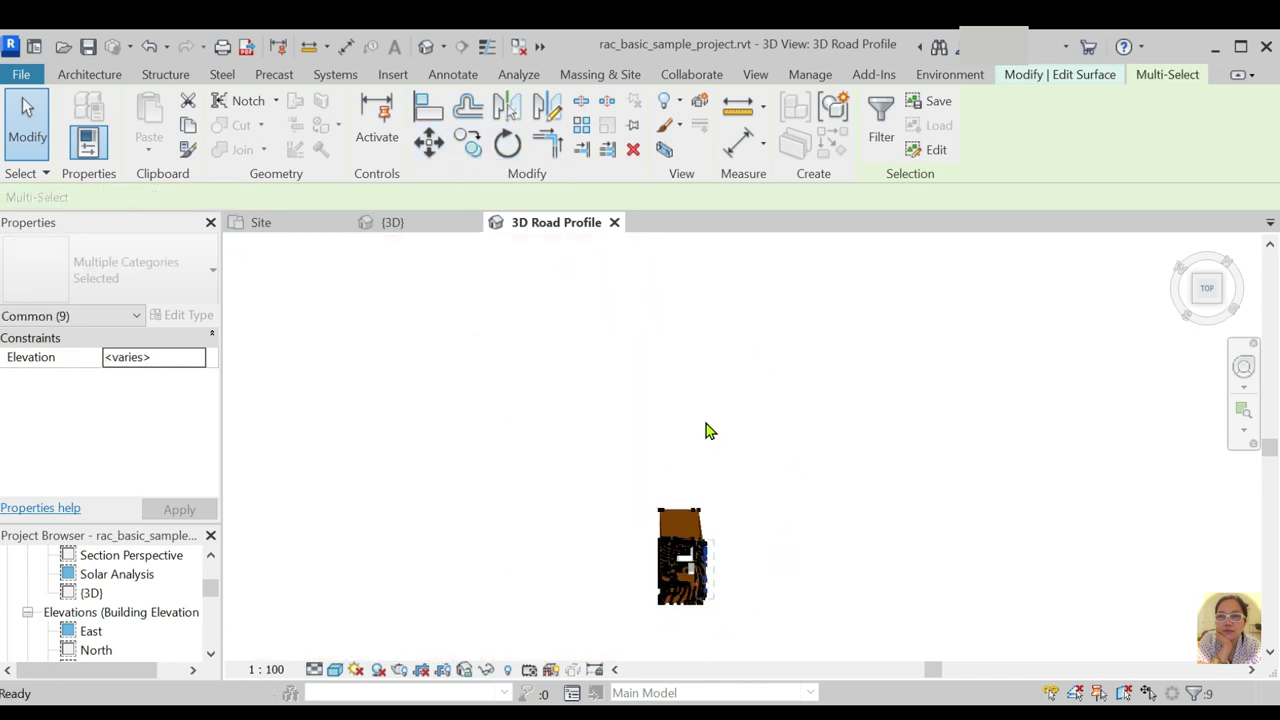
left_click(428, 143)
left_click(705, 545)
left_click(738, 548)
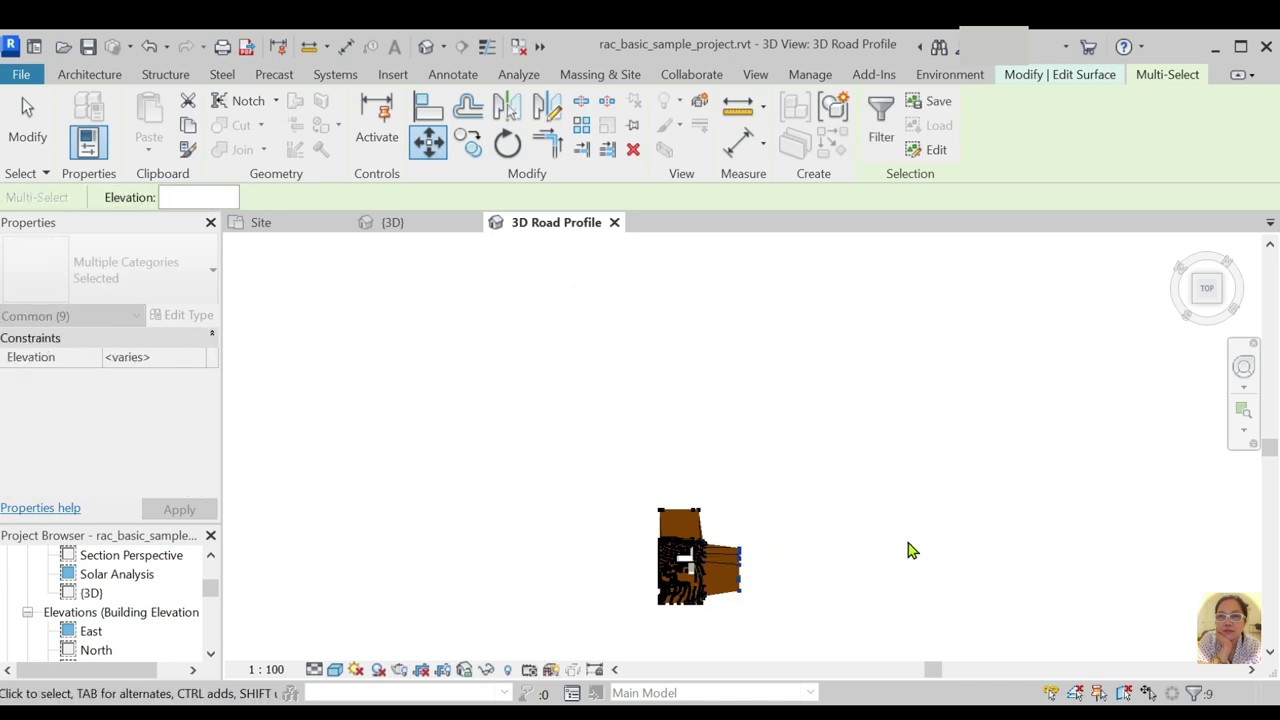
Move three corner boundary points up and to the right
scroll(631, 551, "up", 2)
scroll(625, 637, "up", 3)
scroll(620, 610, "up", 1)
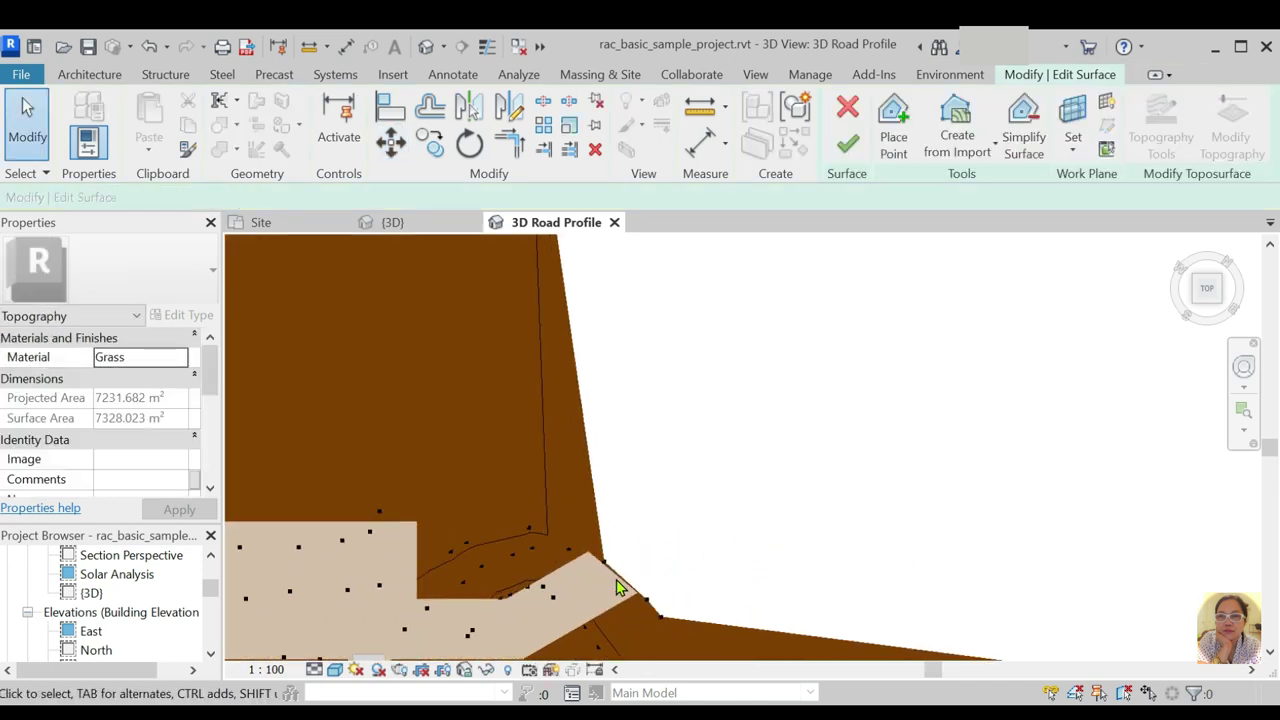
left_click_drag(595, 533, 698, 630)
scroll(696, 560, "down", 3)
scroll(694, 511, "down", 2)
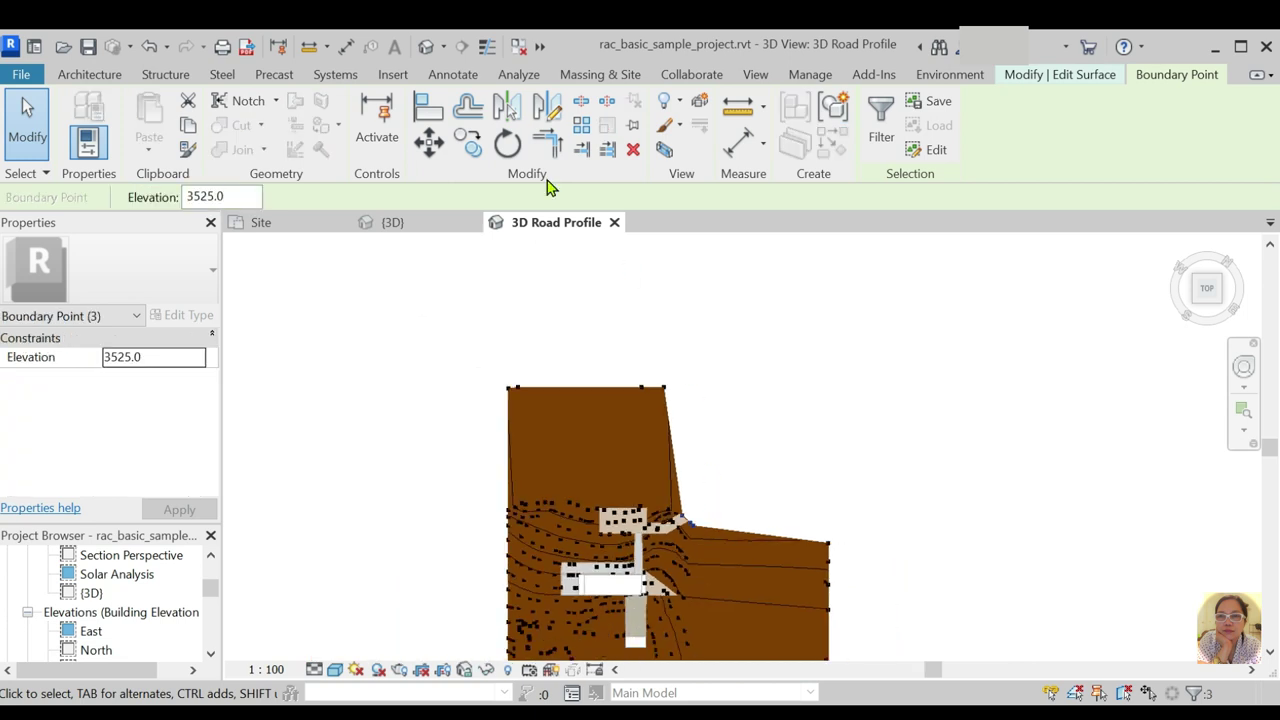
left_click(427, 147)
left_click(682, 520)
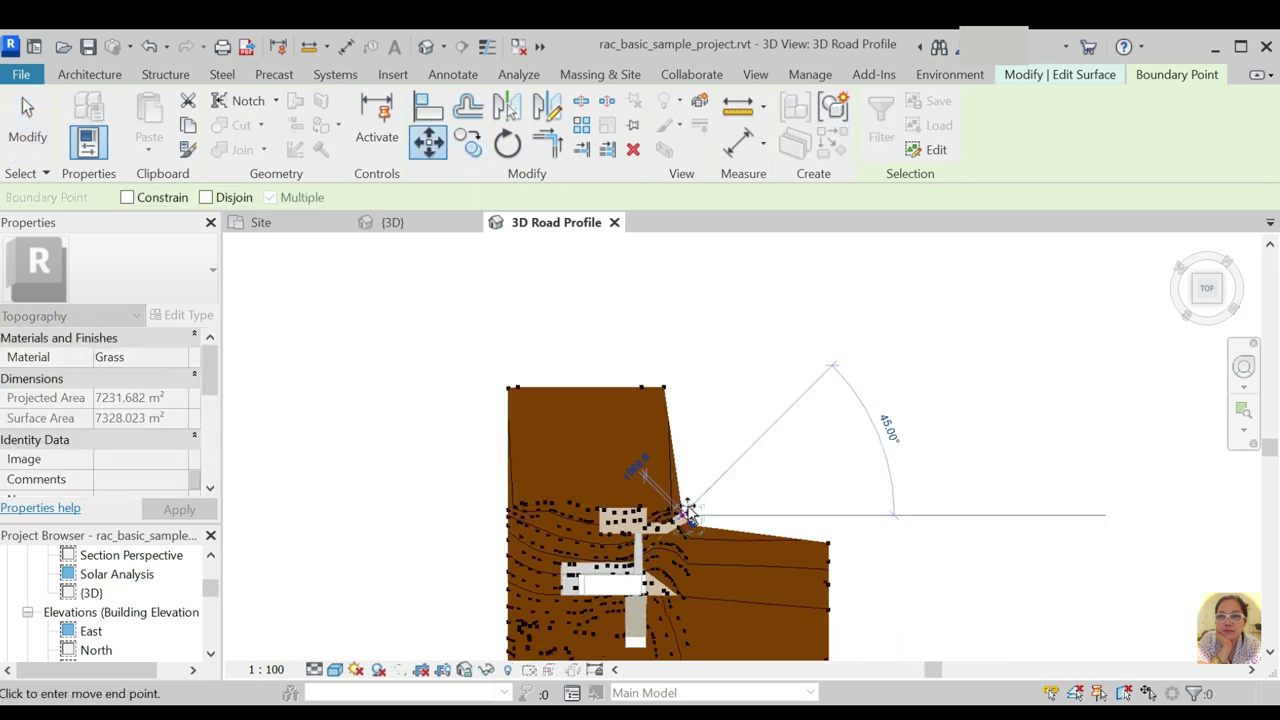
left_click(742, 402)
key("Escape")
Move the remaining corner points rightward to extend the surface
scroll(850, 510, "down", 4)
scroll(731, 474, "up", 3)
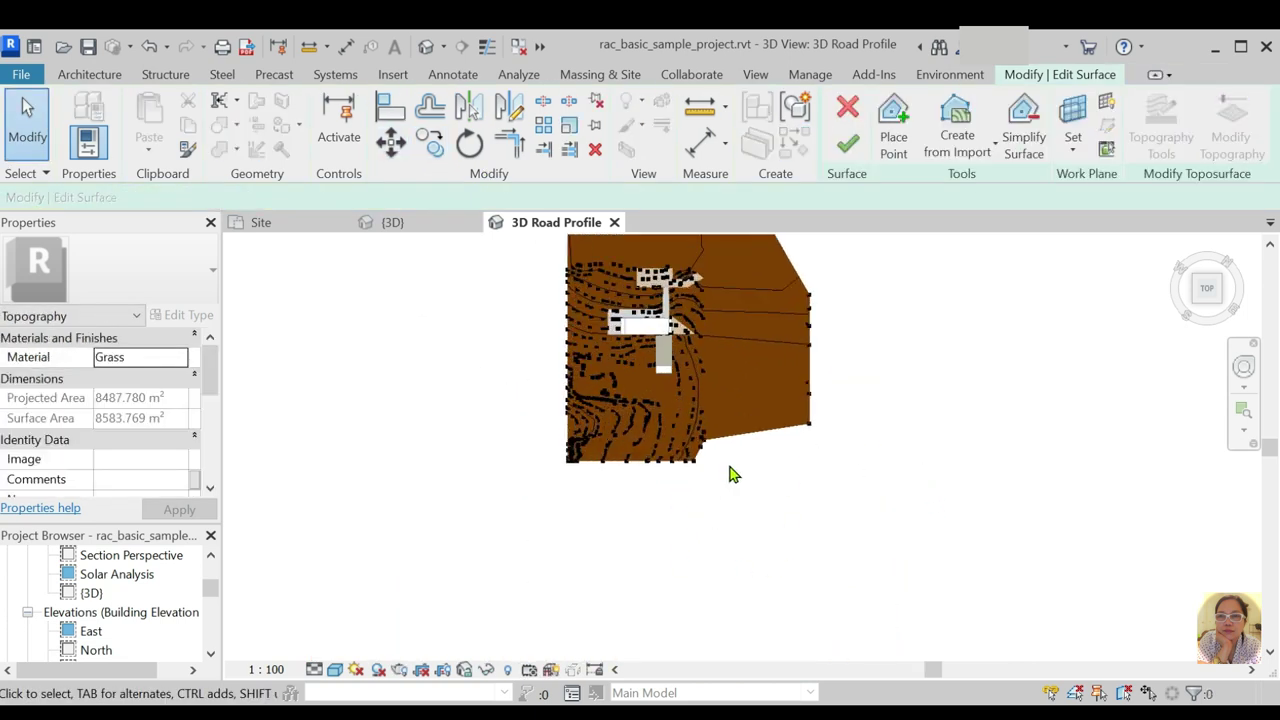
scroll(670, 421, "up", 3)
scroll(645, 398, "up", 2)
left_click_drag(565, 362, 690, 462)
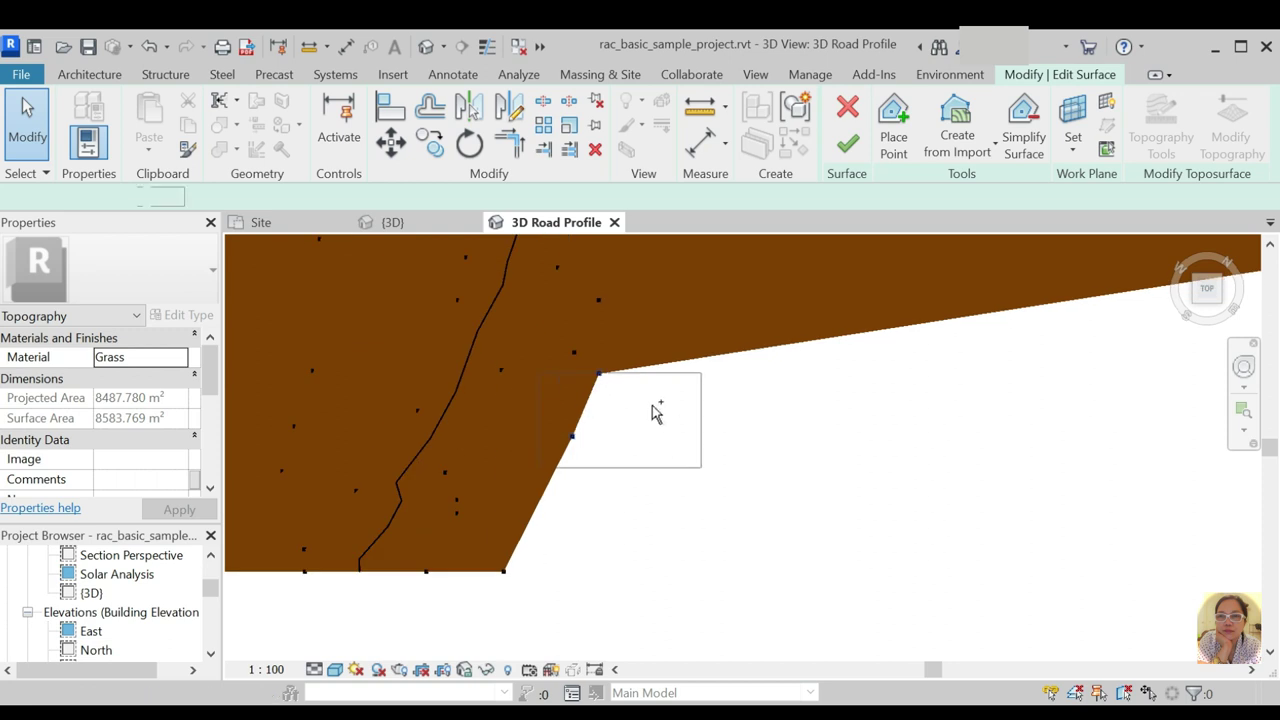
scroll(676, 472, "down", 1)
left_click_drag(579, 466, 622, 494, "ctrl")
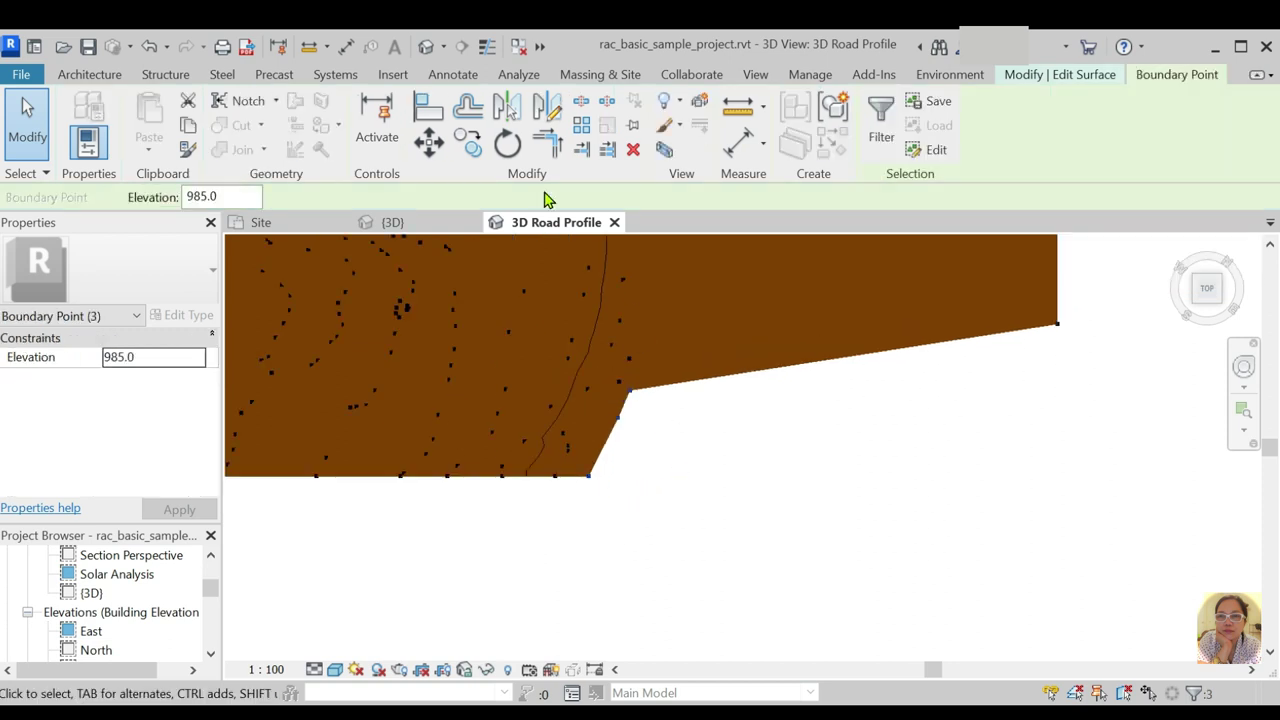
left_click(432, 146)
left_click(630, 389)
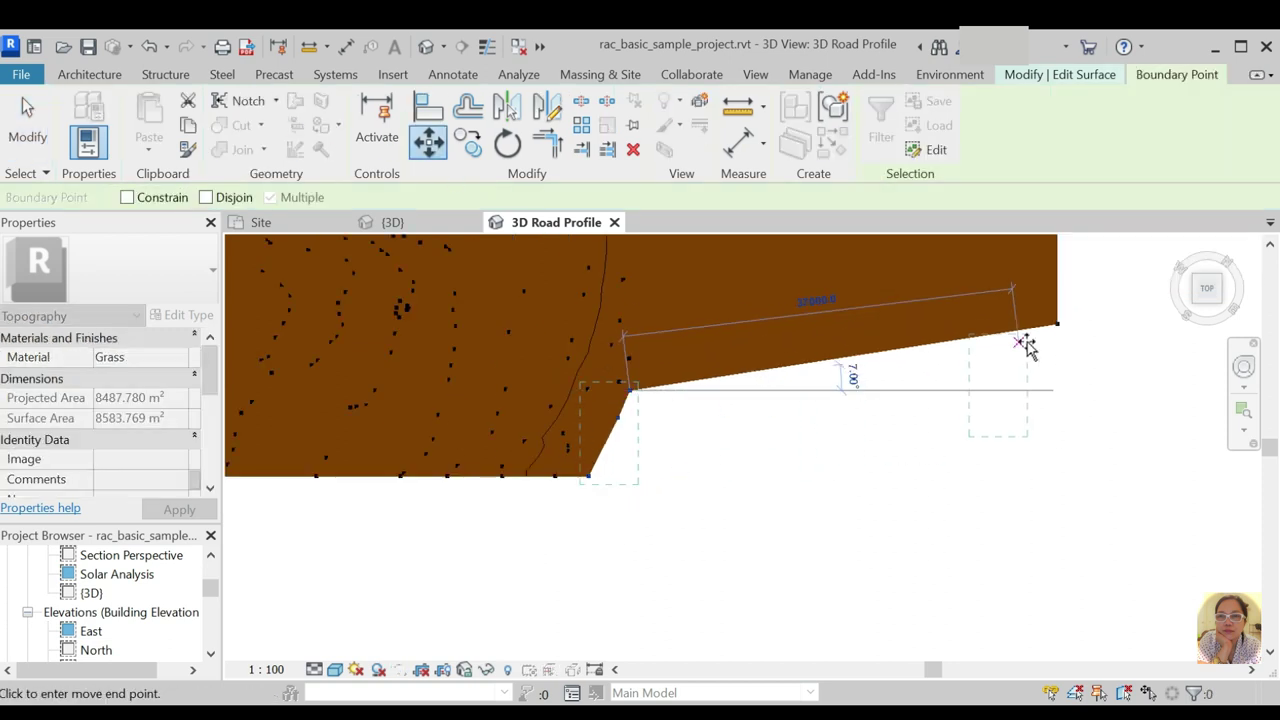
left_click(1071, 391)
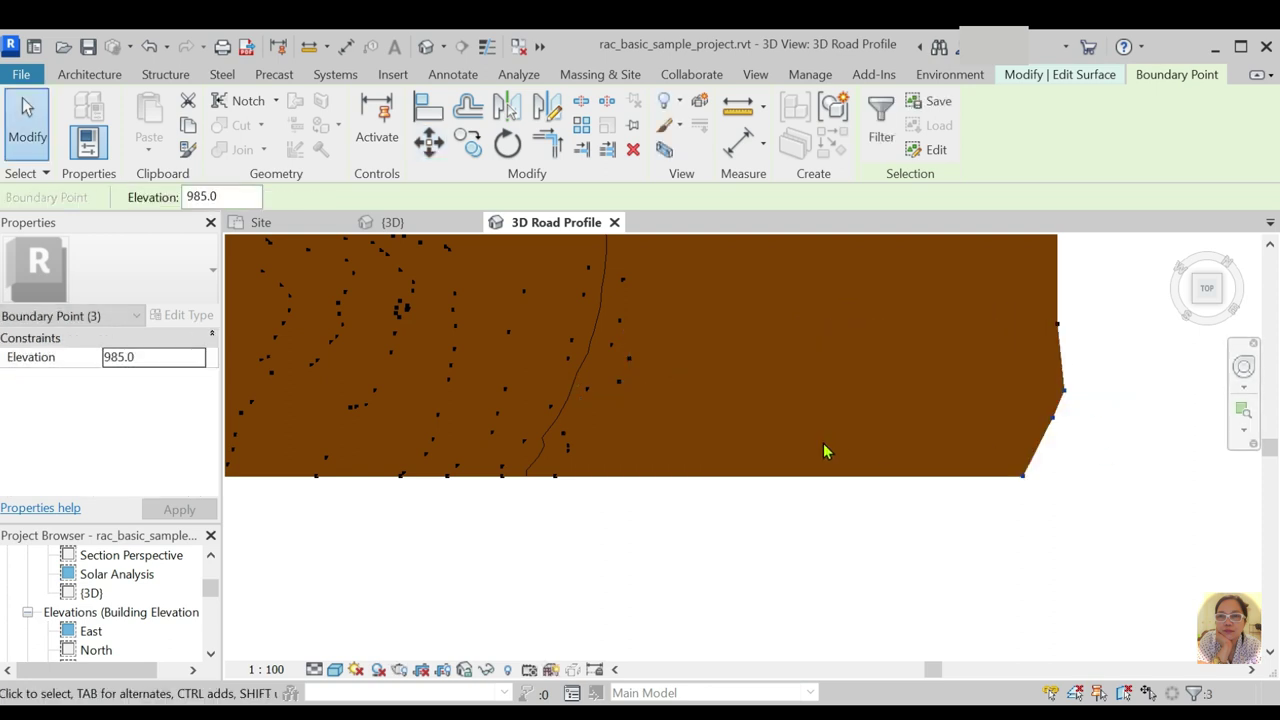
scroll(730, 484, "down", 2)
scroll(730, 484, "down", 2)
Finish the terrain surface edit and orbit to a tilted view
left_click(847, 143)
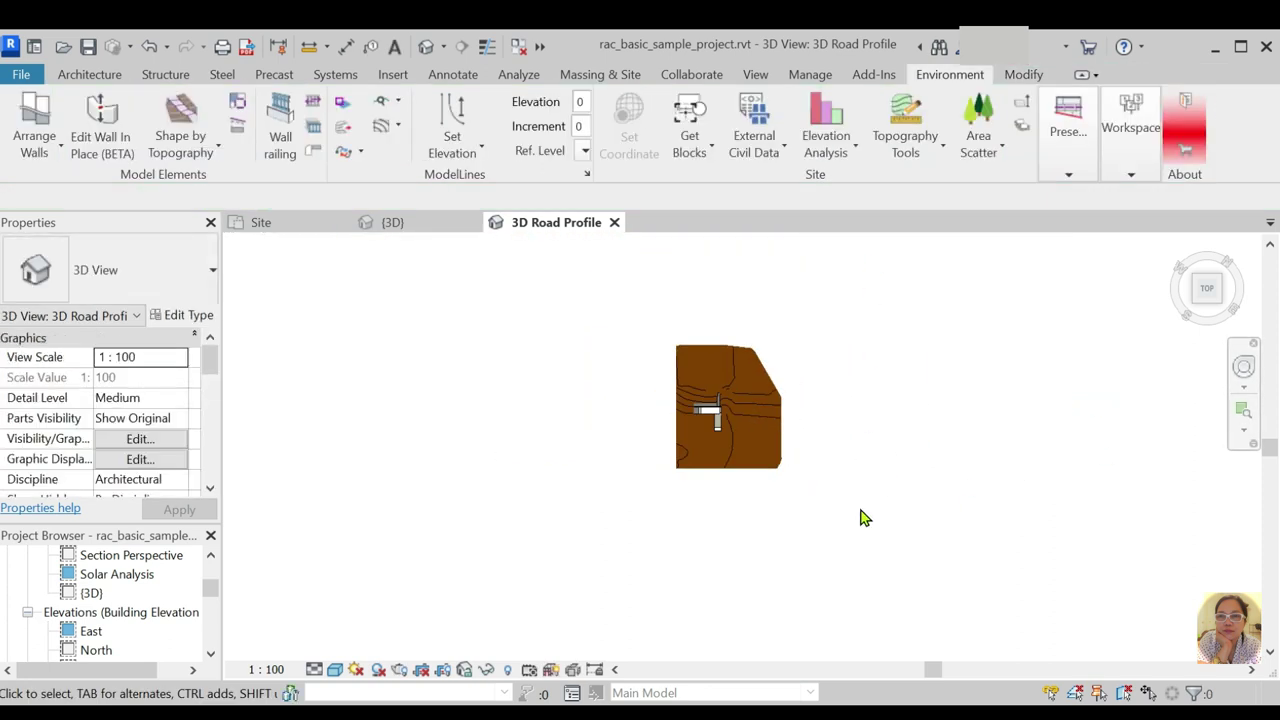
middle_click_drag(832, 547, 800, 389, "shift")
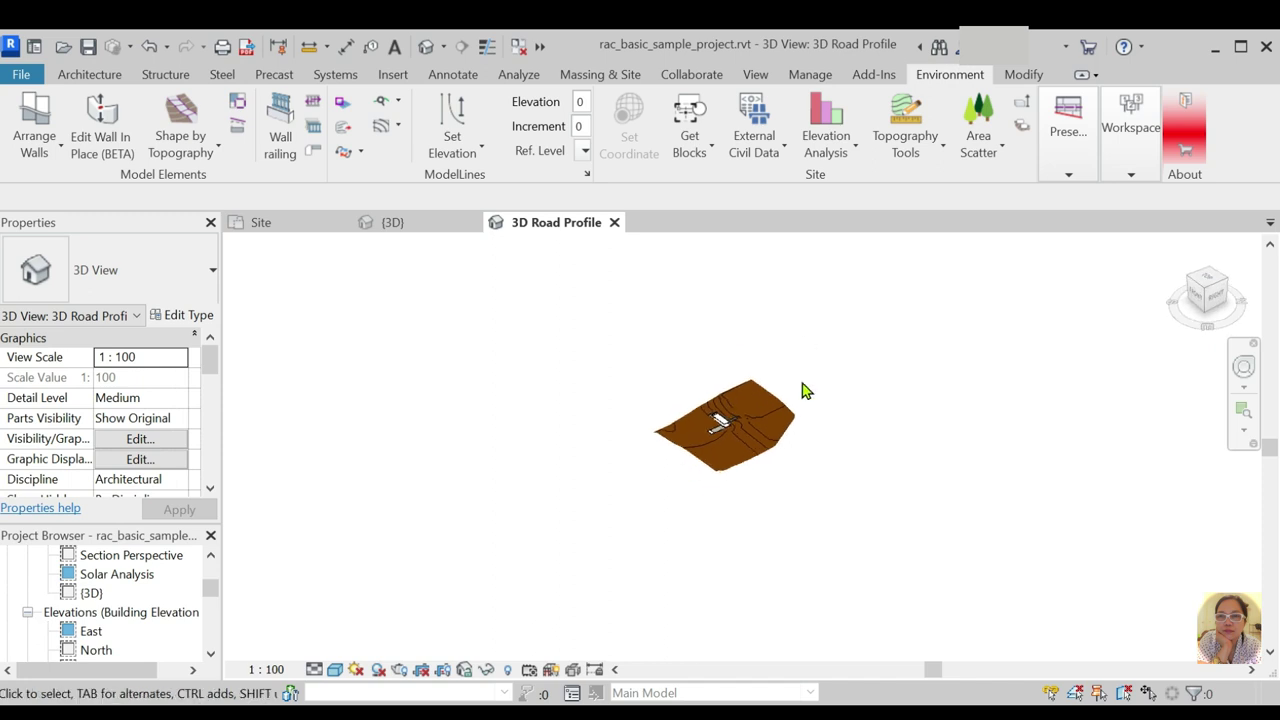
scroll(800, 440, "up", 3)
mouse_move(800, 478)
middle_mouse_down("shift")
mouse_move(720, 343)
mouse_move(774, 406)
mouse_move(722, 322)
mouse_move(797, 351)
mouse_move(854, 346)
mouse_move(892, 440)
middle_mouse_up("shift")
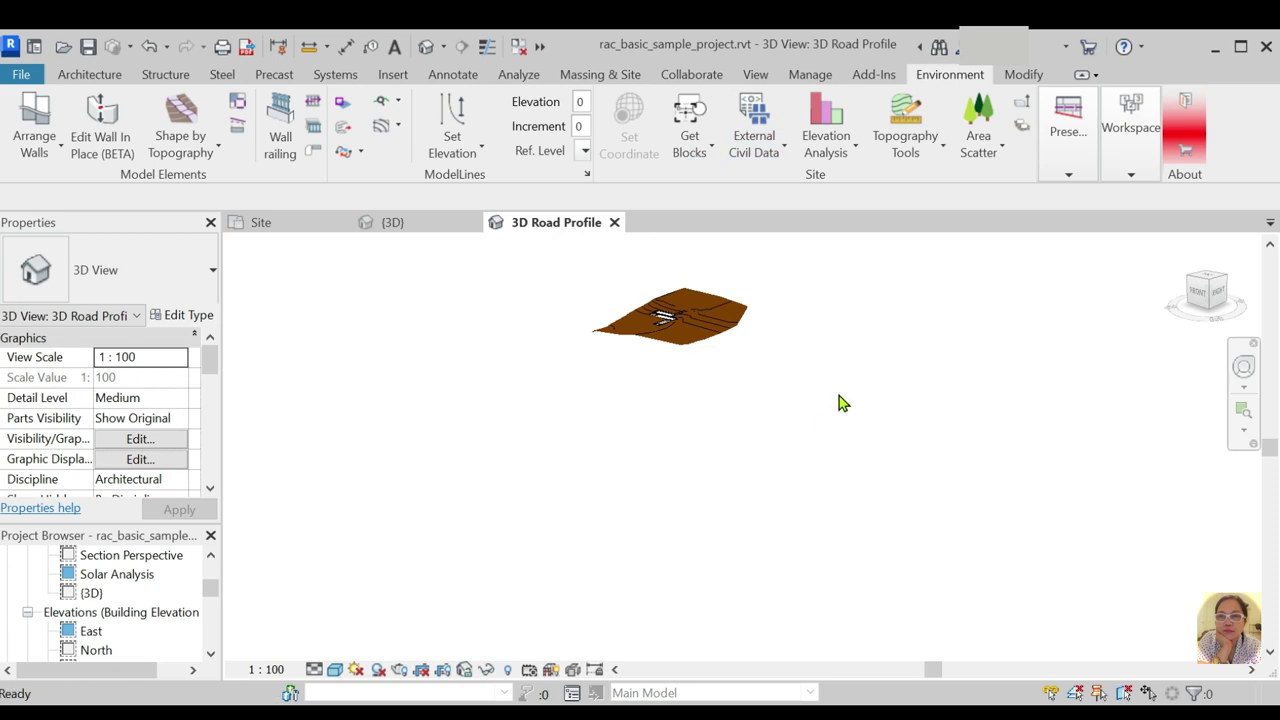
Turn all model categories back on in Visibility/Graphics
key("v")
key("v")
left_click(376, 506)
left_click(330, 535)
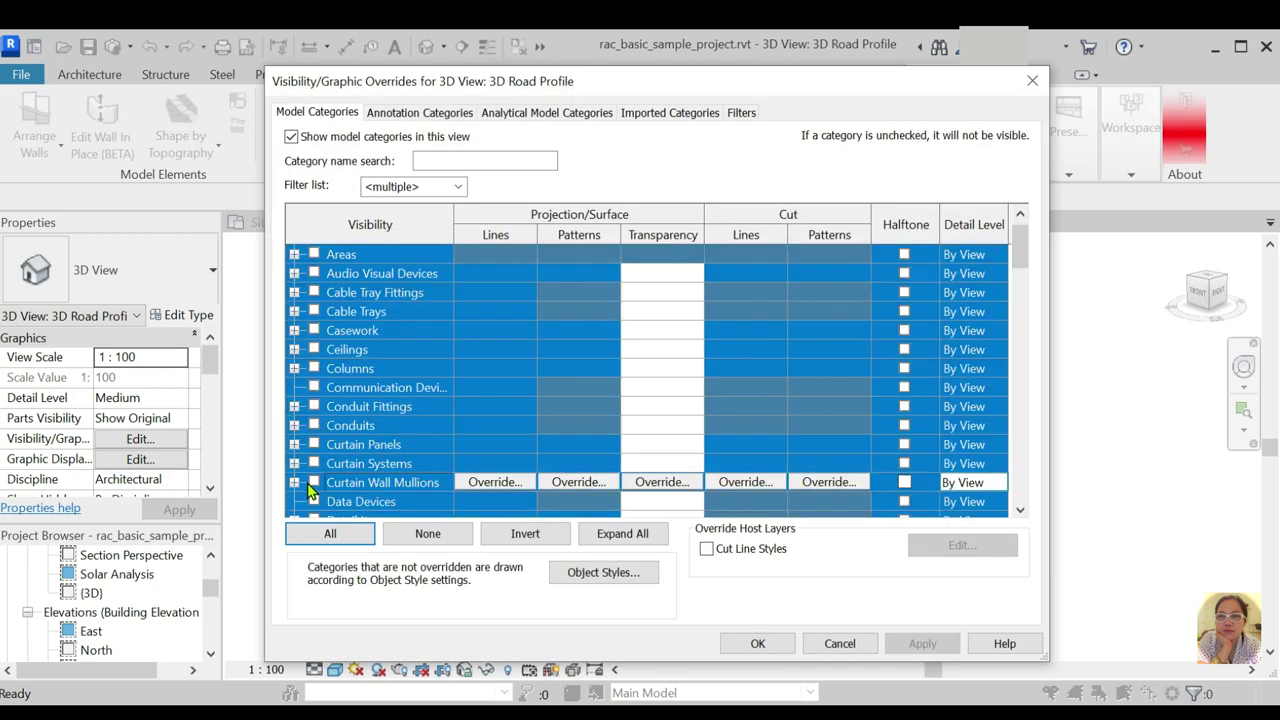
left_click(758, 643)
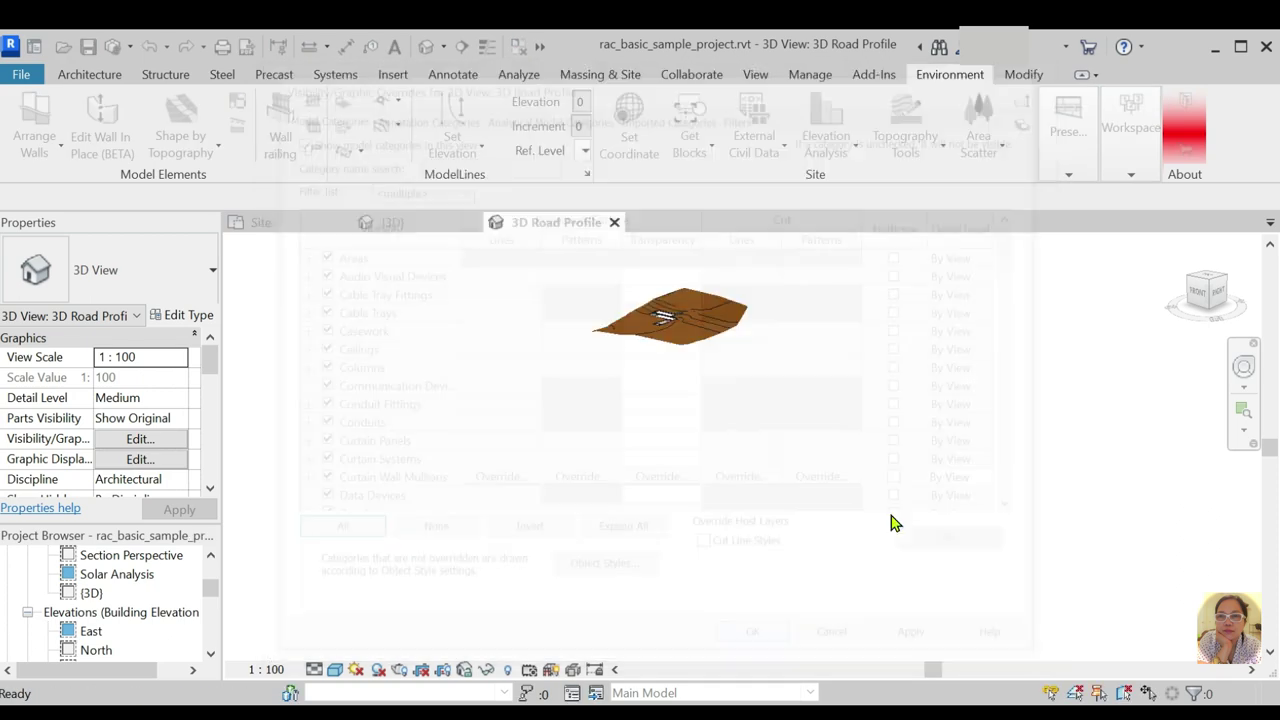
Return to a top-down view and zoom in on the driveway
middle_click_drag(725, 475, 825, 590, "shift")
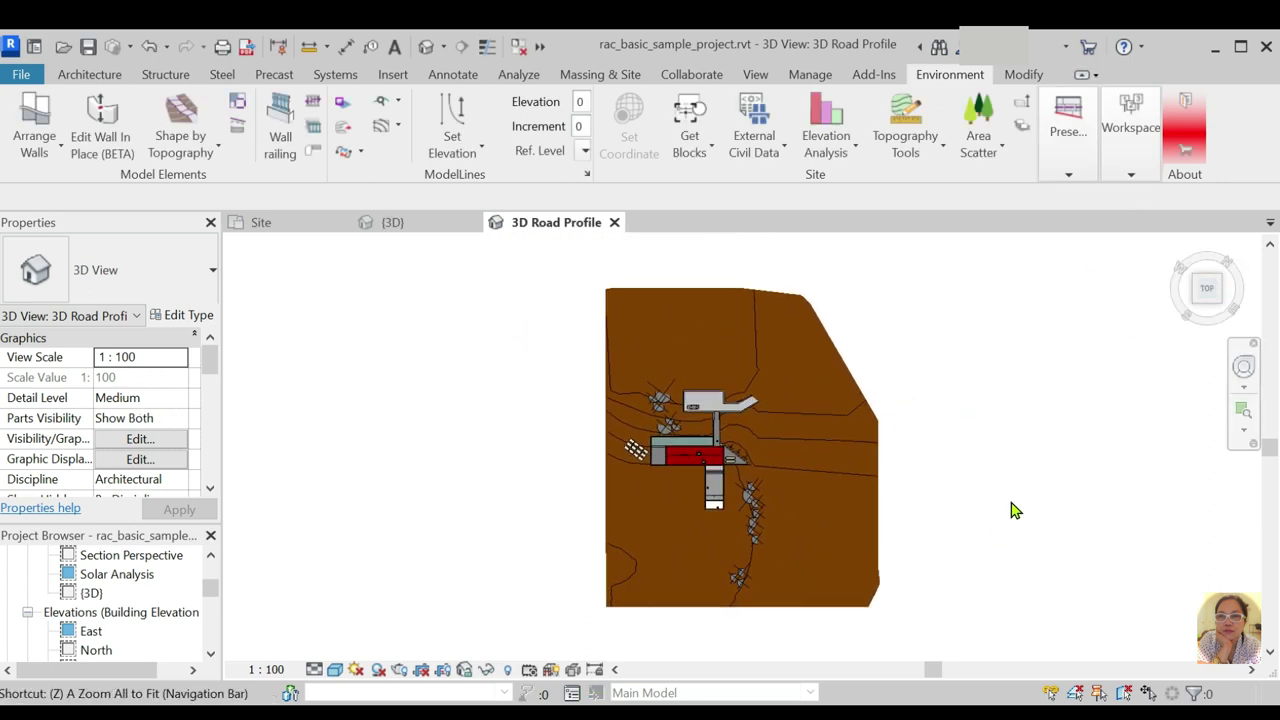
scroll(790, 368, "up", 3)
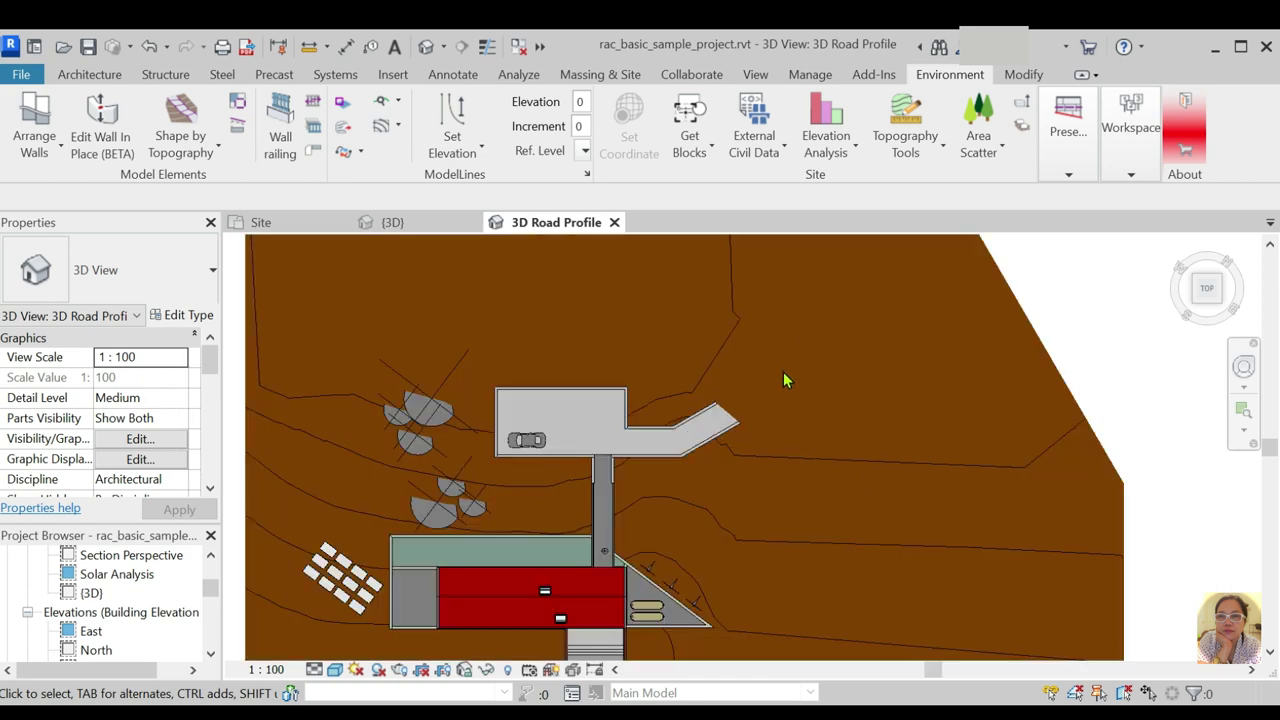
scroll(770, 377, "up", 3)
scroll(699, 424, "down", 3)
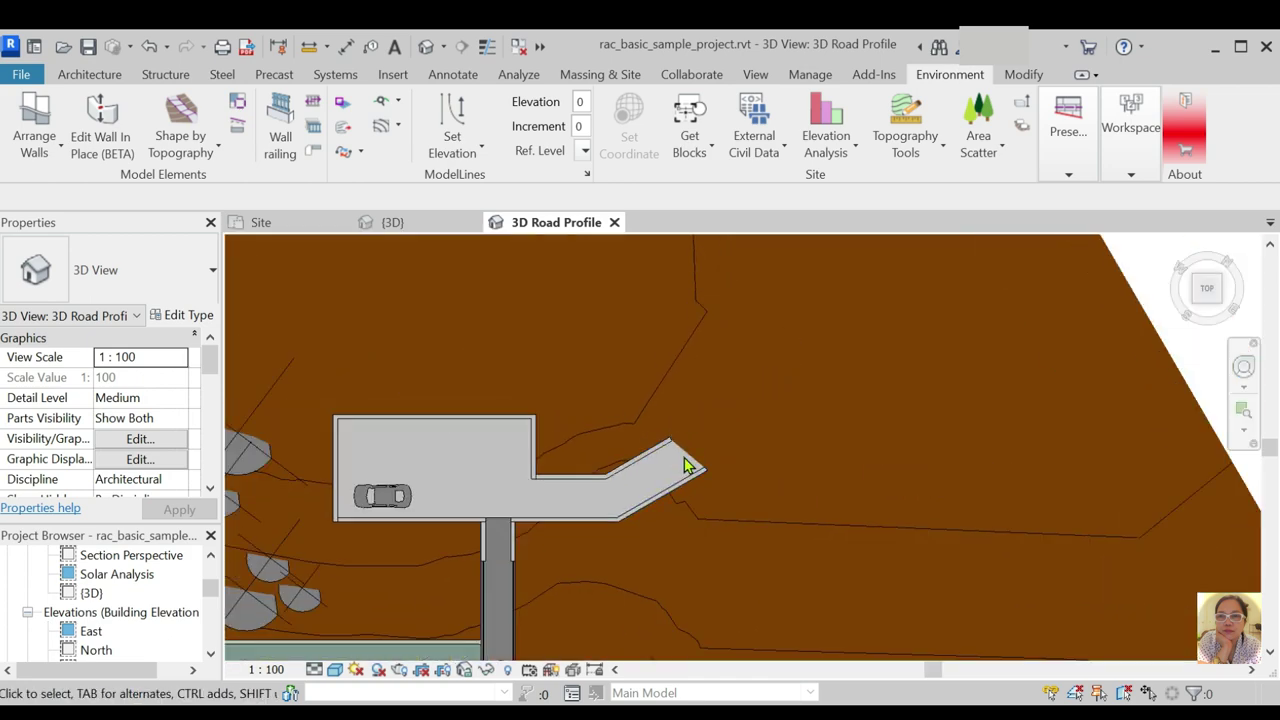
scroll(686, 400, "down", 2)
scroll(855, 342, "up", 2)
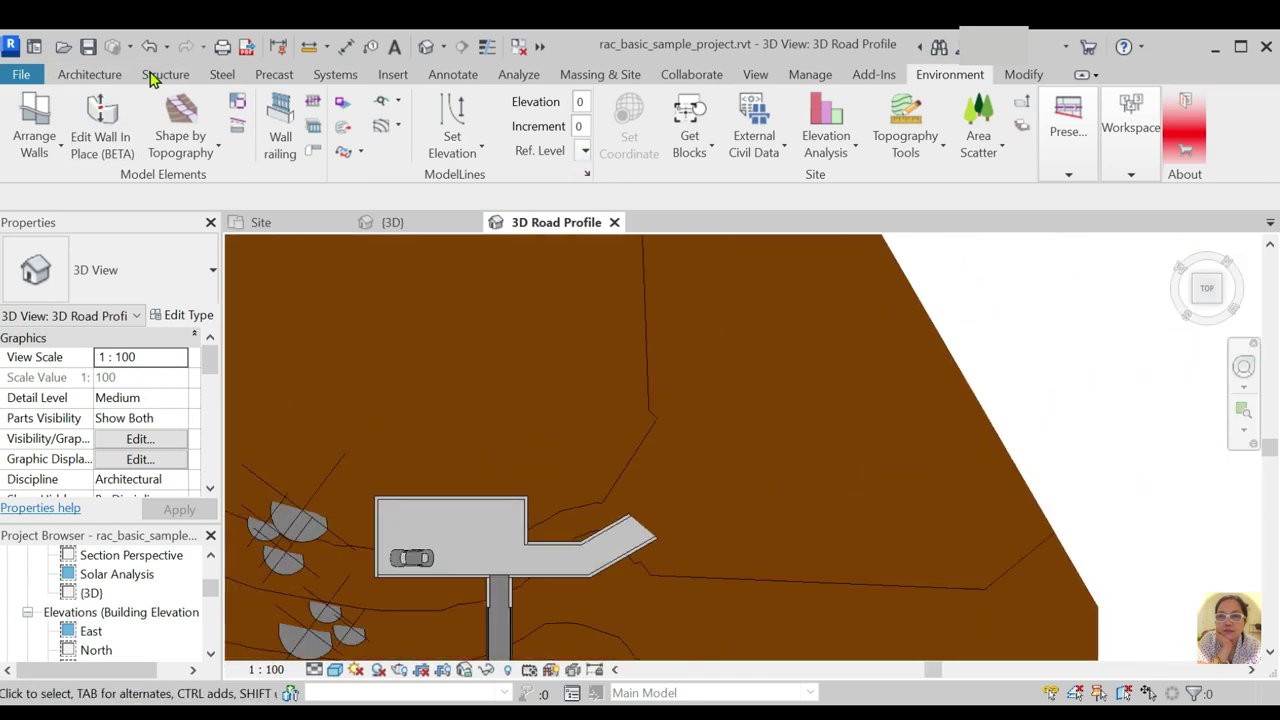
Start a Floor: Structural boundary sketch for an Insitu Concrete 225mm floor
left_click(89, 74)
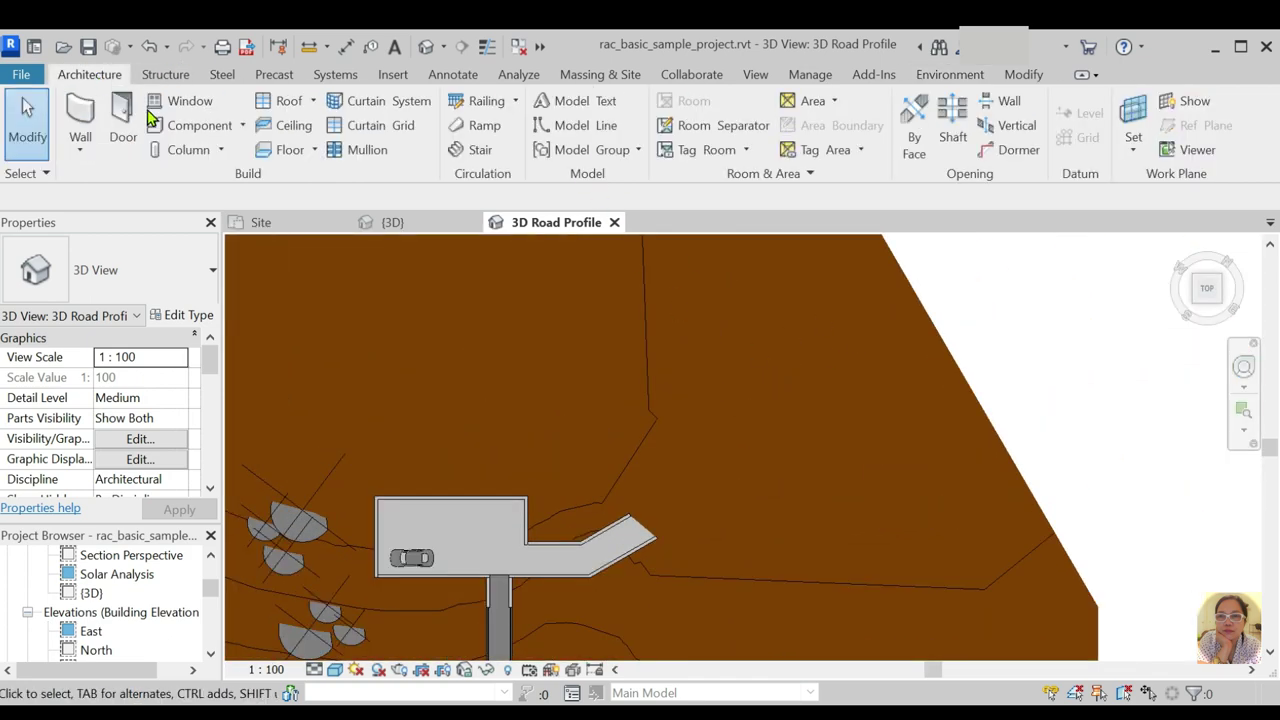
left_click(315, 150)
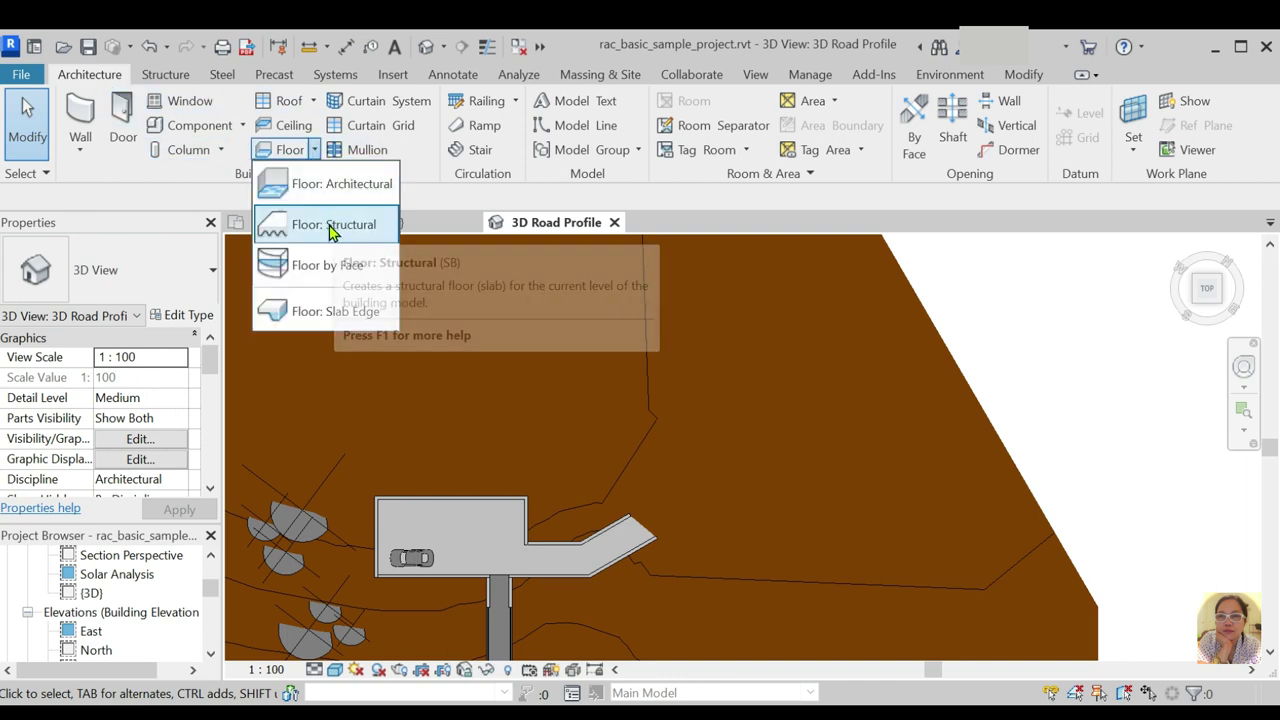
left_click(168, 78)
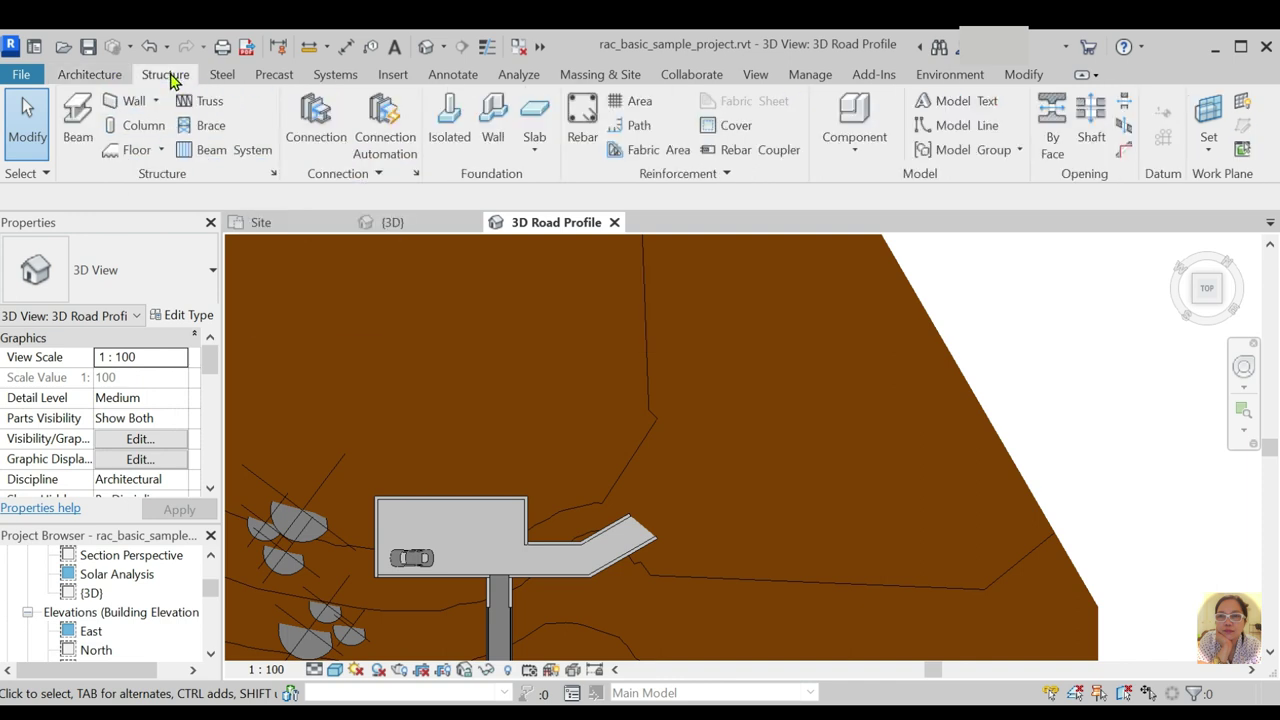
left_click(156, 158)
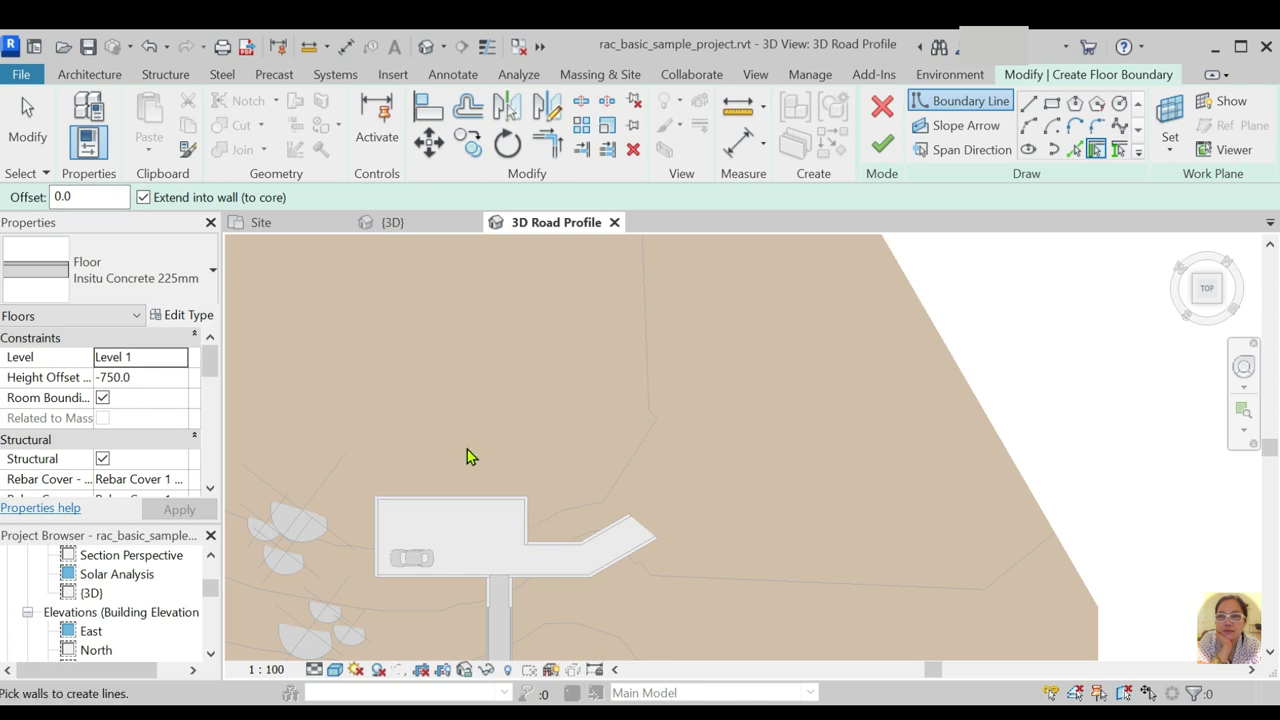
scroll(467, 449, "down", 2)
scroll(600, 470, "up", 3)
scroll(618, 449, "up", 1)
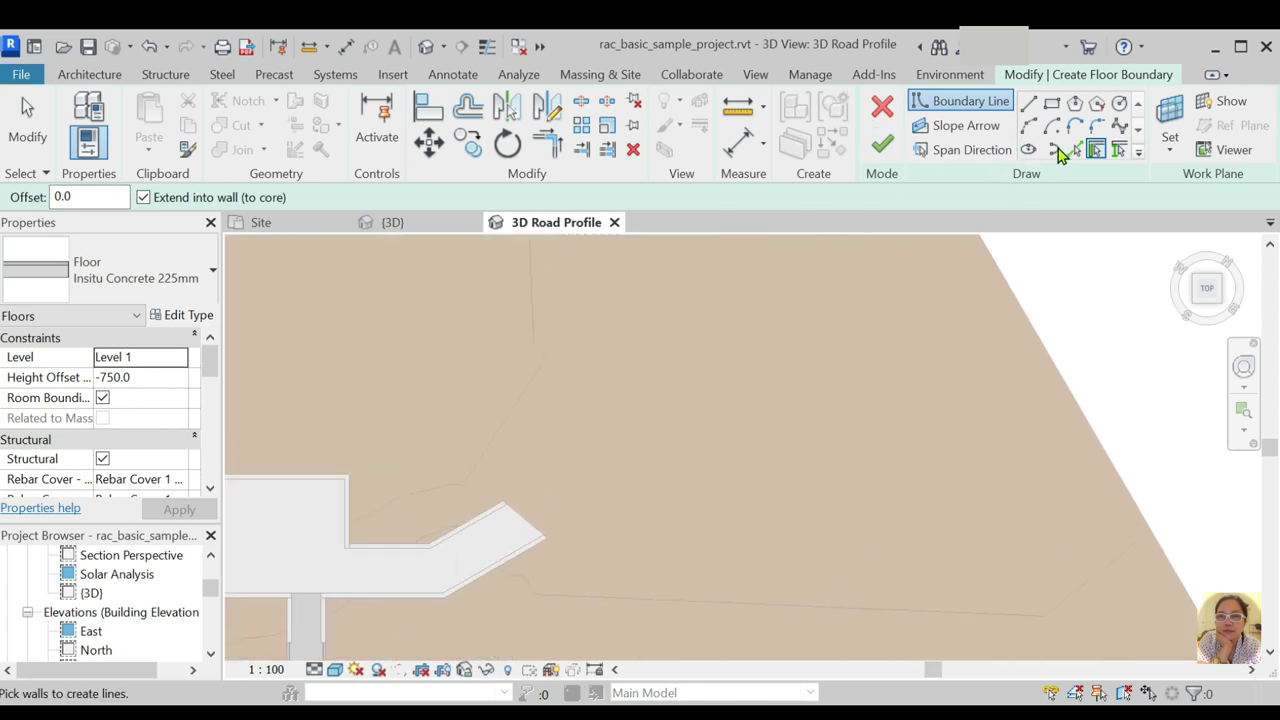
Draw the inner road boundary lines from the driveway's end to the top horizontal edge
left_click(1074, 149)
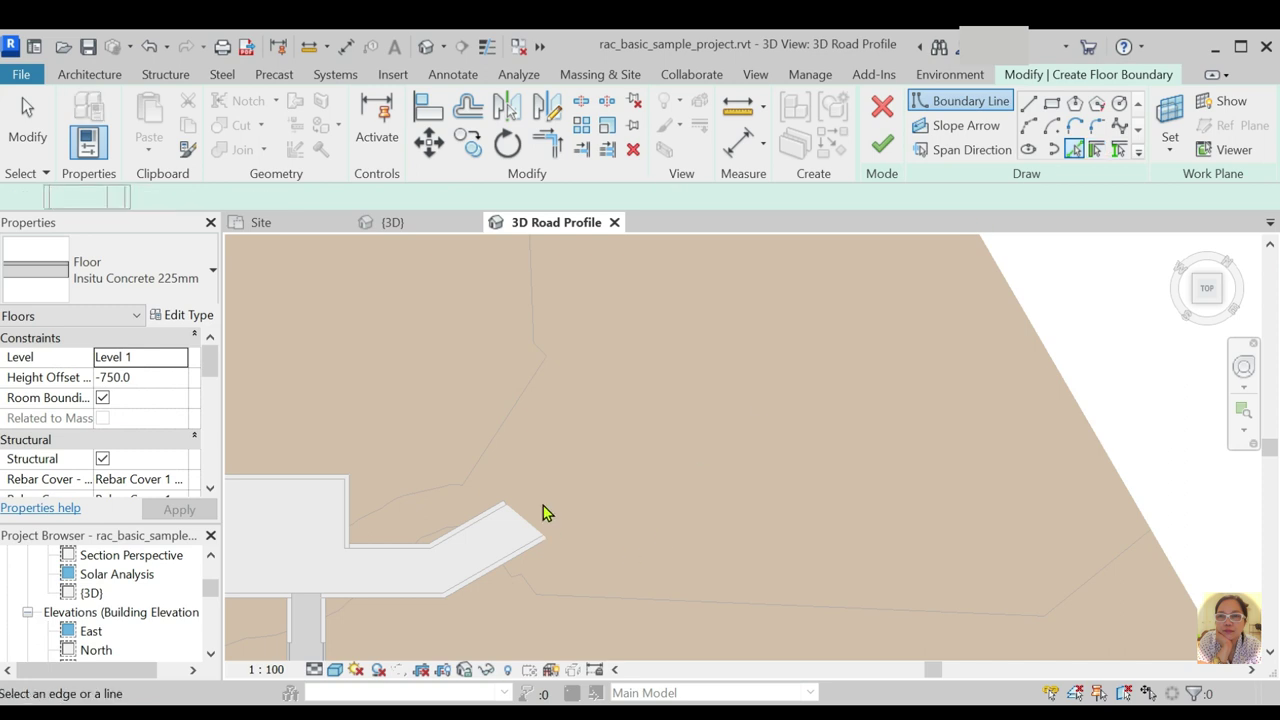
scroll(763, 460, "down", 1)
scroll(761, 457, "down", 1)
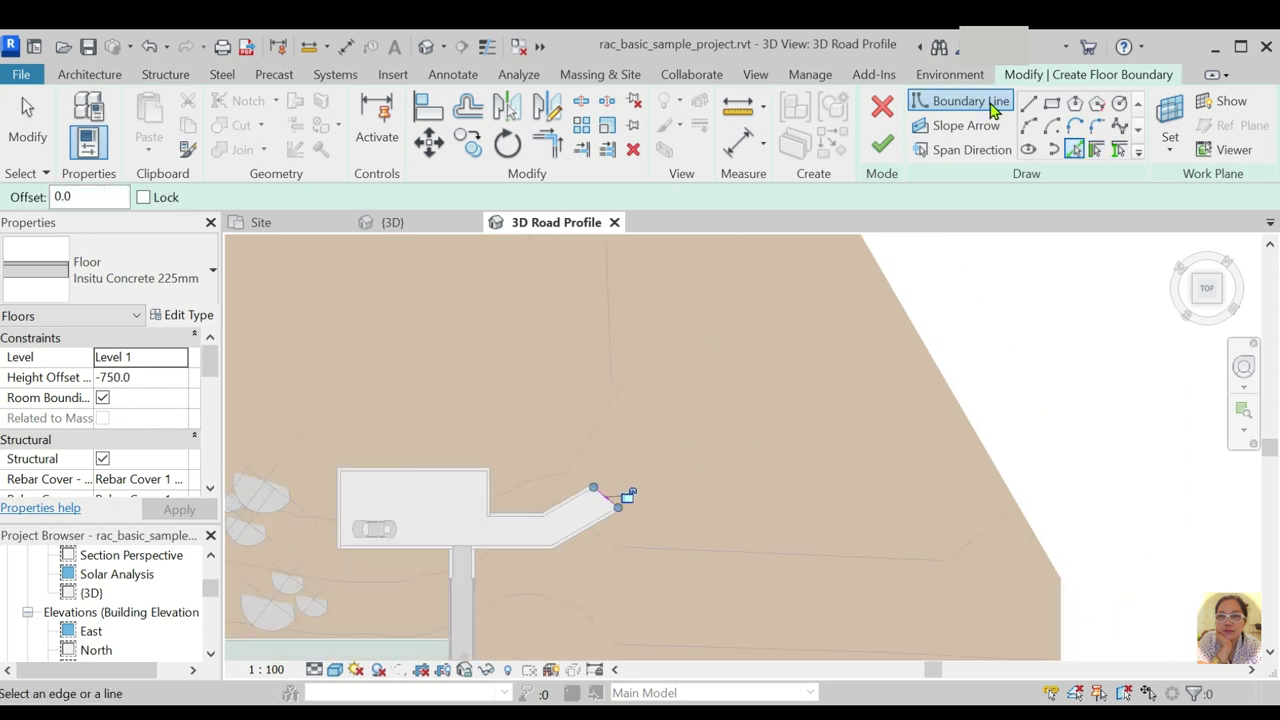
left_click(1030, 110)
left_click(595, 487)
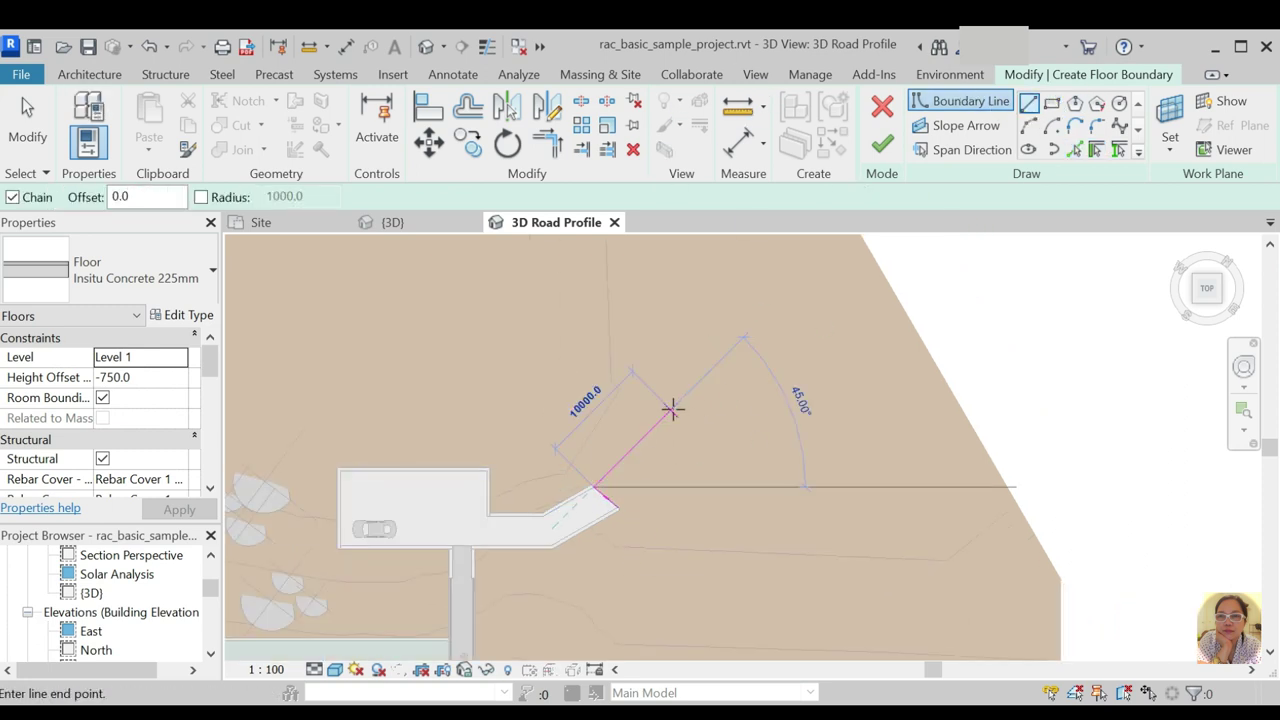
left_click(667, 410)
scroll(670, 462, "down", 2)
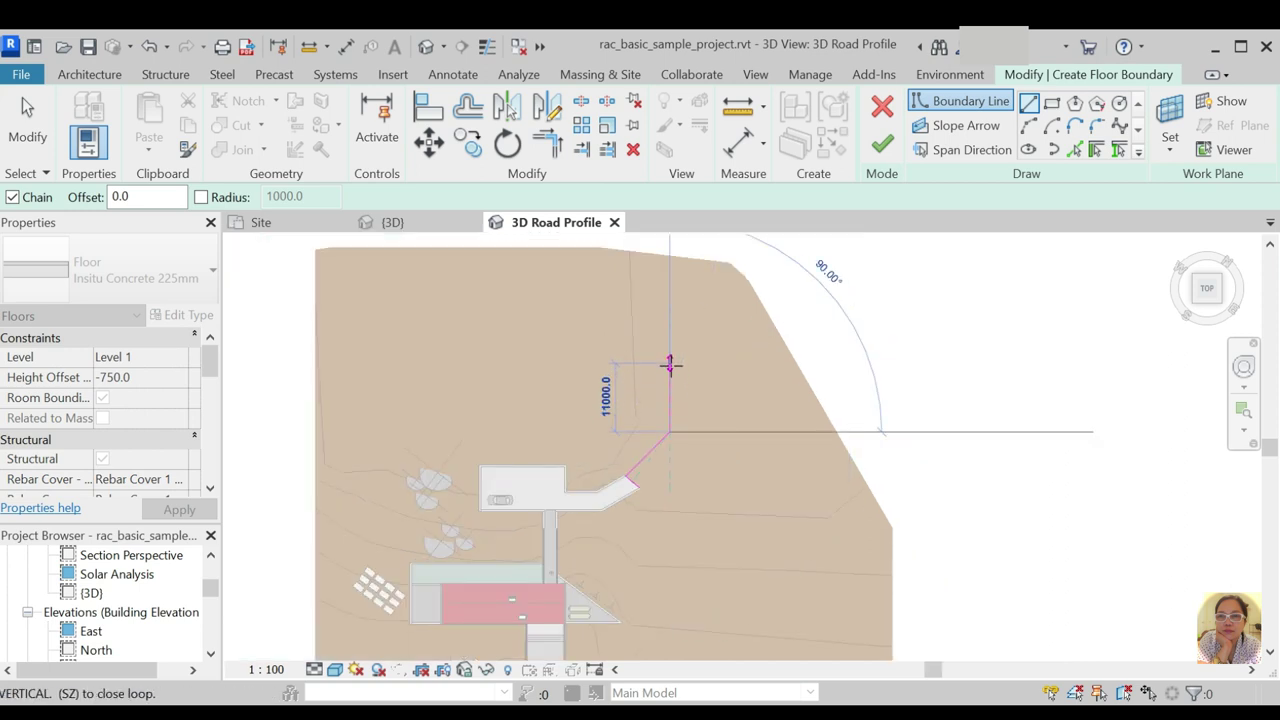
left_click(670, 350)
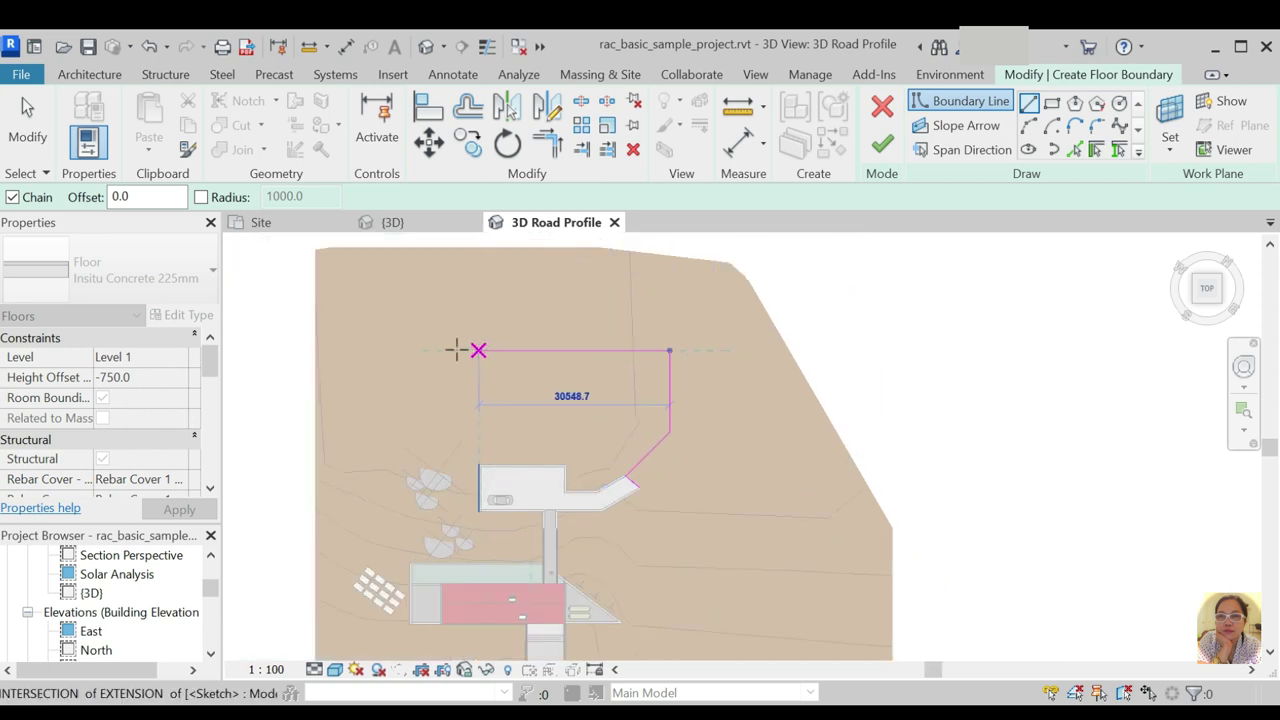
left_click(314, 350)
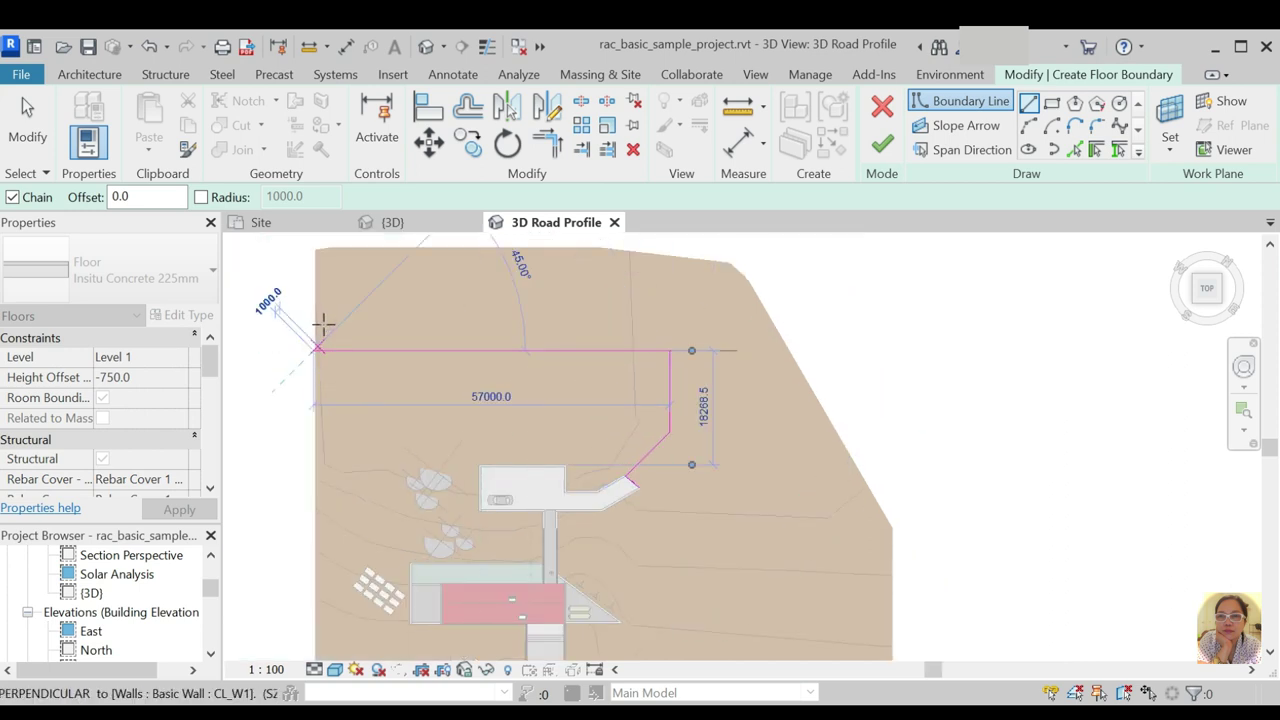
left_click(314, 320)
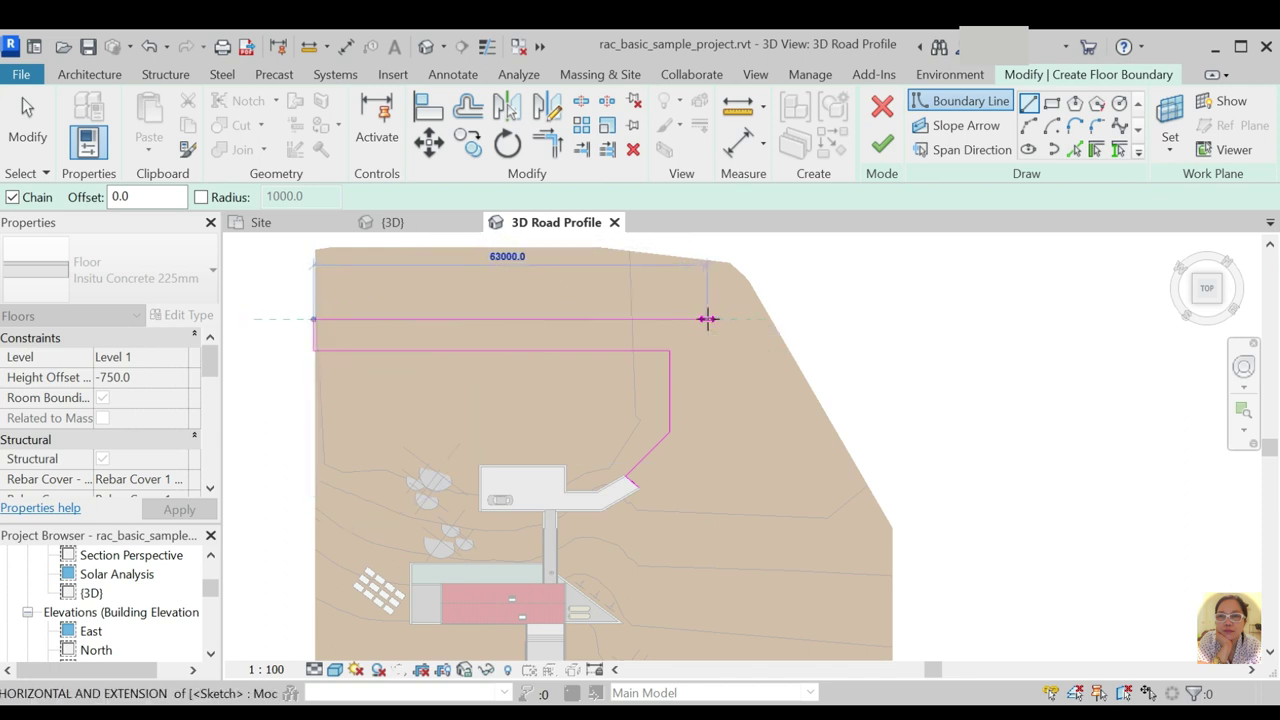
left_click(706, 319)
key("Escape")
key("Escape")
Offset the vertical and diagonal boundary lines 5000 mm outward
left_click(468, 108)
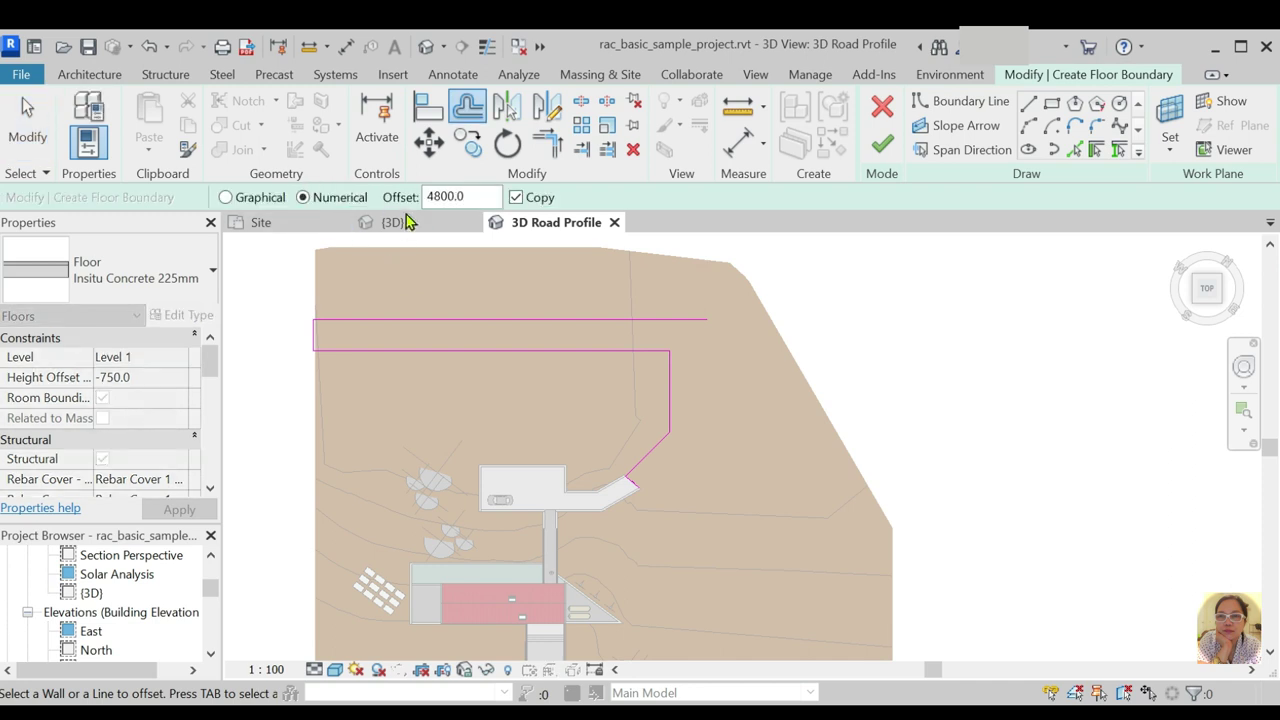
type("50")
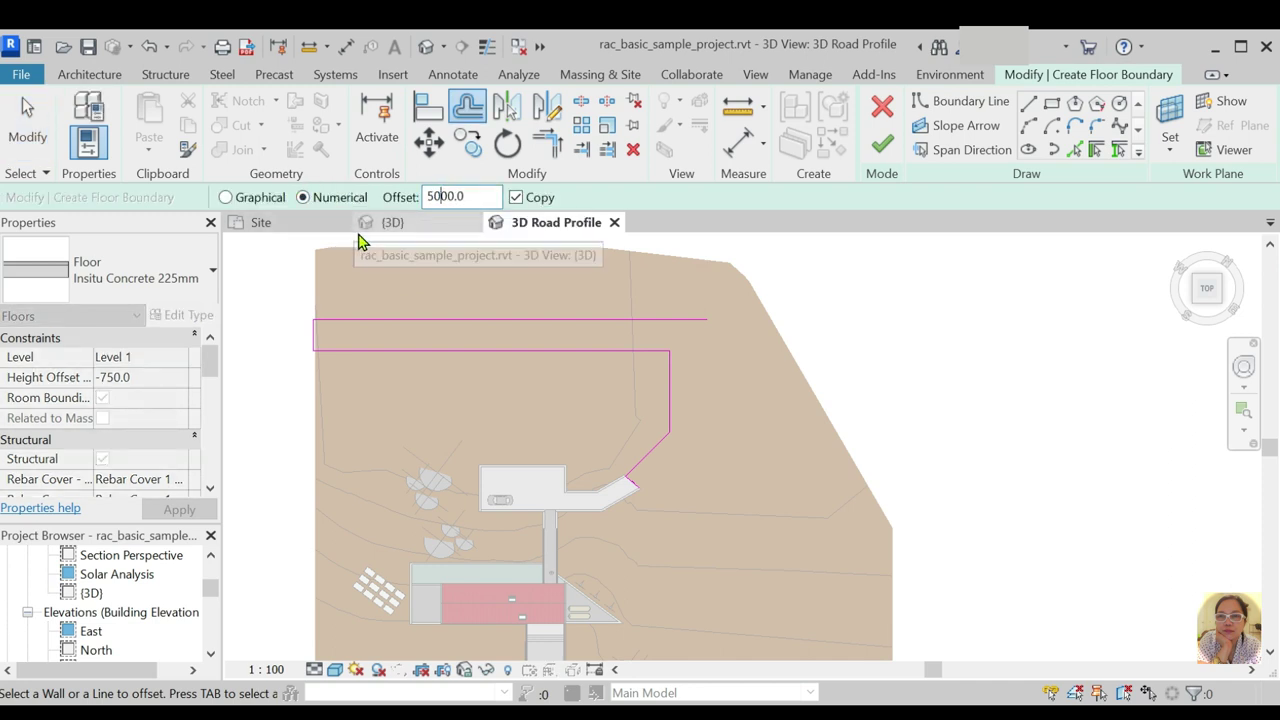
left_click(686, 408)
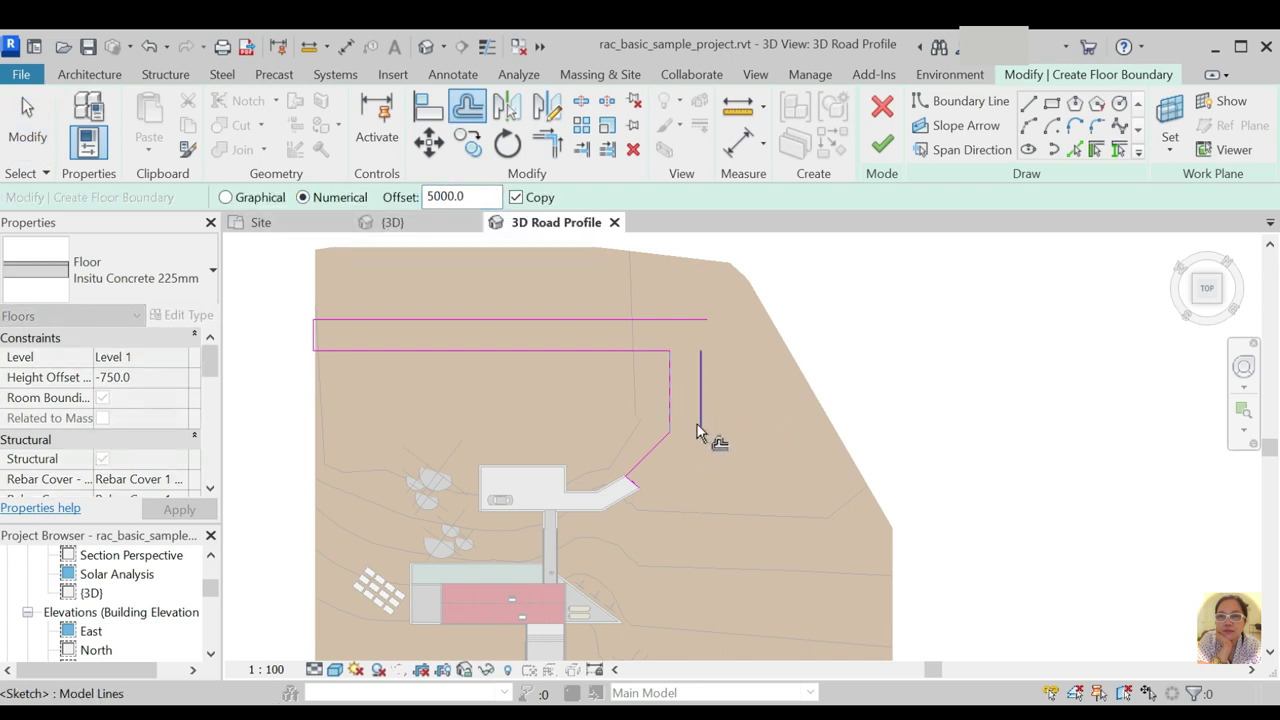
scroll(695, 428, "up", 3)
left_click(632, 468)
scroll(645, 575, "up", 2)
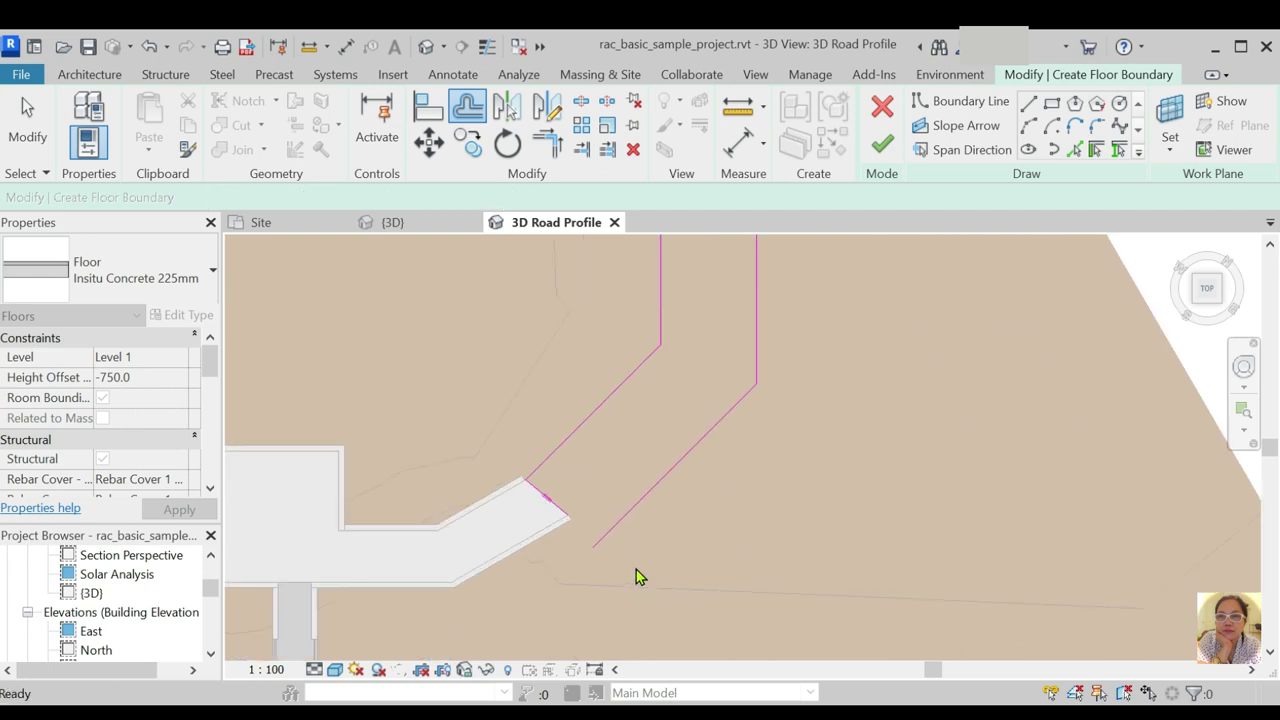
key("Escape")
Stretch the new diagonal line to the road edge and extend the top line to the vertical line
left_click(594, 546)
left_click_drag(594, 546, 567, 517)
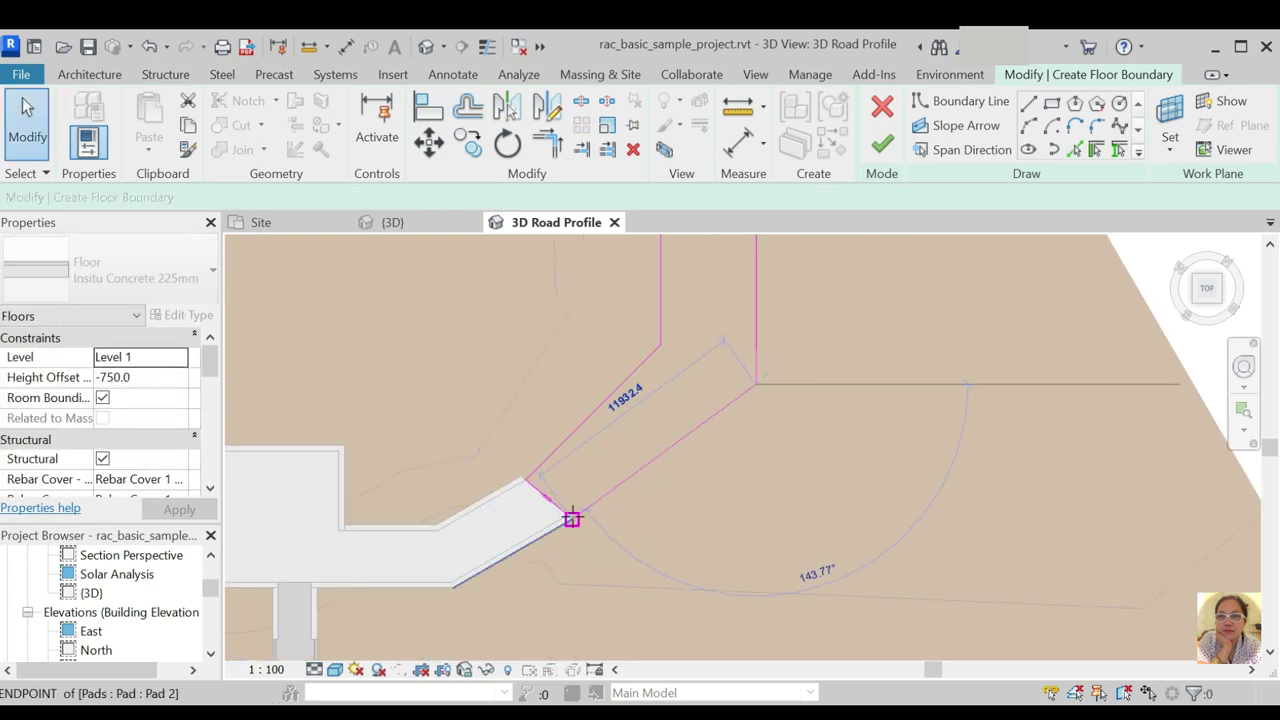
scroll(755, 552, "down", 2)
scroll(770, 540, "down", 2)
scroll(795, 400, "up", 3)
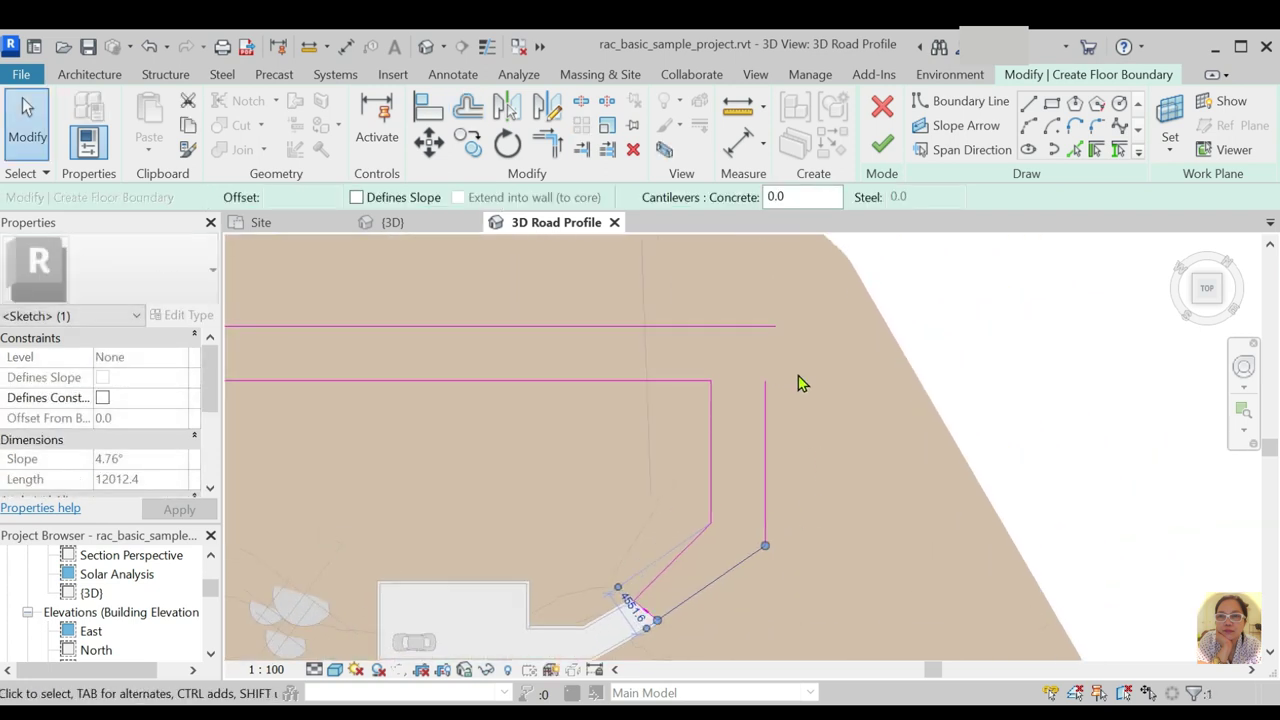
key("Escape")
left_click(745, 327)
key("Escape")
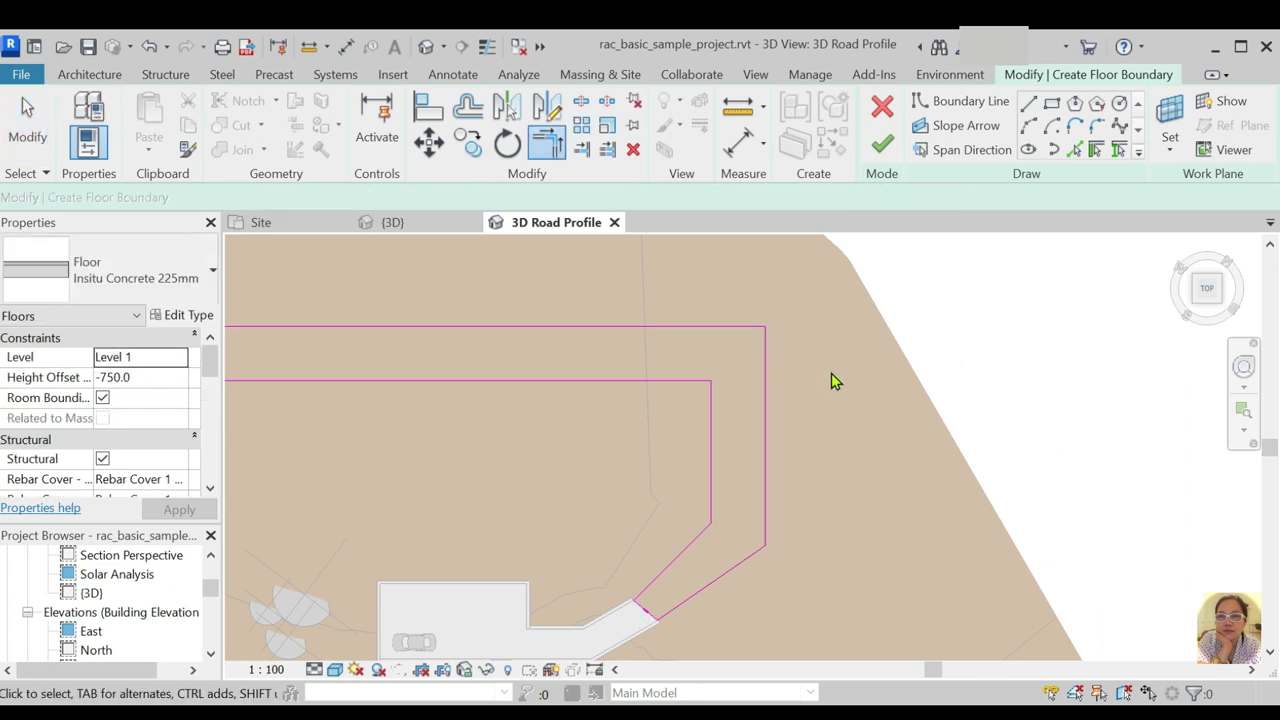
scroll(790, 440, "down", 2)
scroll(818, 422, "up", 3)
scroll(840, 460, "down", 2)
scroll(860, 490, "up", 3)
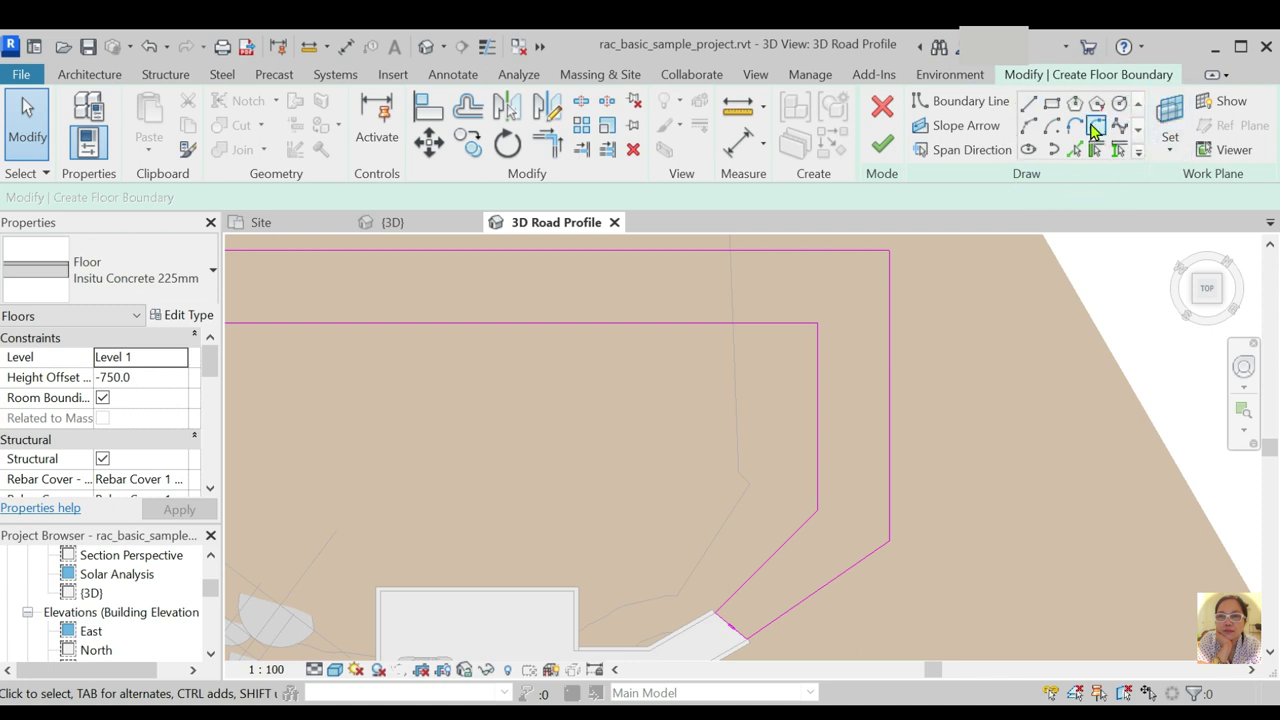
Fillet the diagonal and vertical lines with an arc and set its radius to 13000 mm
left_click(1096, 128)
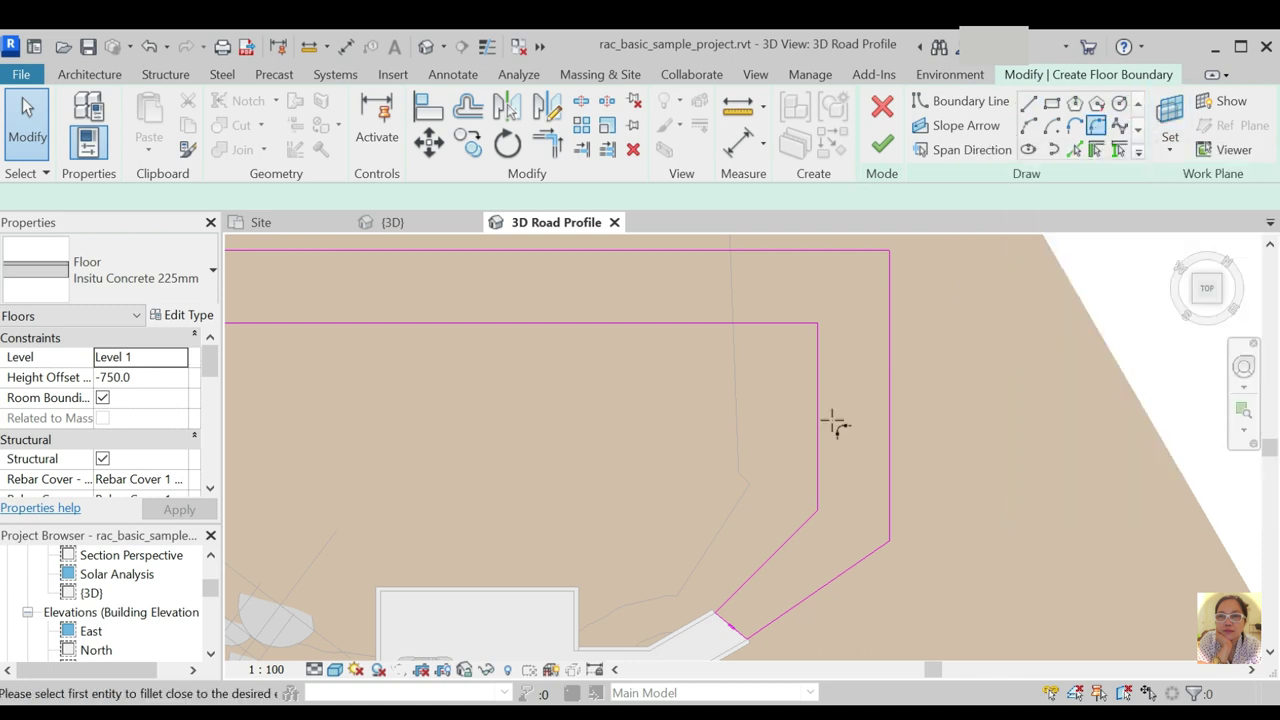
left_click(790, 537)
left_click(824, 478)
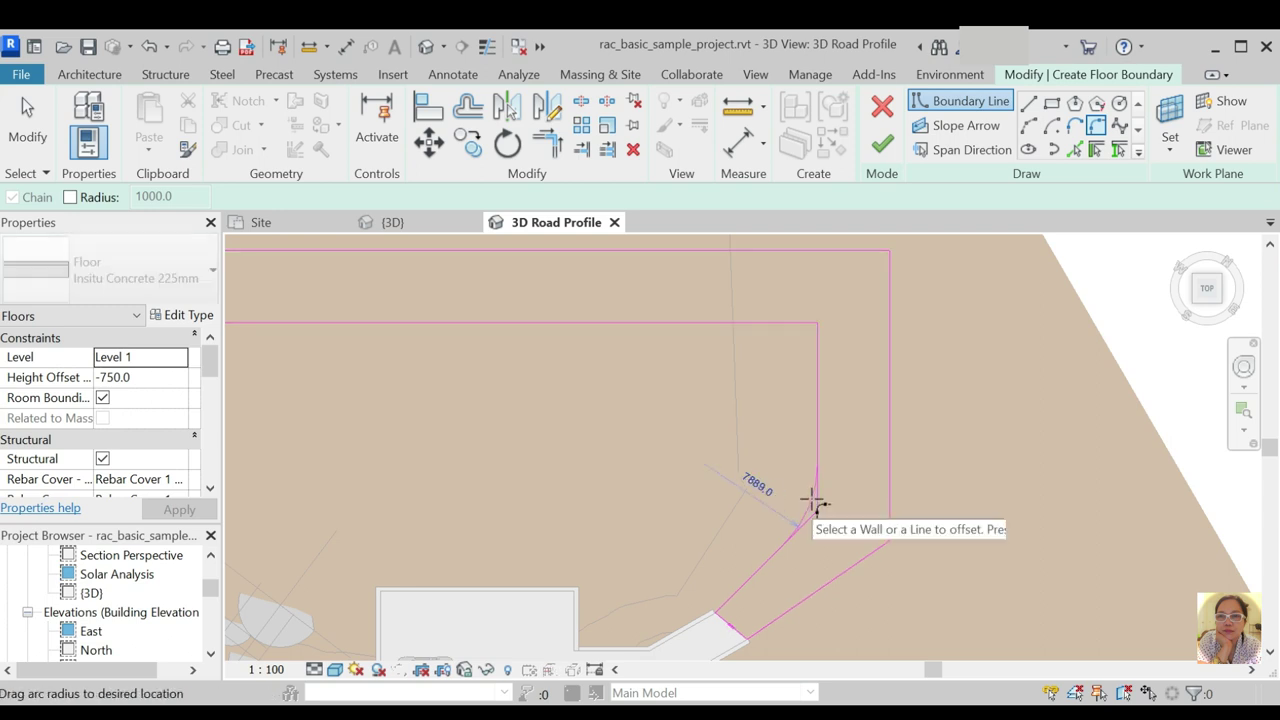
scroll(812, 504, "up", 2)
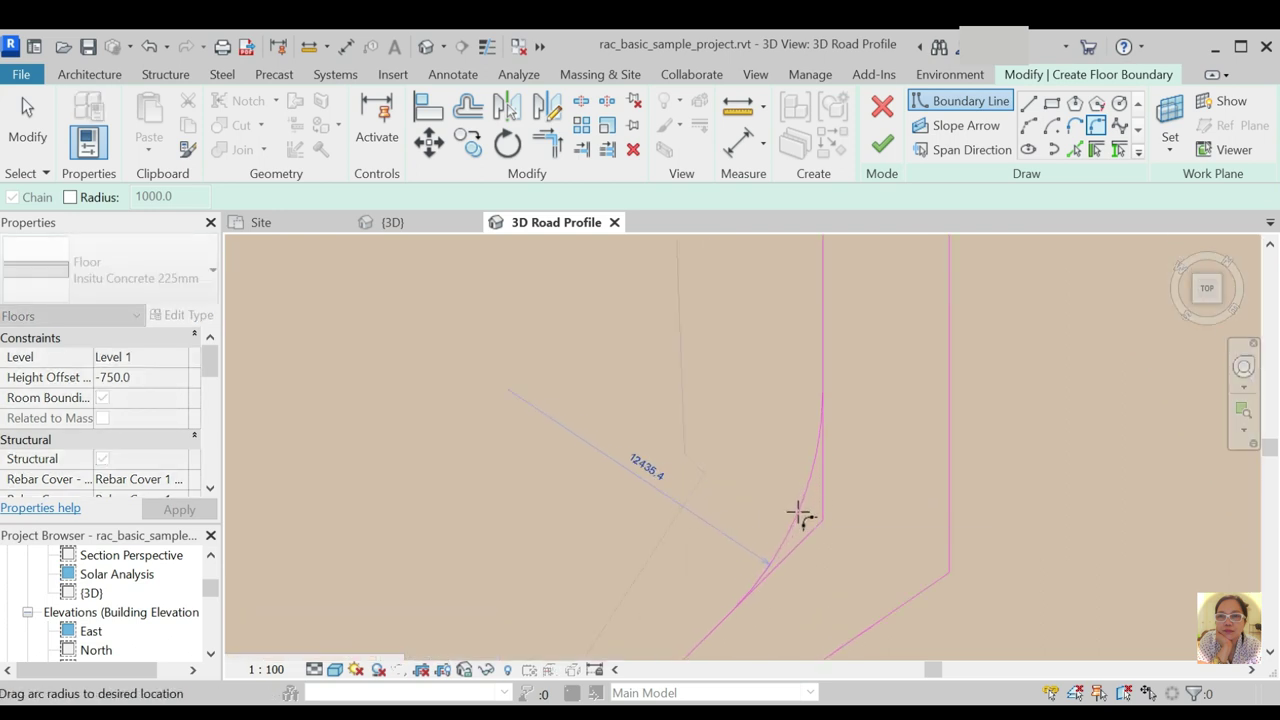
left_click(800, 515)
scroll(800, 515, "down", 1)
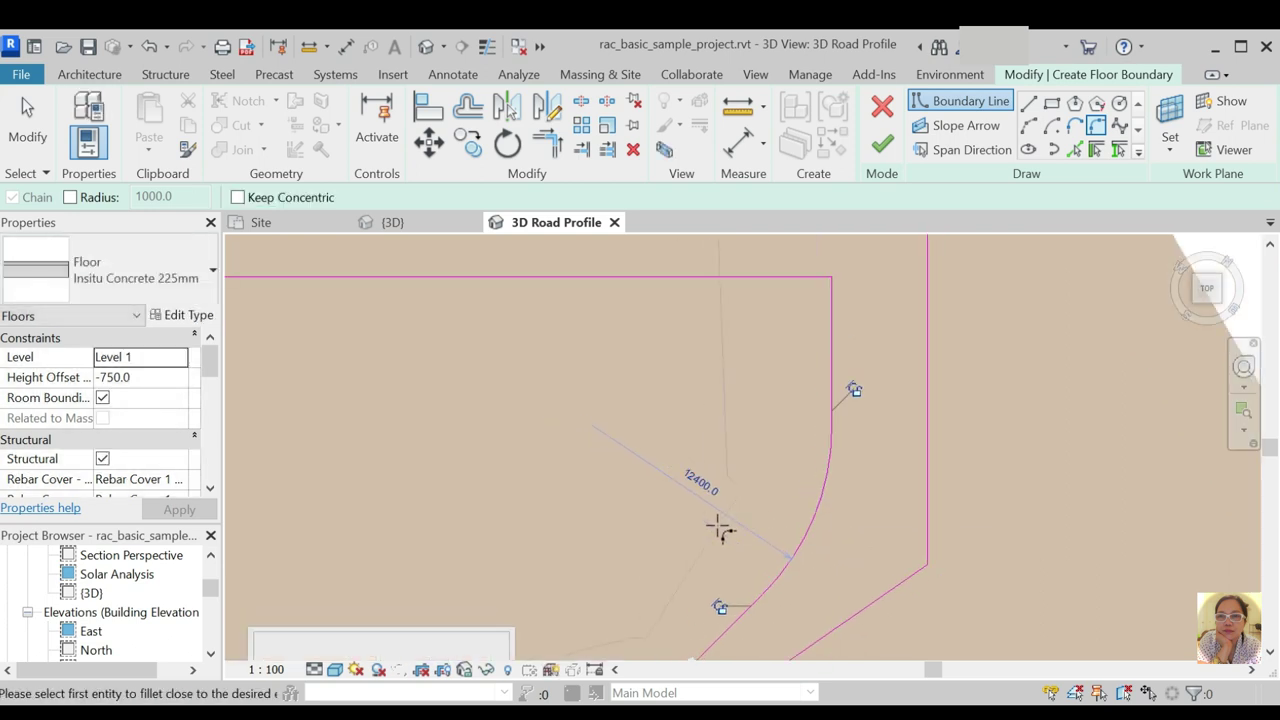
key("Escape")
left_click(782, 561)
left_click(700, 478)
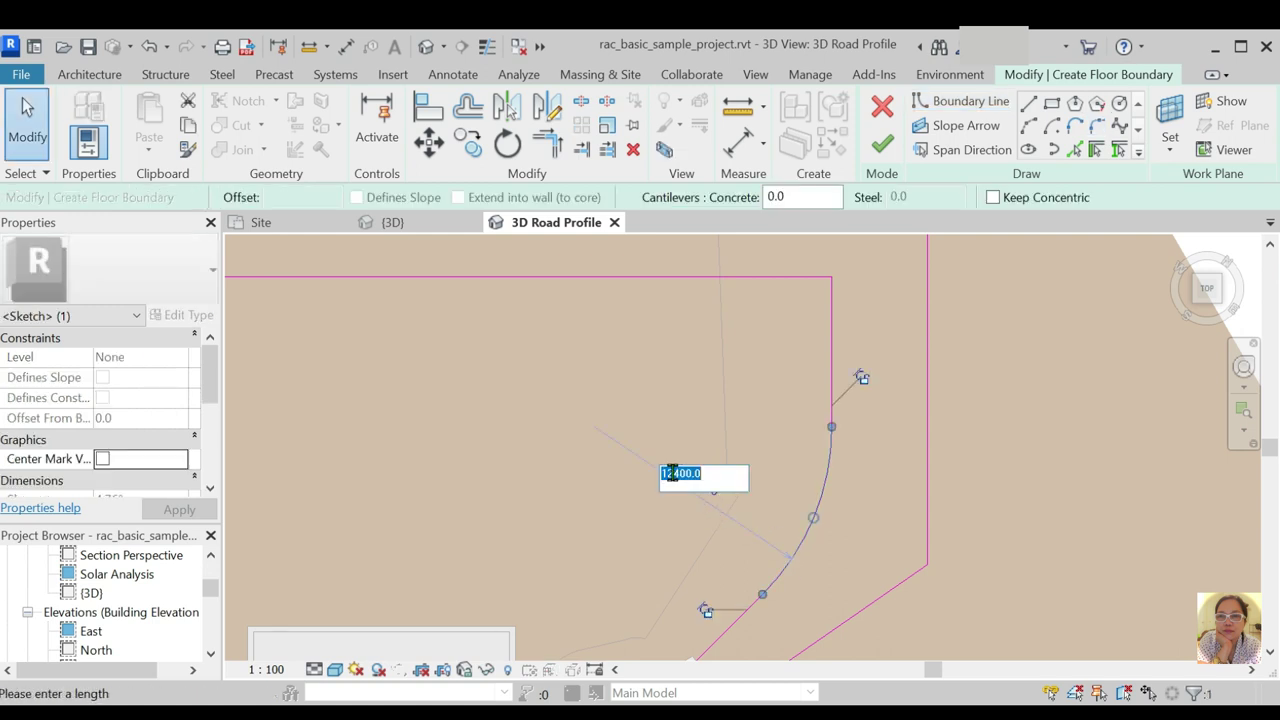
scroll(672, 473, "up", 1)
type("130")
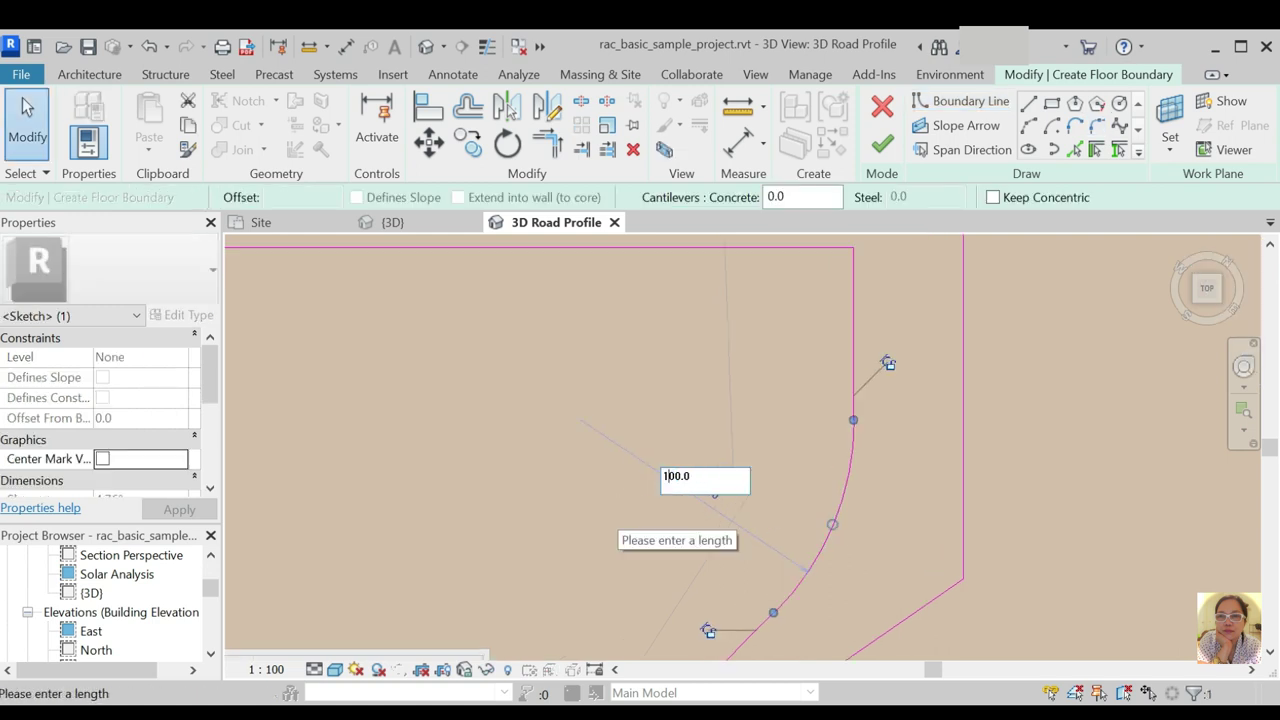
key("Return")
scroll(565, 495, "down", 1)
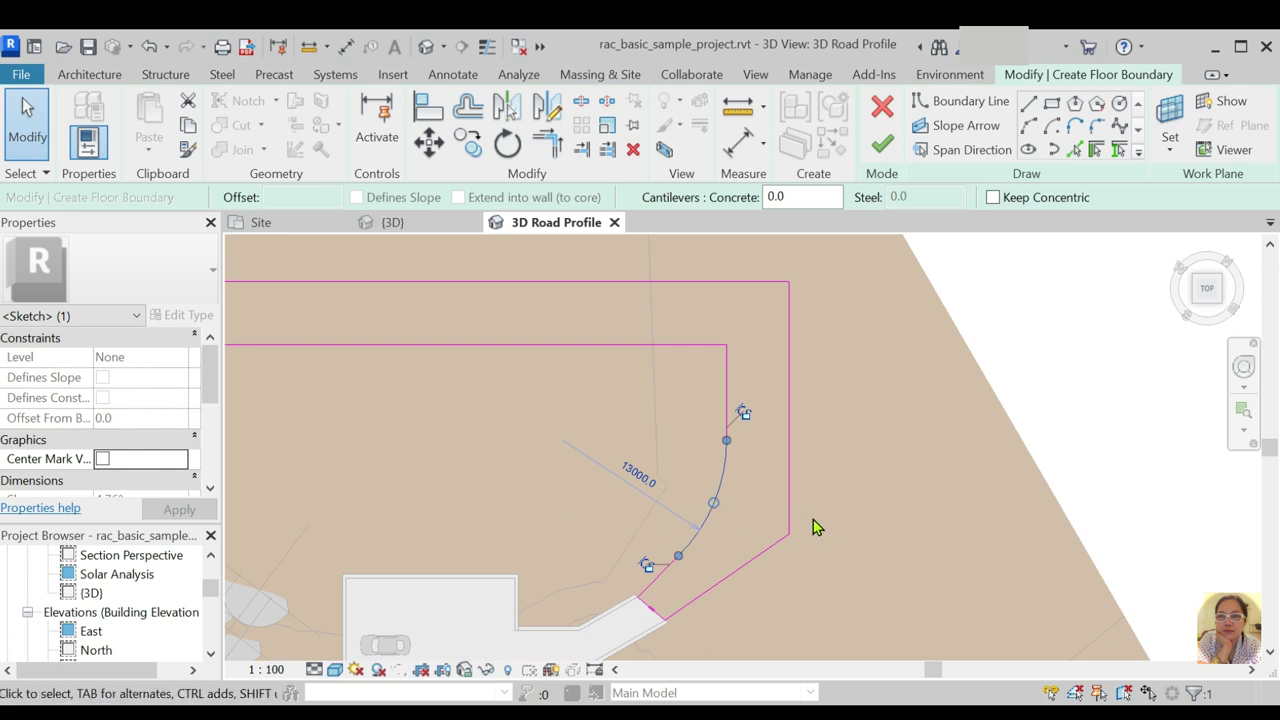
key("Escape")
Fillet the inner vertical and horizontal lines with a 7000 mm radius arc
left_click(1096, 127)
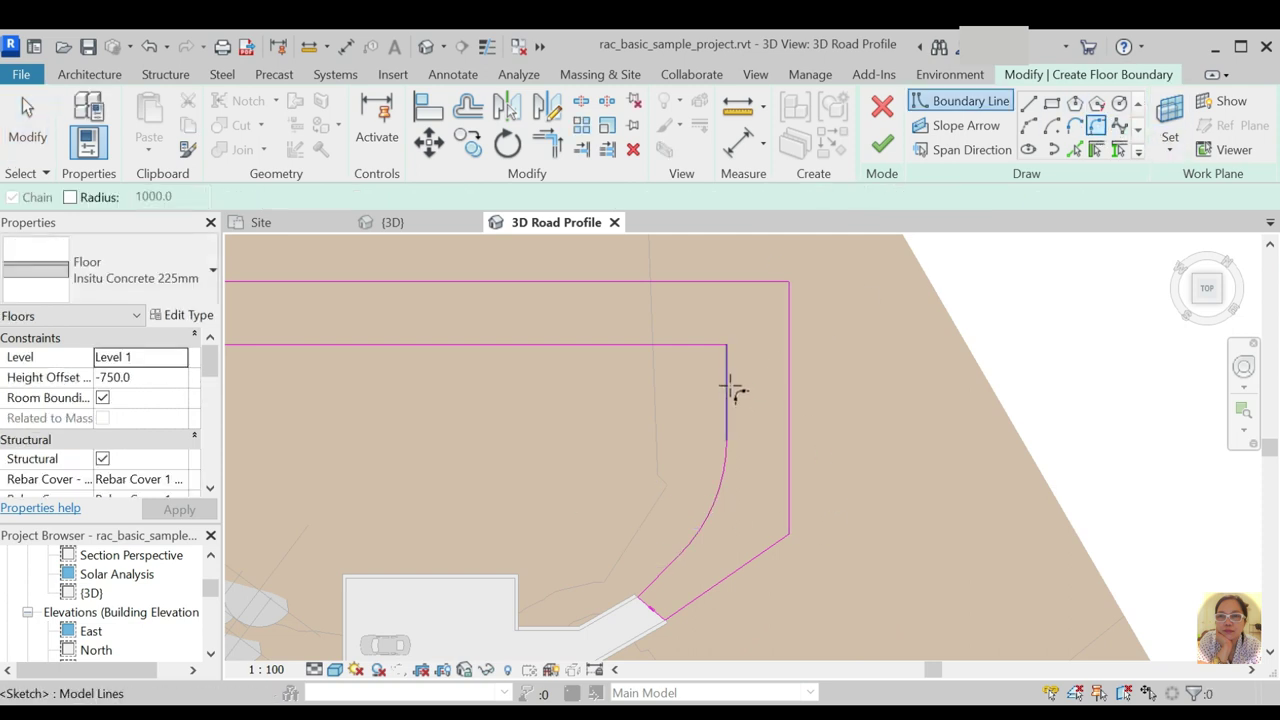
left_click(727, 378)
left_click(686, 346)
left_click(684, 360)
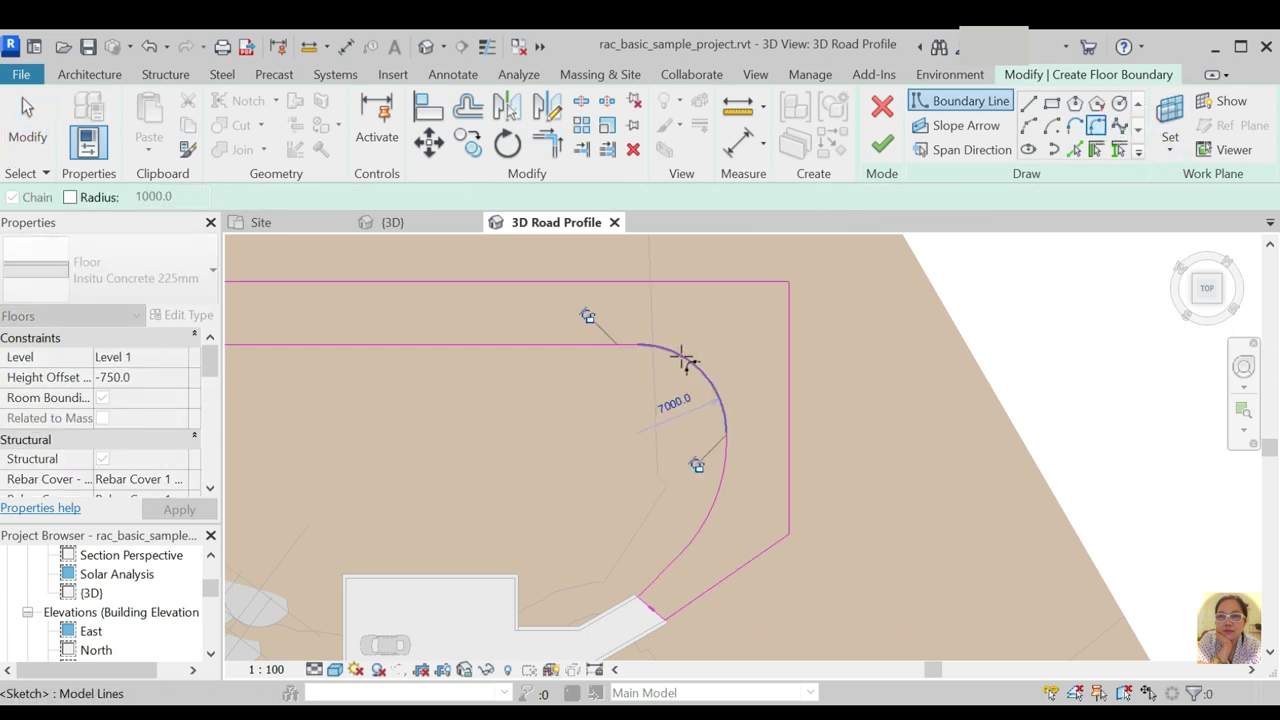
key("Escape")
key("Escape")
left_click(718, 440)
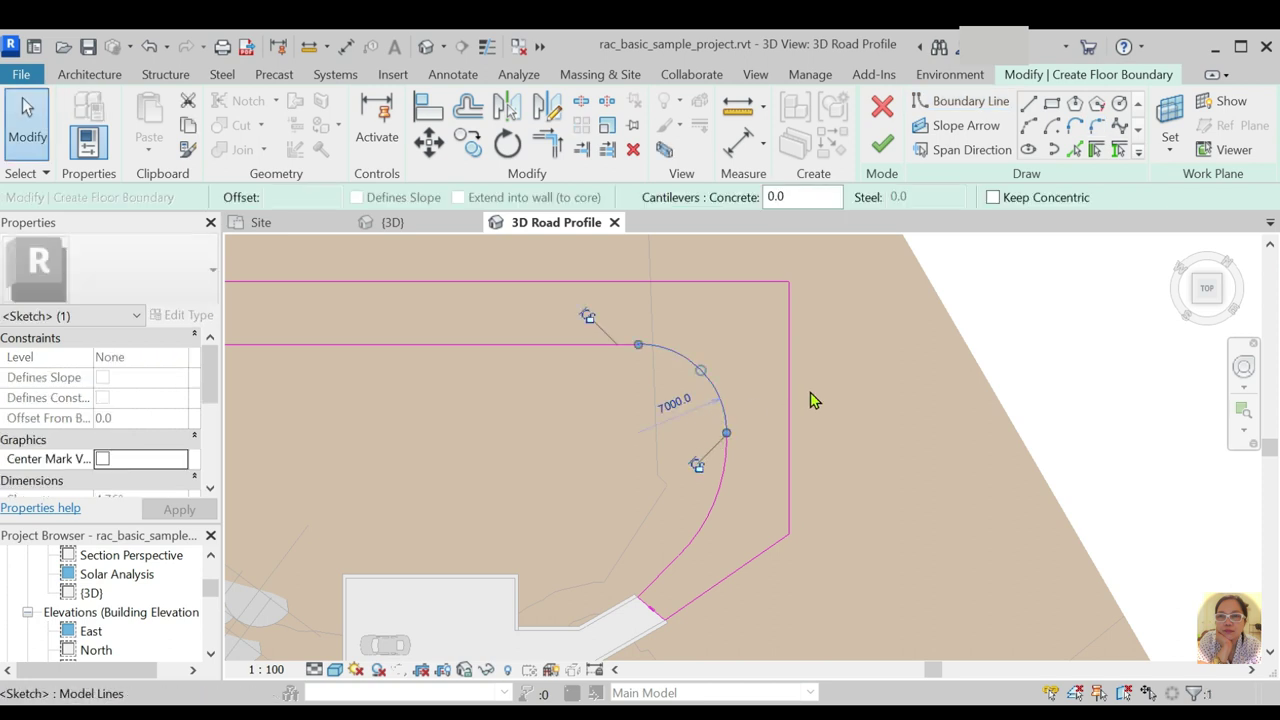
key("Escape")
scroll(760, 450, "down", 2)
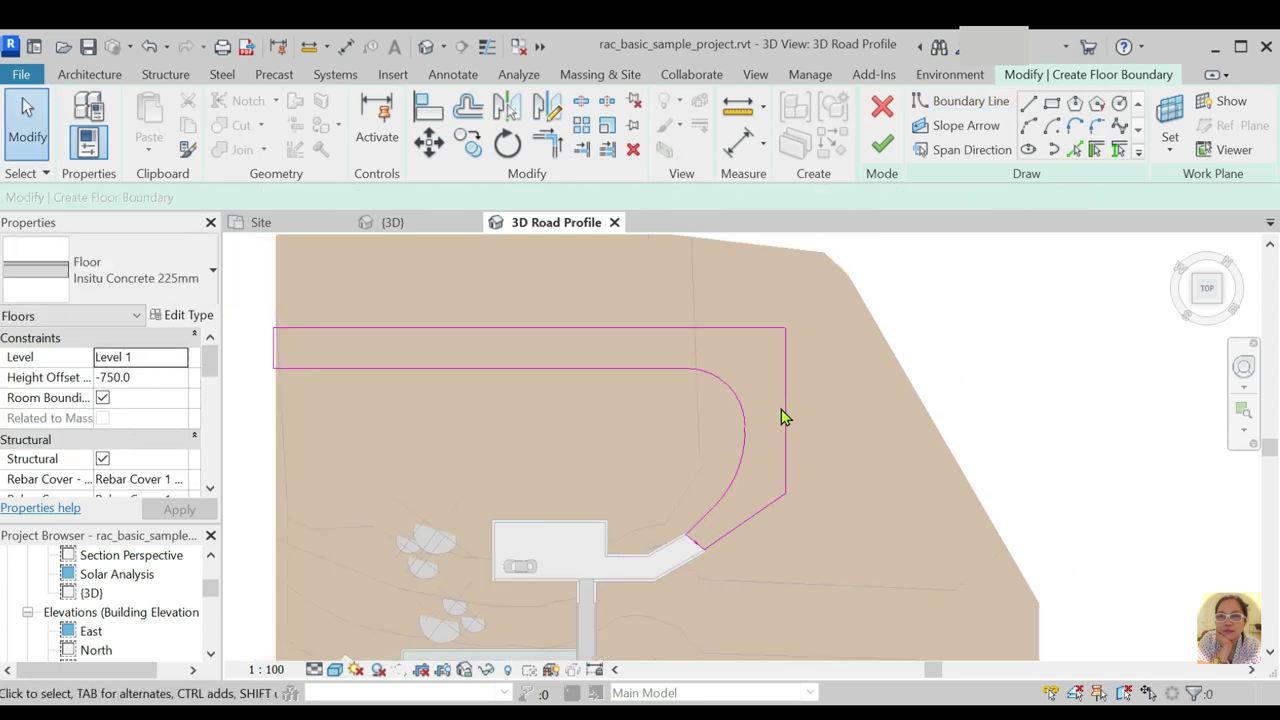
Offset the inner arc 5000 mm outward to create the outer-edge arc
left_click(478, 112)
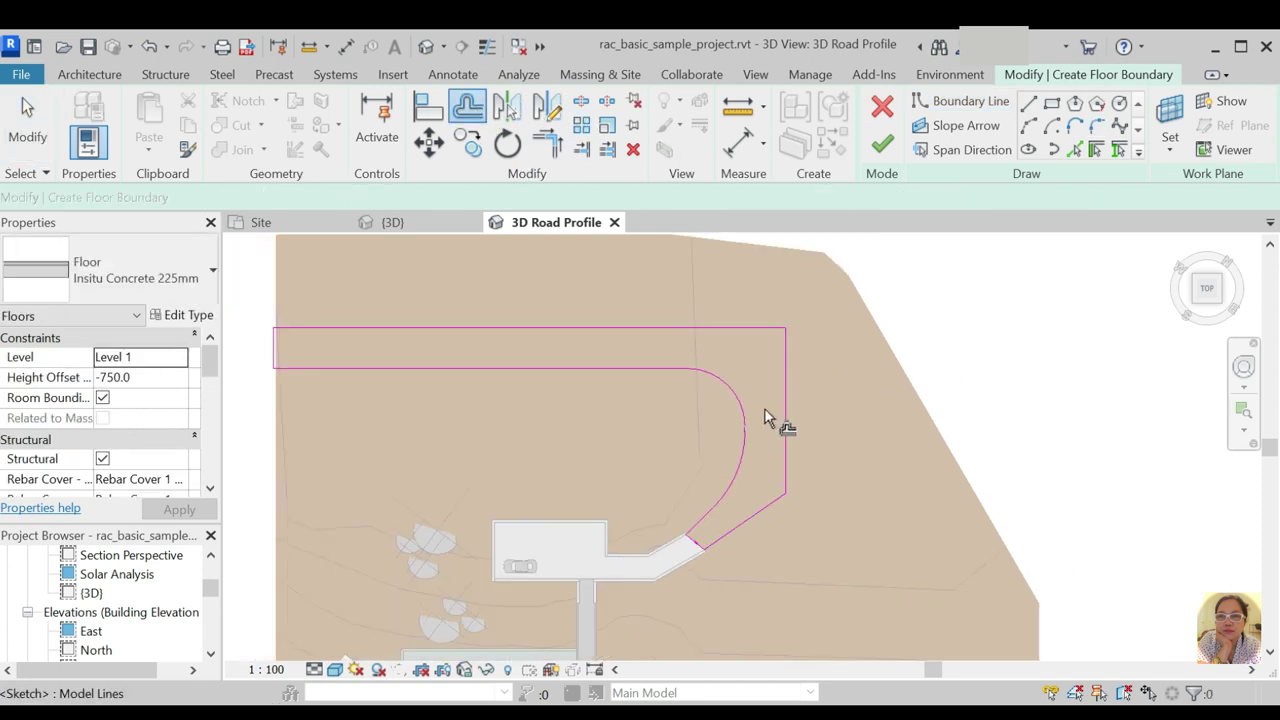
left_click(740, 495)
scroll(780, 530, "up", 2)
key("Escape")
scroll(765, 553, "down", 2)
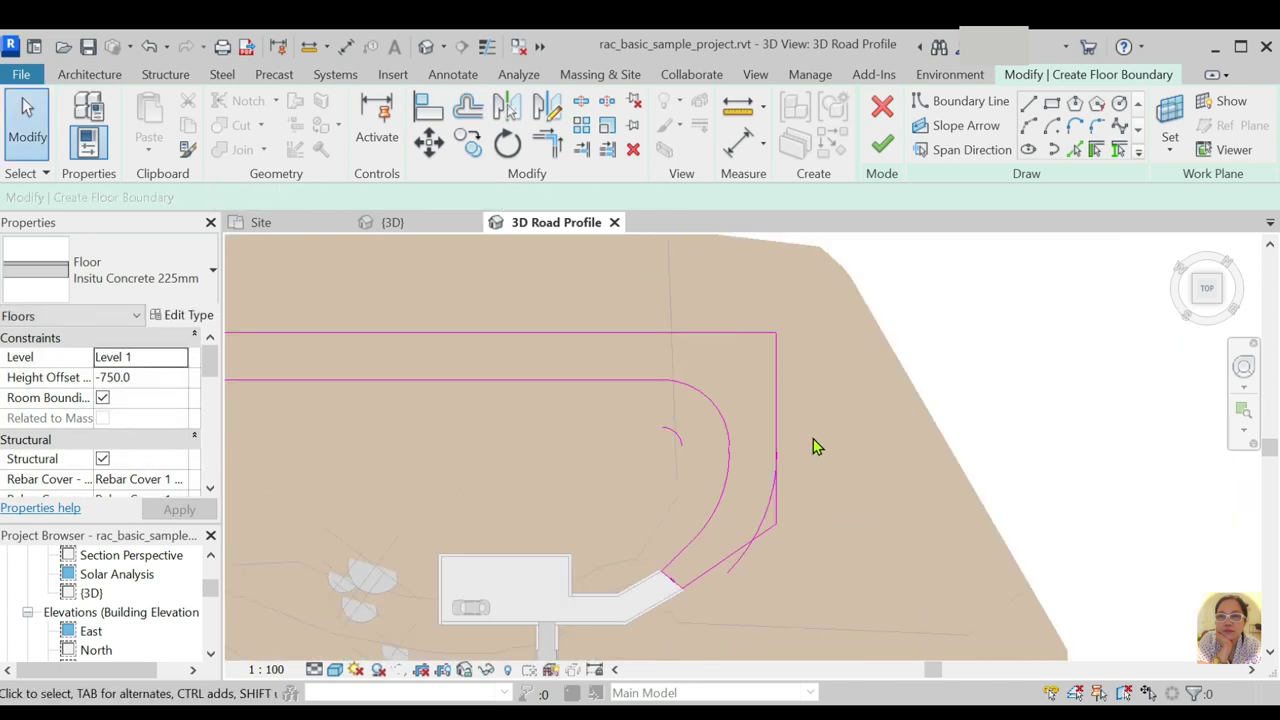
Try Trim/Extend to Corner with TR, then check the arc's 18000 mm radius
left_click(467, 106)
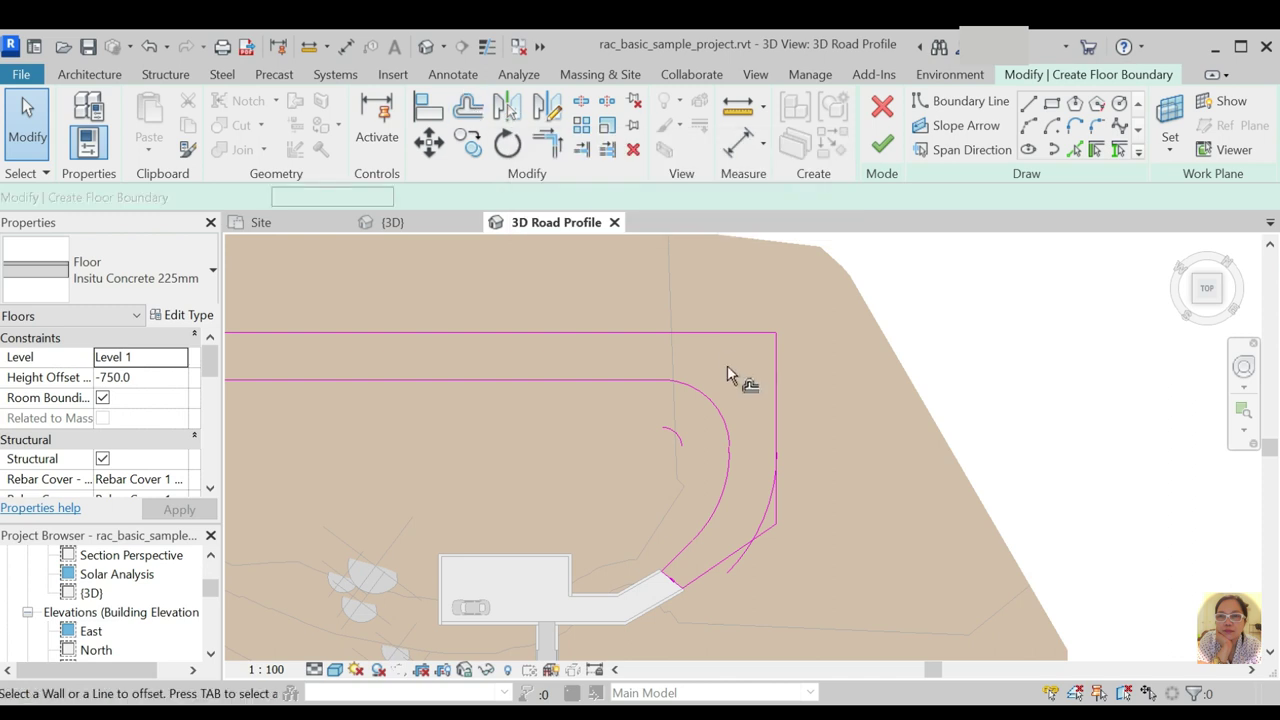
key("Escape")
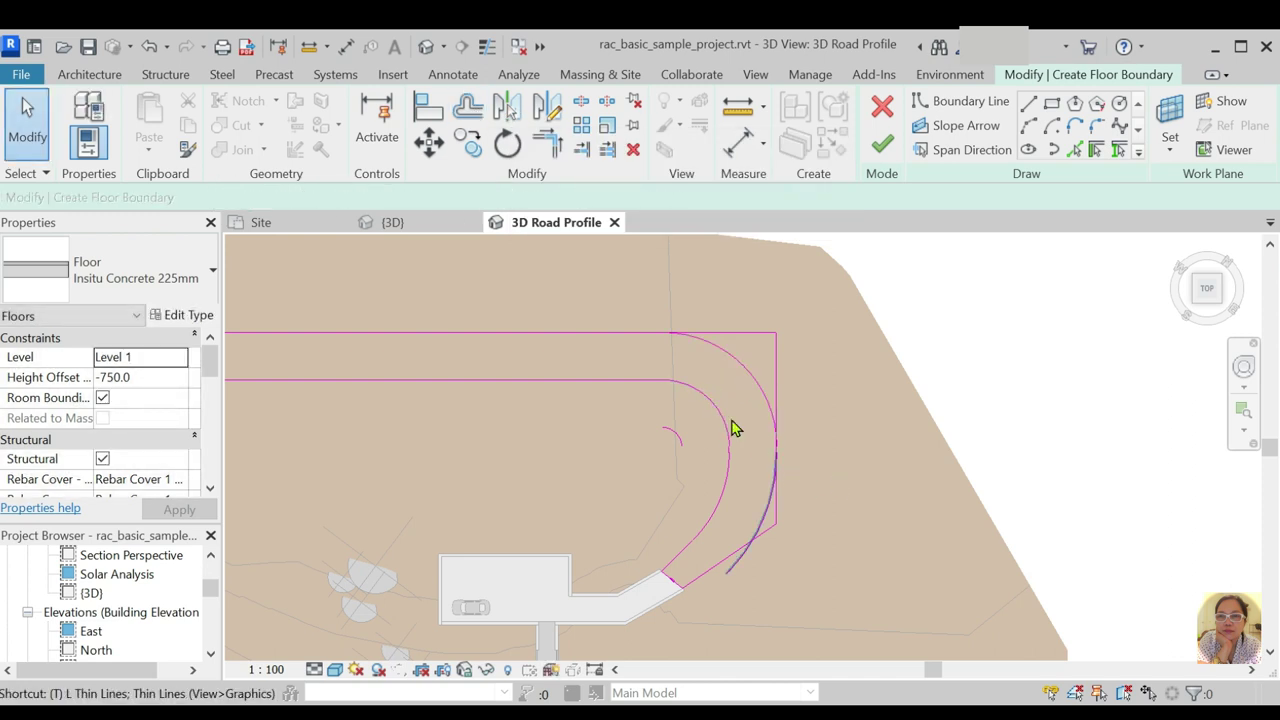
key("t")
key("r")
scroll(771, 400, "up", 3)
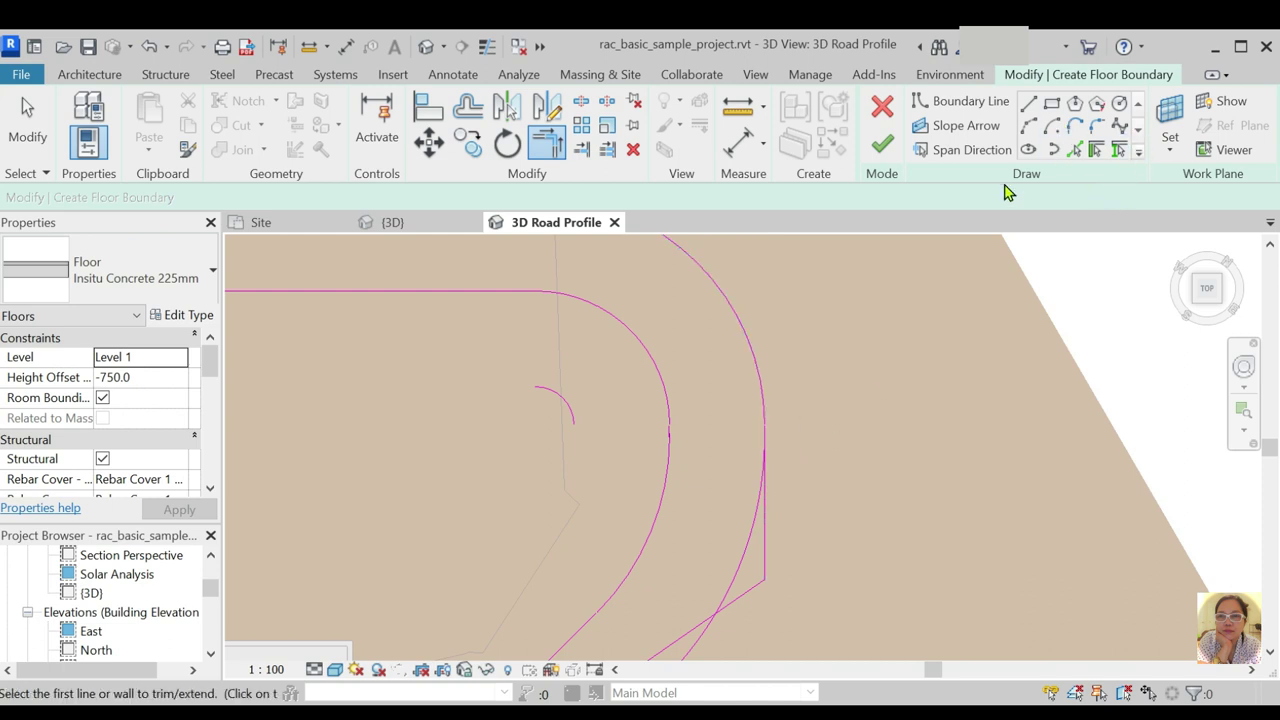
scroll(785, 448, "down", 2)
key("Escape")
scroll(757, 594, "up", 2)
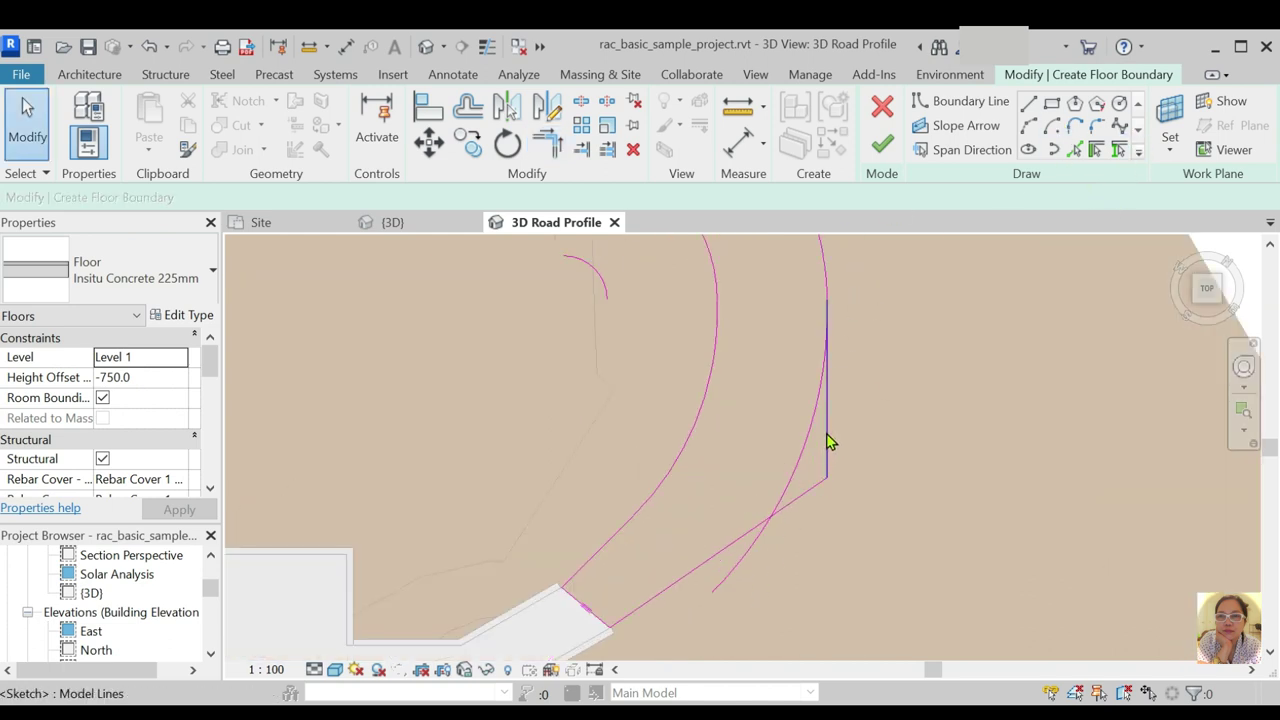
left_click(738, 574)
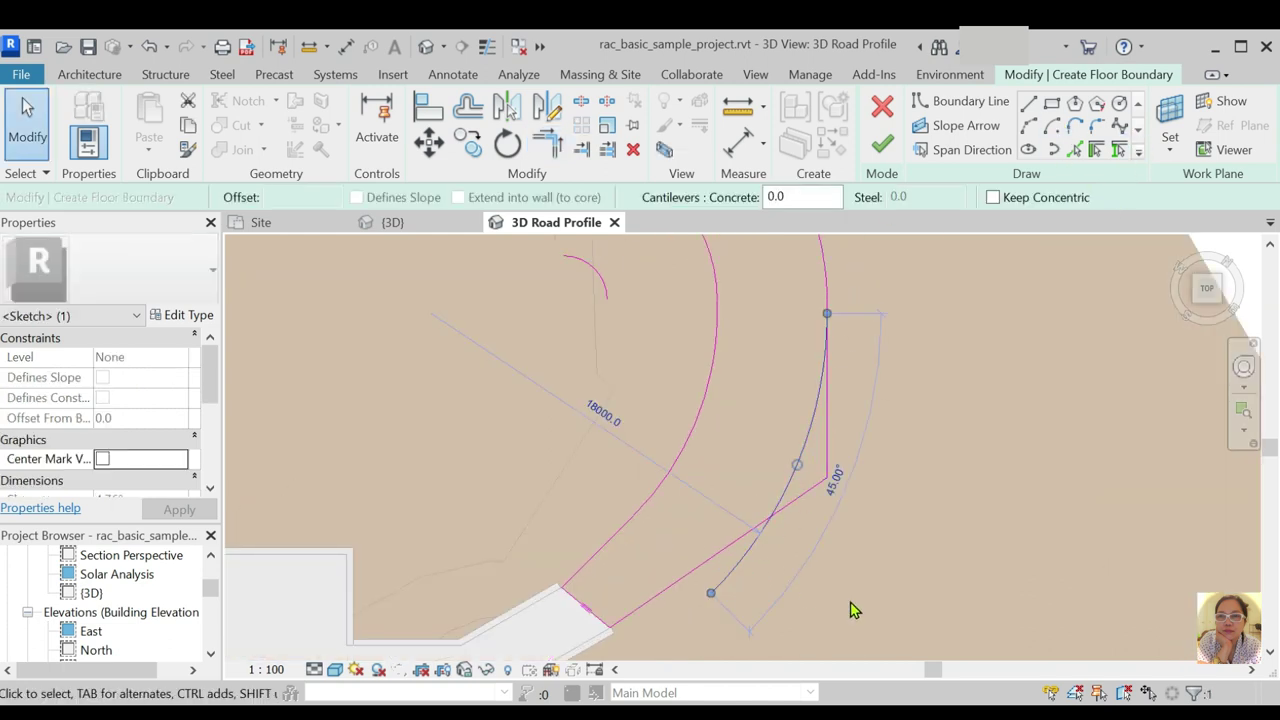
key("Escape")
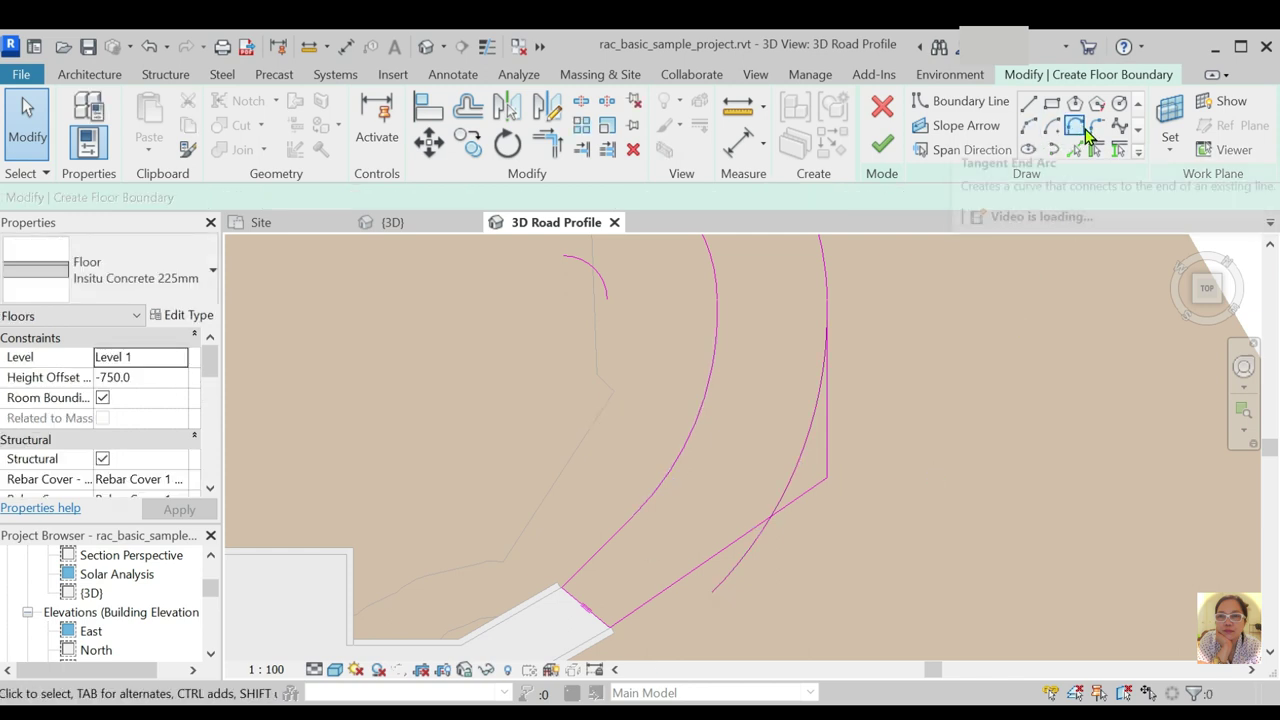
Attempt a fillet between the outer curve and angled line, then inspect the curved boundary line
left_click(1096, 125)
left_click(790, 500)
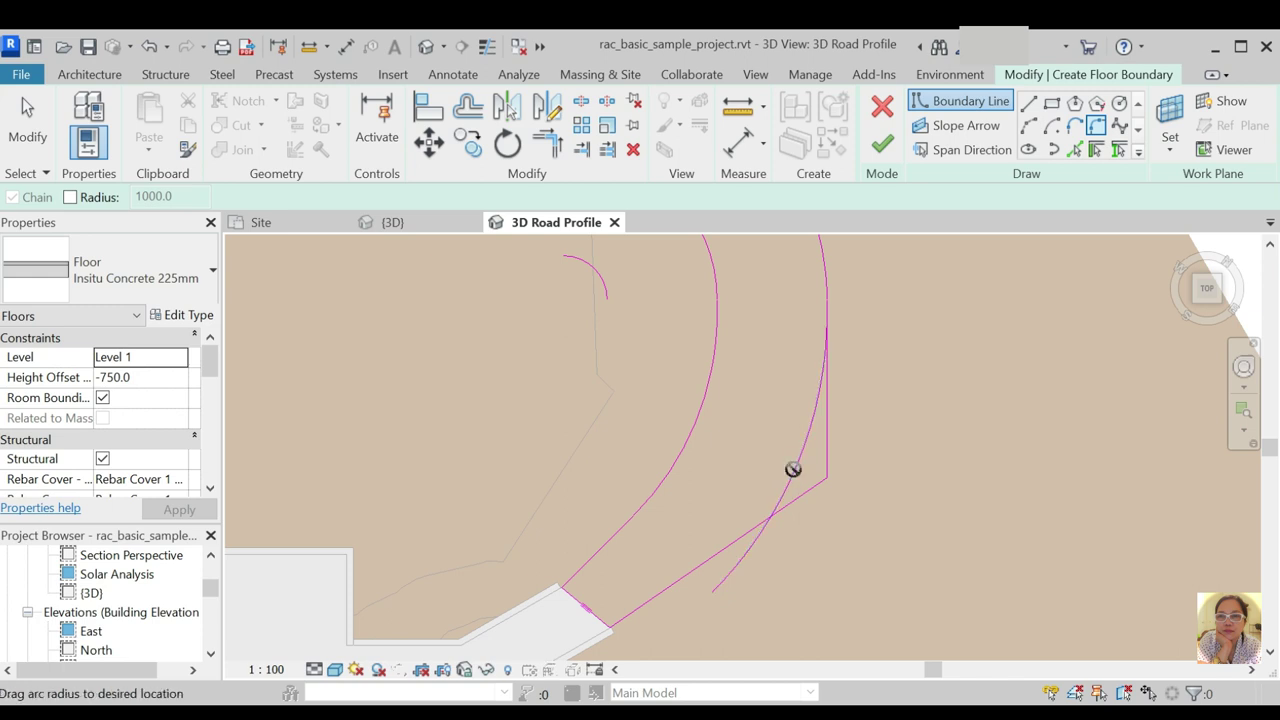
left_click(791, 469)
key("Escape")
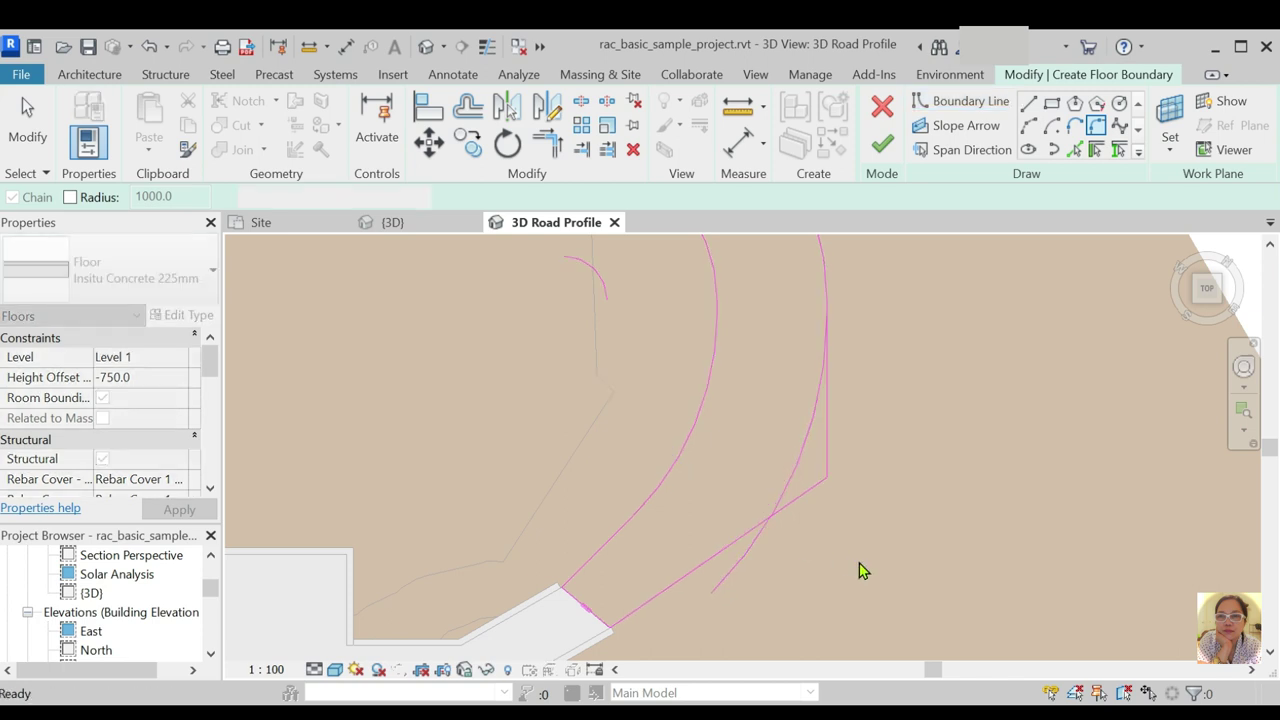
key("Escape")
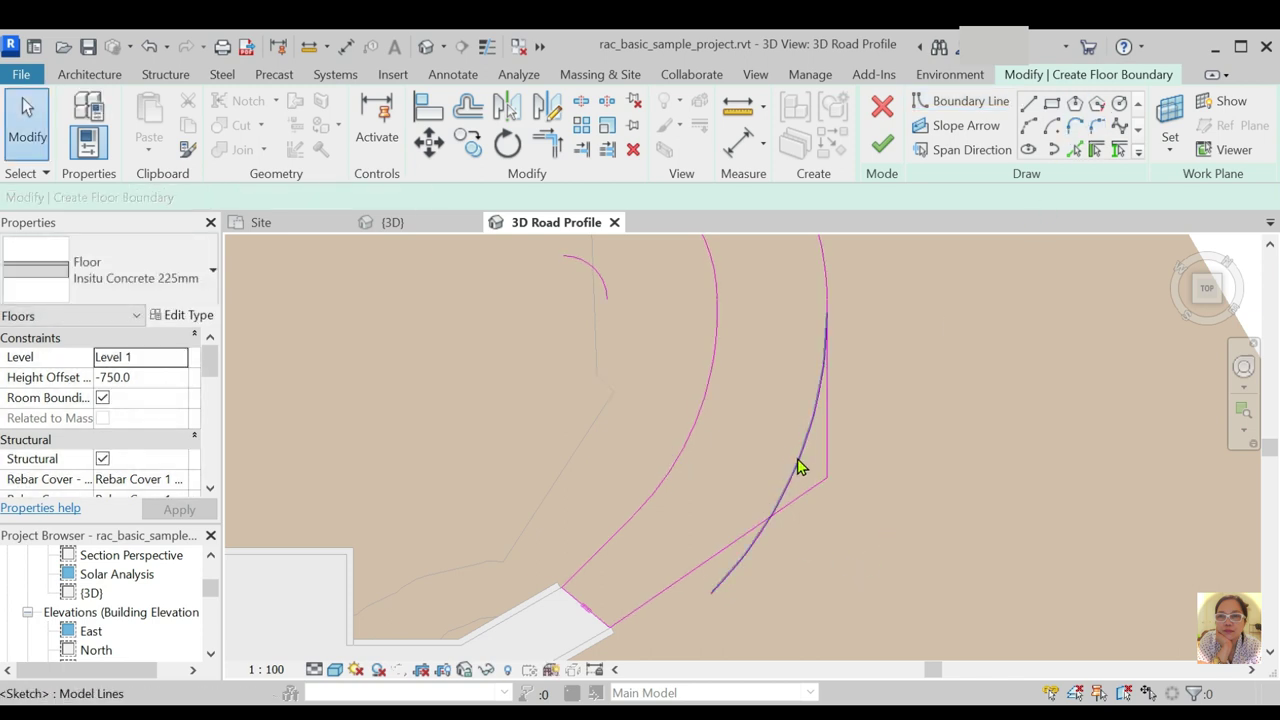
left_click(800, 465)
key("Escape")
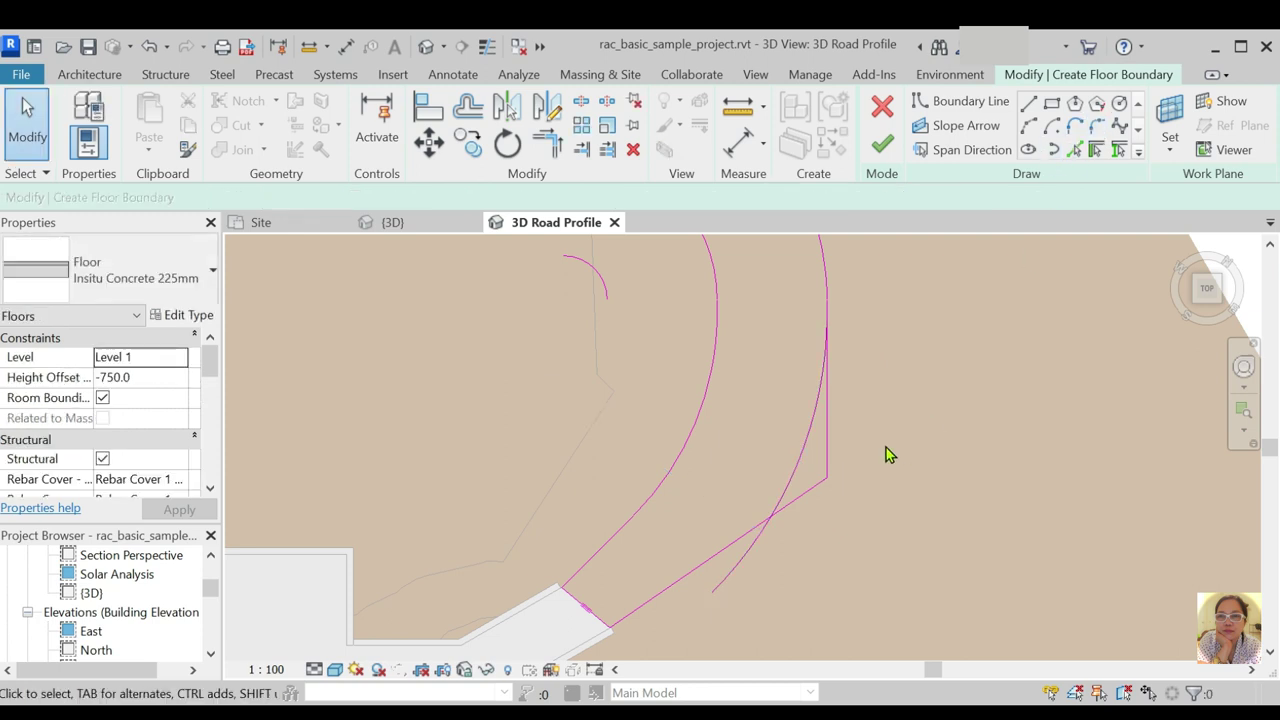
left_click(805, 464)
key("Escape")
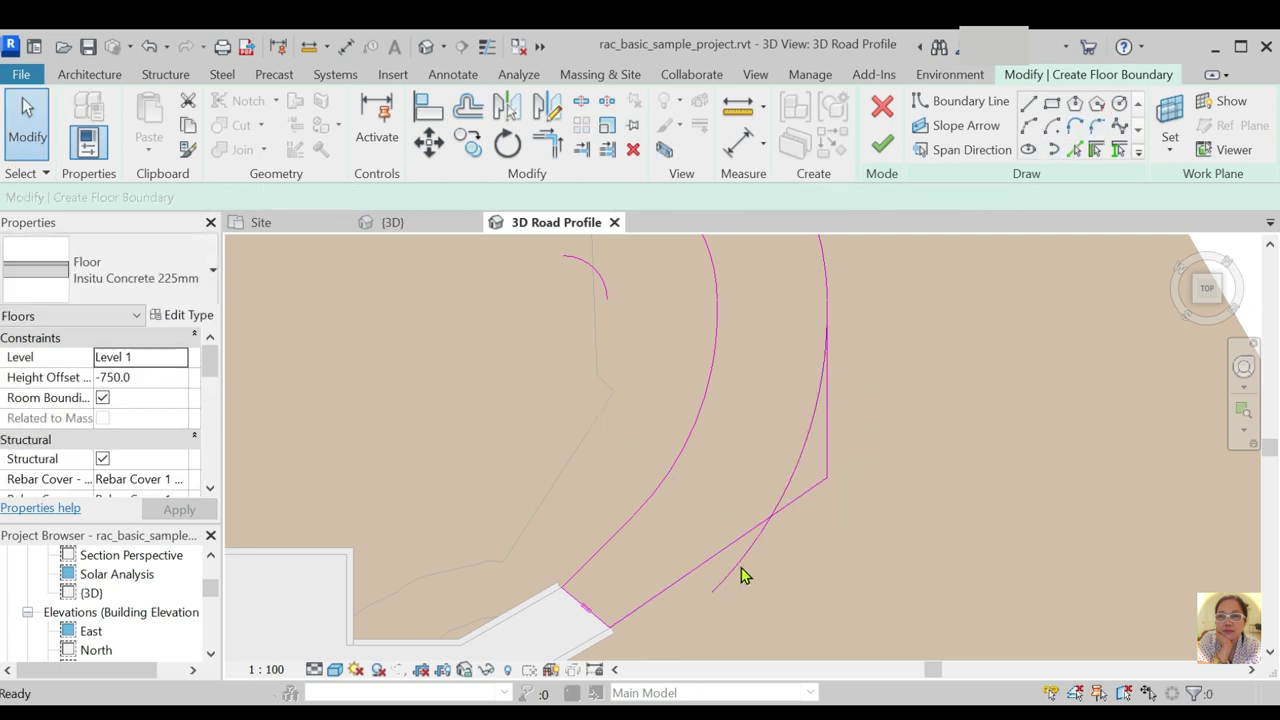
Round the corner between the outer curve and the angled line with a fillet arc
scroll(880, 451, "up", 2)
left_click(1091, 130)
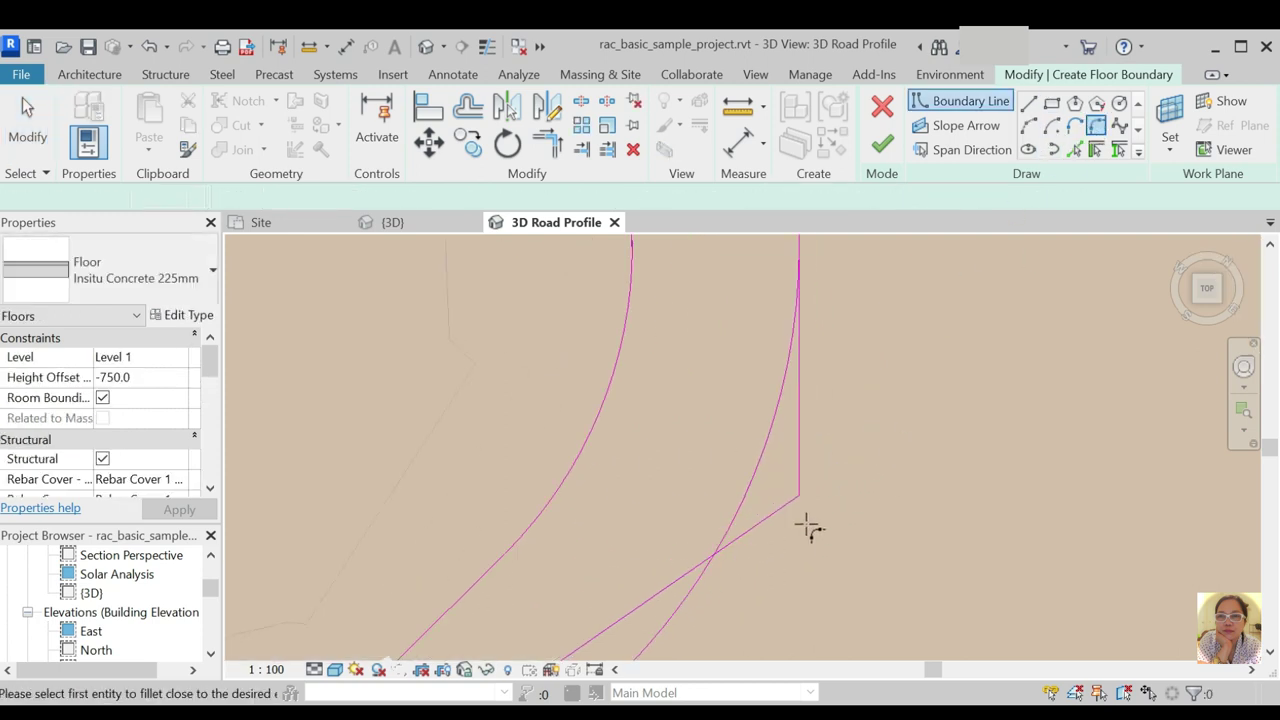
left_click(666, 592)
left_click(752, 494)
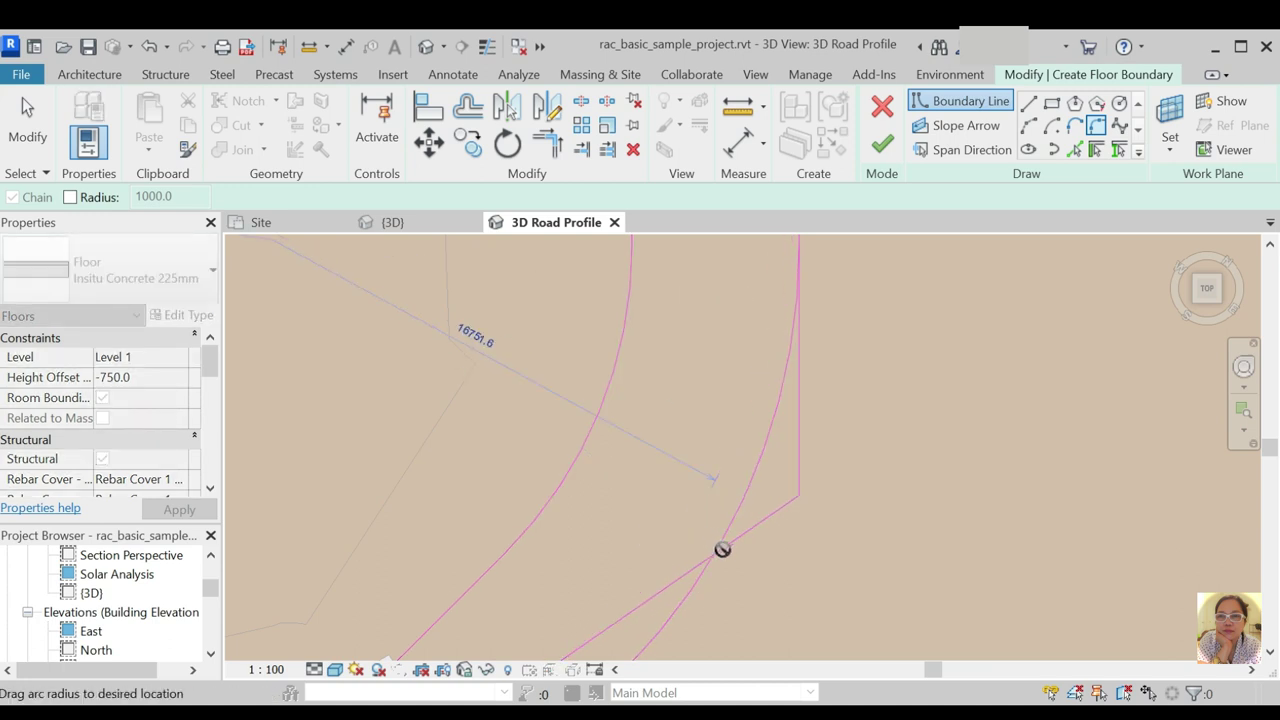
scroll(722, 549, "down", 2)
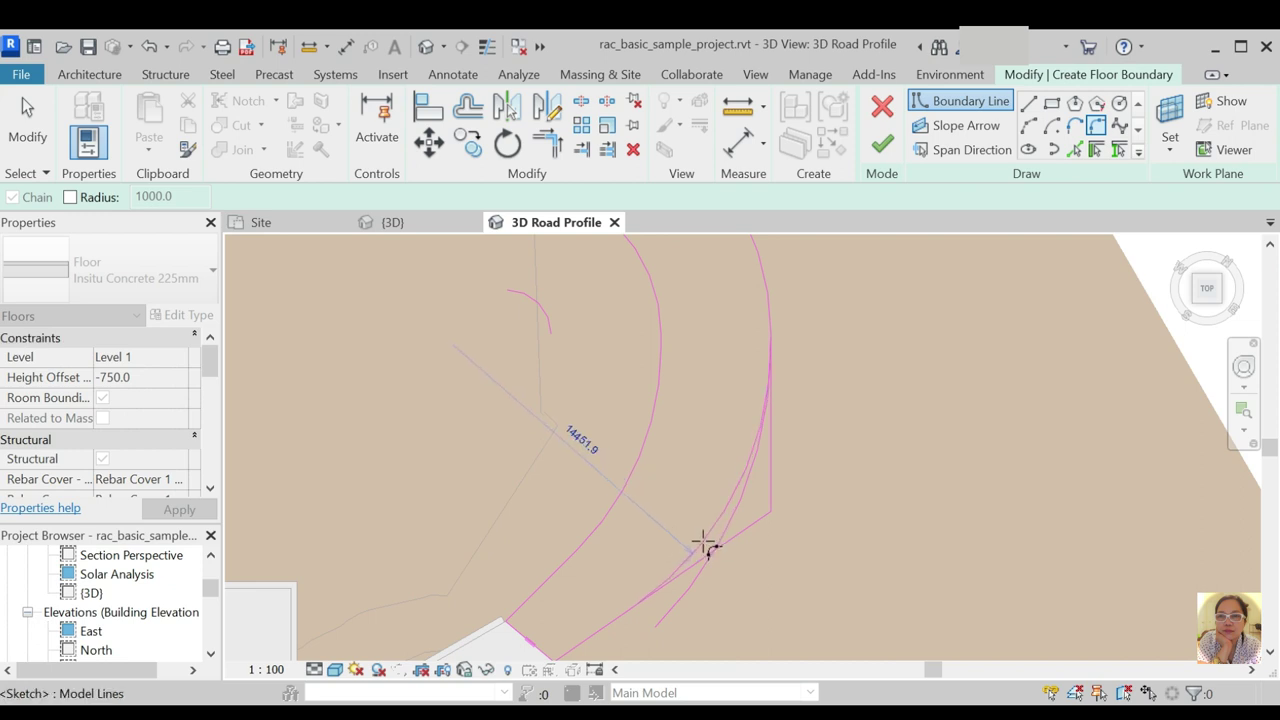
left_click(706, 545)
key("Escape")
key("Escape")
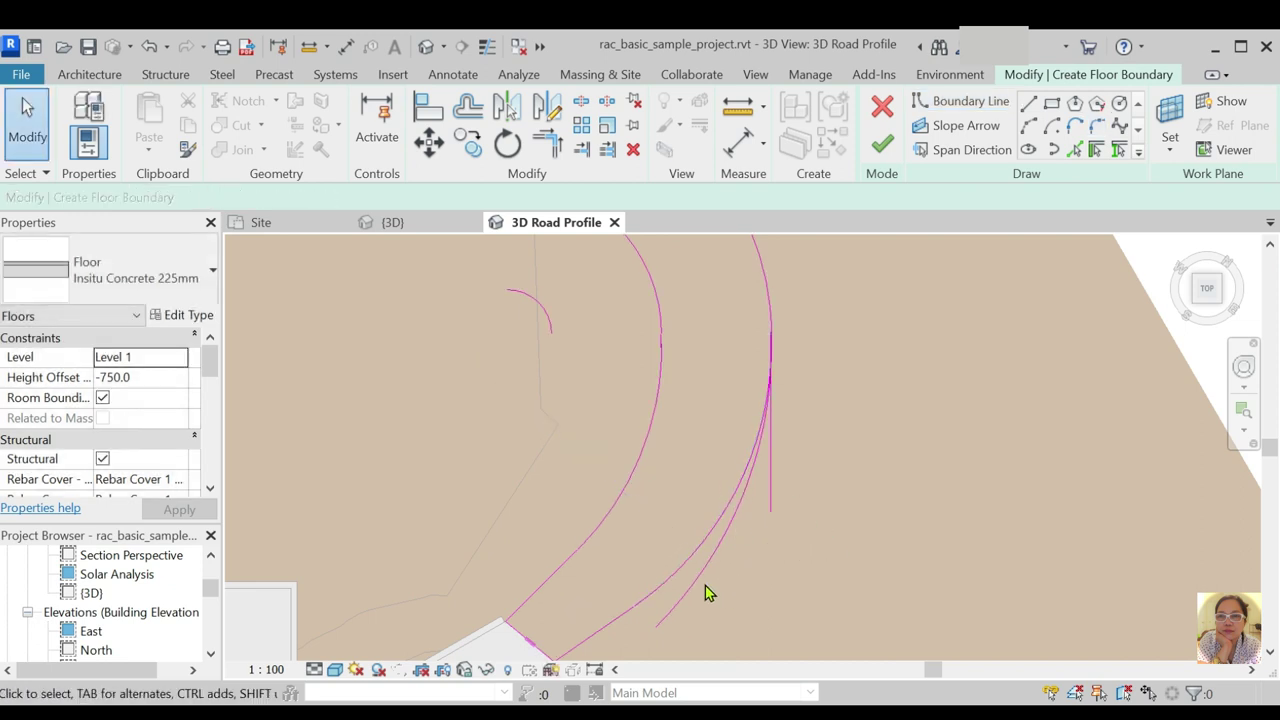
Delete the leftover inner arc and vertical line, trimming the outer arc to a corner
left_click(706, 593)
key("Delete")
key("t")
key("r")
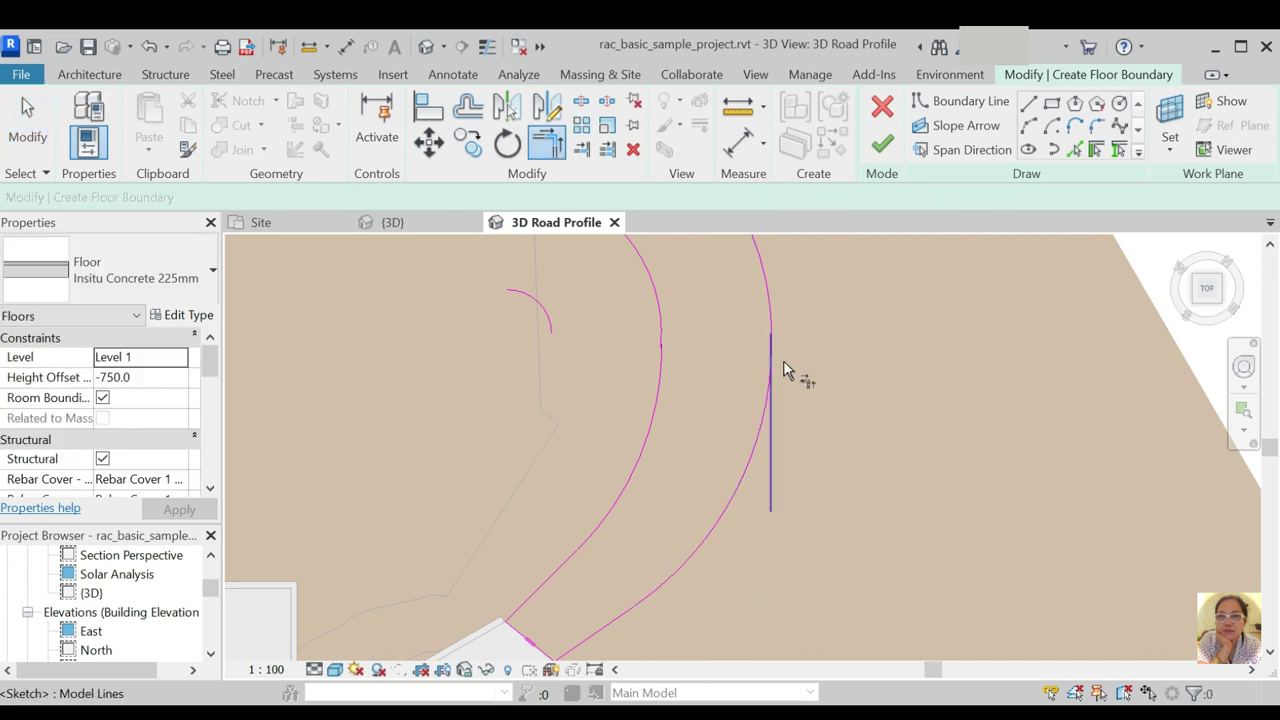
left_click(776, 368)
key("Escape")
key("Escape")
left_click(771, 476)
key("Delete")
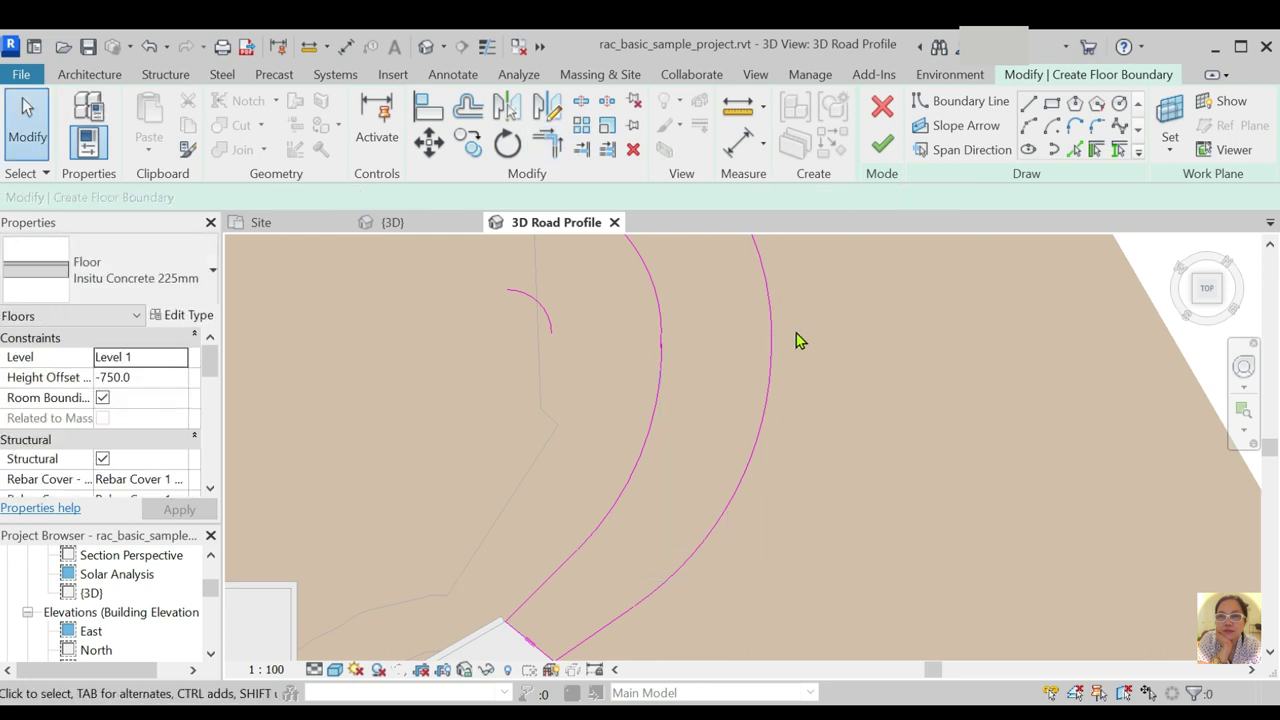
Inspect the outer boundary arc and the small 2000 mm radius arc
left_click(771, 338)
left_click(877, 516)
scroll(899, 494, "down", 3)
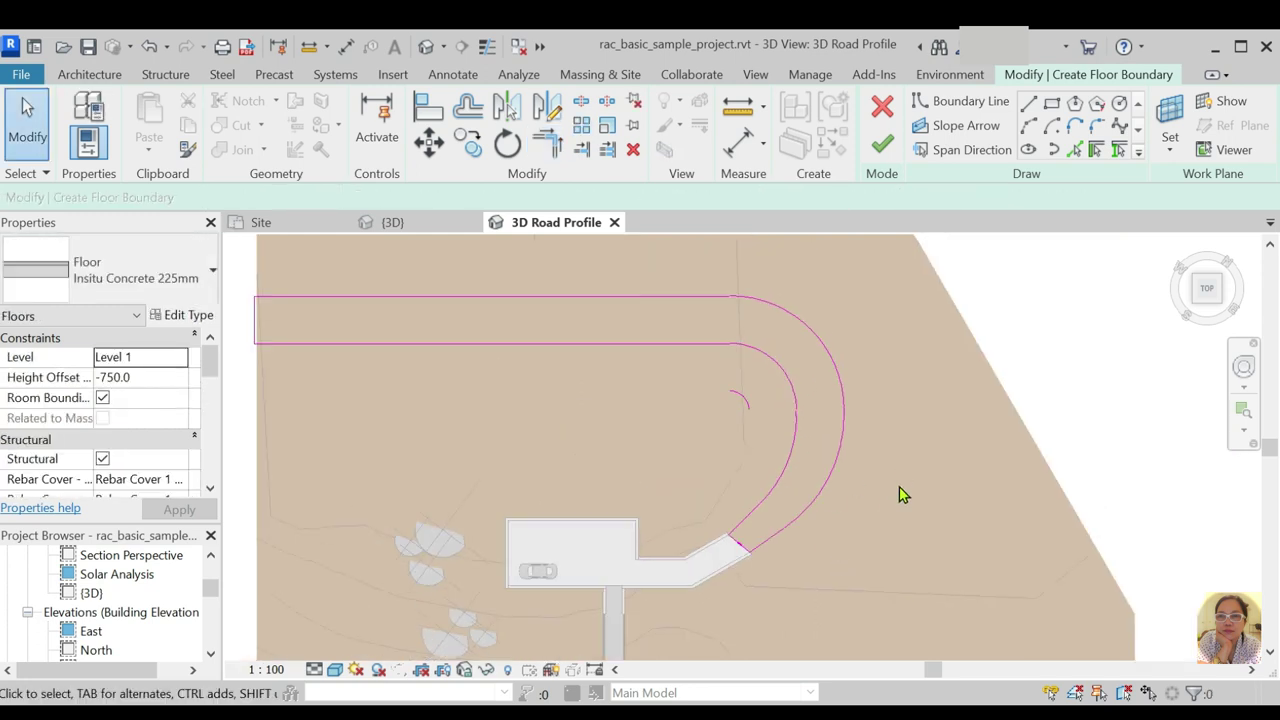
scroll(899, 486, "up", 2)
scroll(829, 449, "up", 2)
left_click(790, 442)
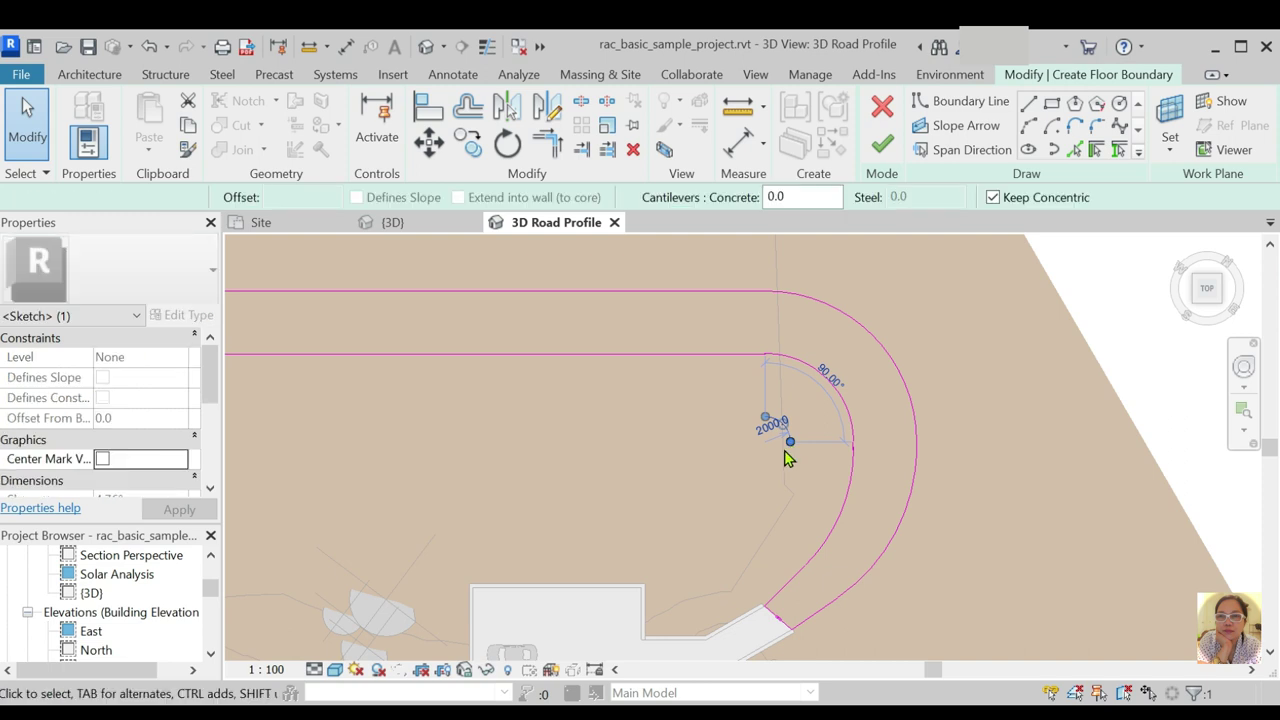
key("Escape")
scroll(880, 400, "down", 4)
scroll(586, 371, "up", 1)
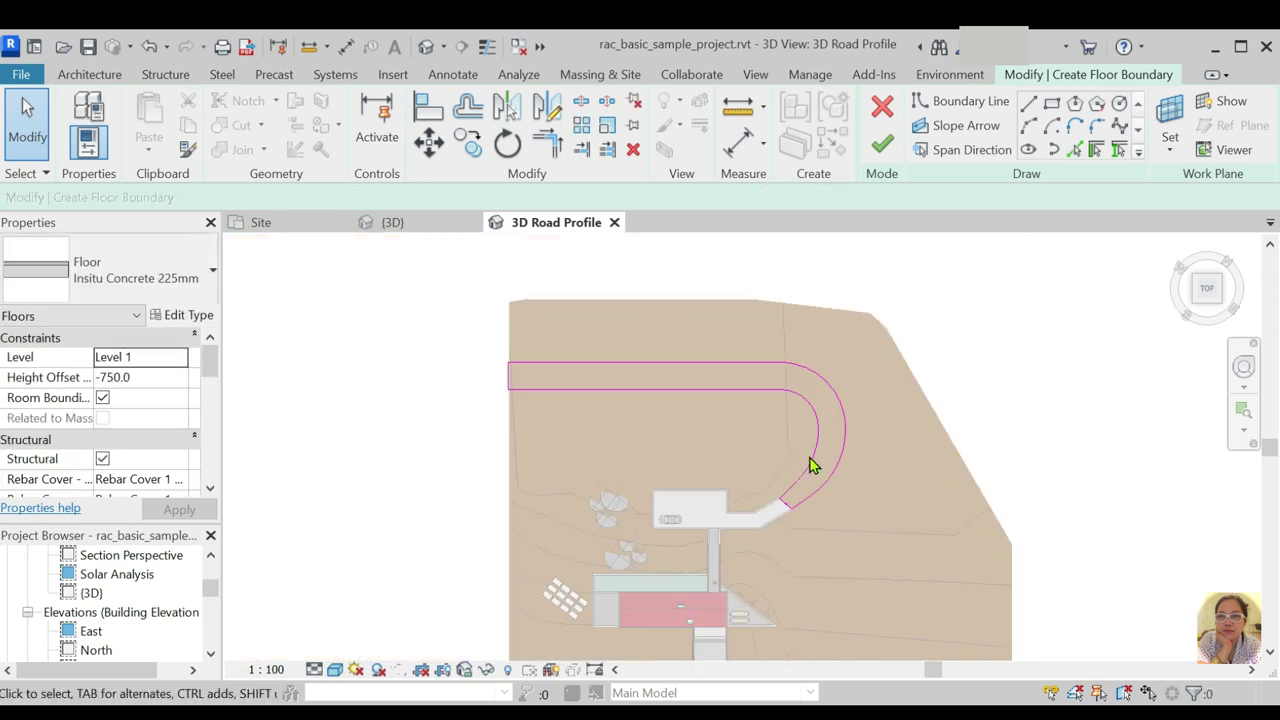
scroll(852, 490, "up", 1)
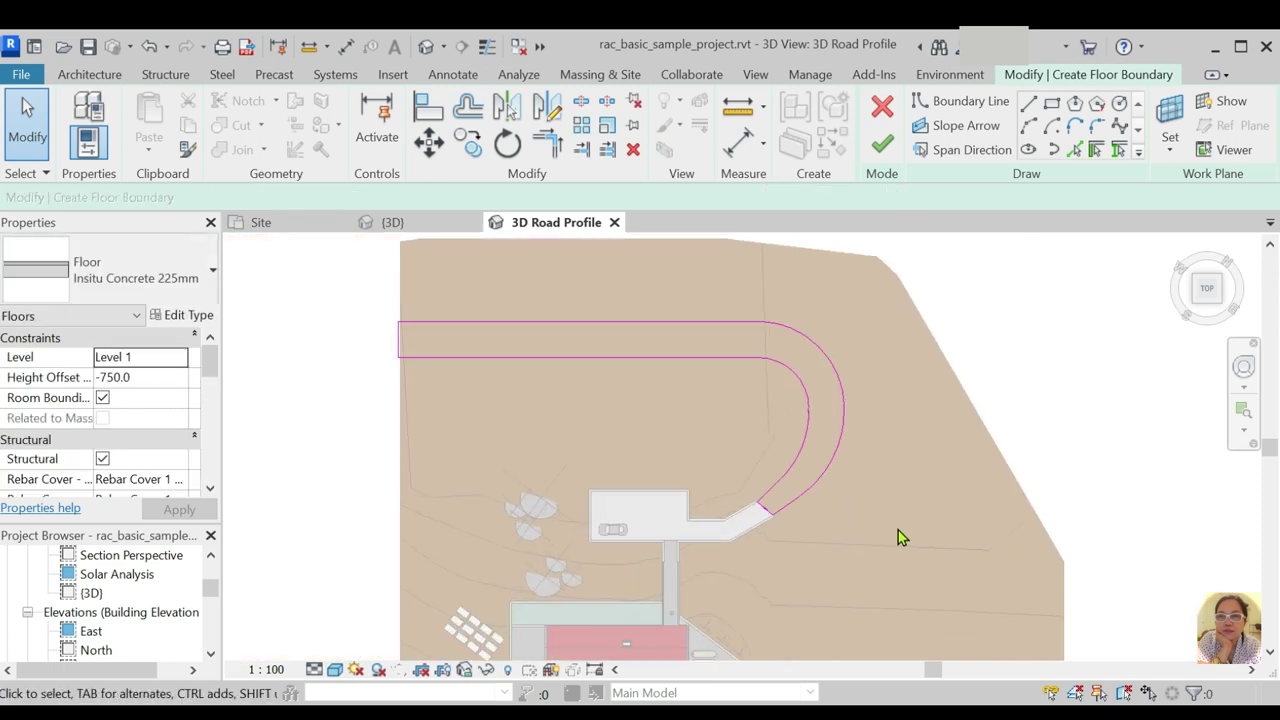
After the open-loop error, pull the lower boundary segment's end off the overlap
left_click(884, 145)
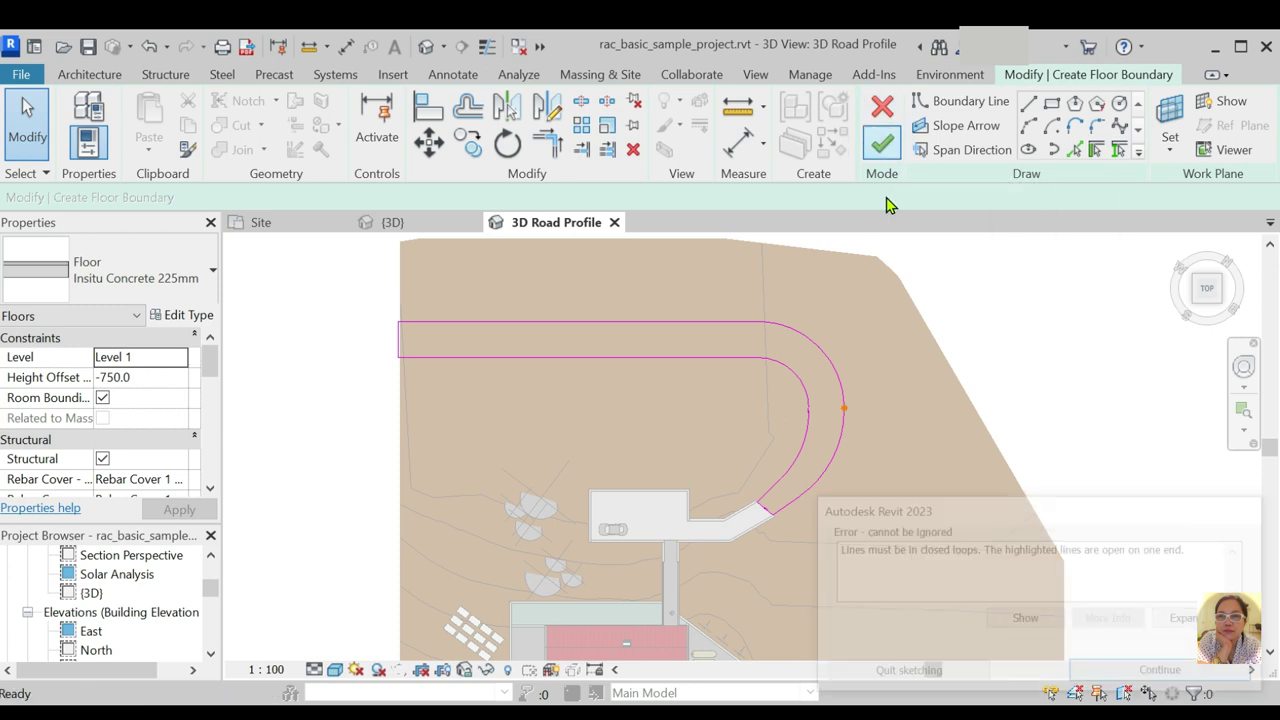
left_click(1146, 672)
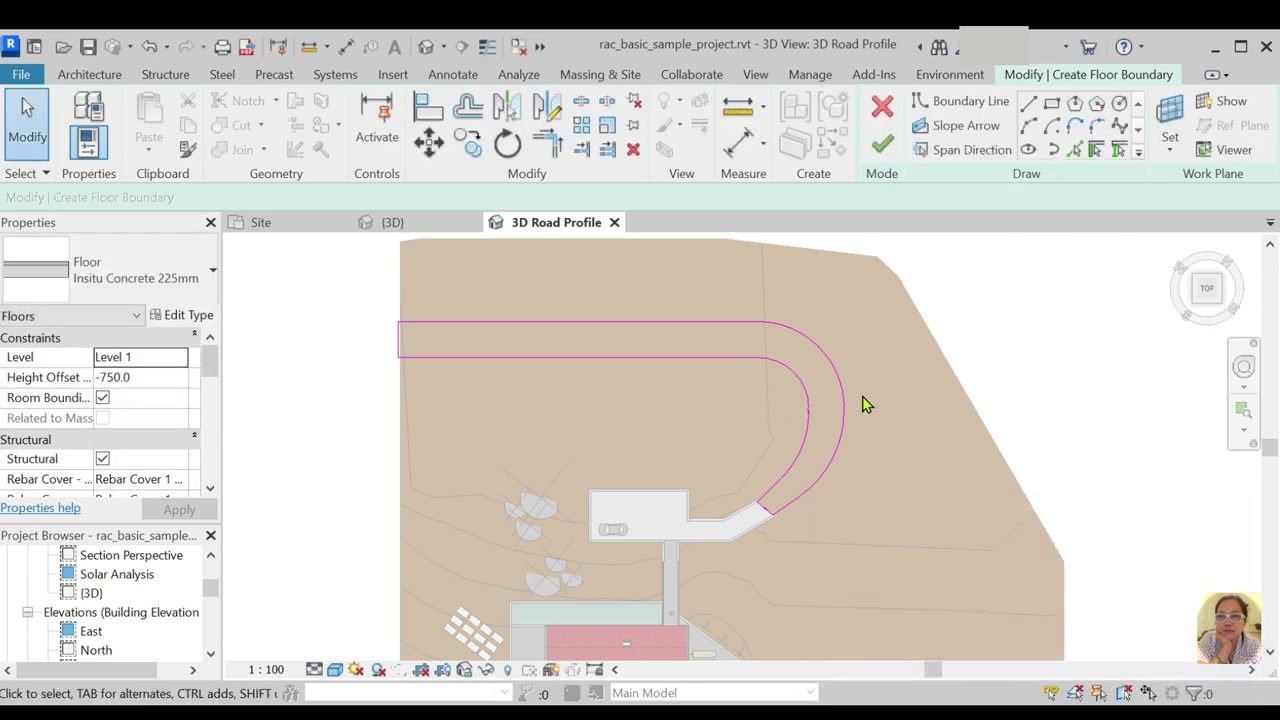
scroll(862, 403, "up", 3)
scroll(815, 430, "up", 2)
scroll(817, 385, "up", 3)
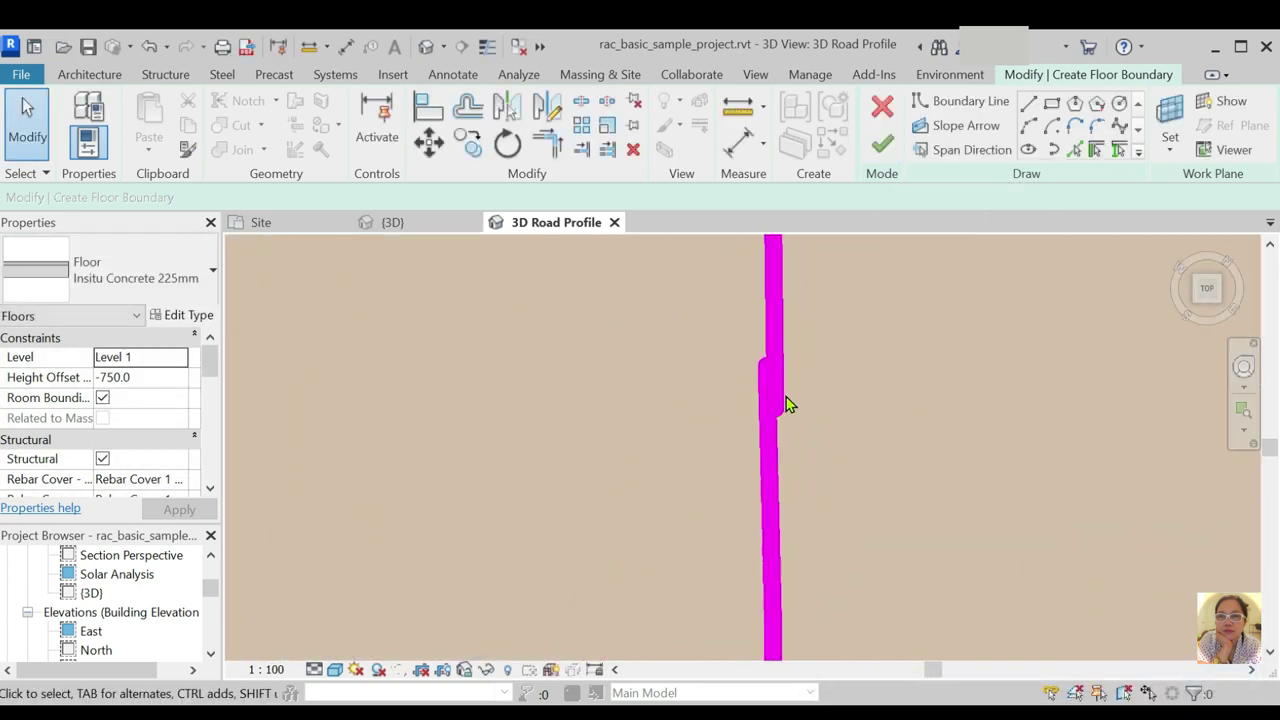
left_click(763, 449)
left_click_drag(810, 352, 808, 466)
Draw a straight line joining the two open endpoints to close the boundary gap
left_click(1029, 103)
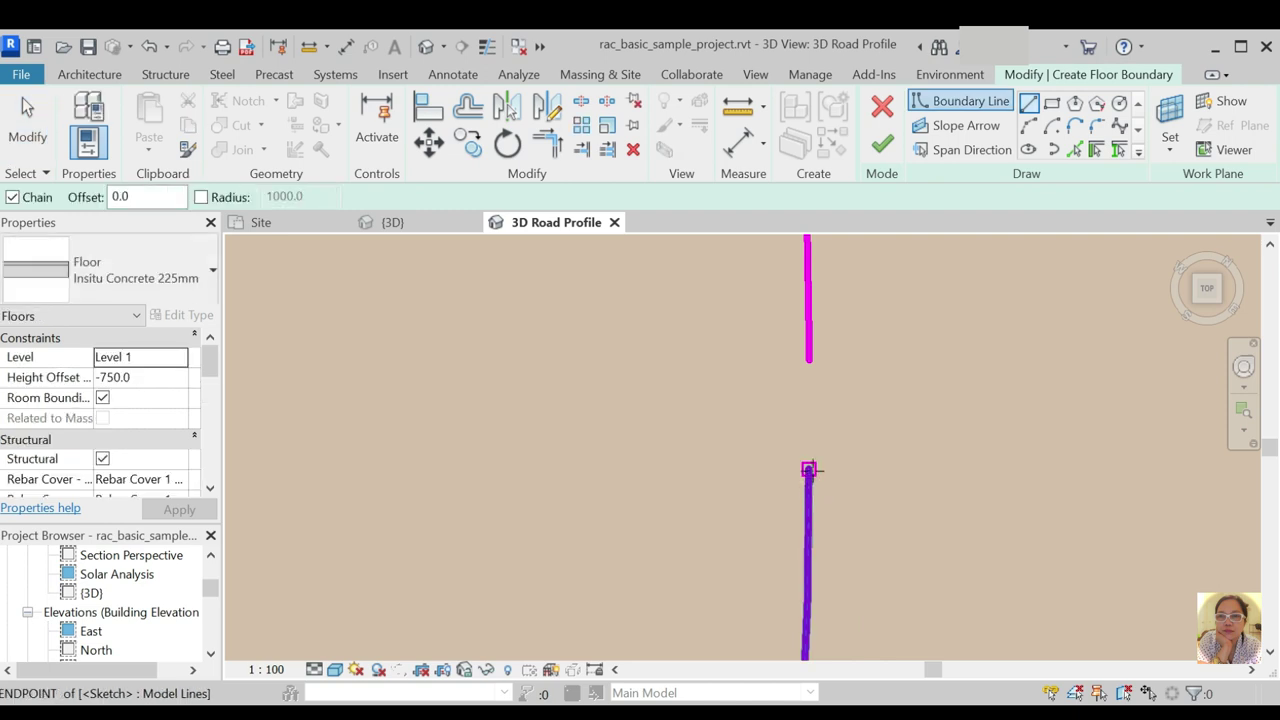
left_click(808, 467)
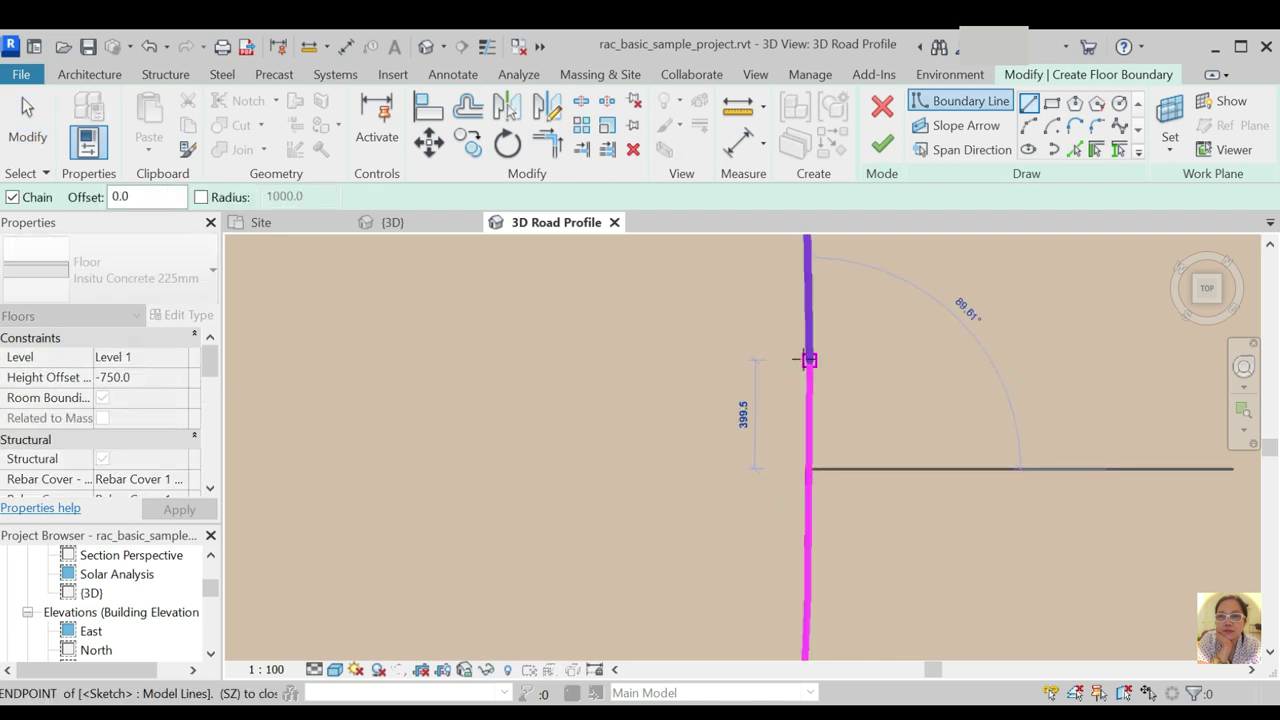
left_click(808, 357)
key("Escape")
key("Escape")
scroll(877, 423, "down", 2)
scroll(838, 424, "down", 2)
scroll(838, 424, "down", 2)
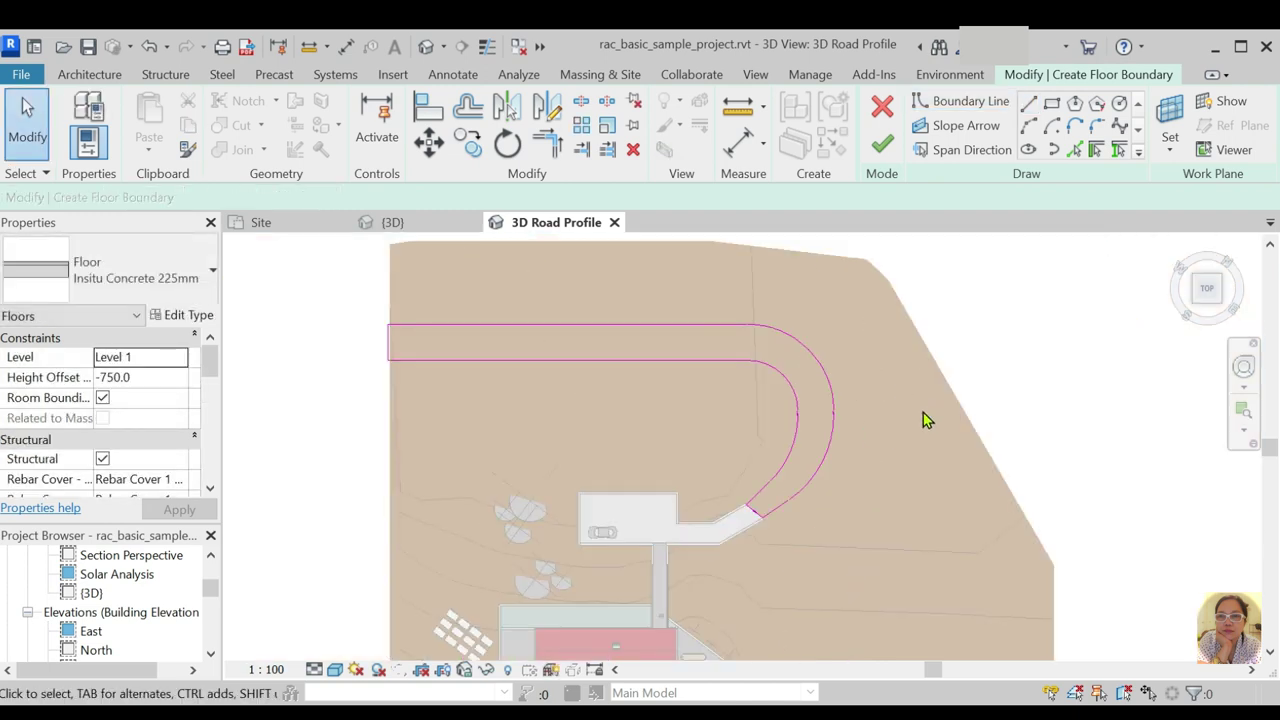
scroll(880, 300, "up", 1)
Finish the road floor sketch and orbit to view the slab beneath the brown terrain
left_click(878, 148)
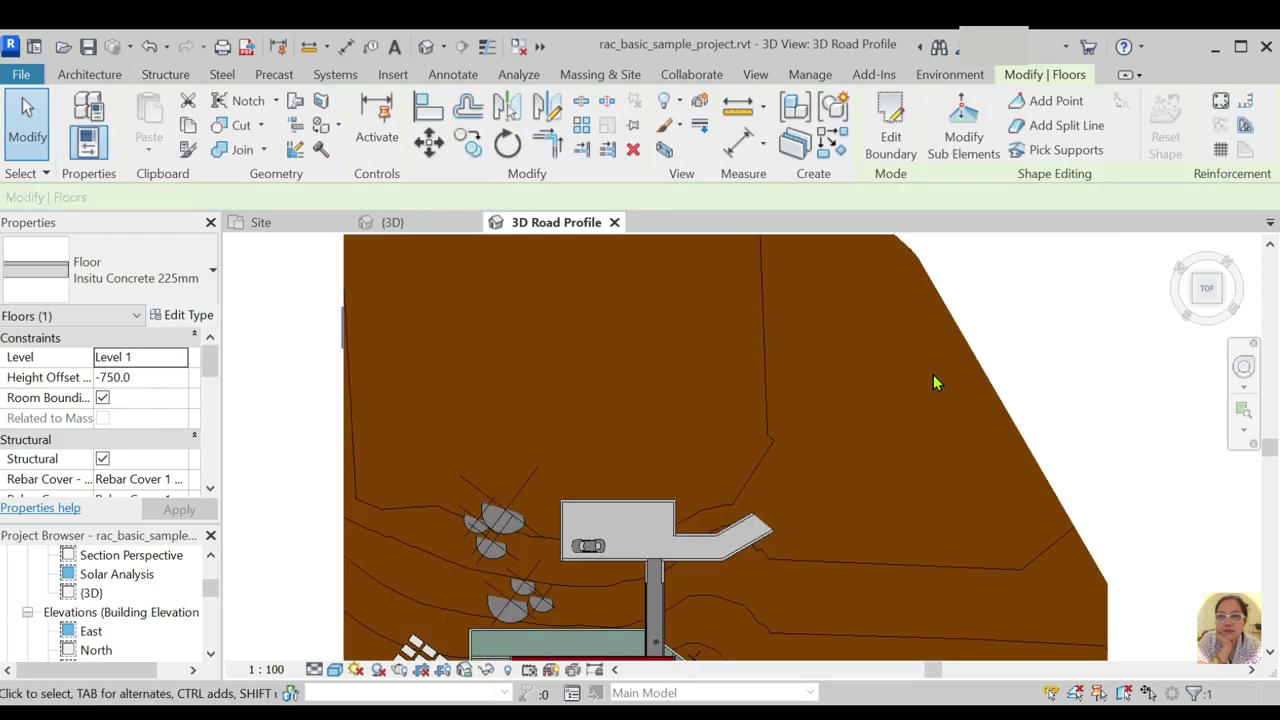
scroll(817, 377, "down", 2)
scroll(955, 482, "down", 2)
middle_click_drag(955, 482, 820, 334, "shift")
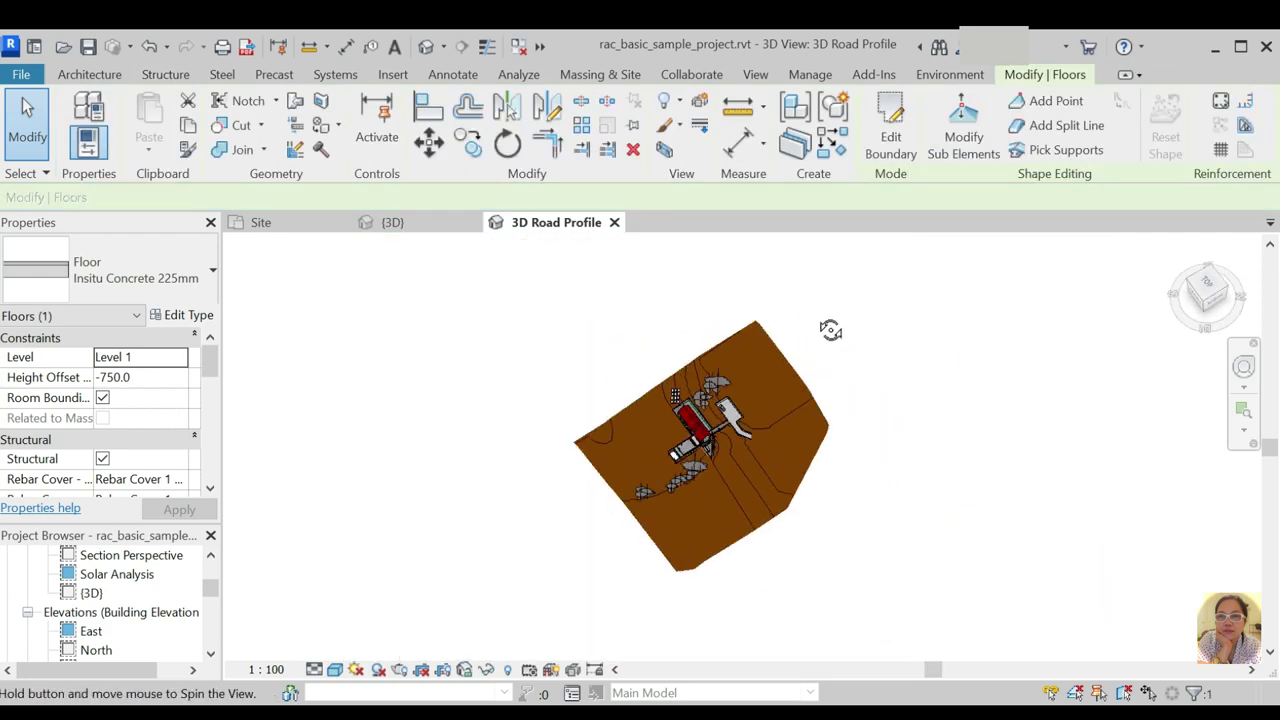
mouse_move(809, 582)
middle_mouse_down("shift")
mouse_move(788, 424)
mouse_move(754, 343)
mouse_move(794, 451)
mouse_move(755, 400)
middle_mouse_up("shift")
scroll(755, 400, "up", 3)
scroll(804, 425, "up", 2)
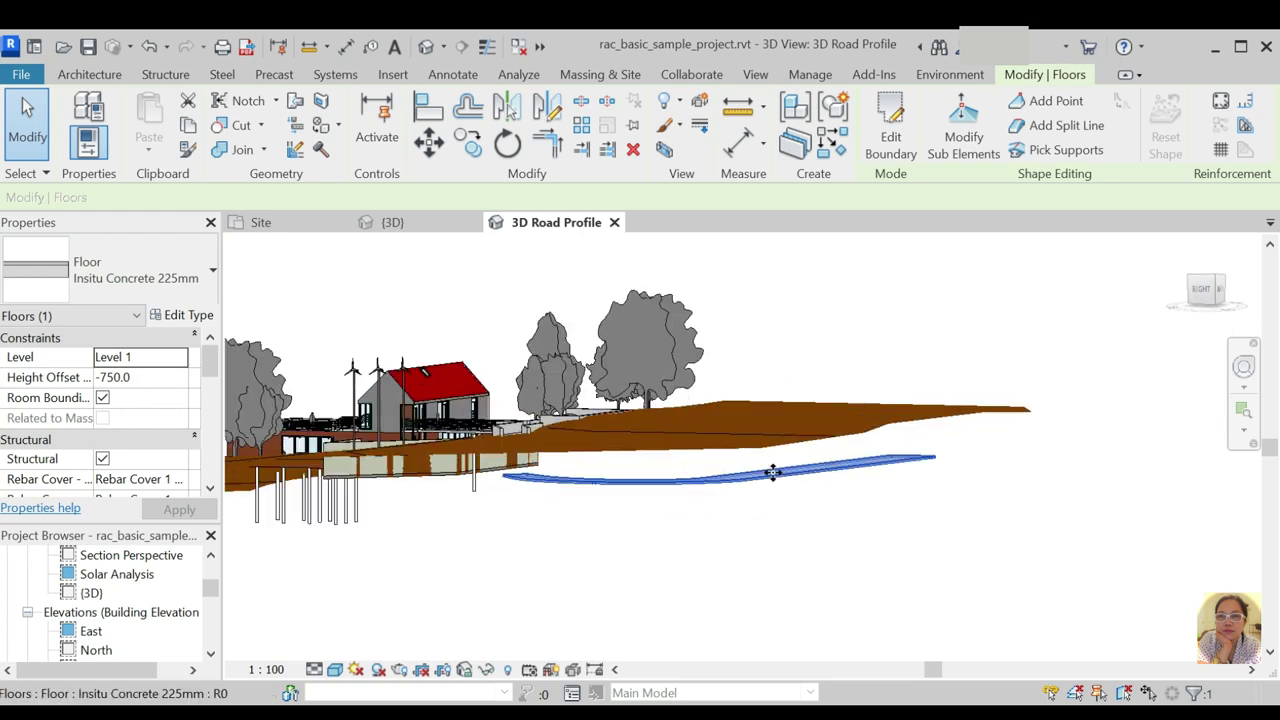
scroll(771, 471, "up", 2)
scroll(845, 545, "down", 2)
scroll(857, 523, "down", 1)
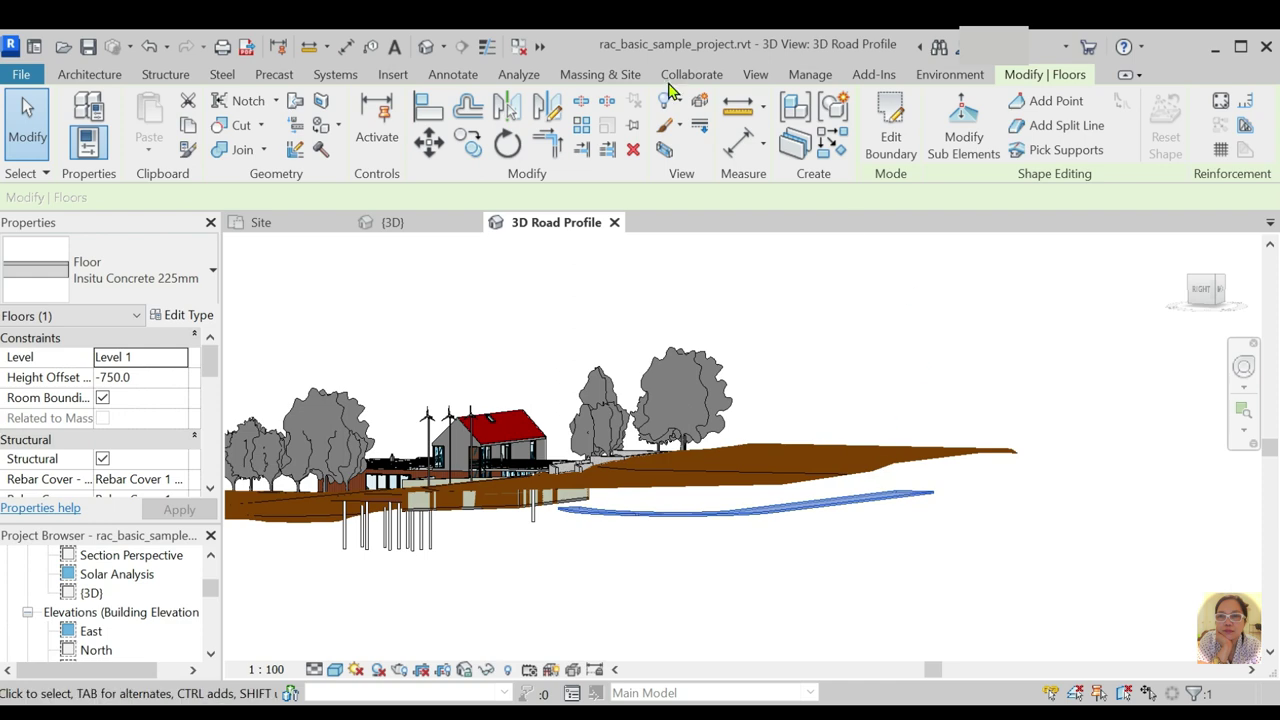
Apply Shape by Topography to the road floor using the terrain surface
left_click(950, 78)
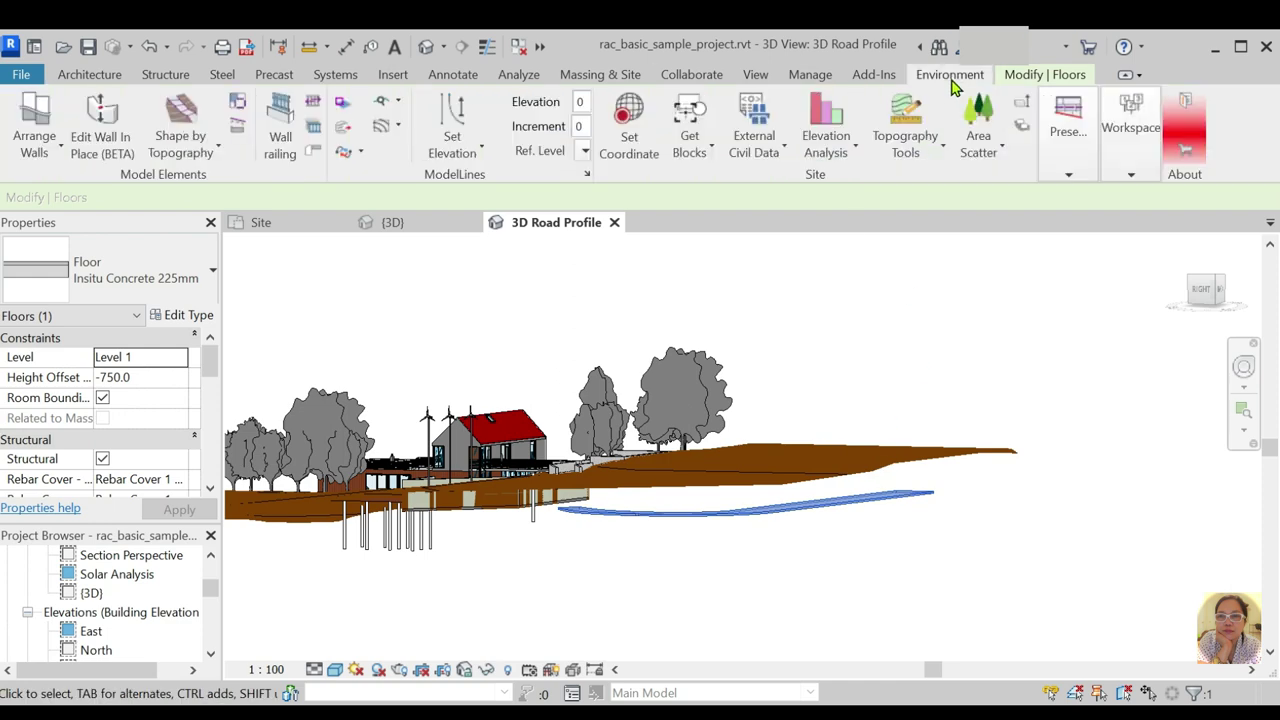
left_click(181, 150)
left_click(225, 184)
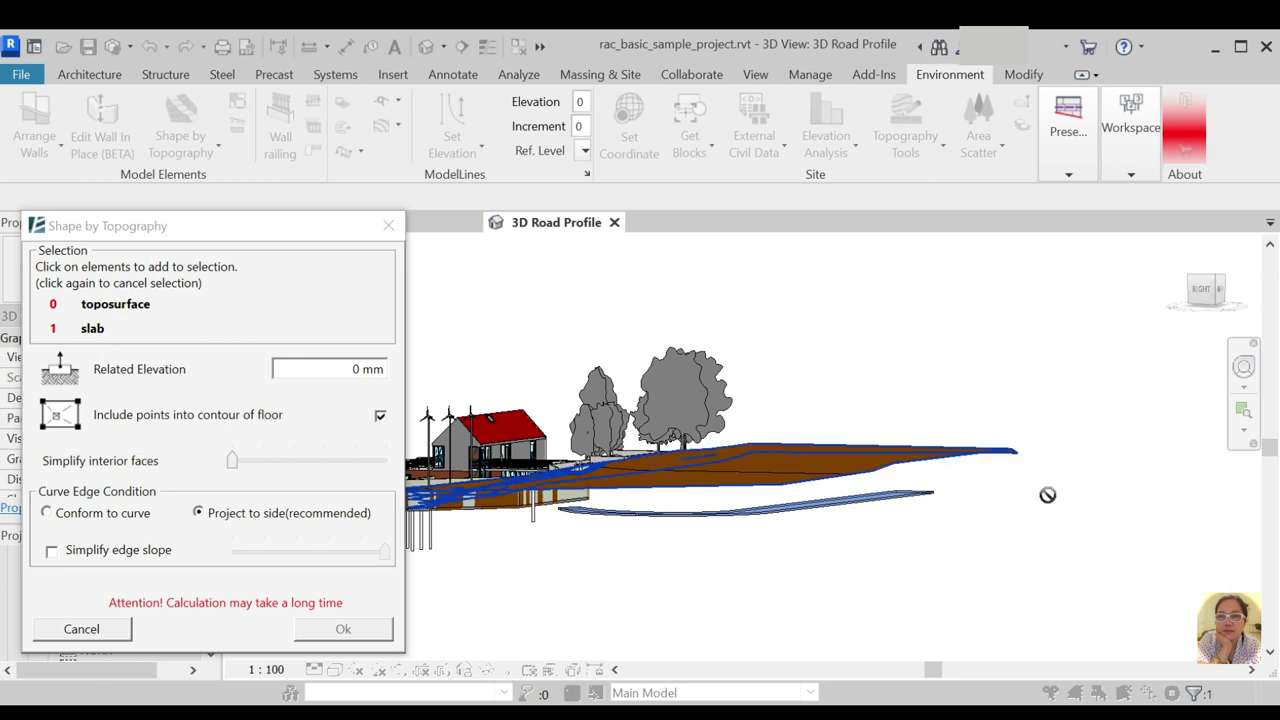
left_click(903, 460)
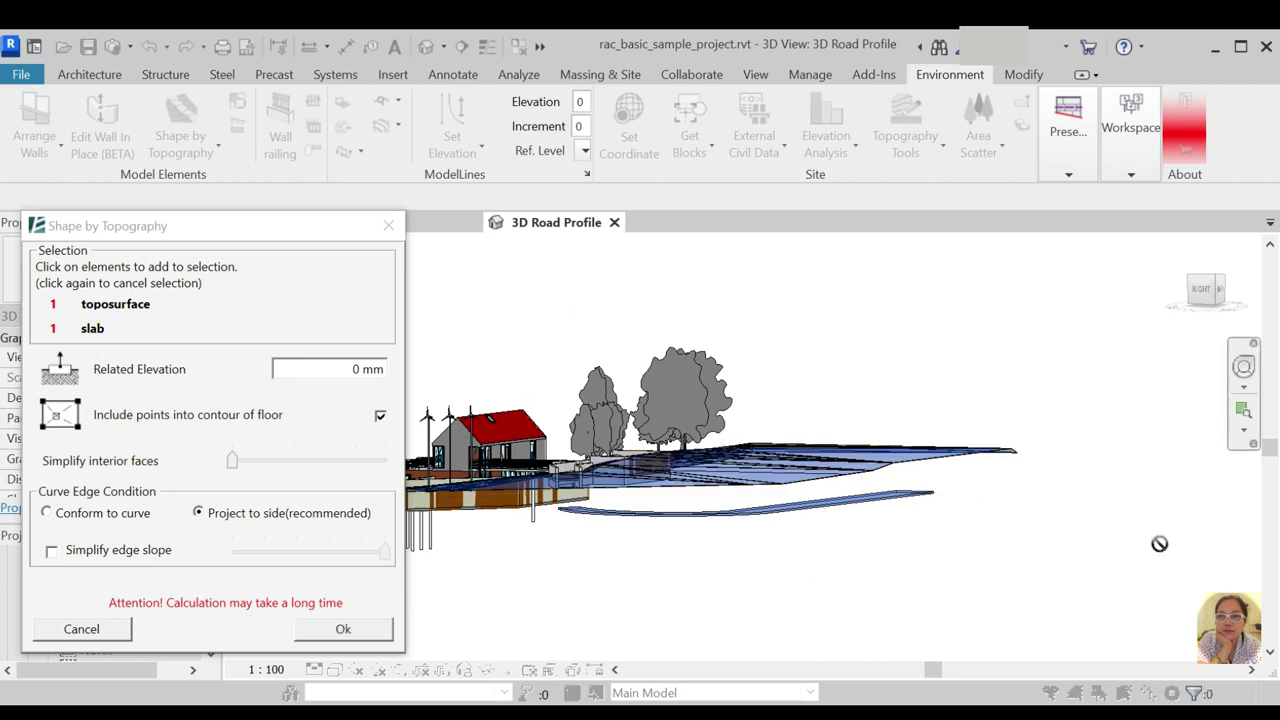
left_click(347, 629)
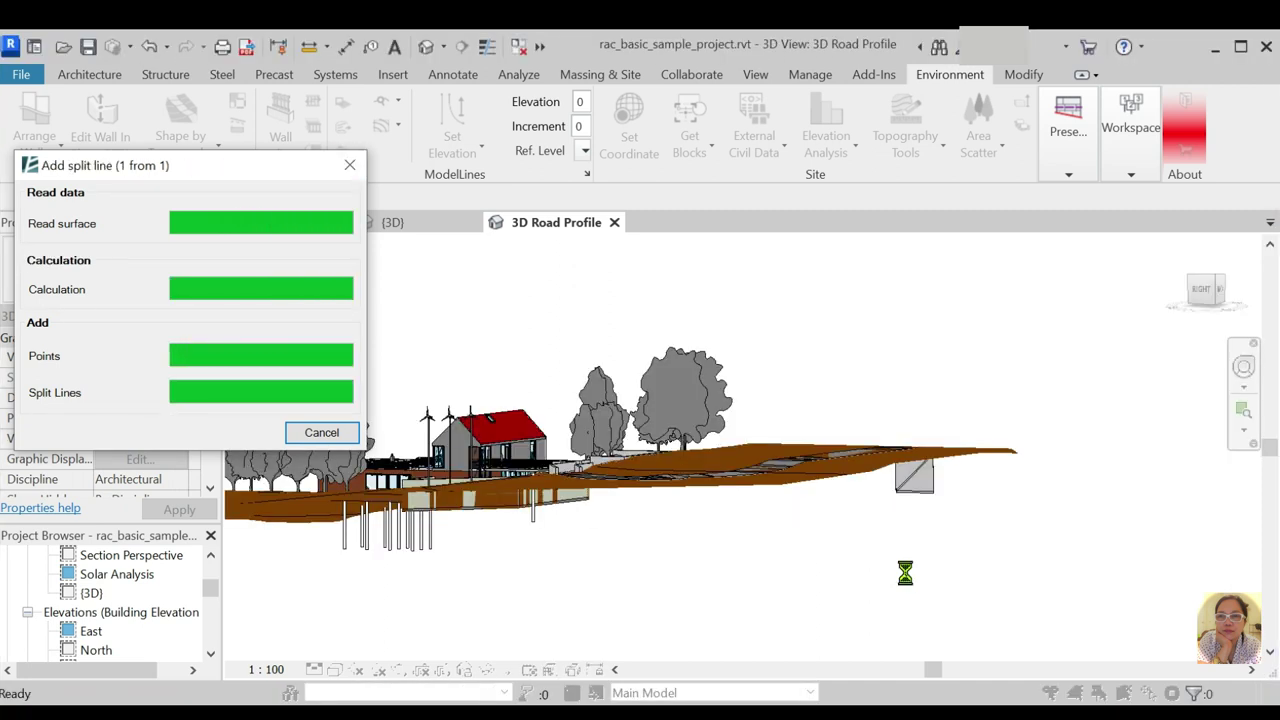
mouse_move(908, 583)
middle_mouse_down("shift")
mouse_move(921, 594)
mouse_move(593, 550)
mouse_move(686, 594)
mouse_move(831, 580)
mouse_move(680, 590)
middle_mouse_up("shift")
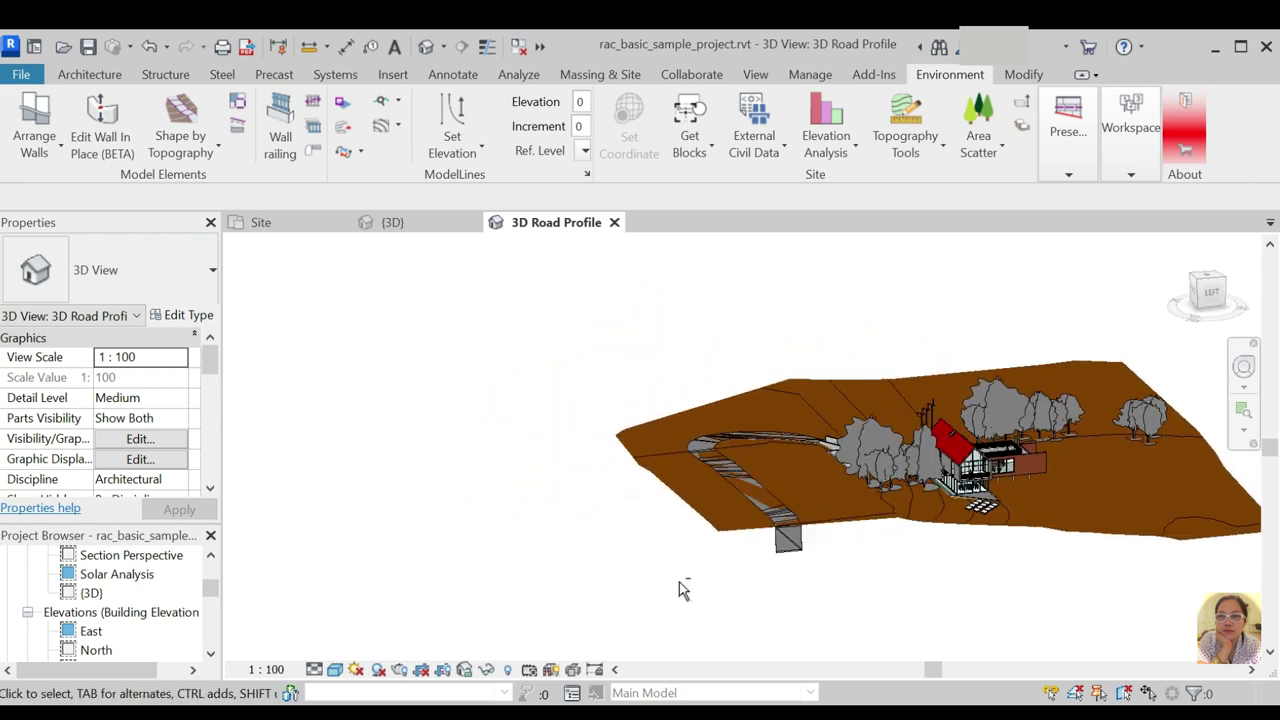
Select the road floor and try editing a far-end vertex, then cancel
scroll(830, 570, "up", 2)
scroll(770, 530, "up", 3)
scroll(830, 470, "up", 2)
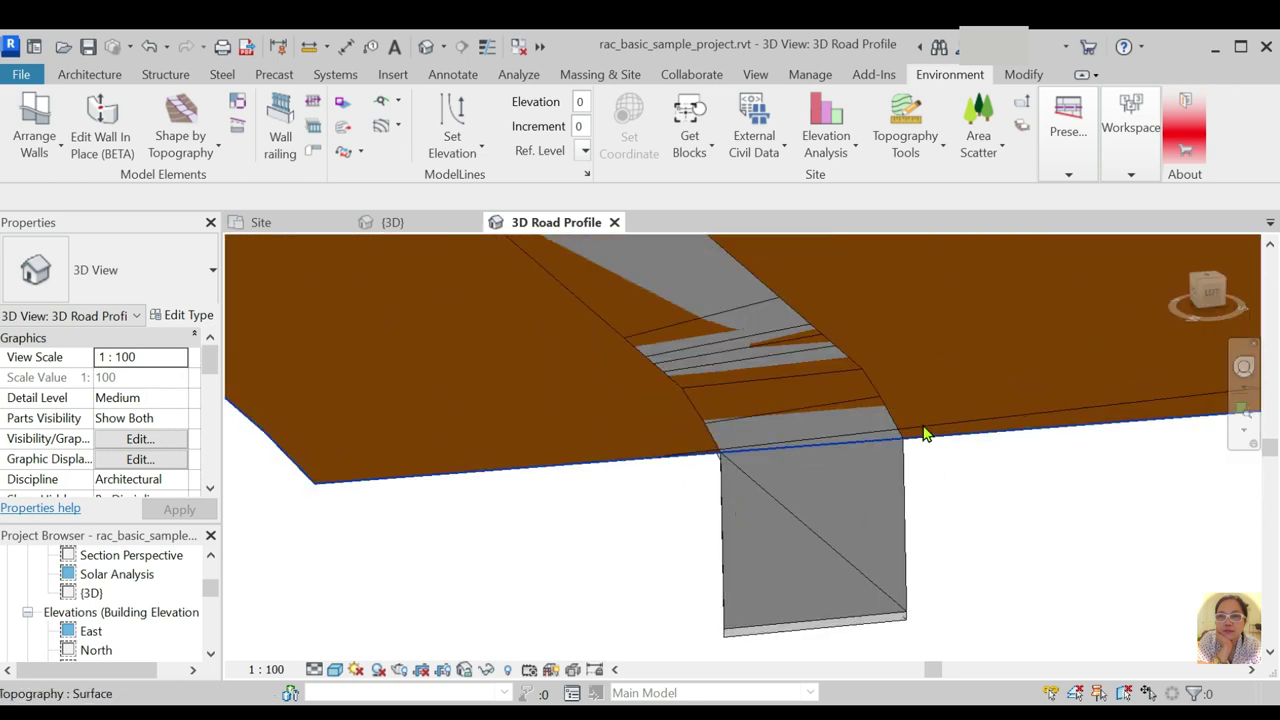
scroll(937, 471, "up", 2)
scroll(903, 420, "up", 2)
scroll(877, 543, "up", 1)
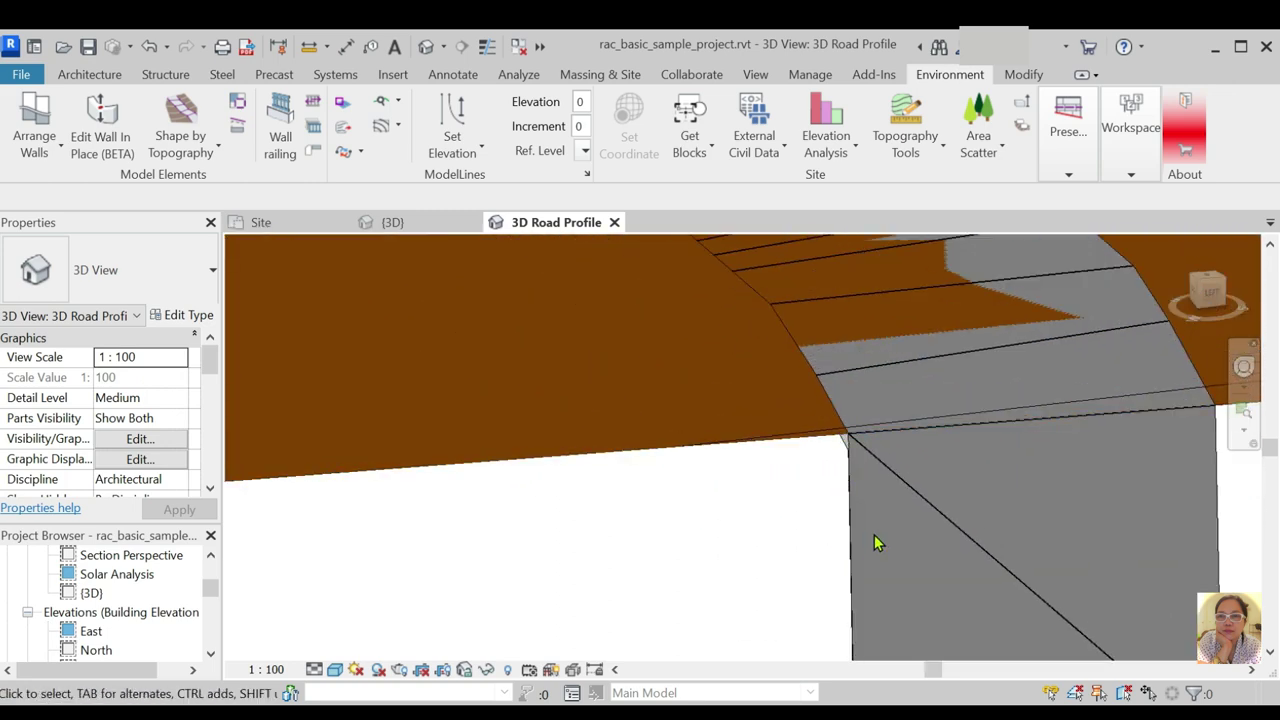
left_click(855, 528)
scroll(840, 522, "down", 3)
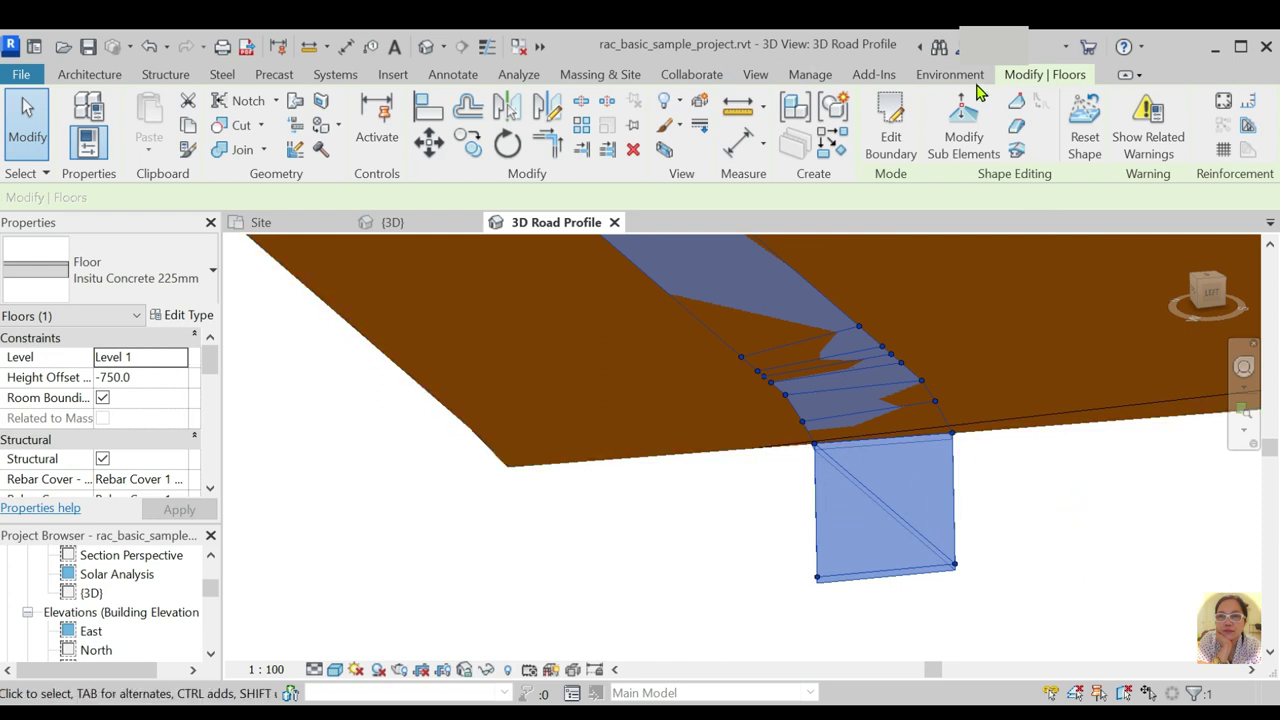
left_click(963, 128)
left_click(812, 441)
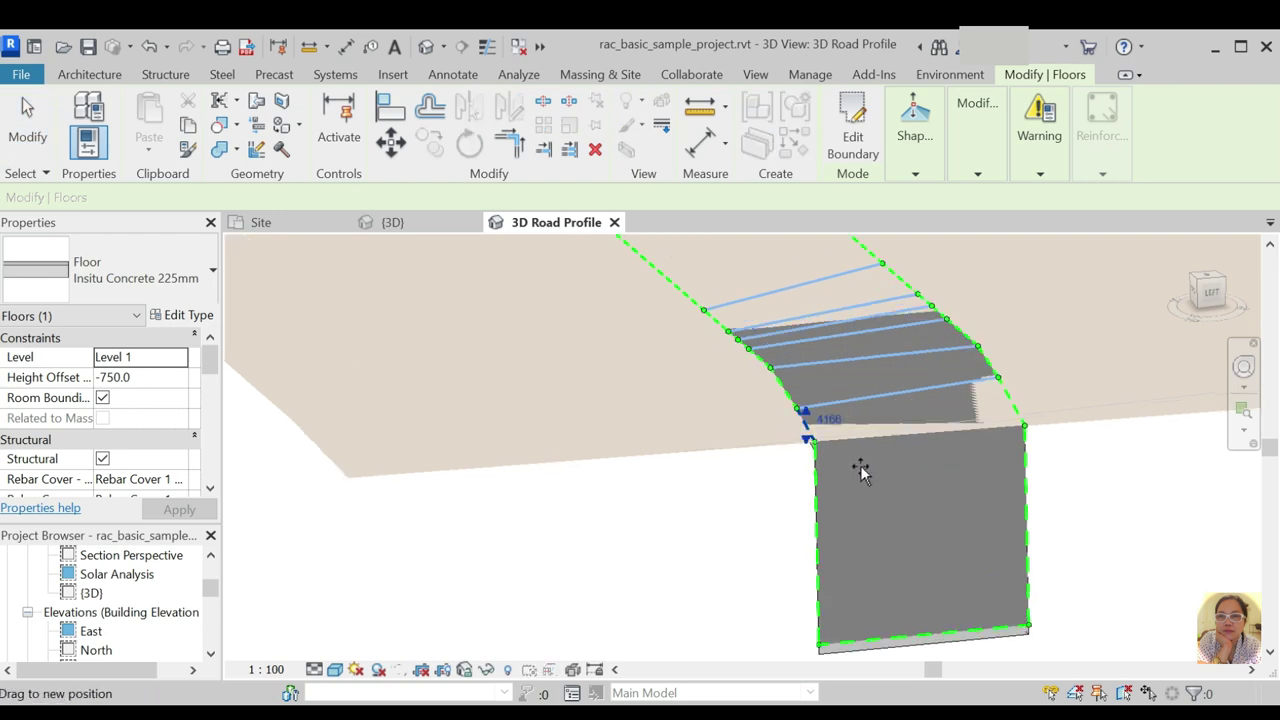
key("Escape")
Reselect the floor in Modify Sub Elements and pick its top end corner point
scroll(811, 459, "up", 2)
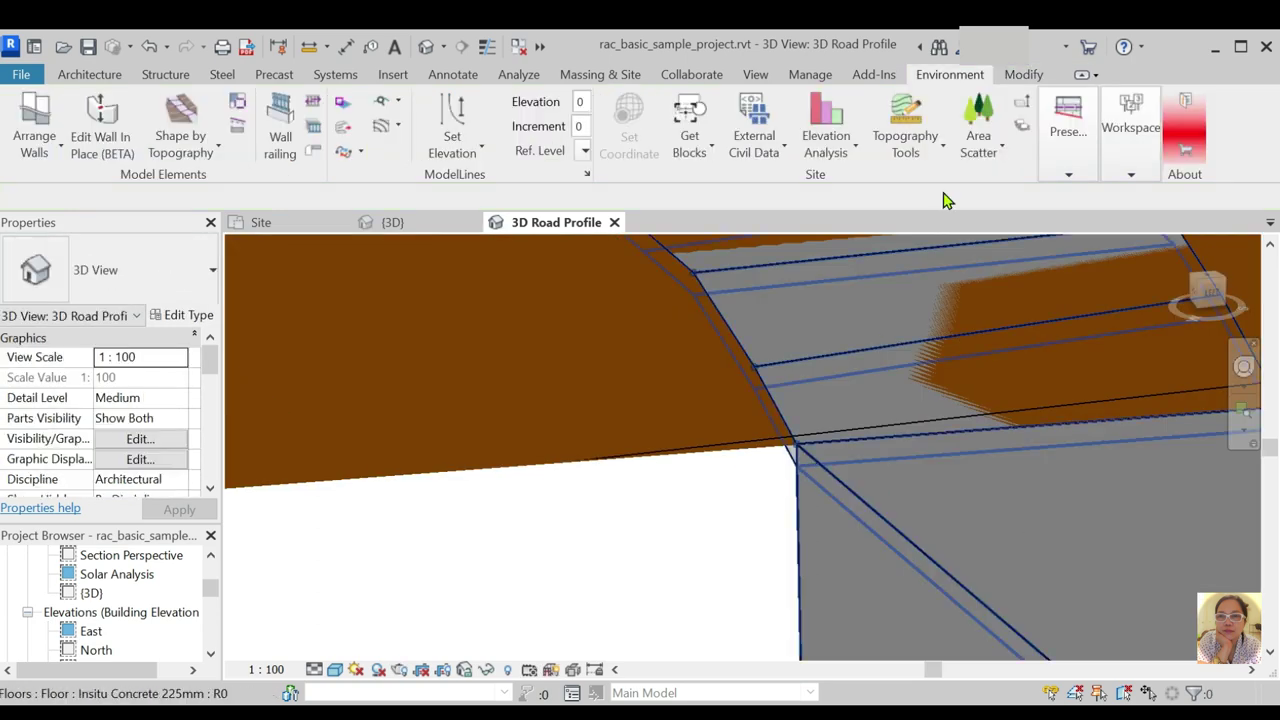
left_click(940, 300)
left_click(963, 128)
left_click_drag(737, 414, 886, 523)
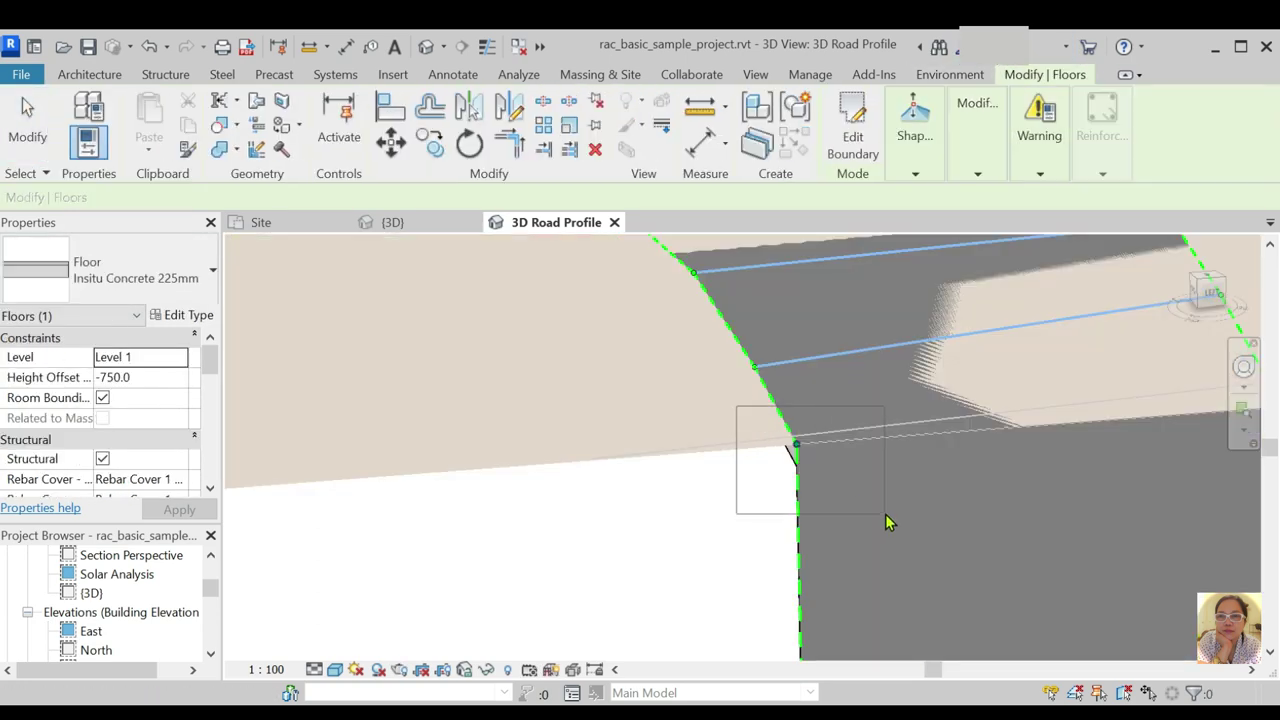
left_click(836, 448)
key("Escape")
Raise the bottom end edge and bottom-right corner to elevation 3958.2
scroll(735, 500, "down", 3)
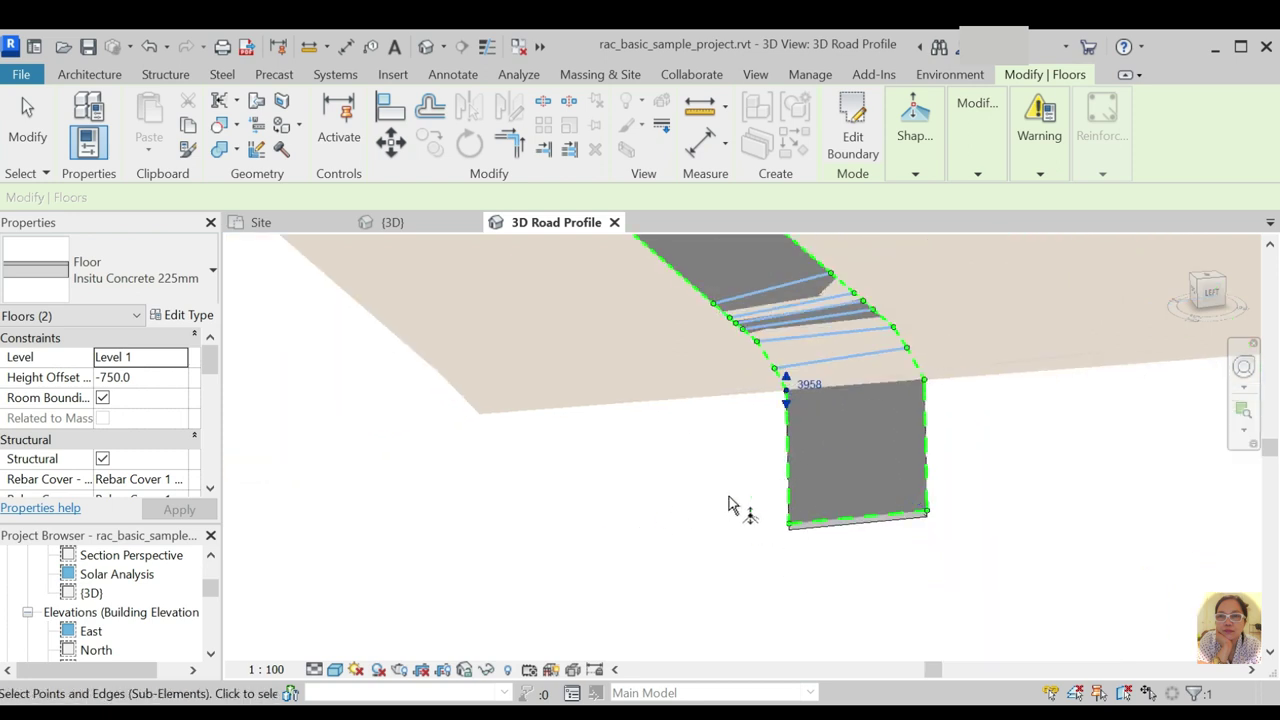
left_click(828, 519)
key("Escape")
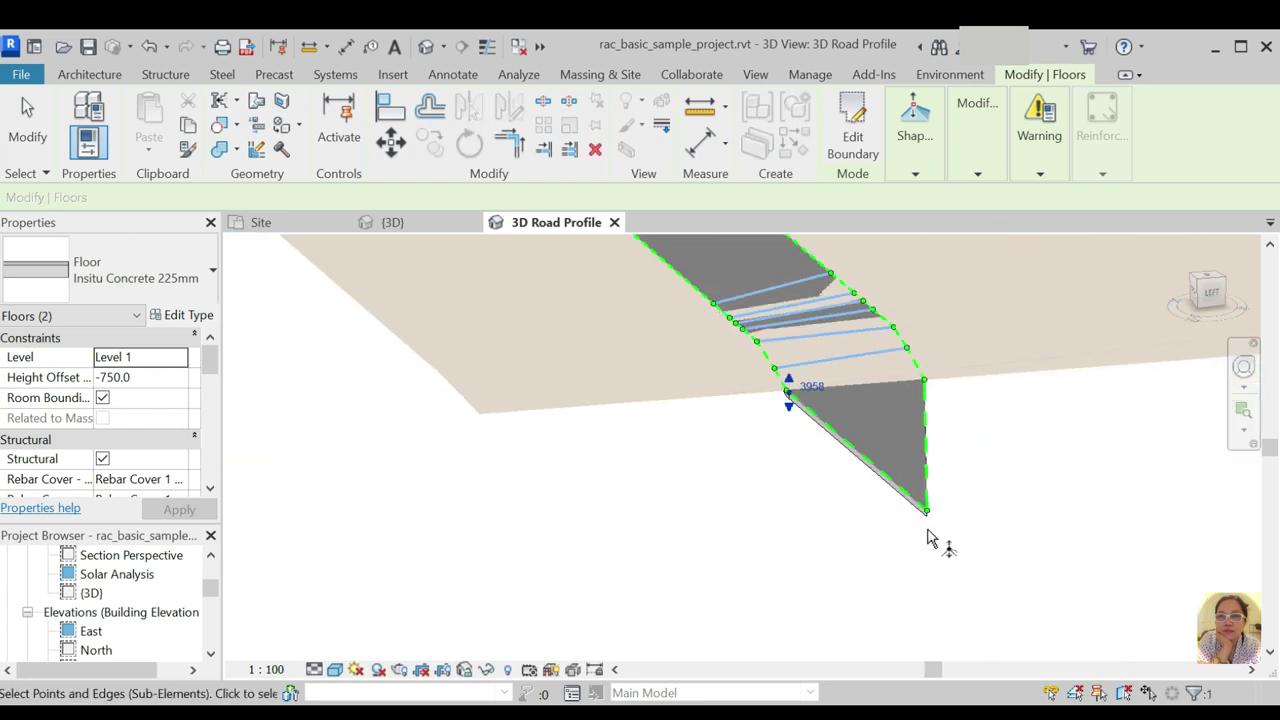
left_click(926, 511)
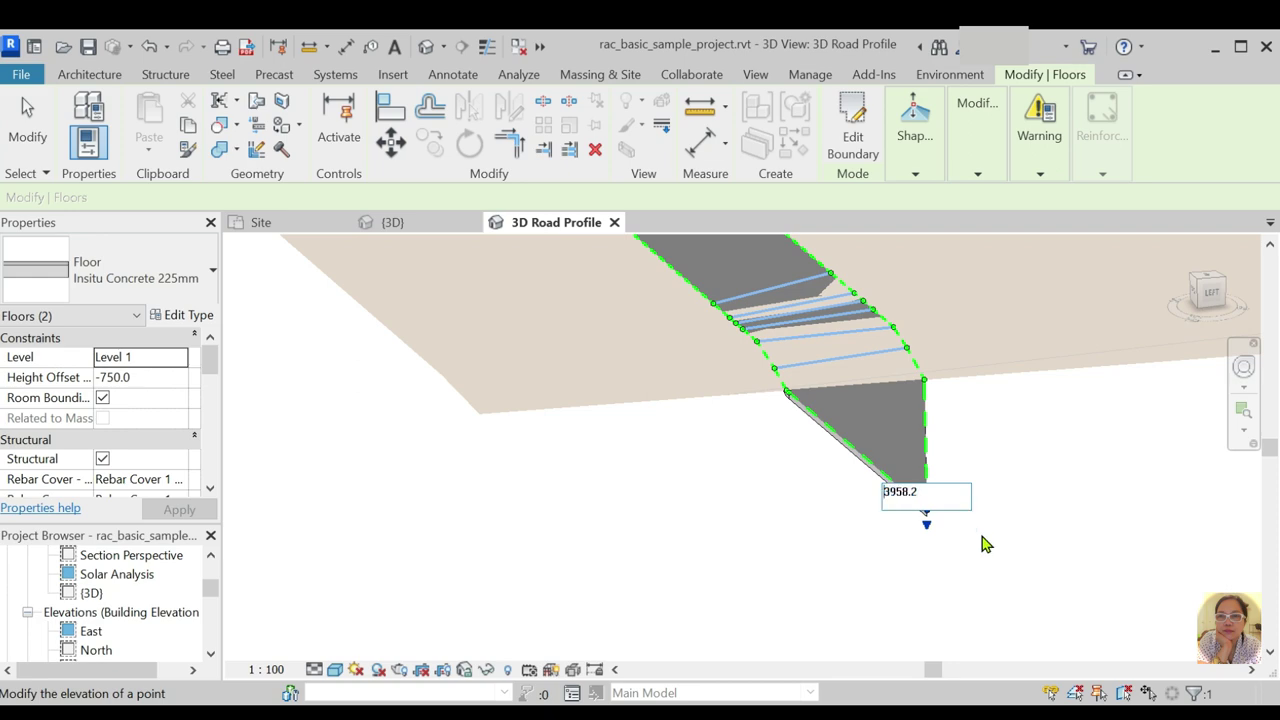
key("Return")
key("Escape")
Uncheck Topography in Visibility/Graphics (VG) so the terrain disappears from the 3D Road Profile view
scroll(840, 563, "down", 5)
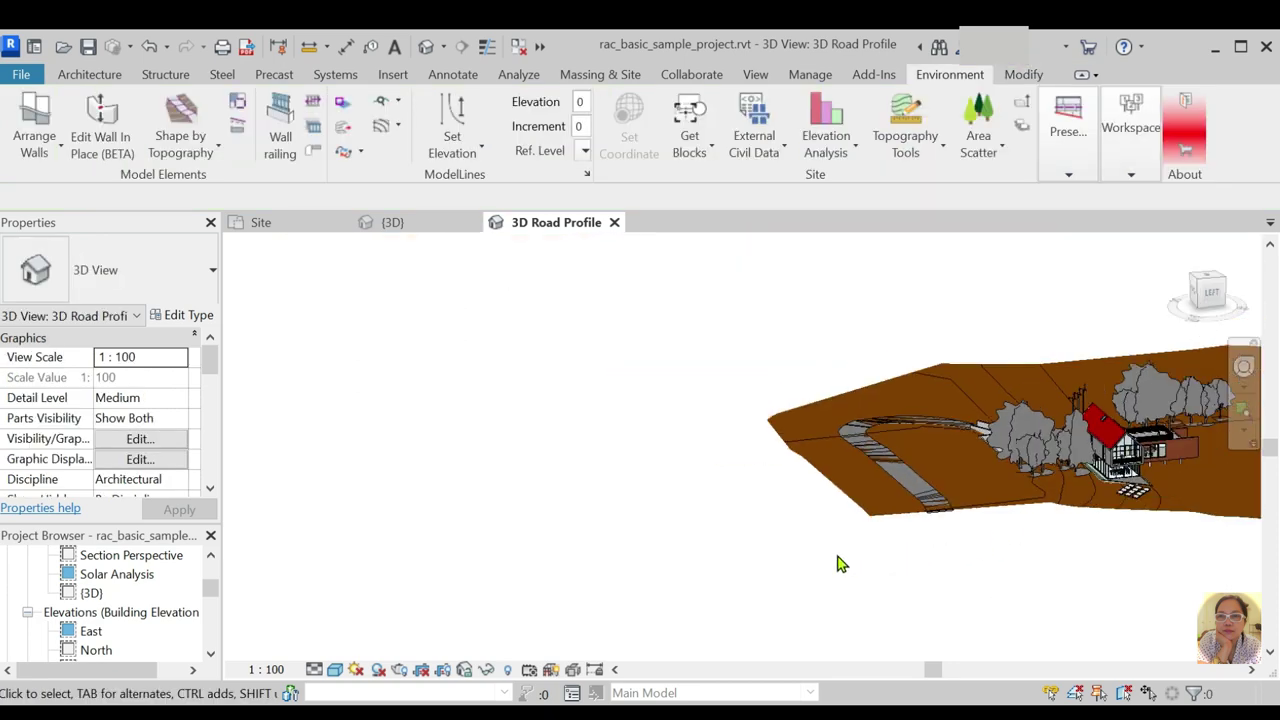
mouse_move(840, 563)
middle_mouse_down("shift")
mouse_move(963, 620)
mouse_move(995, 590)
middle_mouse_up("shift")
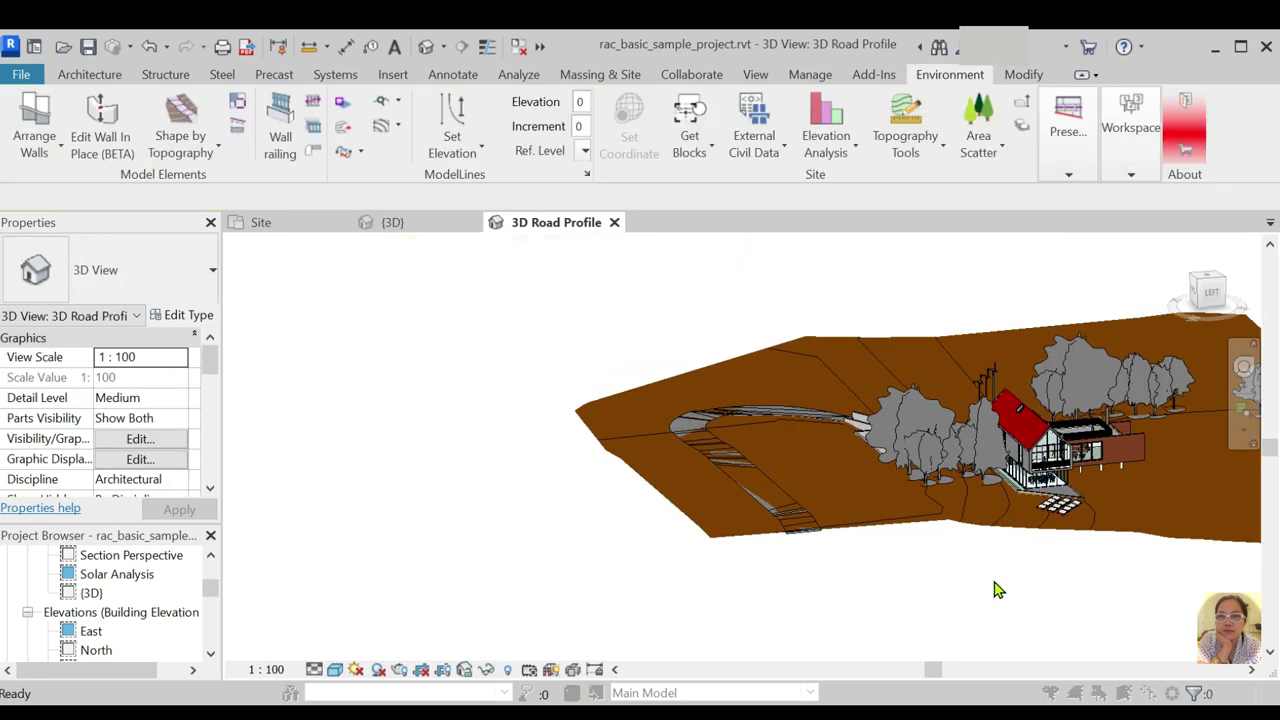
key("v")
key("g")
scroll(348, 505, "down", 15)
scroll(348, 505, "down", 1)
left_click(313, 464)
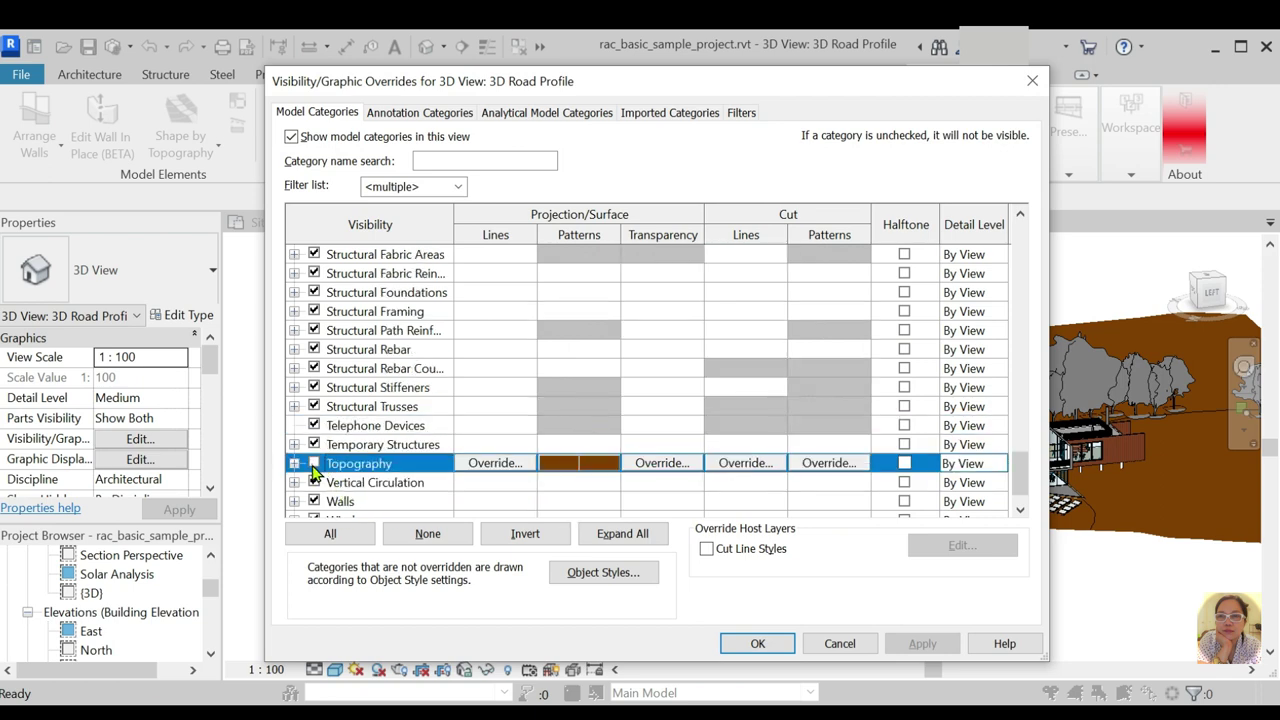
left_click(760, 648)
mouse_move(891, 571)
middle_mouse_down("shift")
mouse_move(994, 572)
mouse_move(1005, 610)
middle_mouse_up("shift")
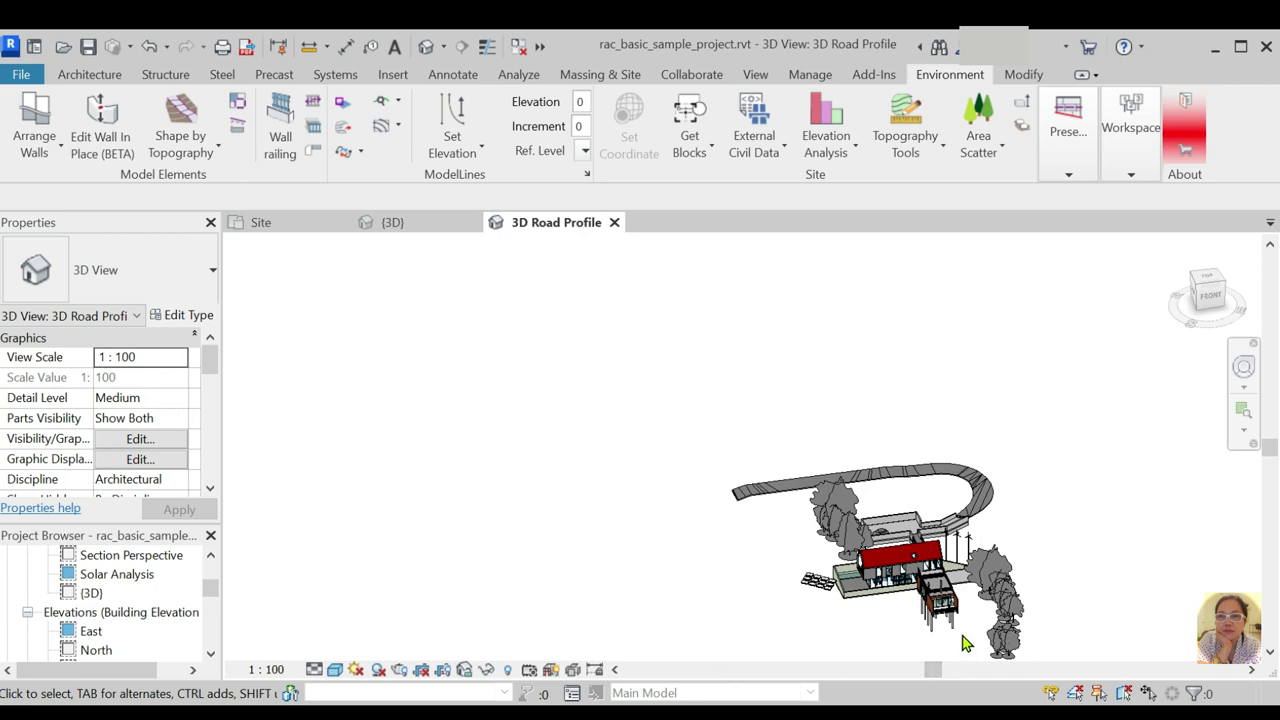
Hide the Floors' Split Lines and Folding Lines subcategories in Visibility/Graphics
scroll(1054, 517, "up", 3)
scroll(1045, 560, "up", 3)
scroll(1000, 600, "up", 2)
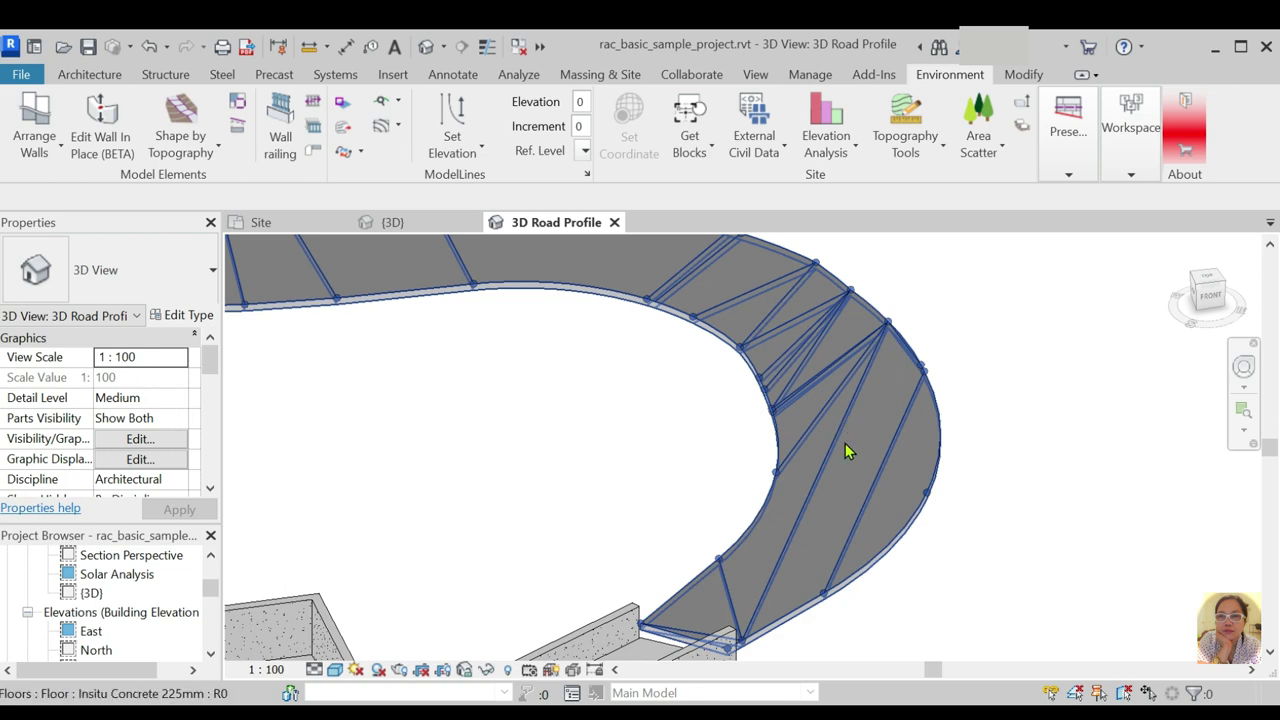
key("v")
key("g")
left_click(380, 462)
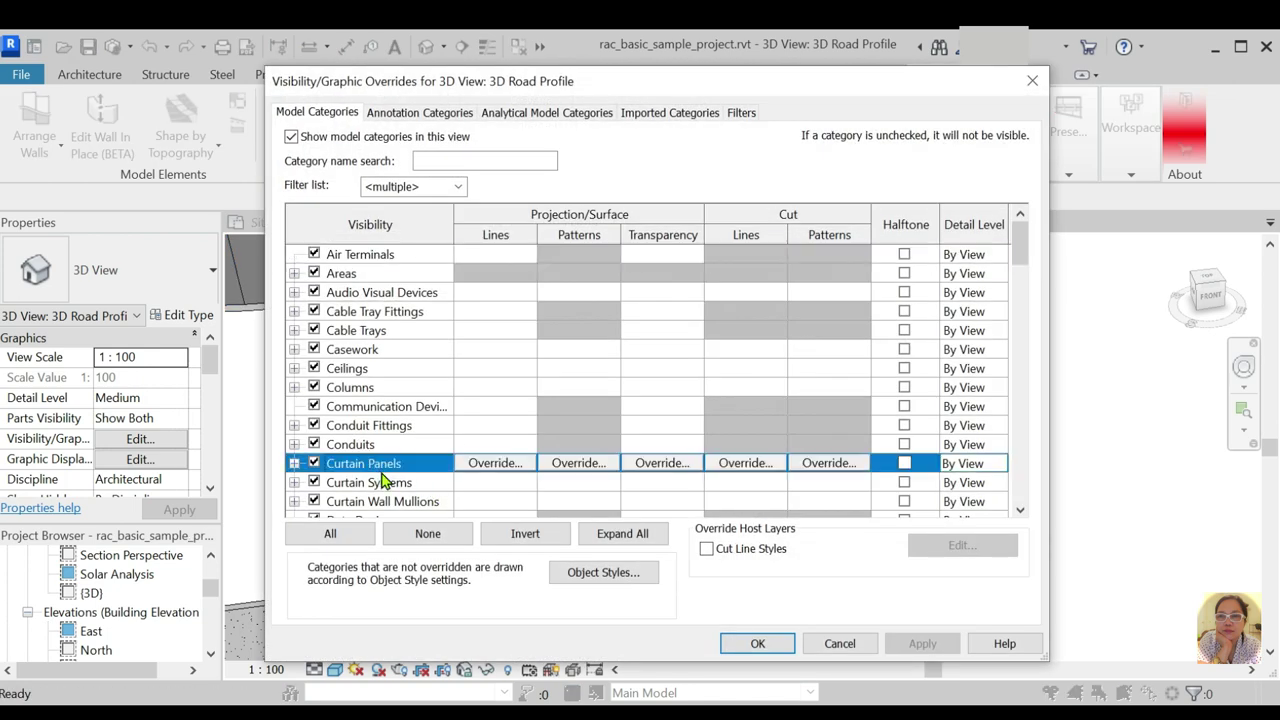
scroll(395, 470, "down", 5)
left_click(395, 482)
scroll(400, 418, "down", 2)
scroll(306, 470, "down", 1)
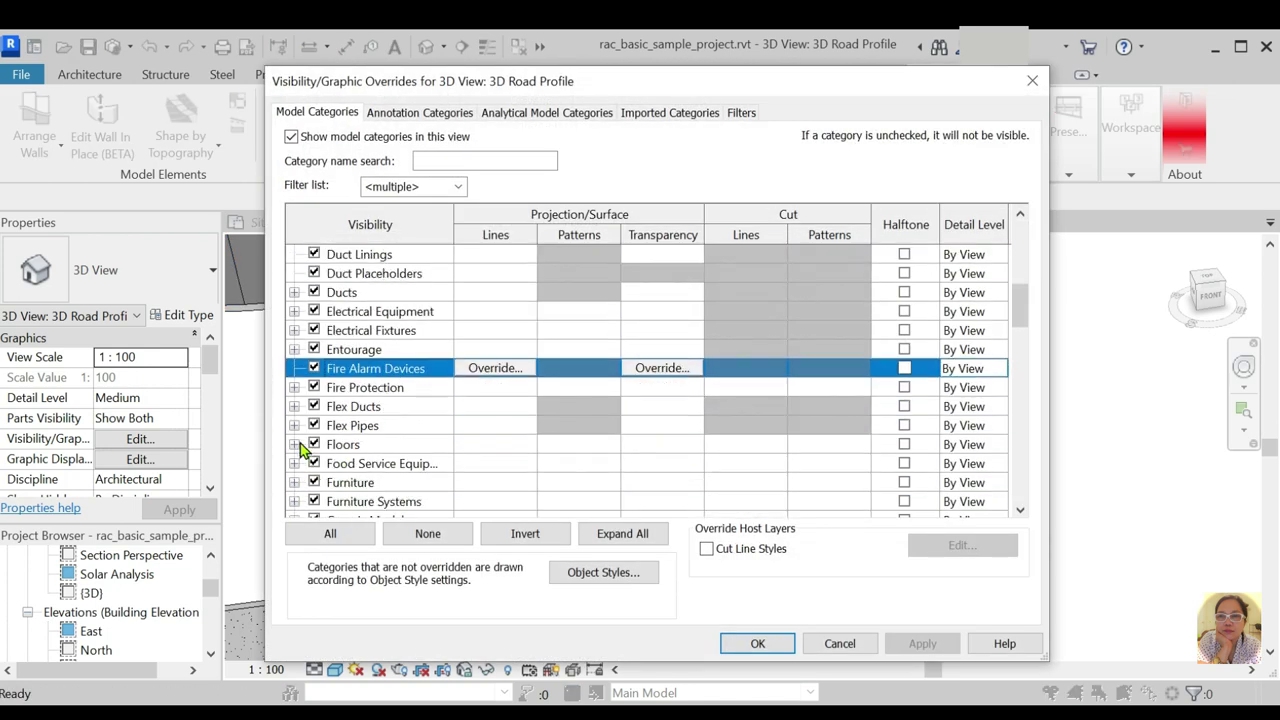
left_click(294, 444)
left_click(334, 503)
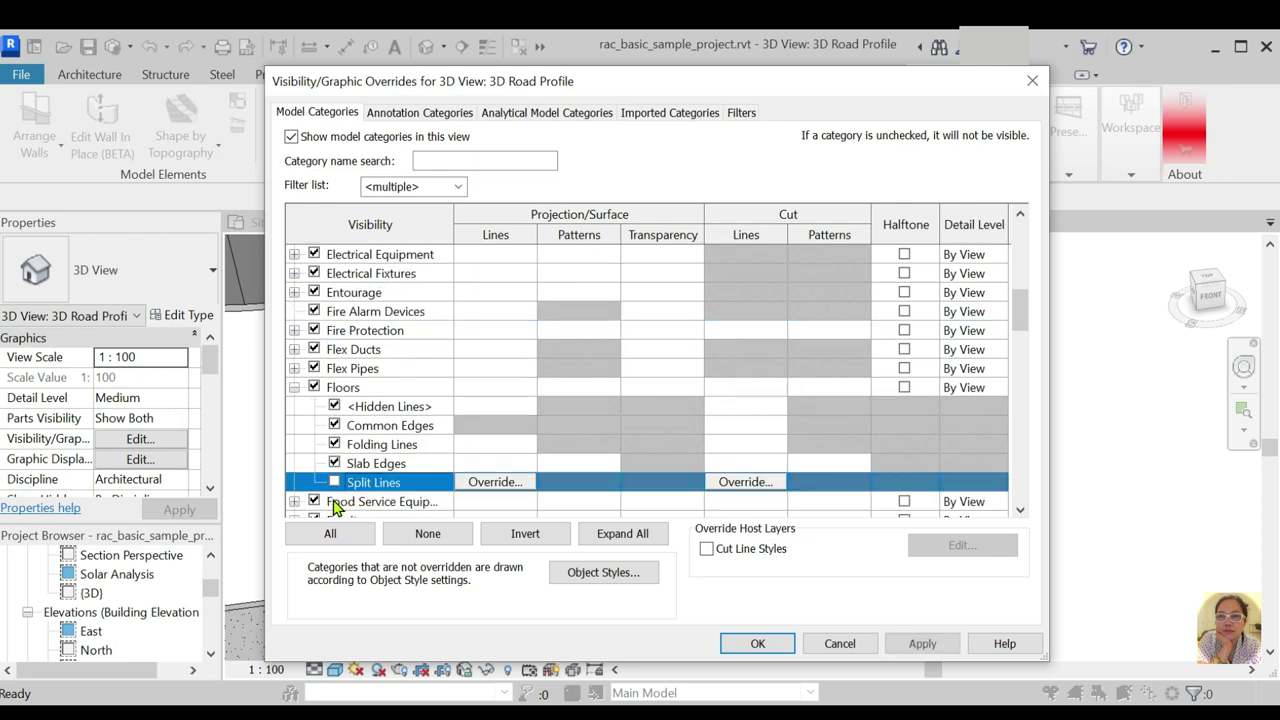
left_click(333, 444)
left_click(760, 643)
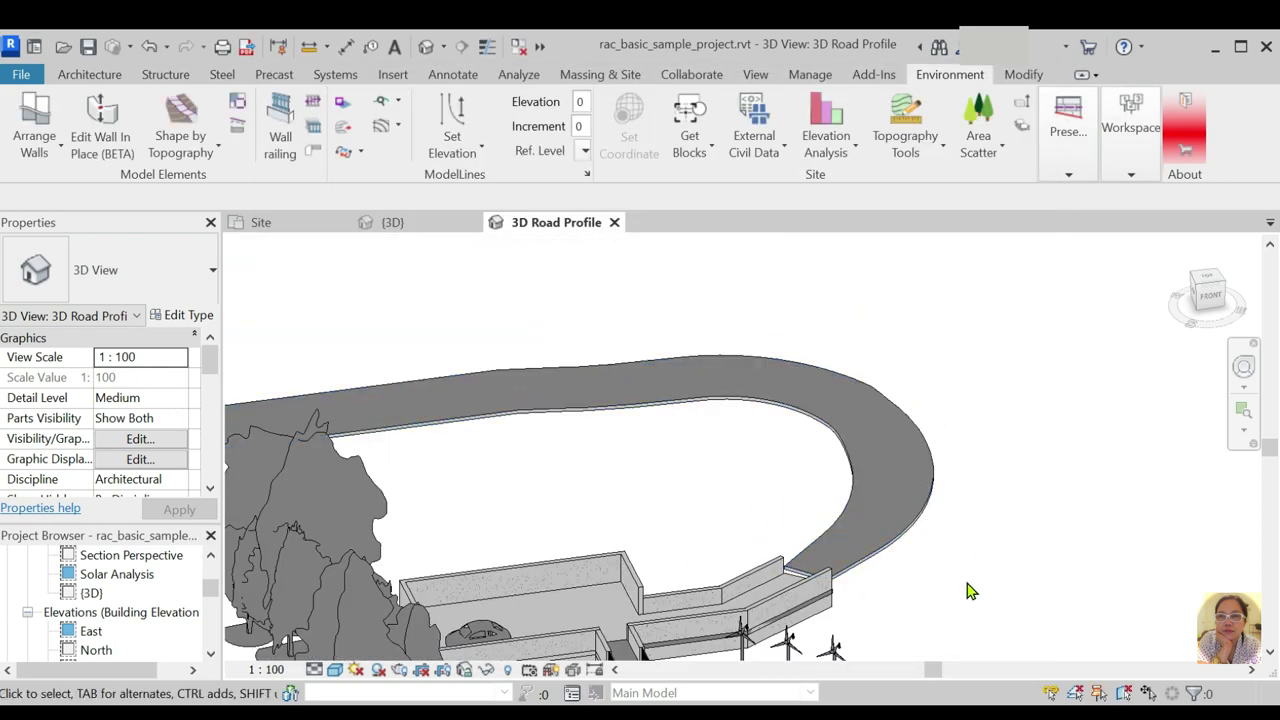
Orbit and zoom around the site to inspect the smooth road surface
scroll(971, 591, "up", 3)
scroll(877, 606, "up", 3)
scroll(760, 437, "down", 5)
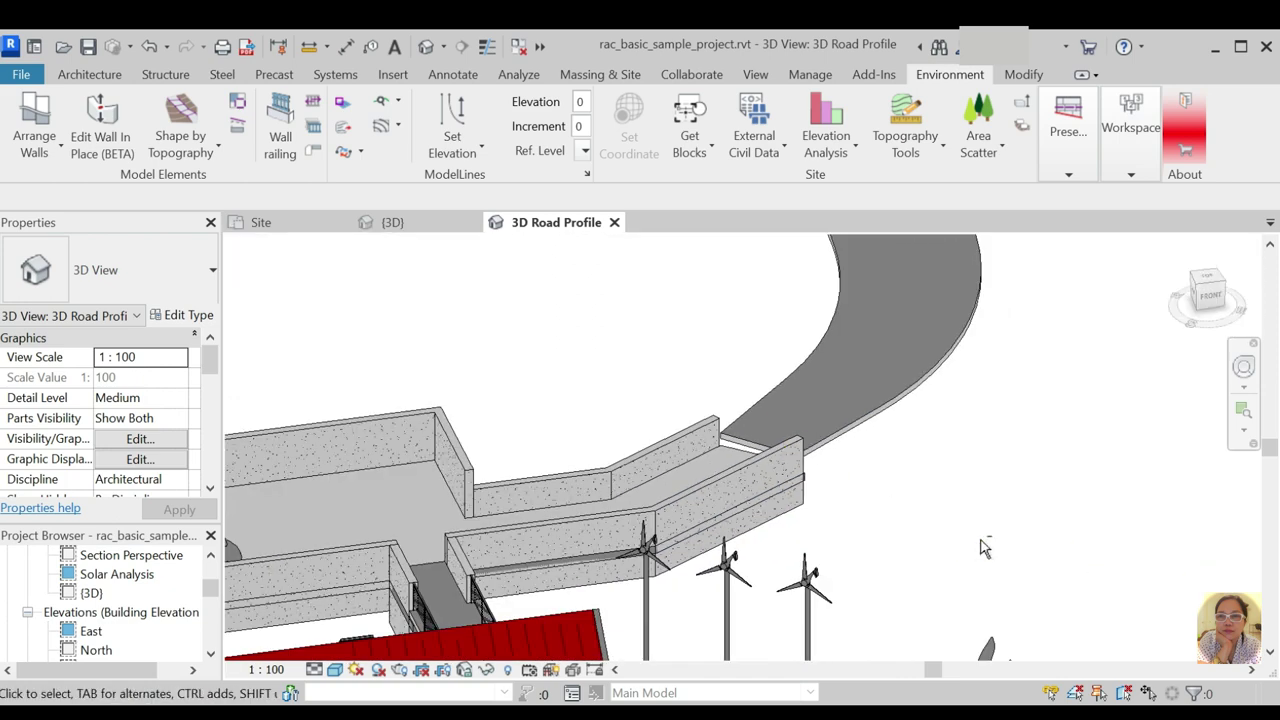
middle_click_drag(983, 543, 800, 609, "shift")
scroll(800, 609, "down", 5)
middle_click_drag(920, 414, 818, 535, "shift")
scroll(763, 458, "up", 5)
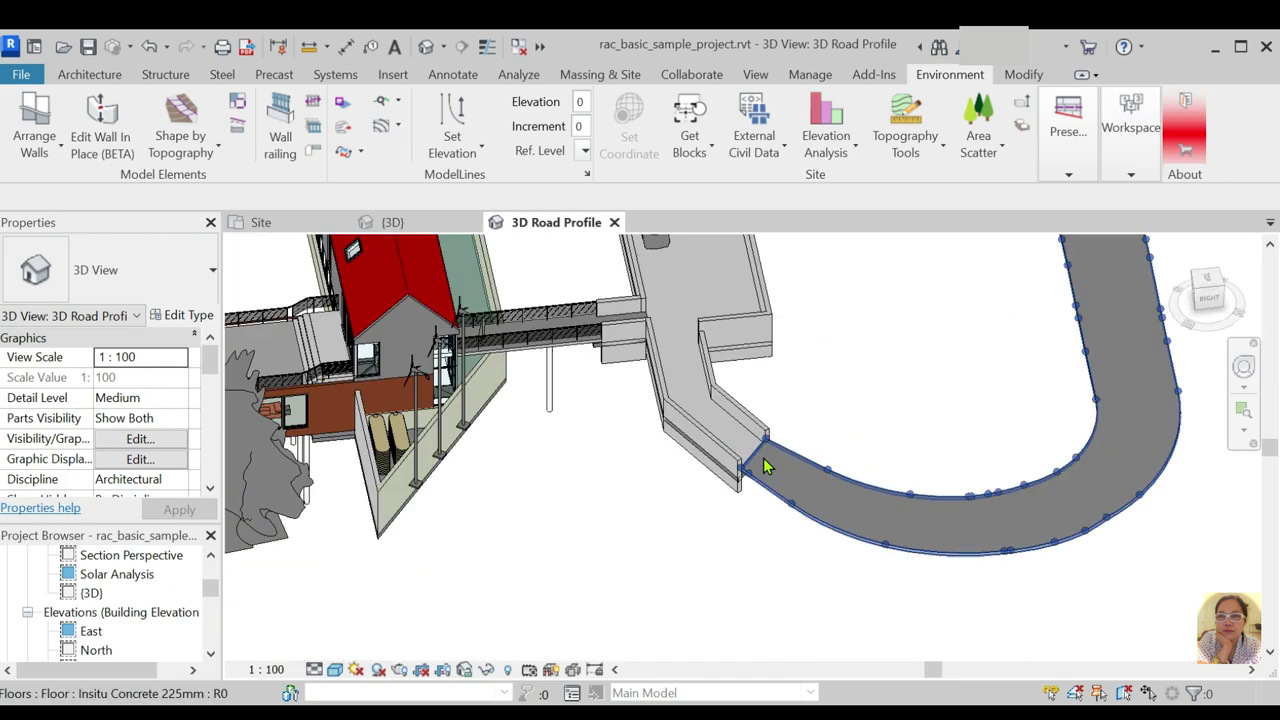
scroll(765, 460, "up", 3)
scroll(768, 462, "up", 3)
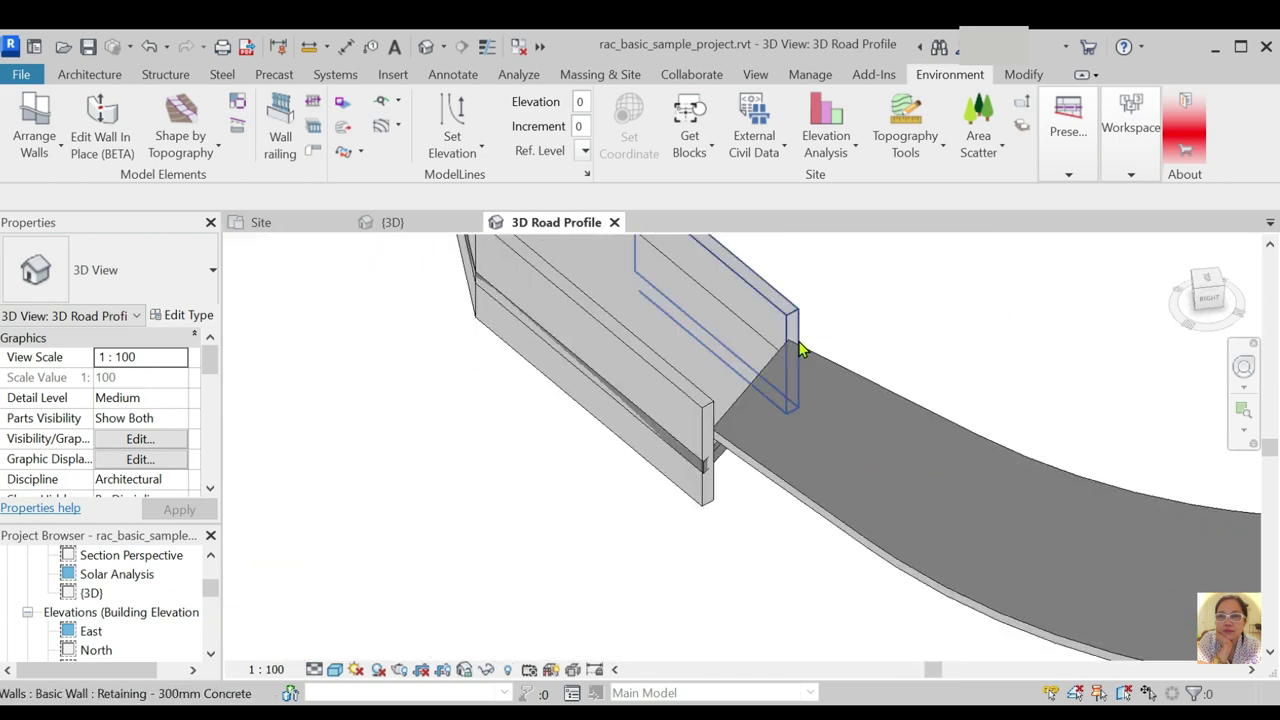
Edit the road floor's points and set the wall-end corner point to 2800
left_click(770, 475)
scroll(734, 471, "up", 3)
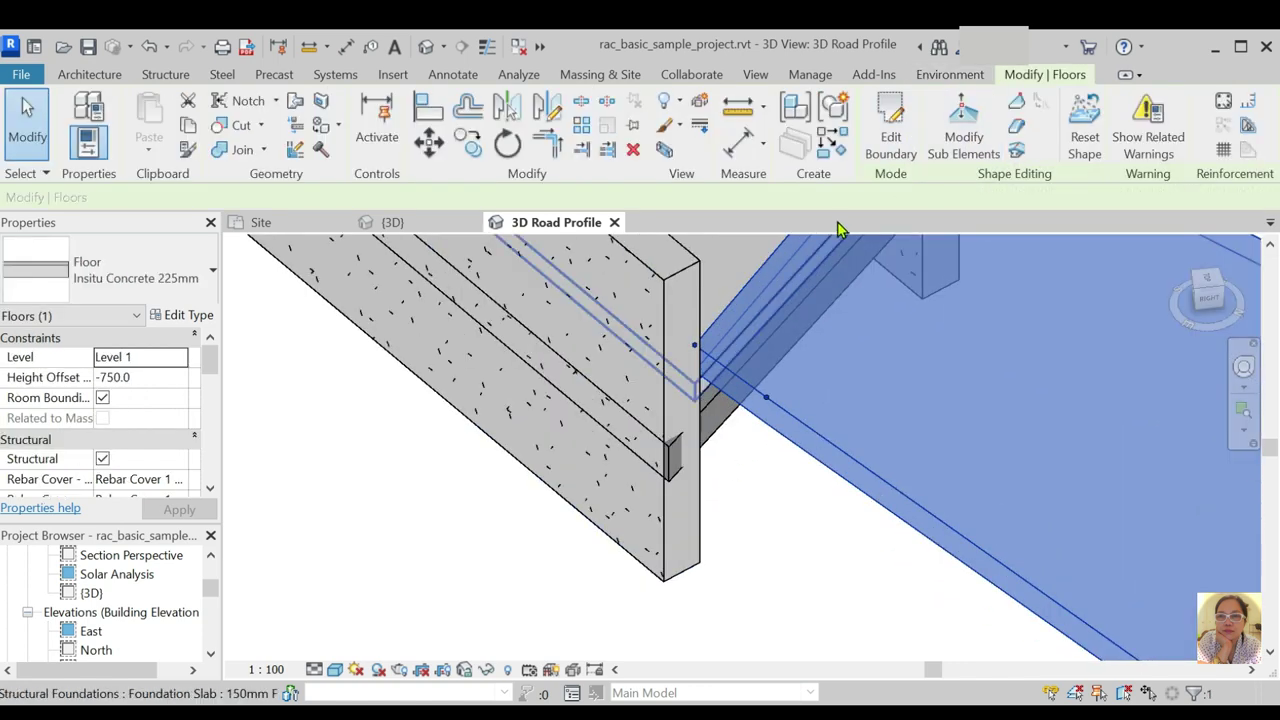
left_click(963, 120)
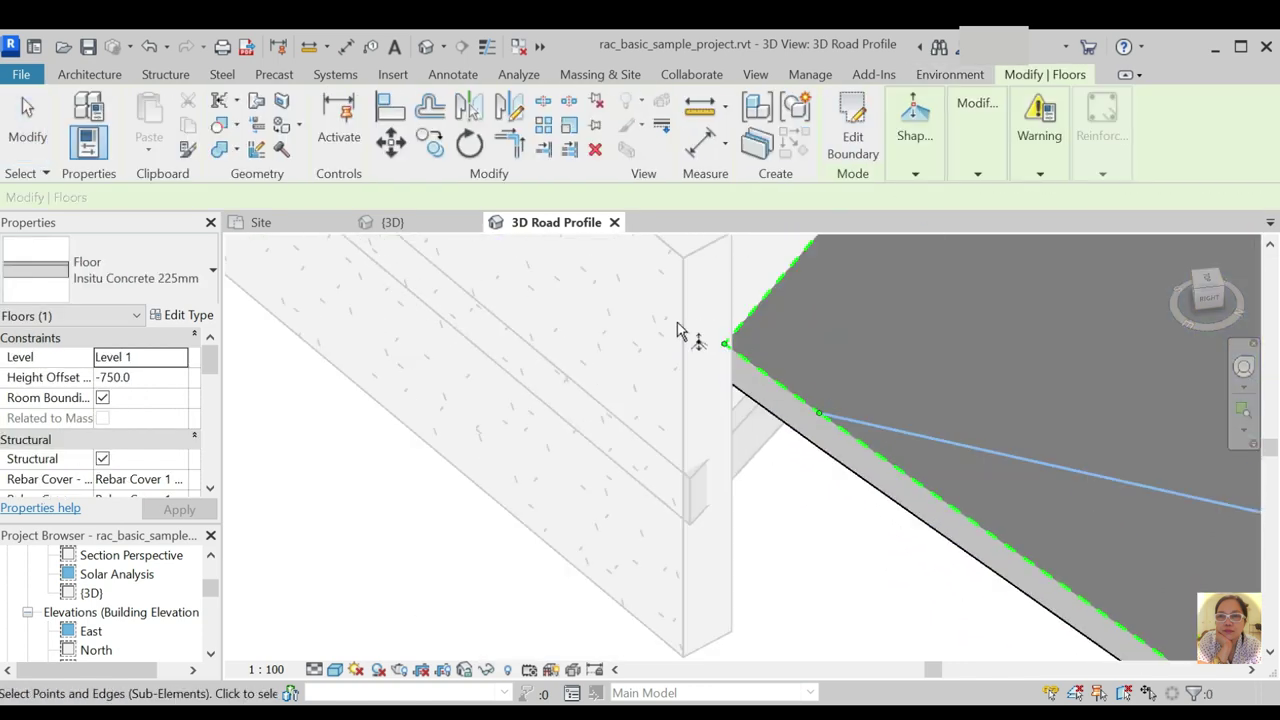
left_click(724, 343)
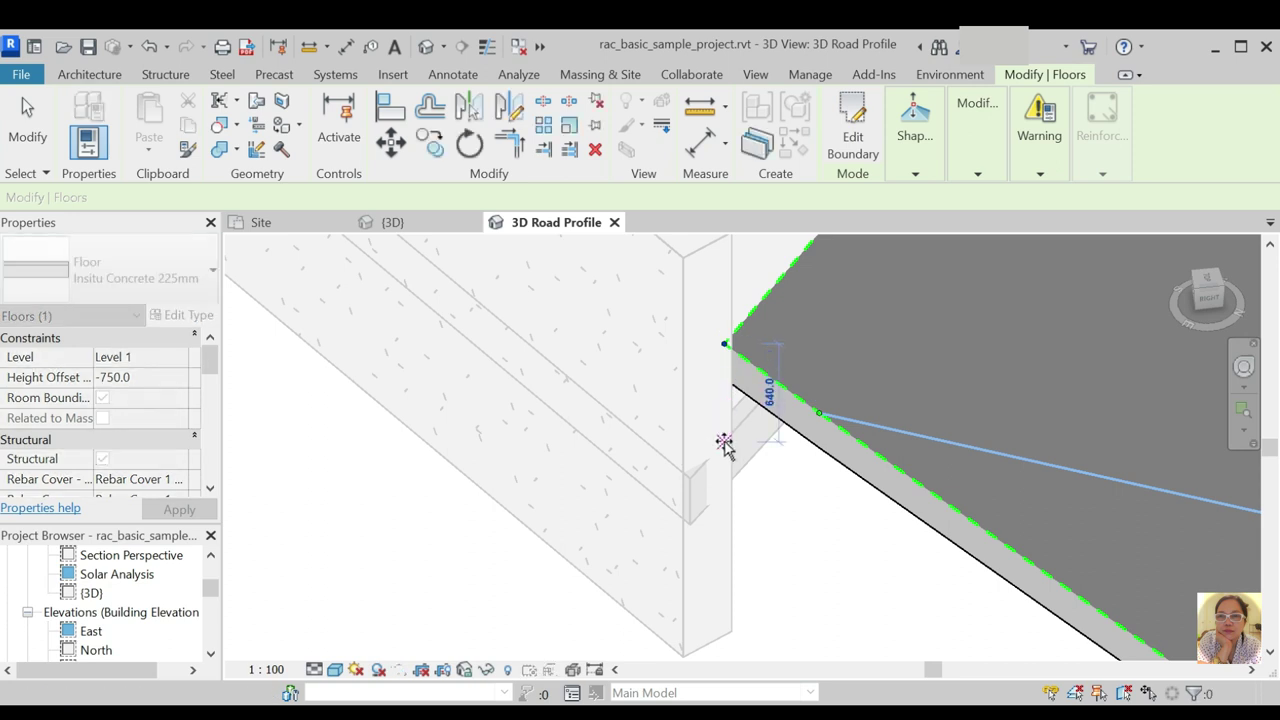
left_click_drag(724, 443, 780, 510)
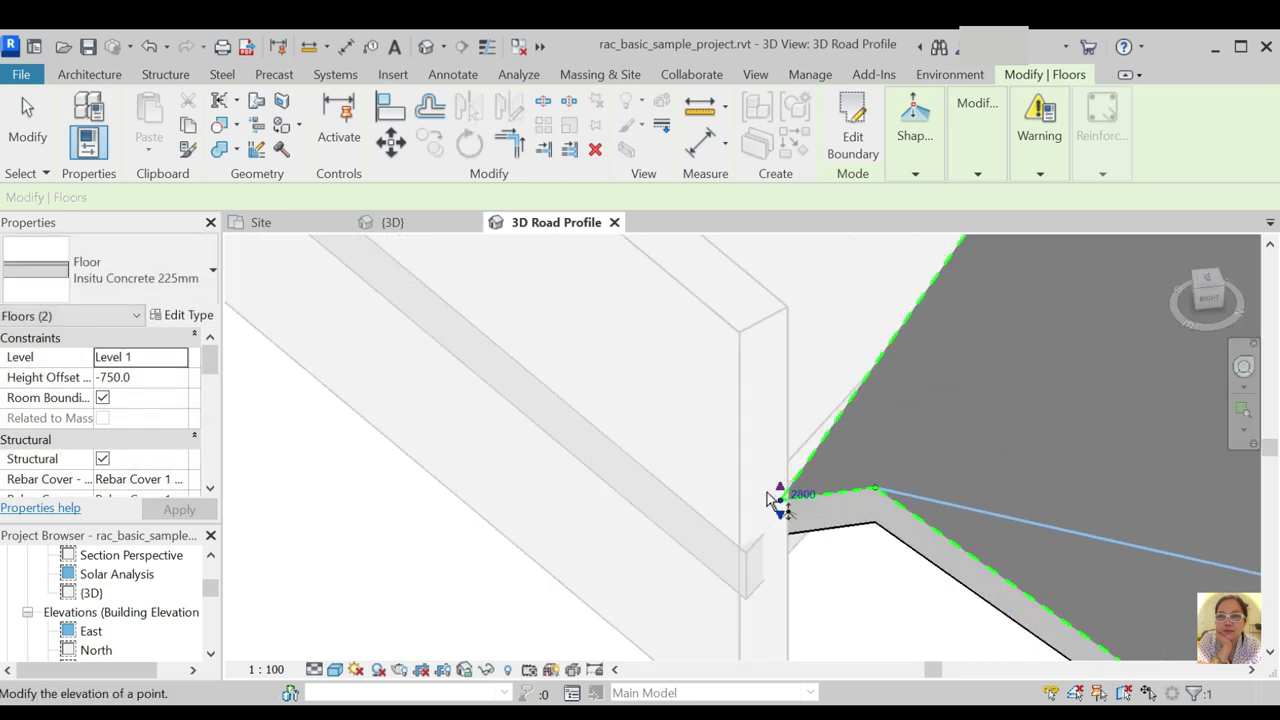
mouse_move(782, 520)
middle_mouse_down("shift")
mouse_move(843, 517)
mouse_move(946, 409)
mouse_move(880, 495)
mouse_move(843, 480)
middle_mouse_up("shift")
left_click(915, 484)
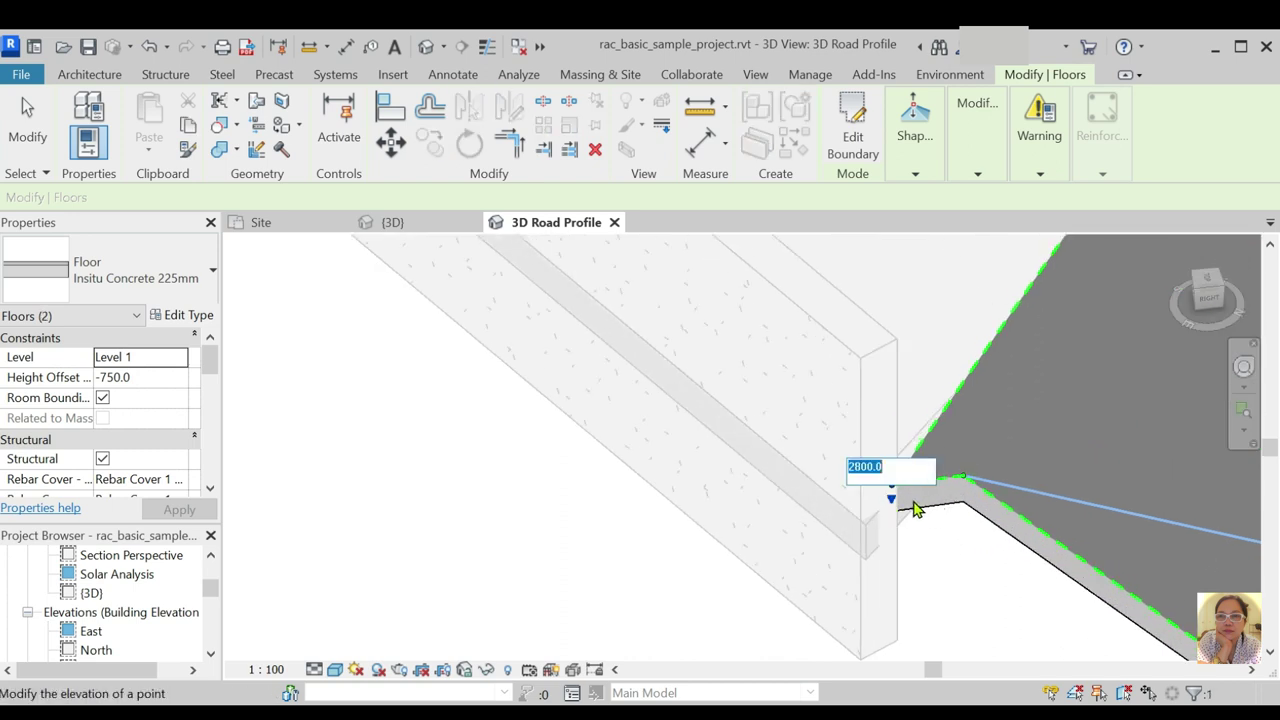
left_click(965, 480)
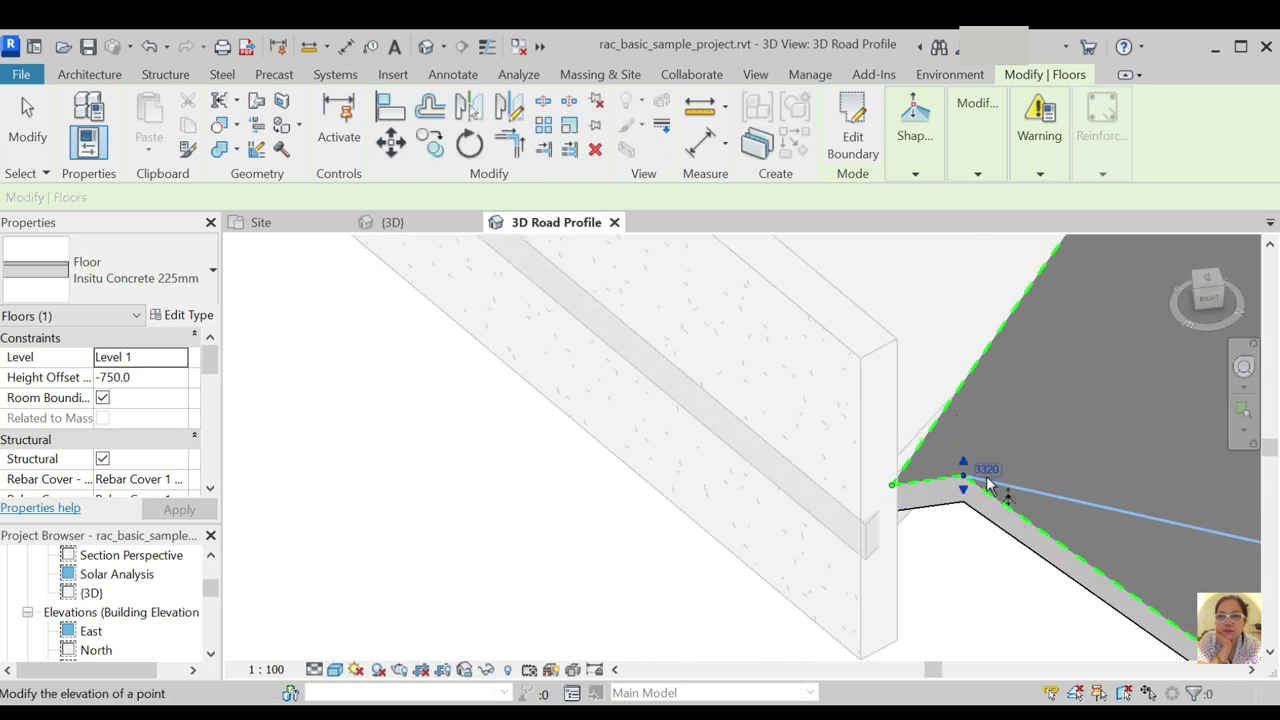
Set the upper road-end point to 2800 and the next corner to 3000
mouse_move(991, 568)
middle_mouse_down("shift")
mouse_move(943, 543)
mouse_move(1043, 400)
middle_mouse_up("shift")
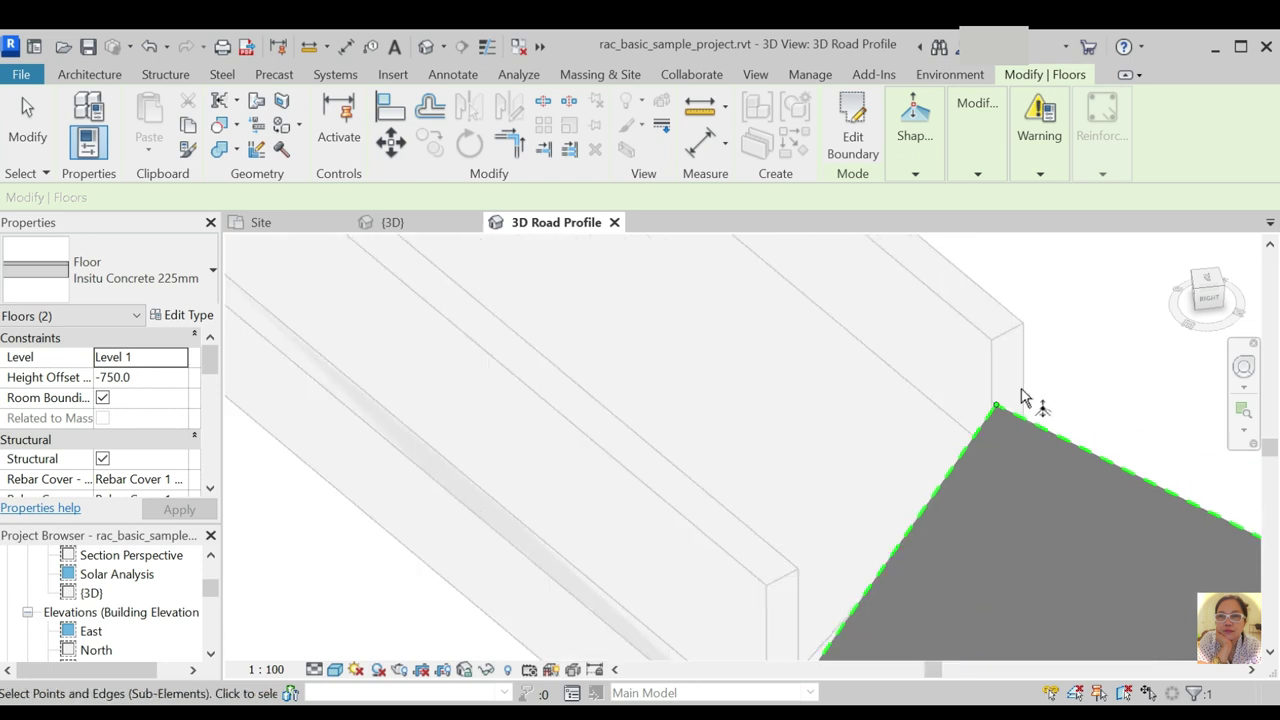
left_click_drag(936, 382, 1074, 440)
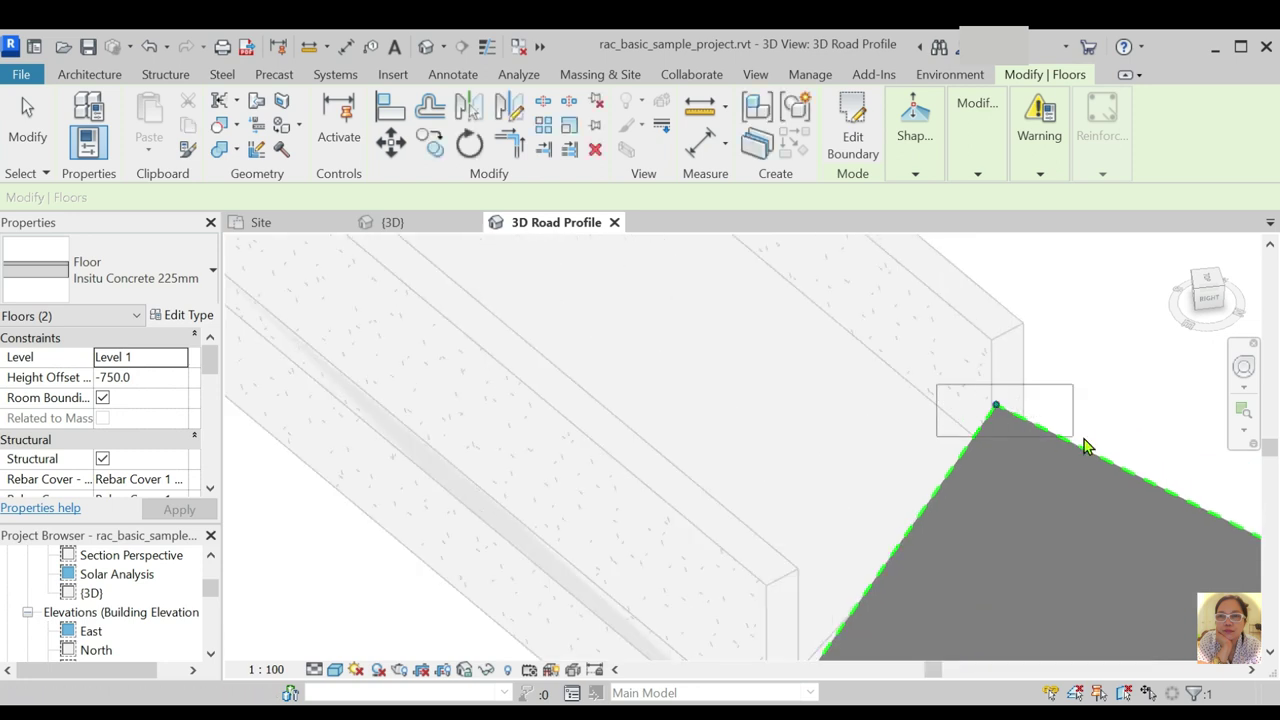
left_click(1027, 419)
middle_click_drag(930, 463, 950, 427, "shift")
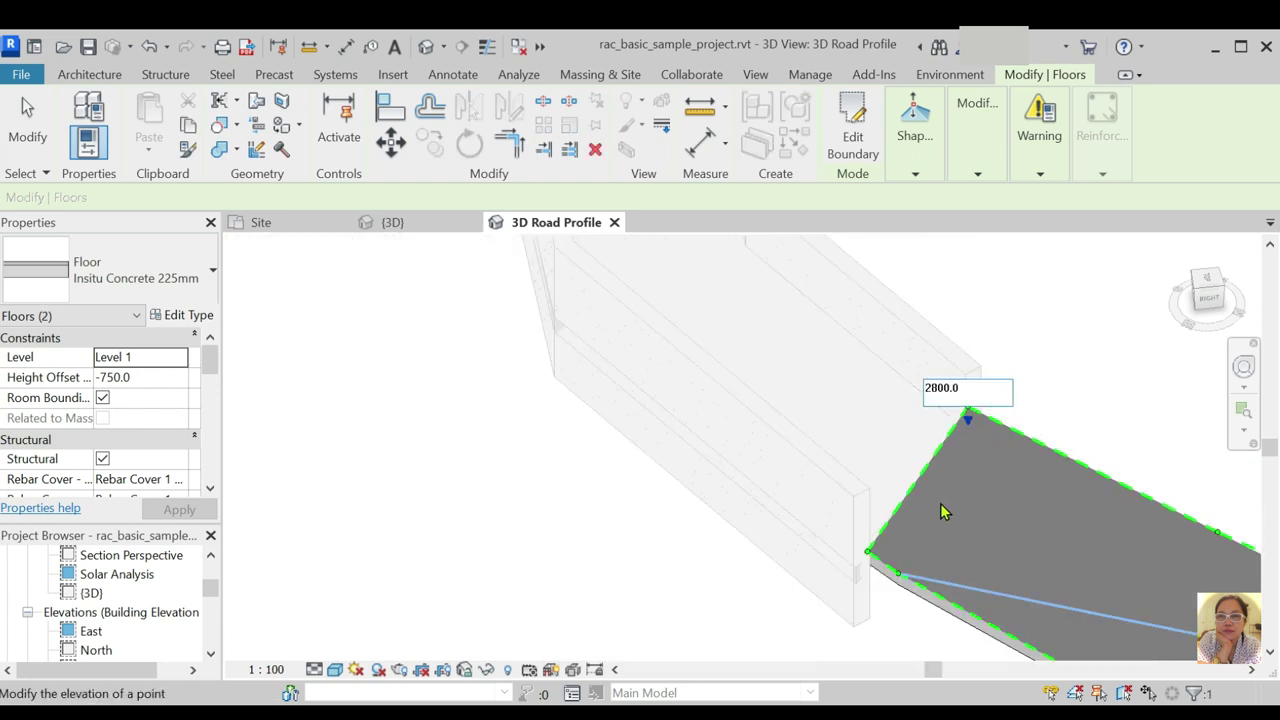
middle_click_drag(943, 512, 1036, 424, "shift")
left_click(1057, 400)
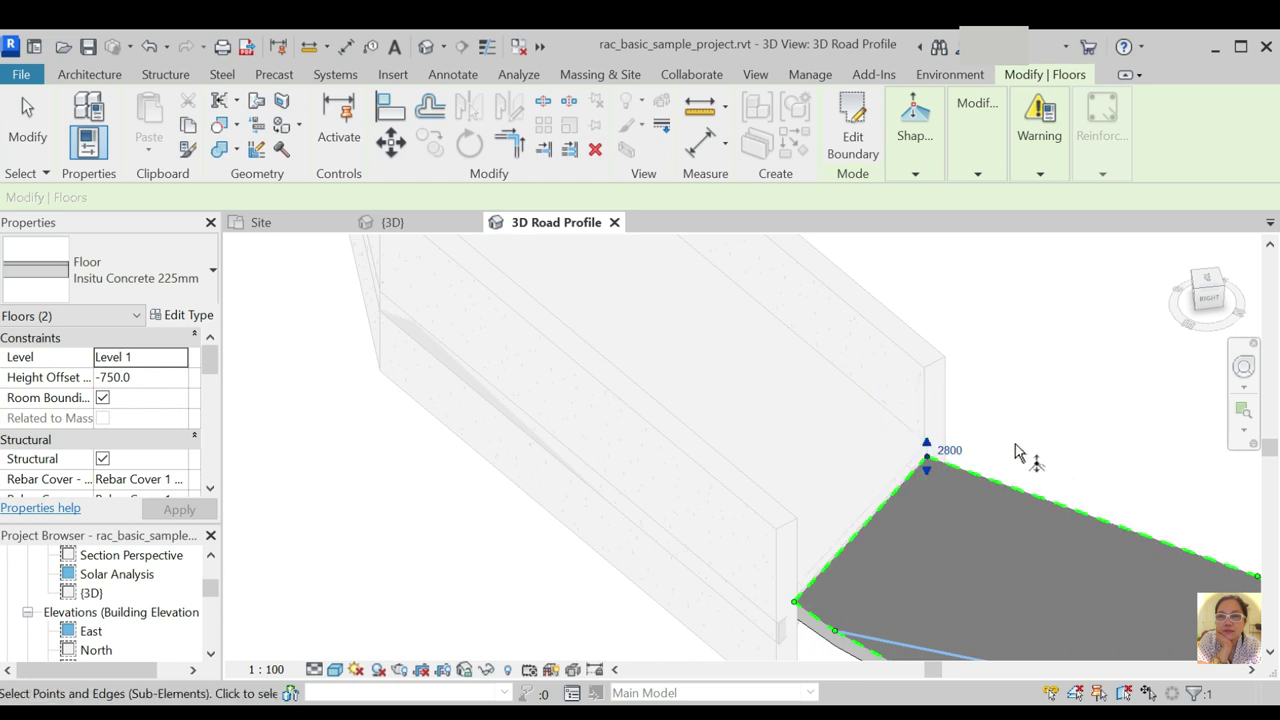
mouse_move(963, 480)
middle_mouse_down("shift")
mouse_move(976, 480)
mouse_move(925, 462)
middle_mouse_up("shift")
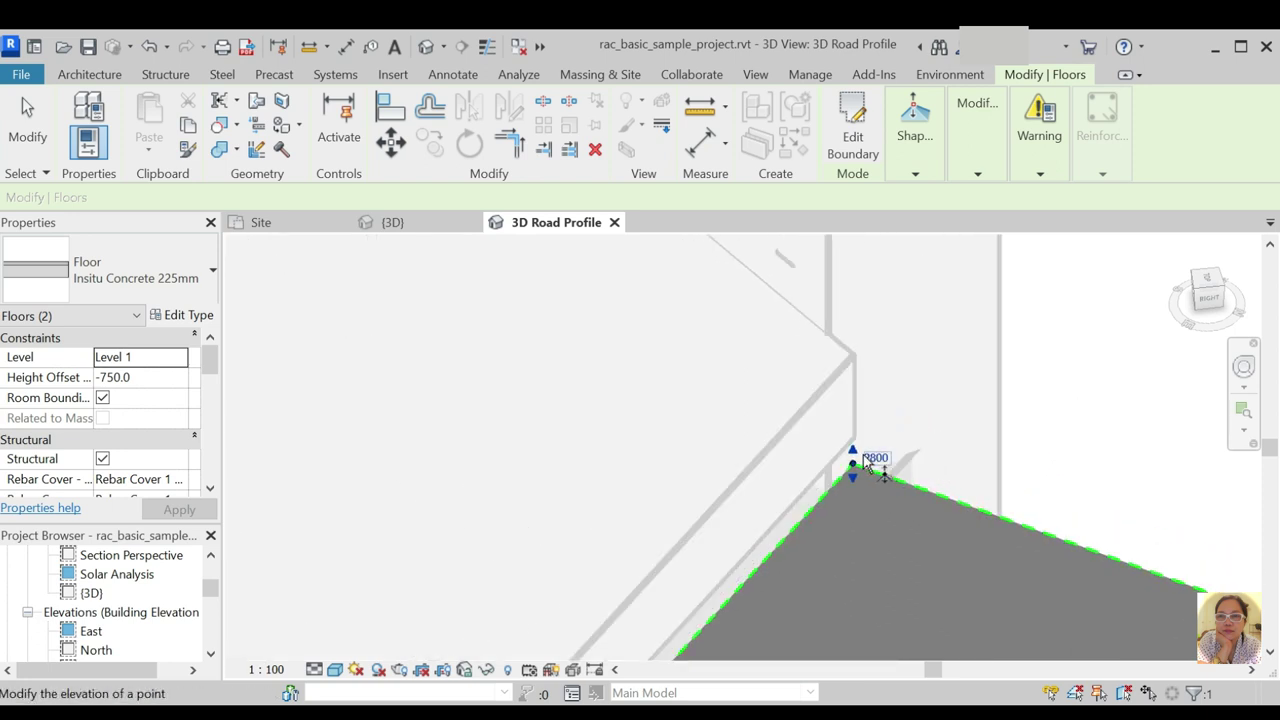
left_click_drag(852, 463, 852, 357)
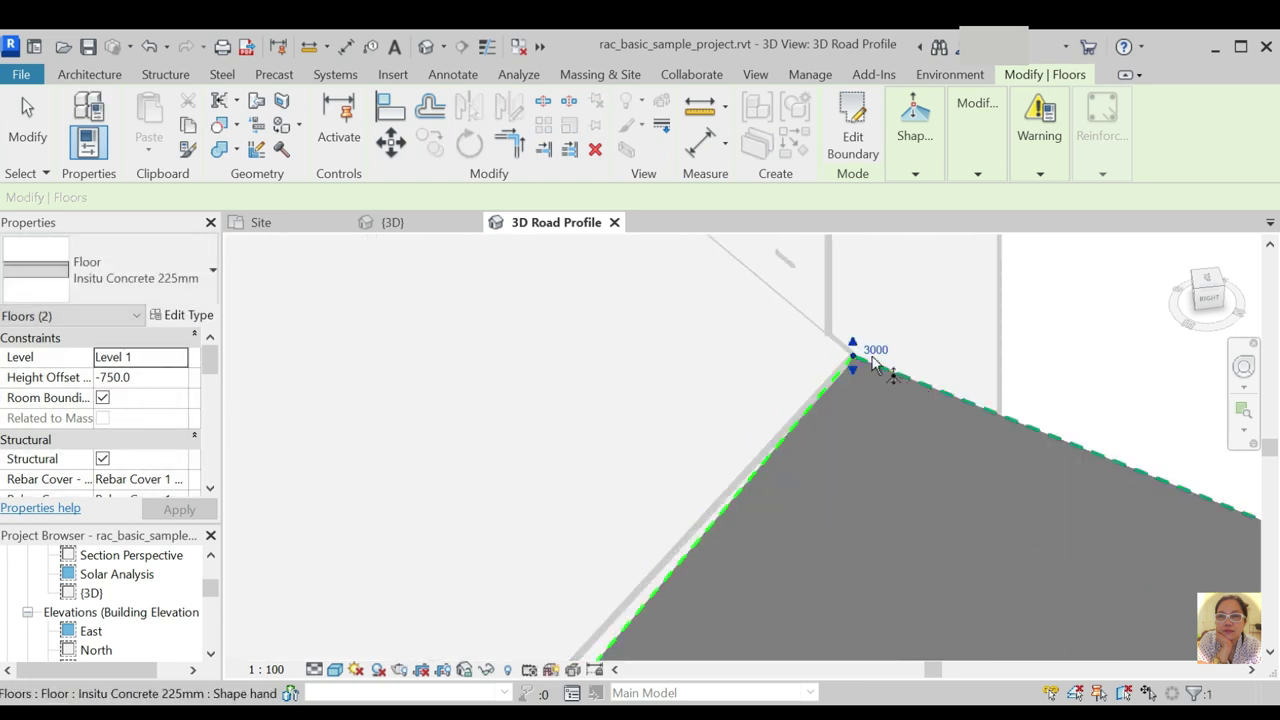
left_click(878, 350)
left_click(1046, 347)
Set the remaining wall-corner point elevations, confirming 2800 on the last one
mouse_move(1046, 347)
middle_mouse_down("shift")
mouse_move(986, 320)
mouse_move(880, 457)
mouse_move(845, 463)
middle_mouse_up("shift")
left_click(847, 430)
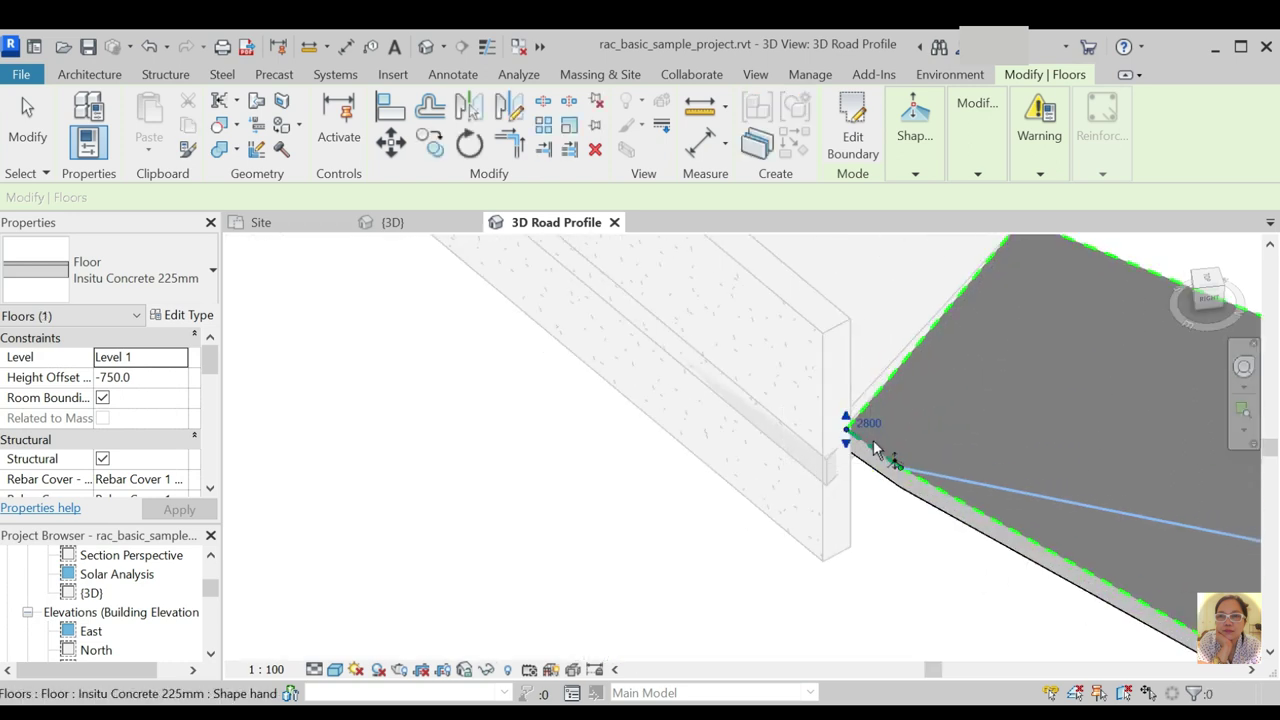
left_click(860, 420)
left_click(857, 543)
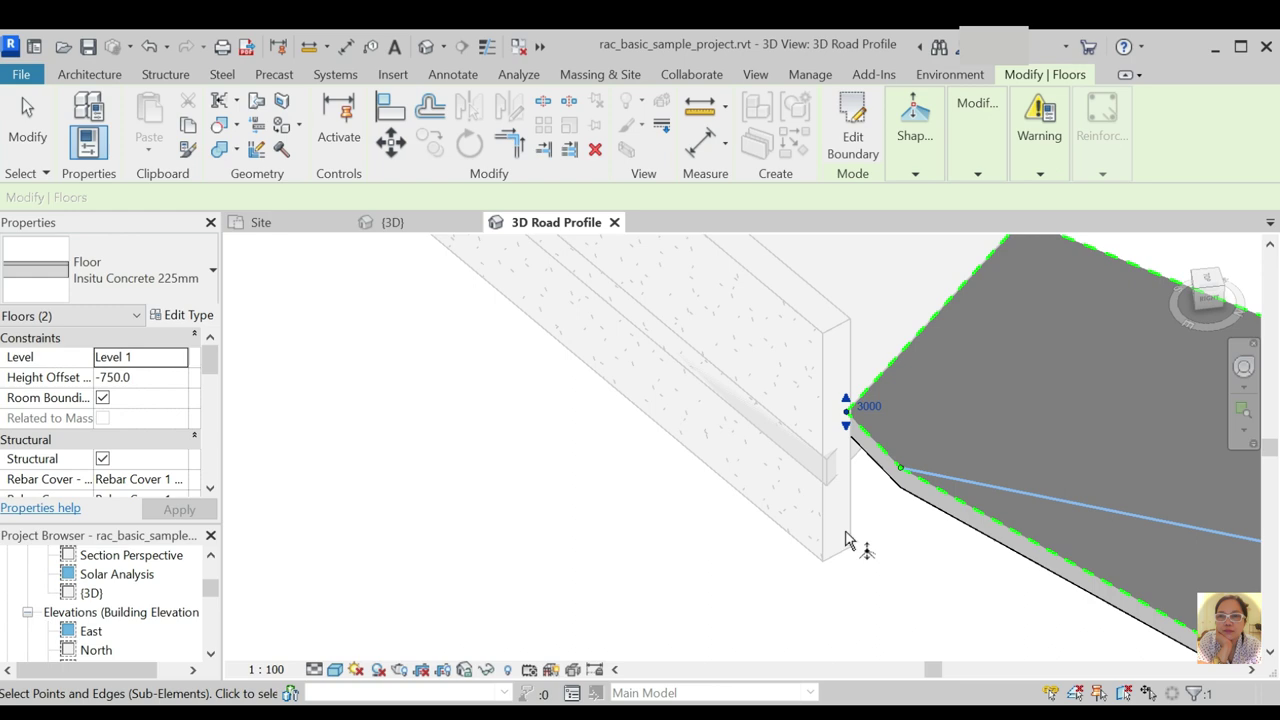
left_click(900, 467)
left_click(912, 472)
left_click(691, 531)
scroll(580, 480, "down", 2)
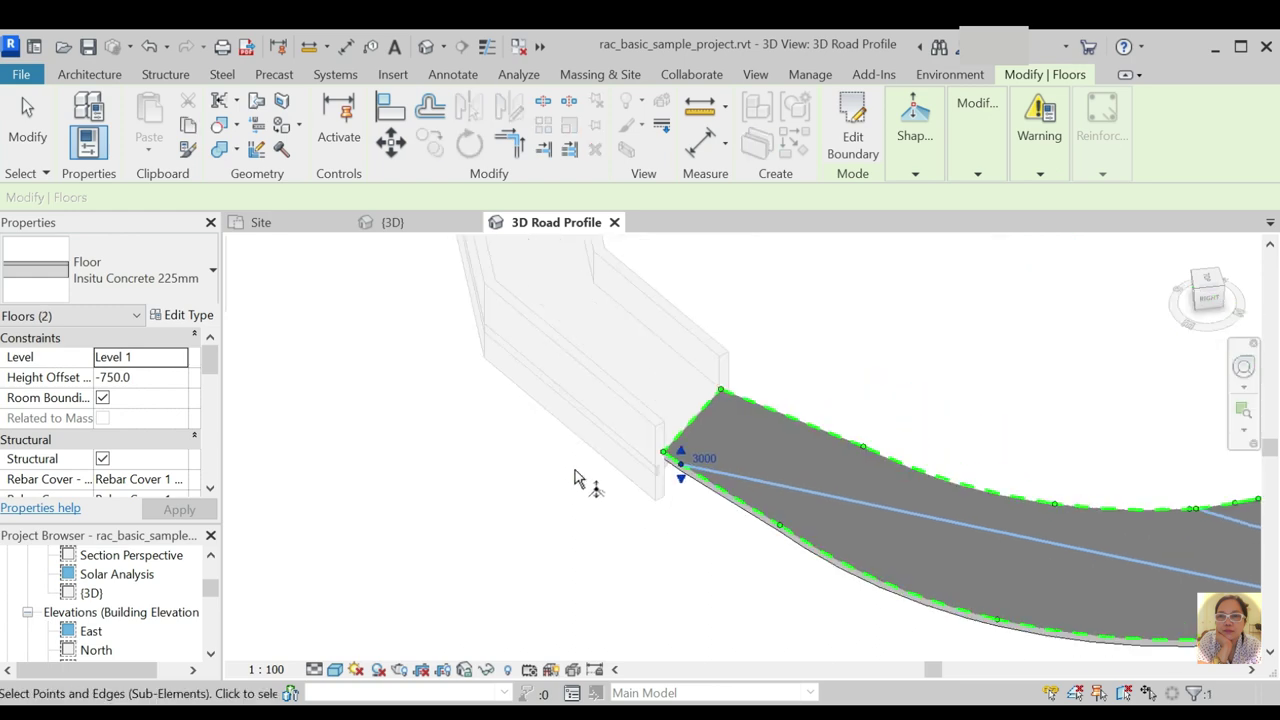
scroll(814, 609, "down", 2)
scroll(770, 477, "down", 2)
scroll(772, 475, "down", 2)
Reselect the road floor's points, trying 3000 on two edge points and undoing both
left_click(857, 517)
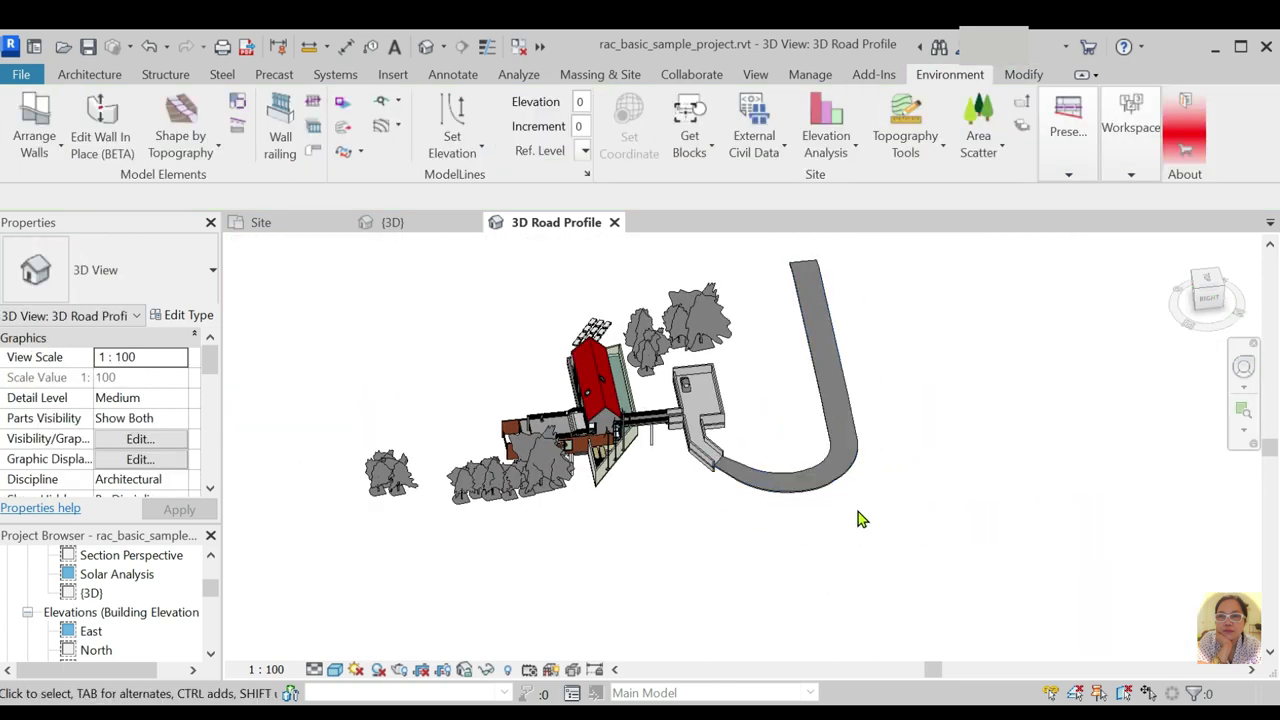
middle_click_drag(857, 517, 617, 469, "shift")
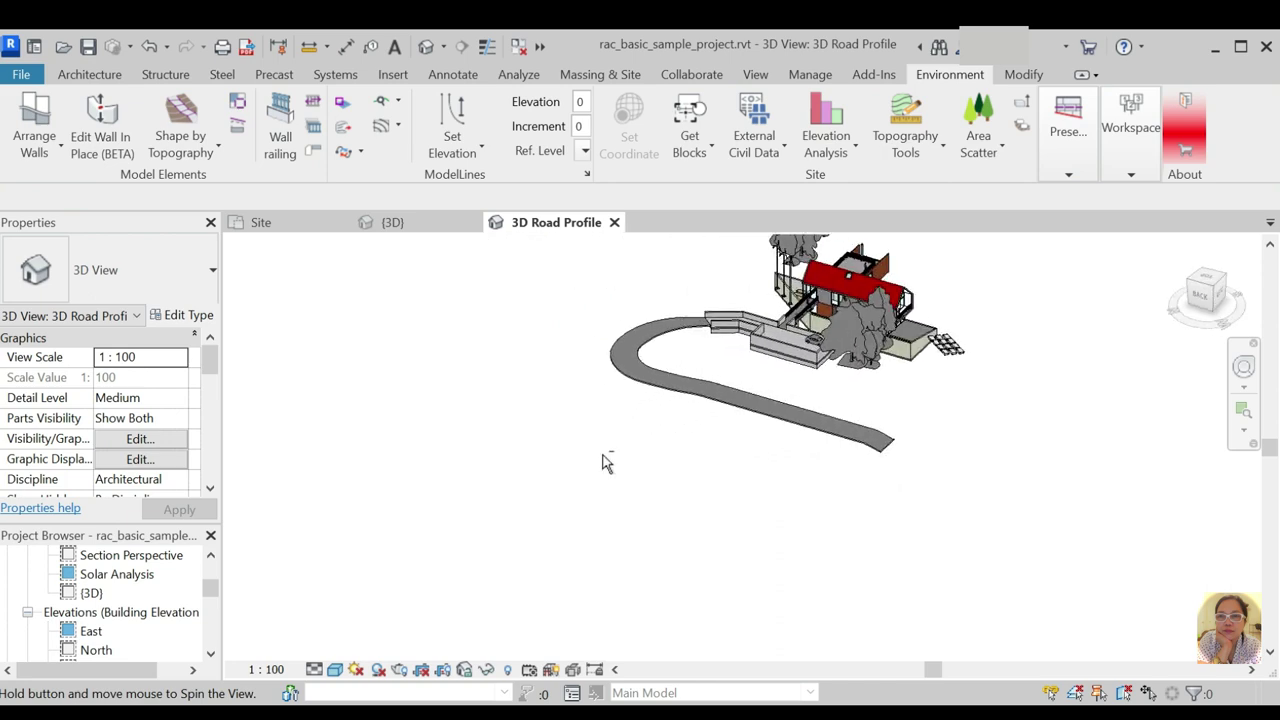
scroll(857, 428, "up", 5)
scroll(943, 549, "up", 2)
scroll(971, 629, "up", 2)
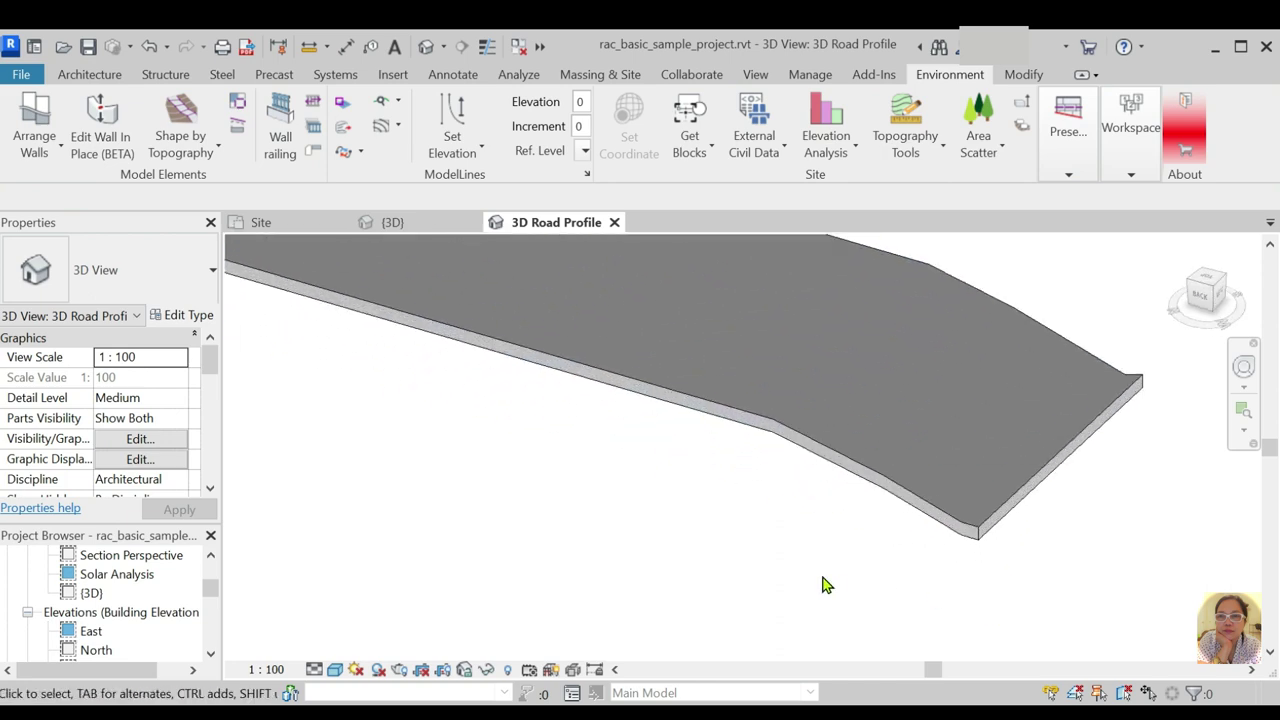
left_click(776, 420)
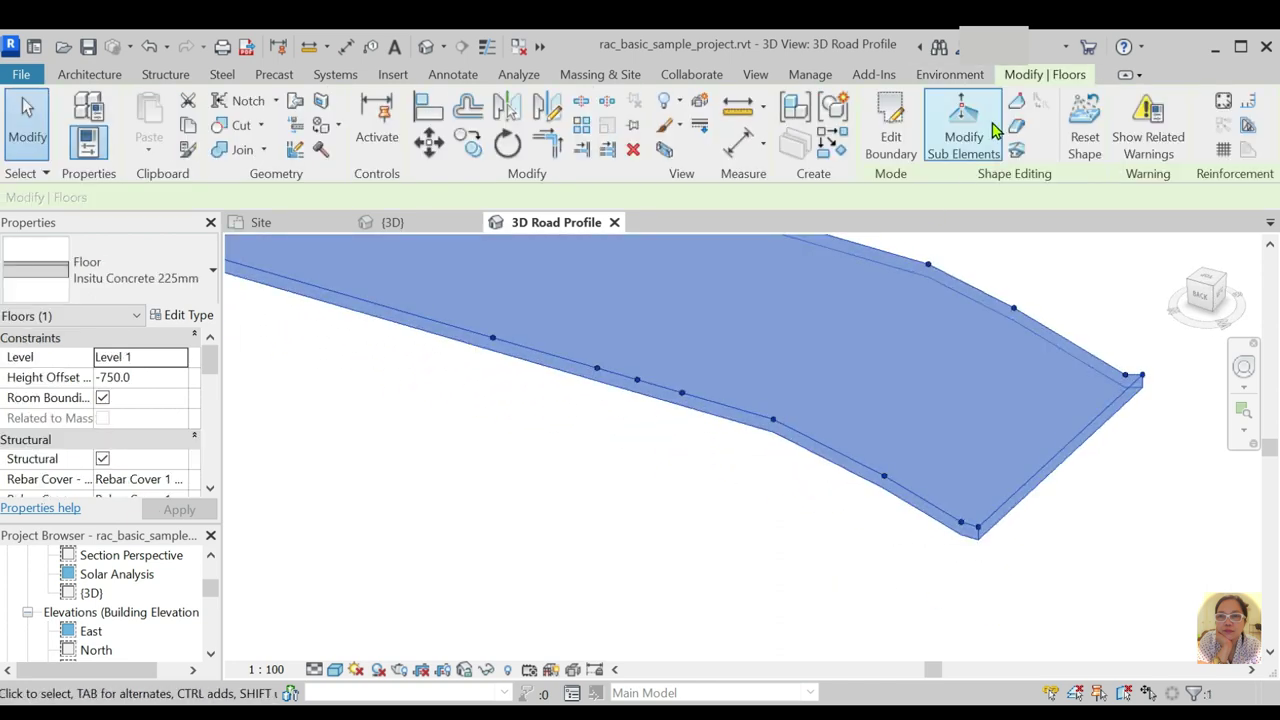
left_click(960, 120)
left_click(814, 444)
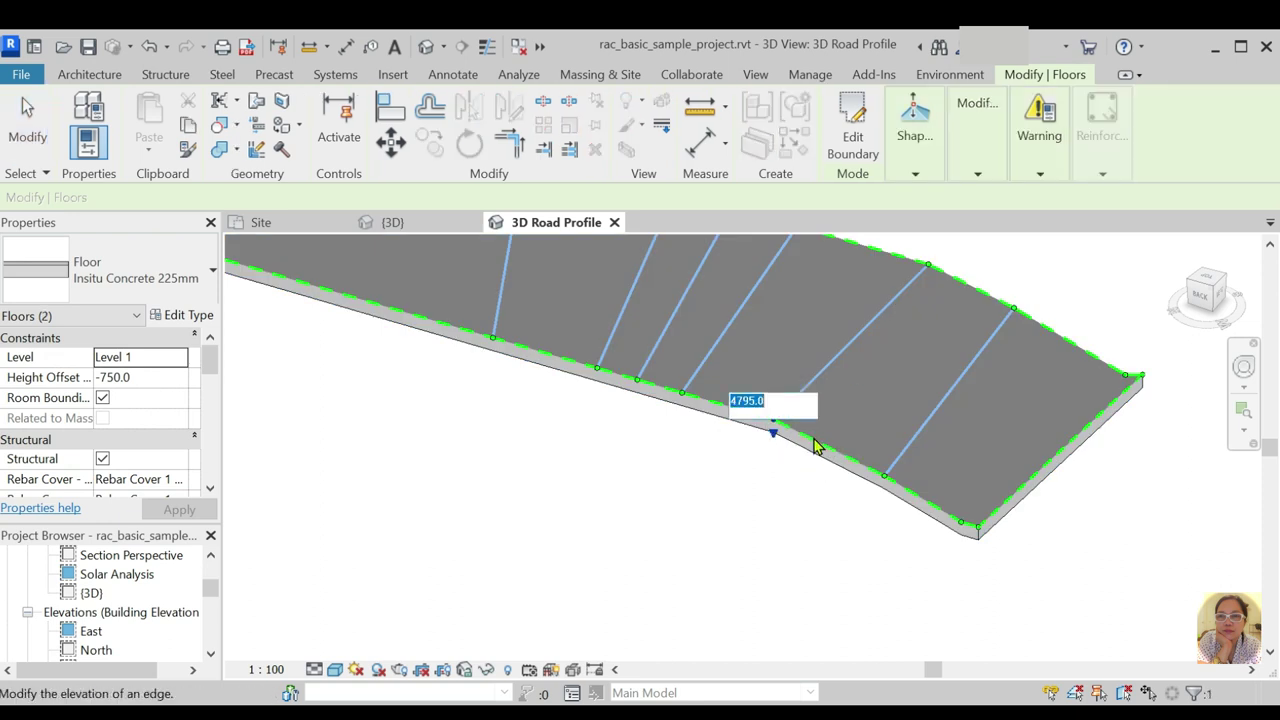
type("3000")
key("Return")
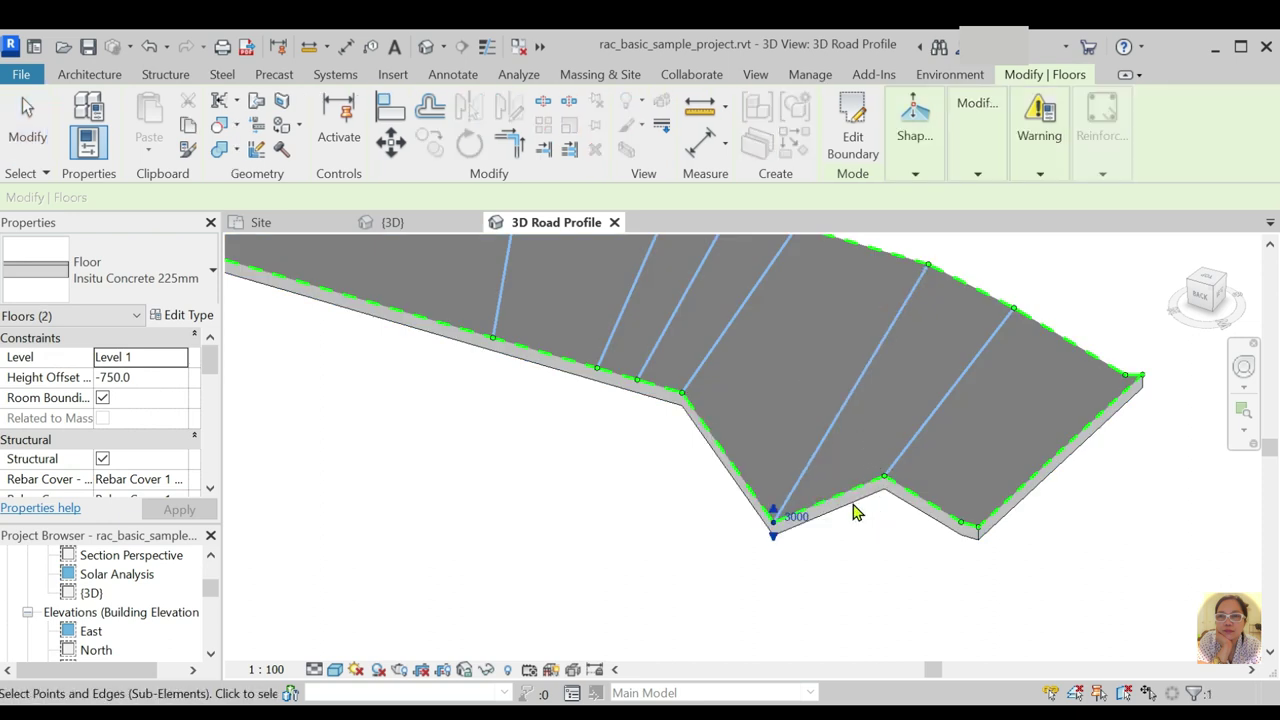
key("ctrl+z")
left_click(912, 506)
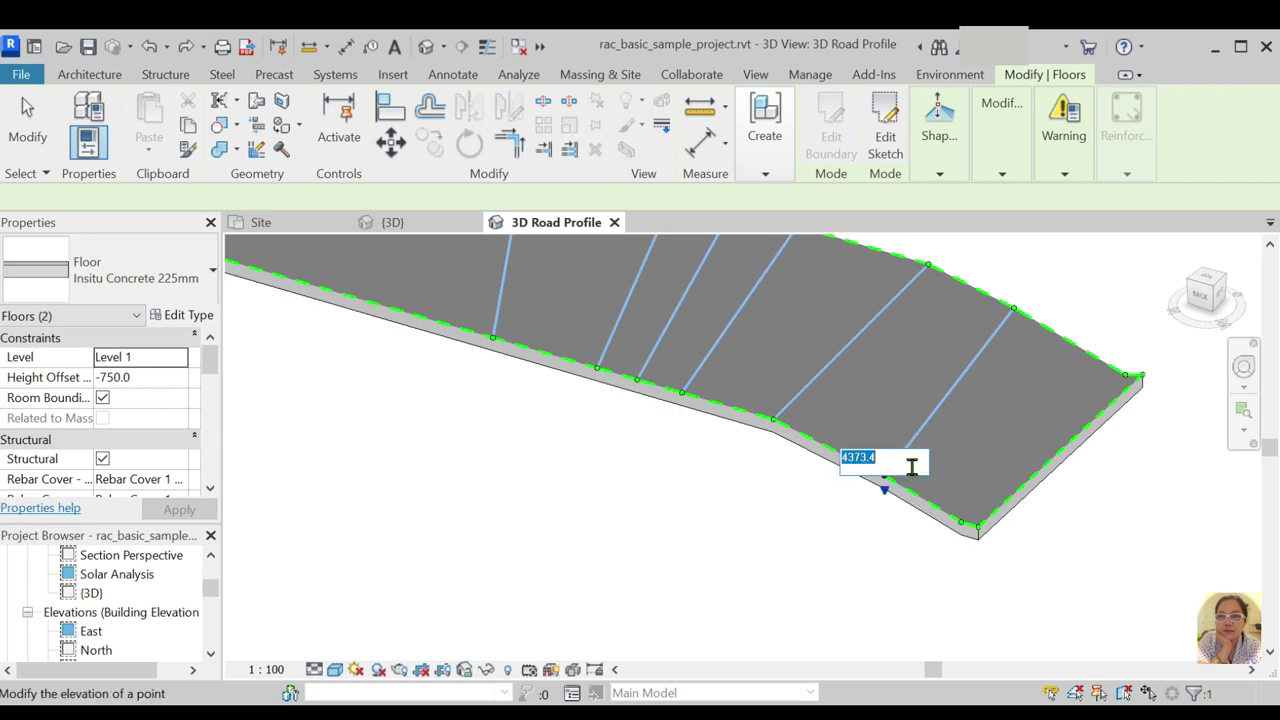
type("3000")
key("Return")
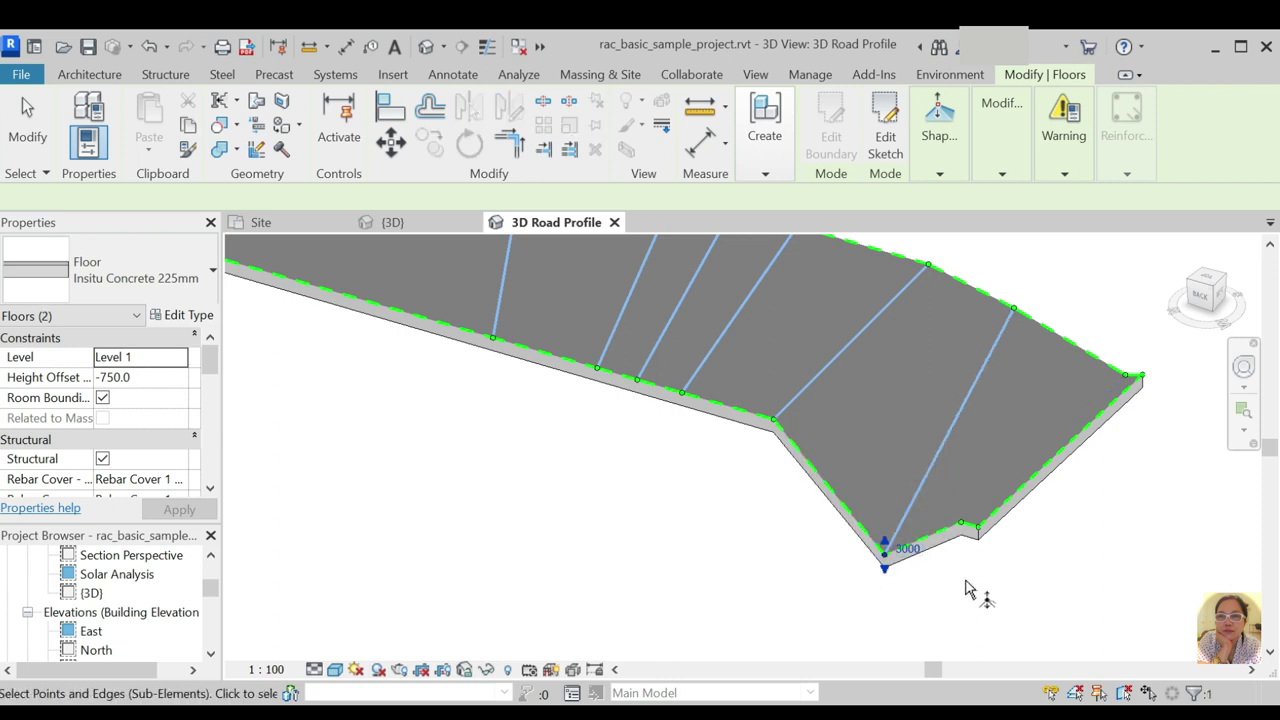
key("ctrl+z")
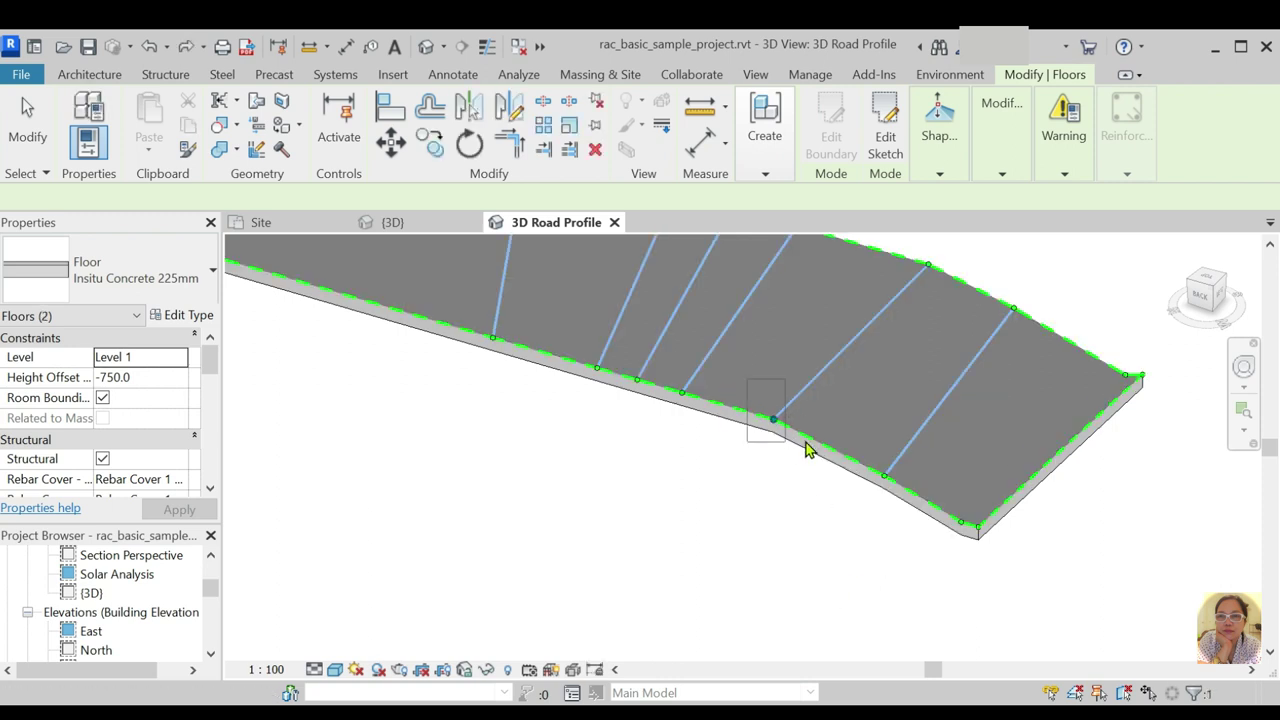
Raise the straight-end edge points and end corner to elevation 4795
left_click(805, 442)
left_click(766, 486)
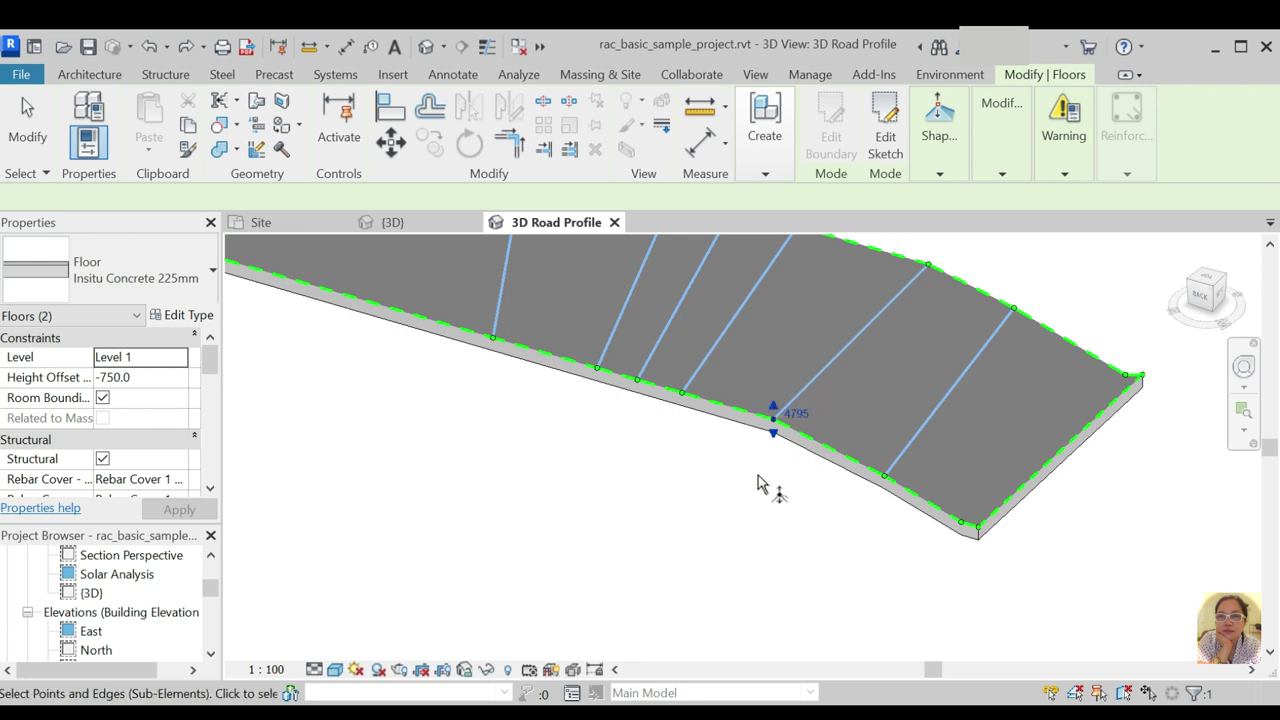
left_click(884, 476)
type("4795")
key("Return")
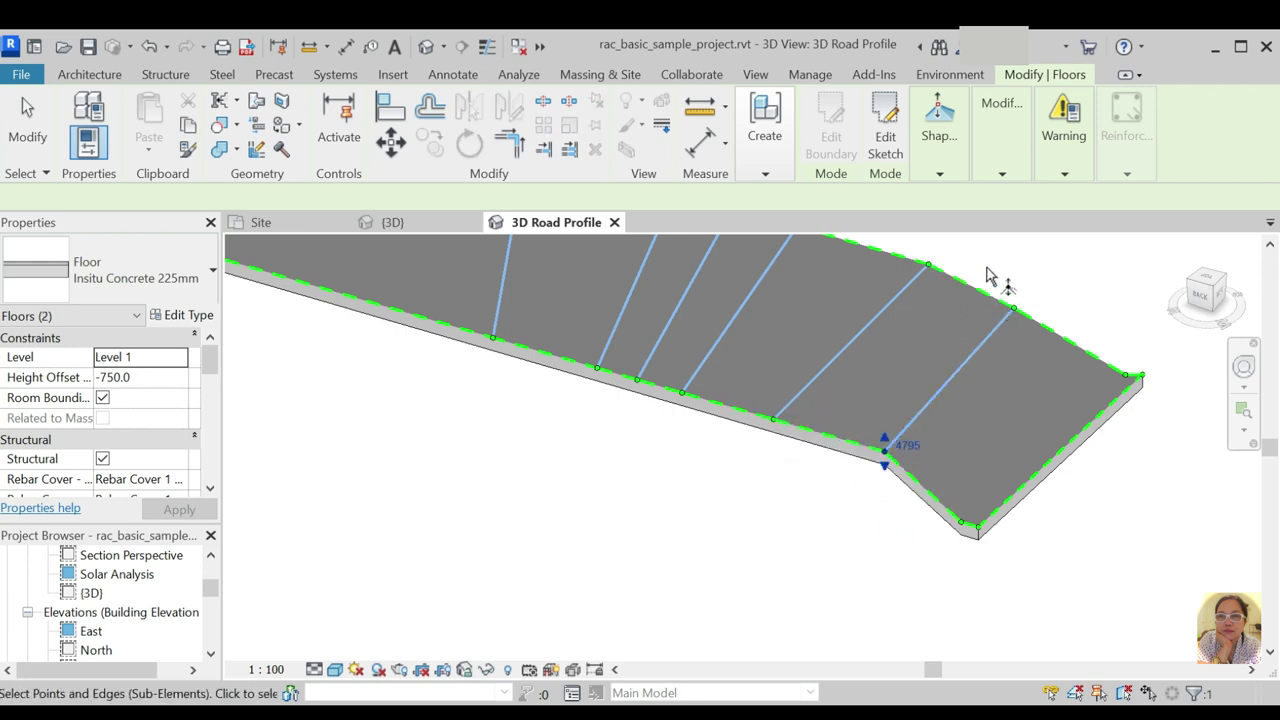
left_click(1013, 308)
key("Return")
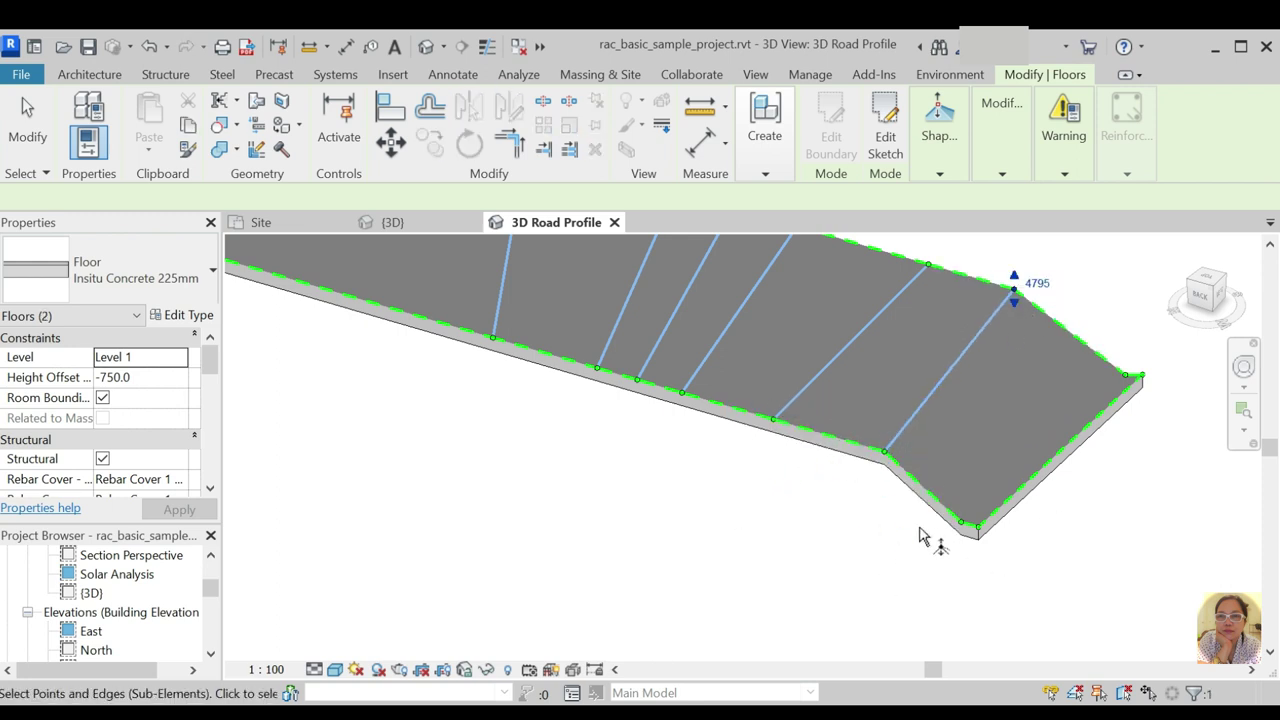
left_click(963, 521)
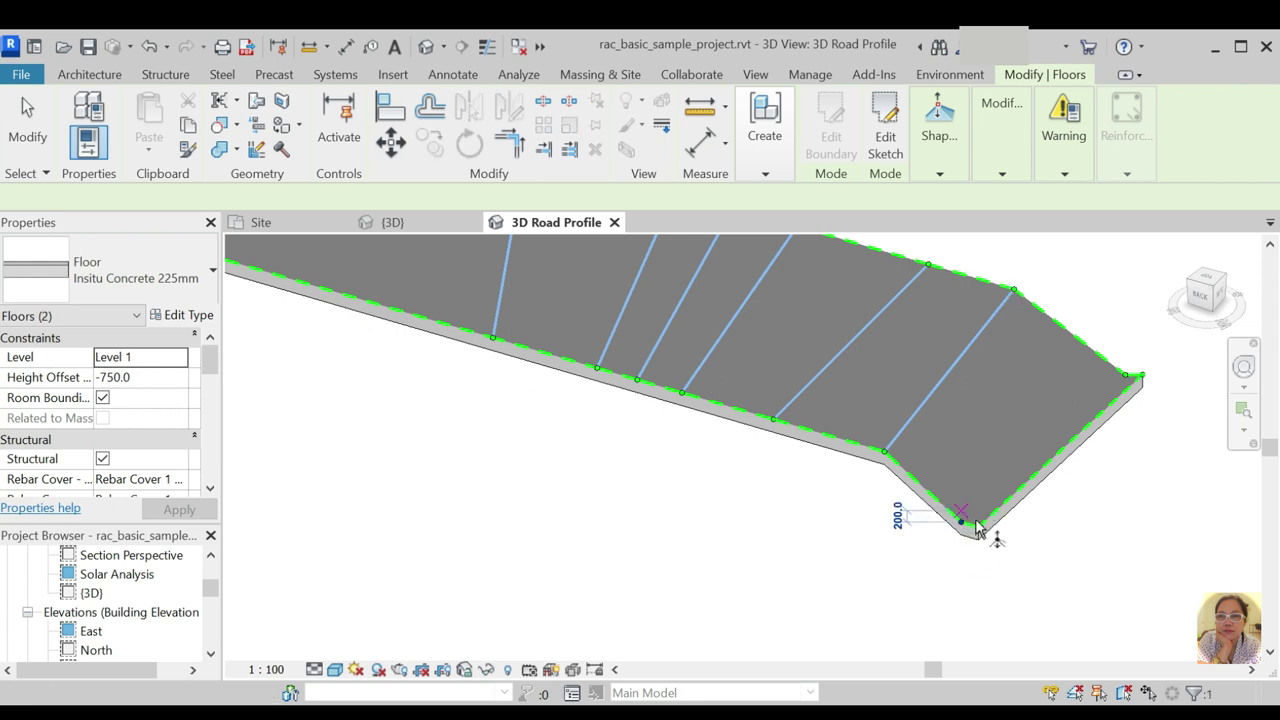
type("4795")
key("Return")
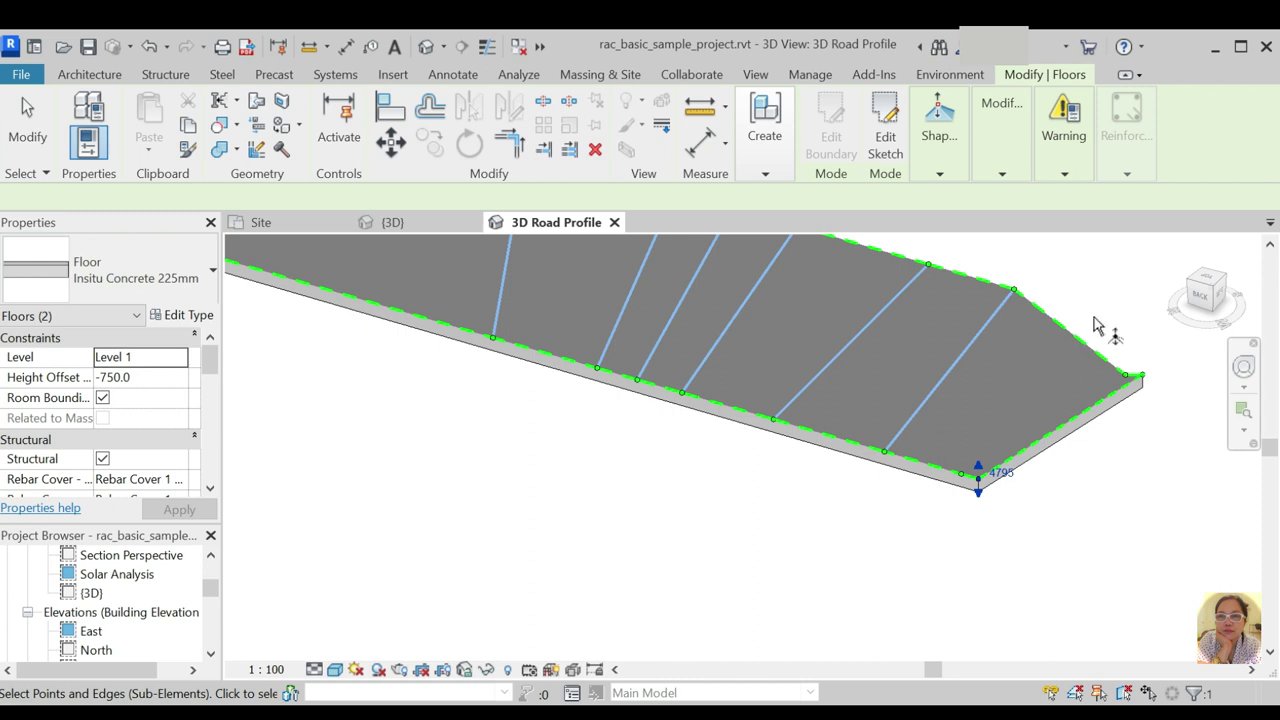
Set the far-right and right corner points to elevation 4795
mouse_move(1093, 319)
left_mouse_down()
mouse_move(1129, 398)
mouse_move(1134, 371)
left_mouse_up()
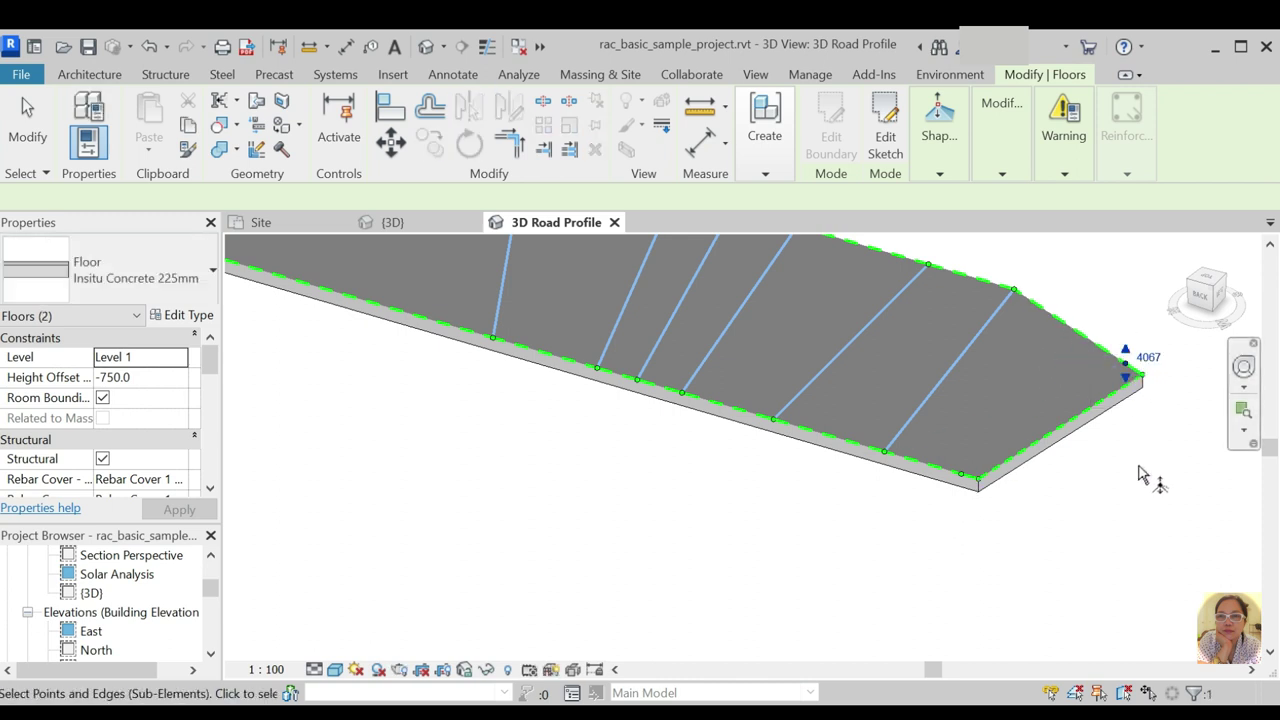
scroll(1150, 475, "up", 2)
scroll(1150, 475, "up", 1)
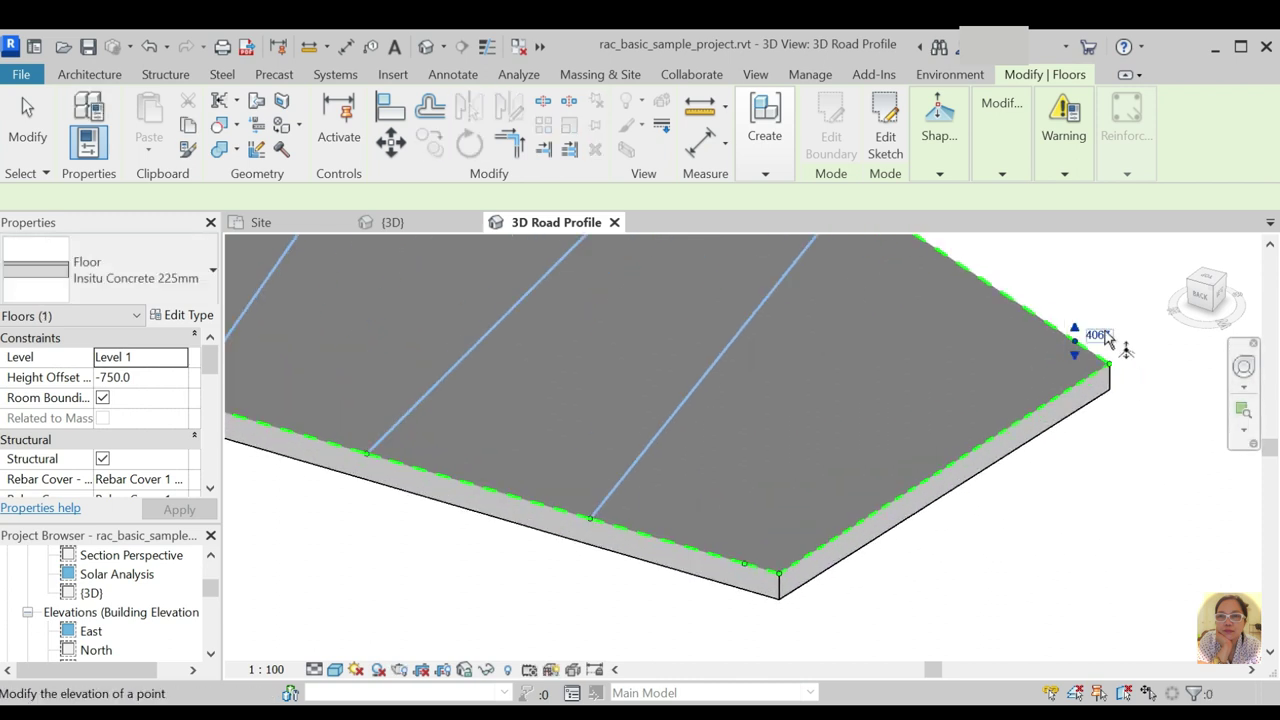
left_click(1090, 330)
type("4795")
key("Return")
left_click(1108, 365)
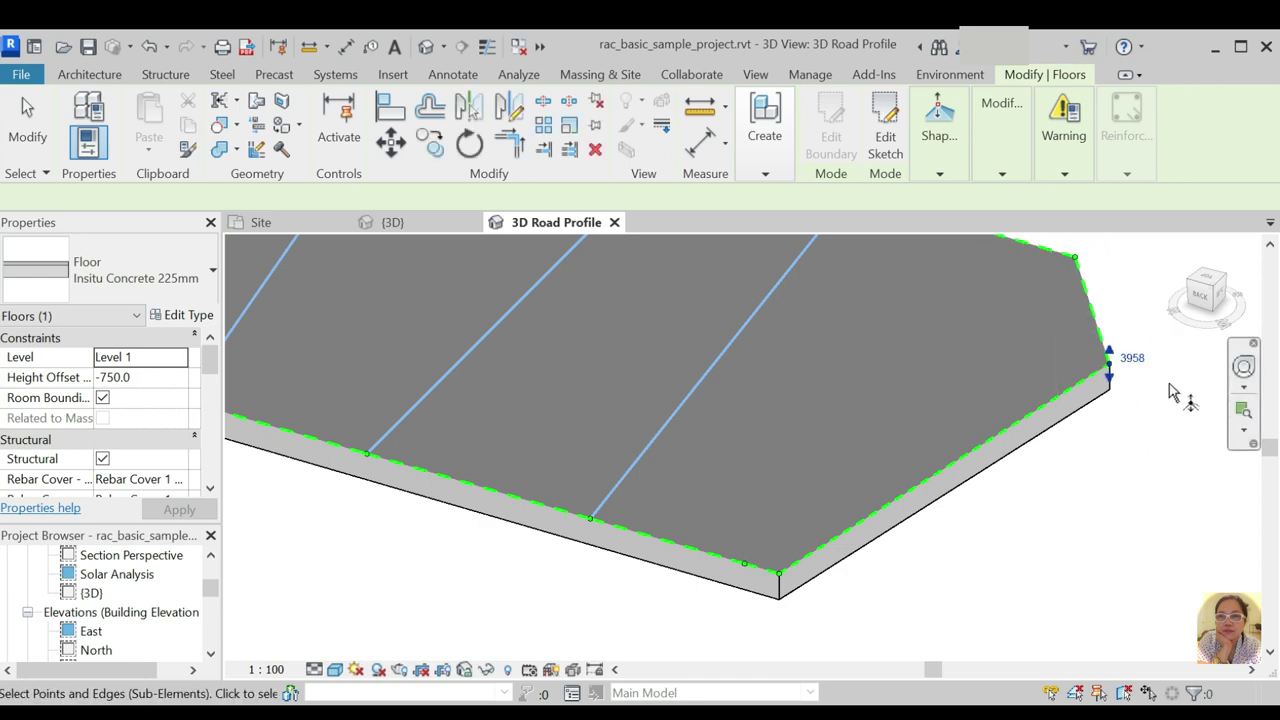
left_click(1130, 352)
type("4795")
key("Return")
Clear the floor selection and orbit the 3D Road Profile view around the road and building
scroll(1131, 465, "down", 3)
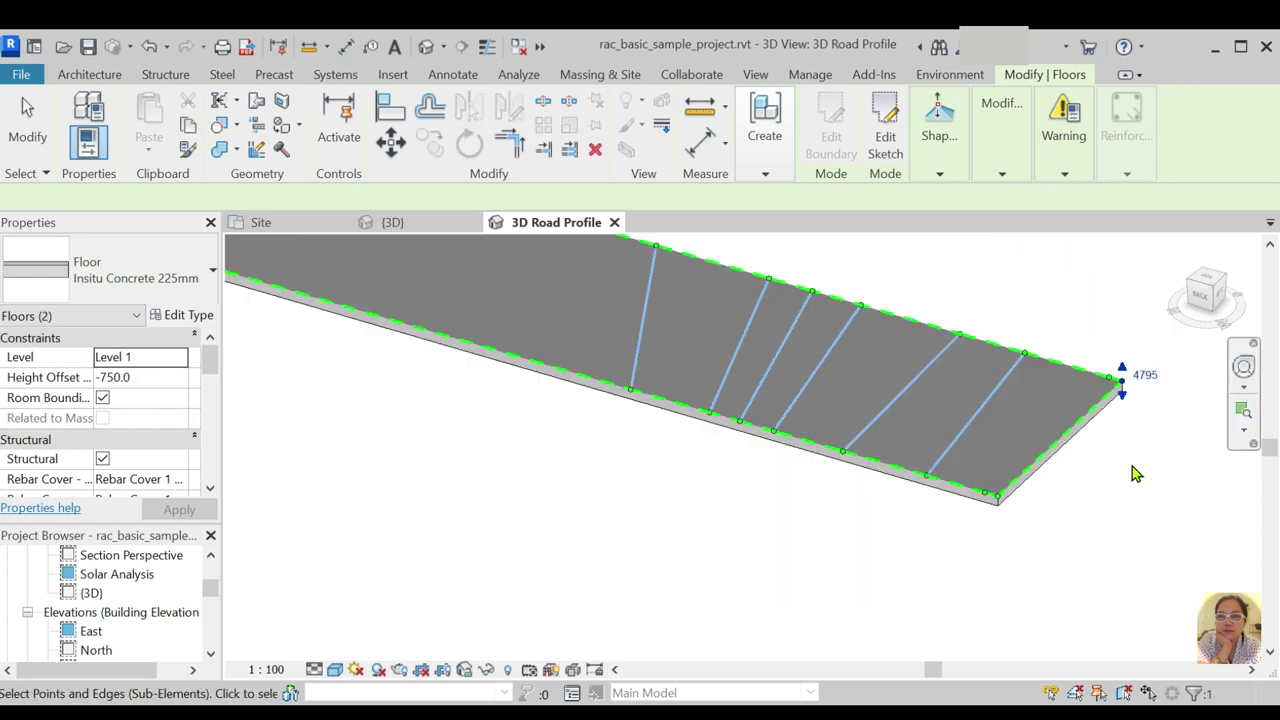
key("Escape")
scroll(1131, 491, "down", 2)
scroll(903, 523, "down", 3)
scroll(787, 408, "up", 4)
scroll(1006, 463, "down", 4)
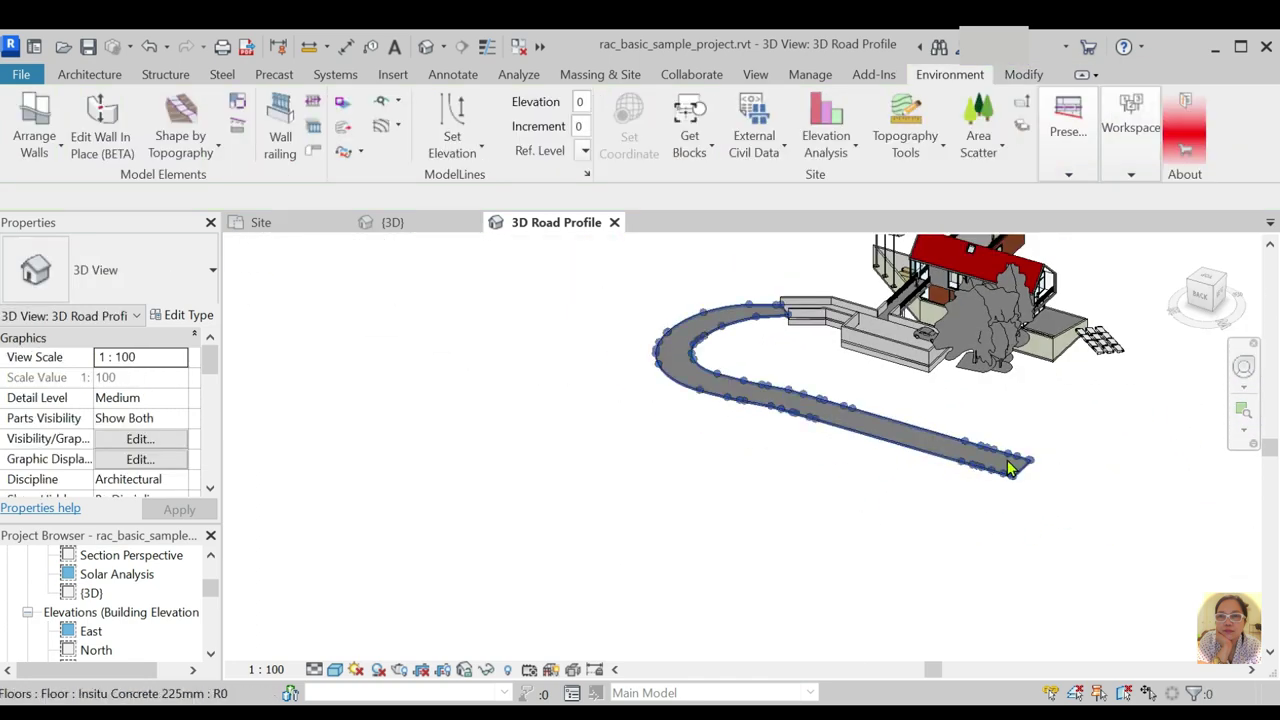
middle_click_drag(1066, 514, 762, 543, "shift")
scroll(791, 457, "up", 5)
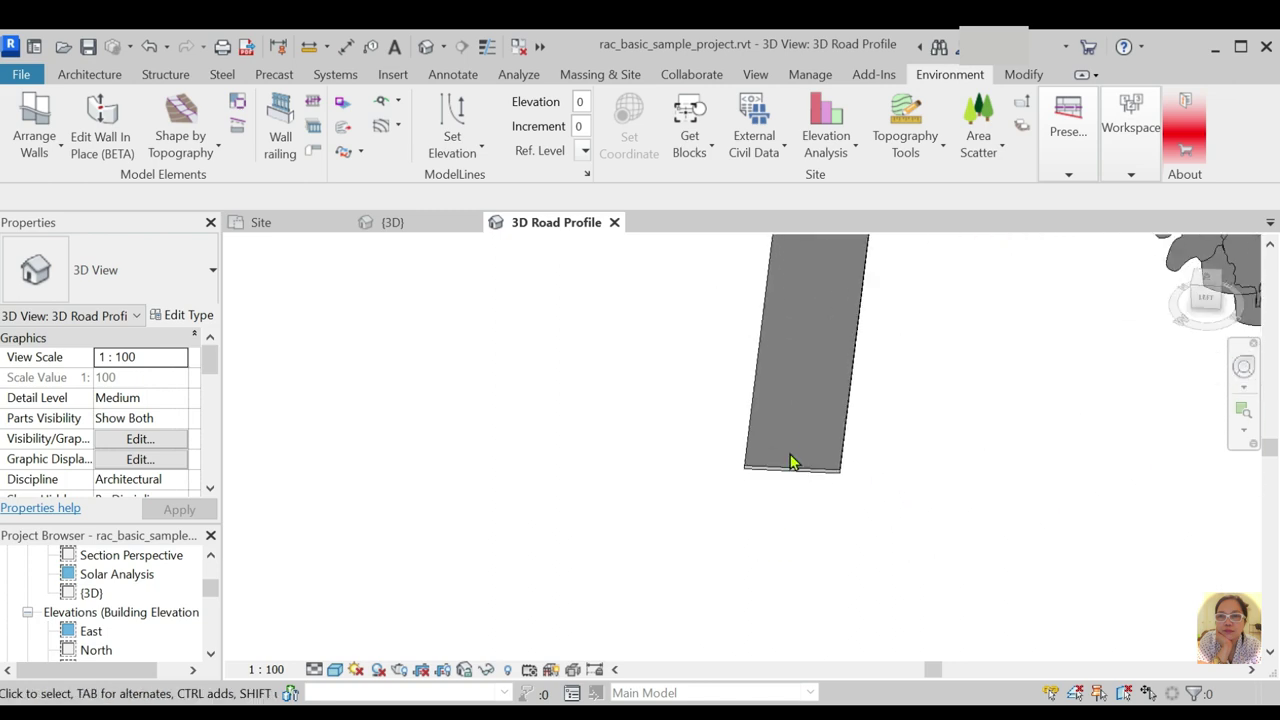
scroll(814, 491, "down", 2)
scroll(897, 491, "down", 3)
middle_click_drag(897, 505, 877, 454, "shift")
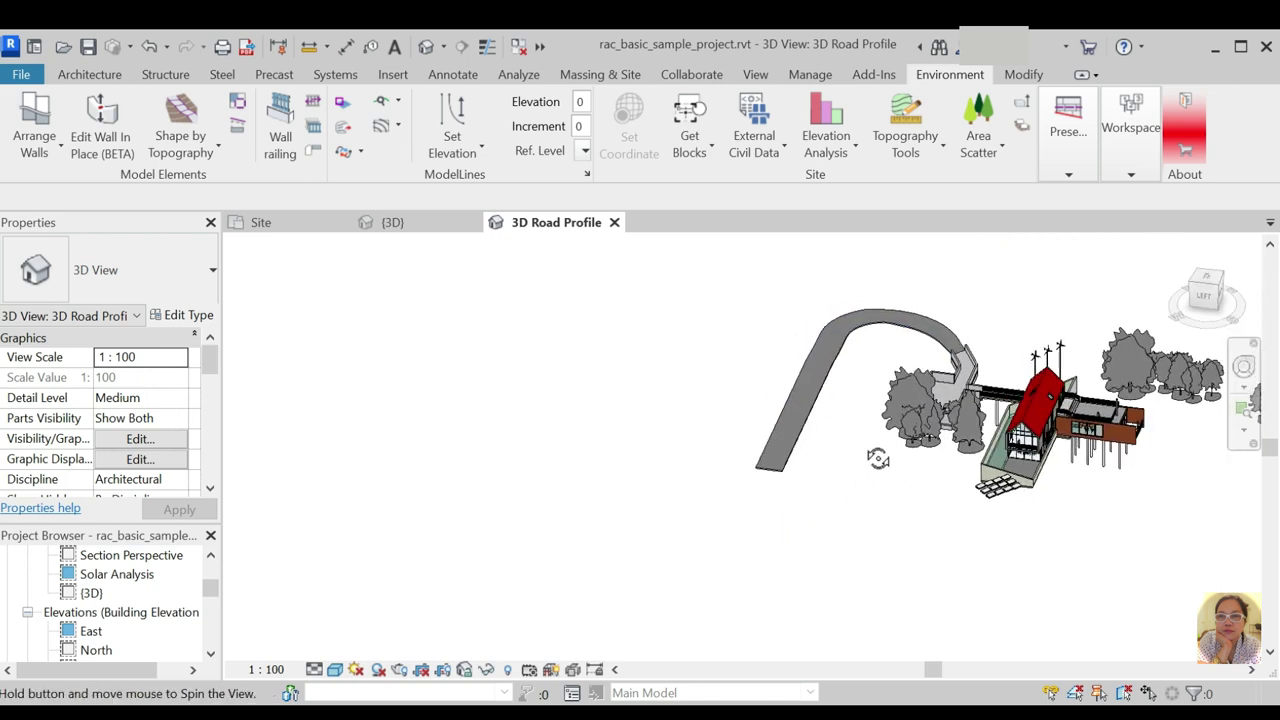
scroll(771, 457, "up", 3)
scroll(829, 537, "up", 2)
scroll(829, 537, "down", 4)
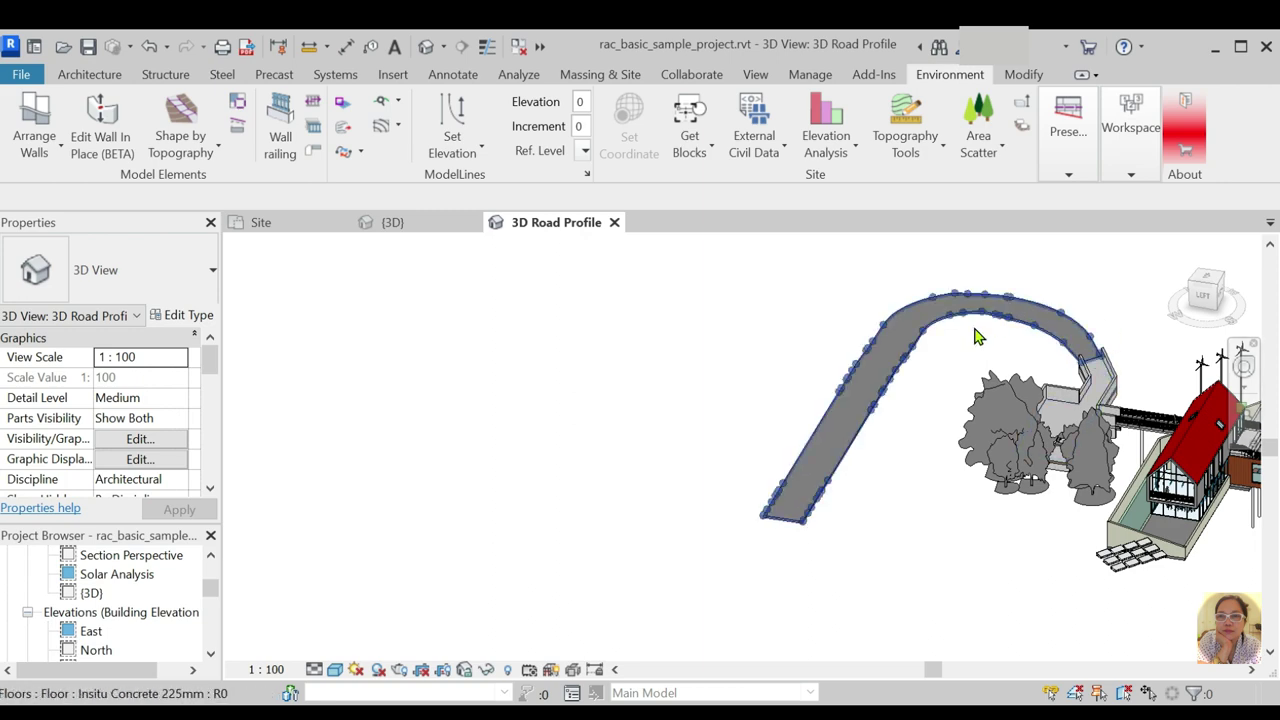
scroll(908, 428, "up", 3)
scroll(952, 432, "down", 2)
scroll(952, 432, "up", 3)
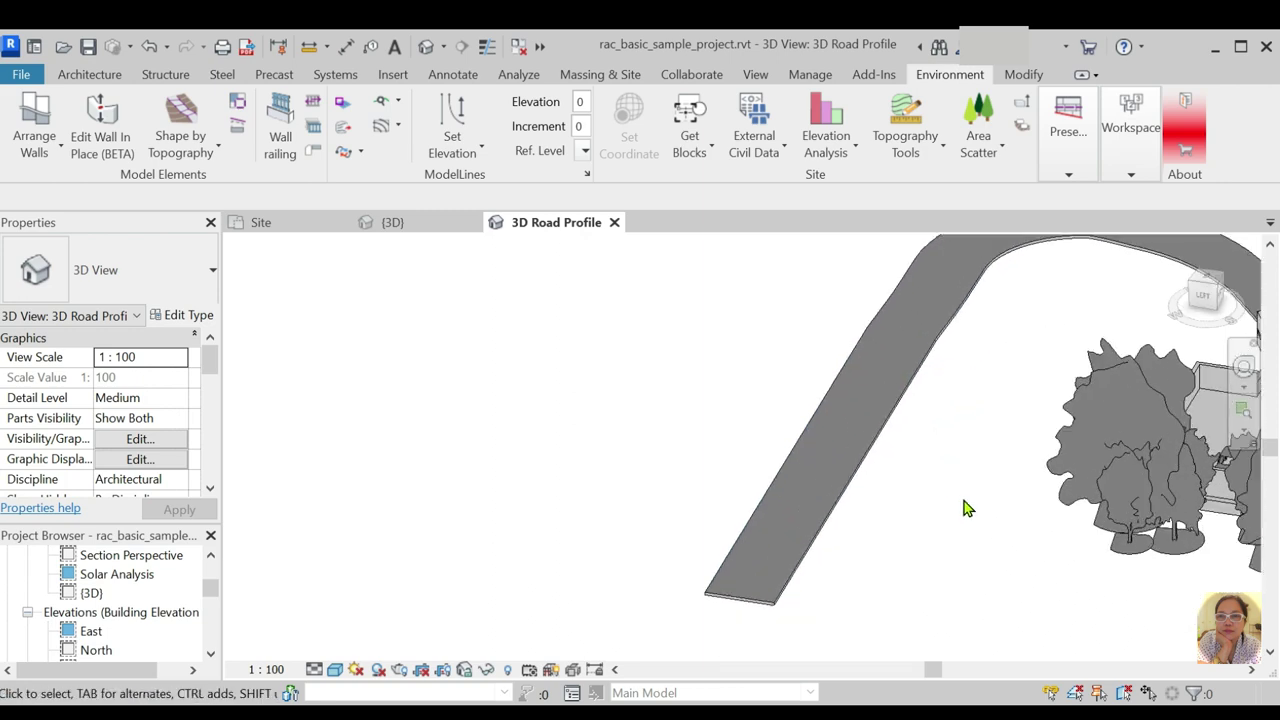
scroll(966, 509, "down", 3)
middle_click_drag(811, 531, 898, 590, "shift")
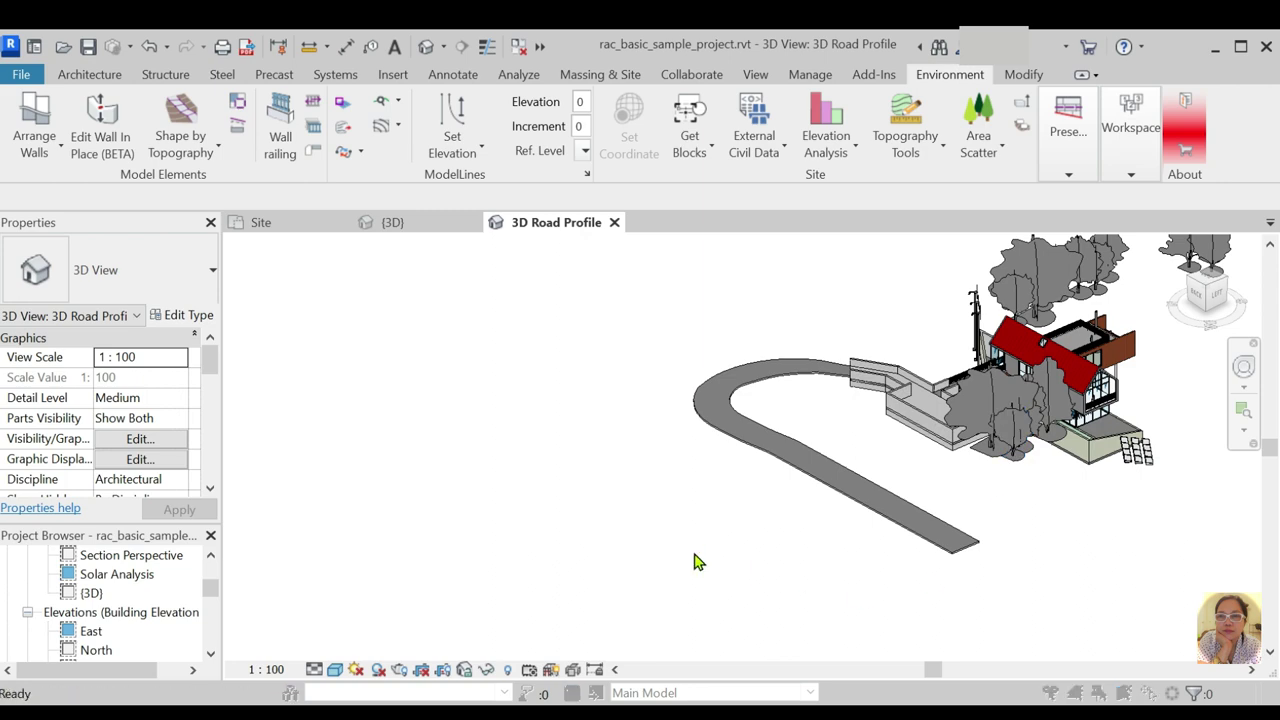
Turn on the Topography category in Visibility/Graphics (VG) so the terrain shows
key("v")
key("v")
left_click(390, 449)
key("t")
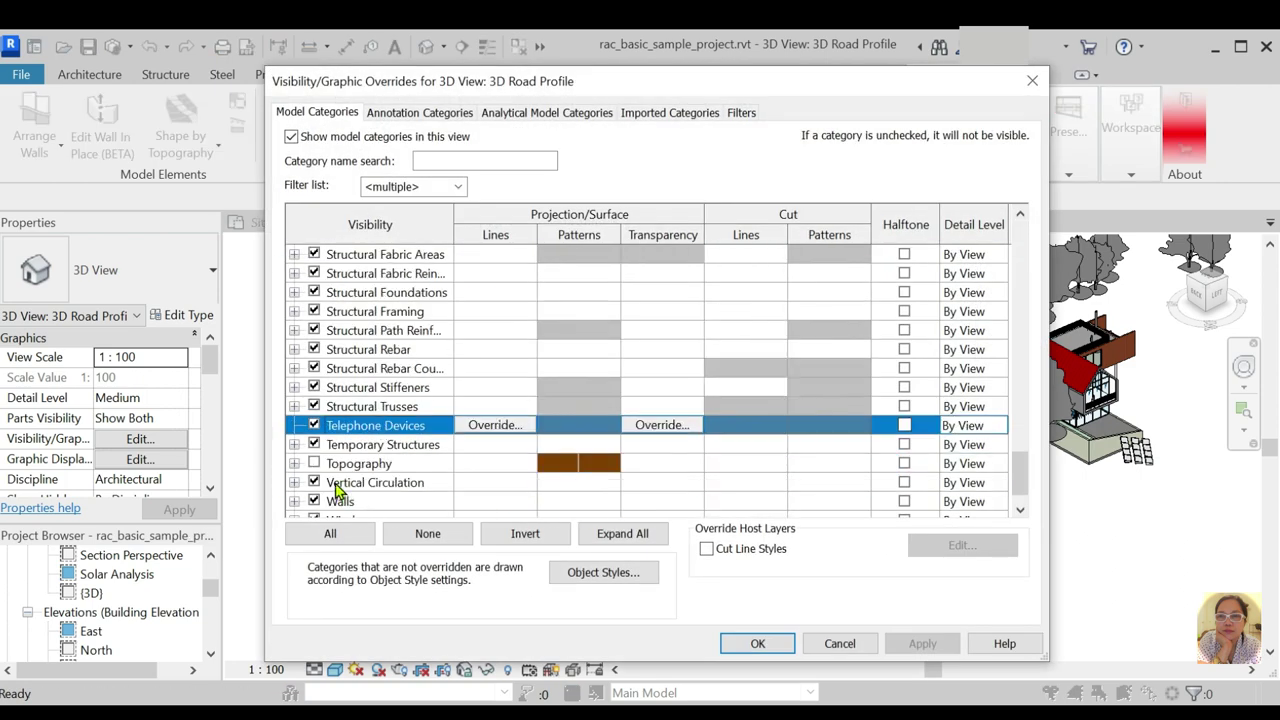
left_click(313, 463)
left_click(757, 643)
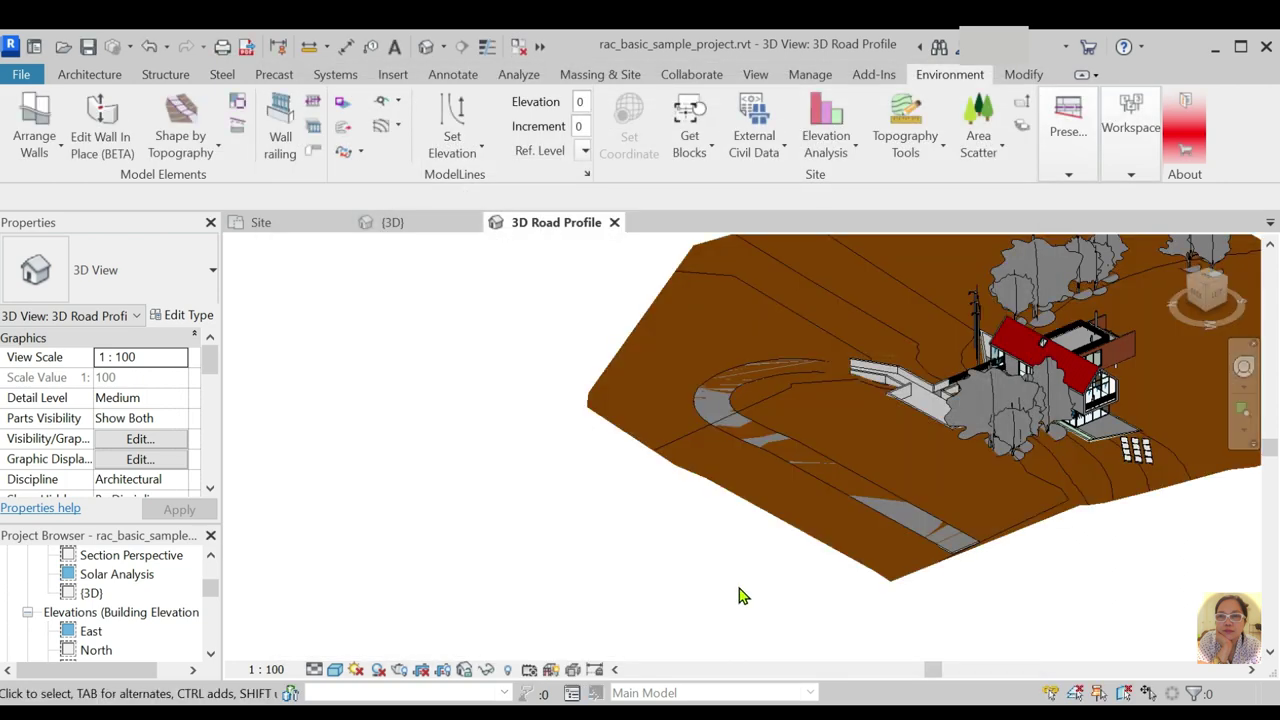
scroll(744, 419, "up", 3)
scroll(676, 425, "down", 1)
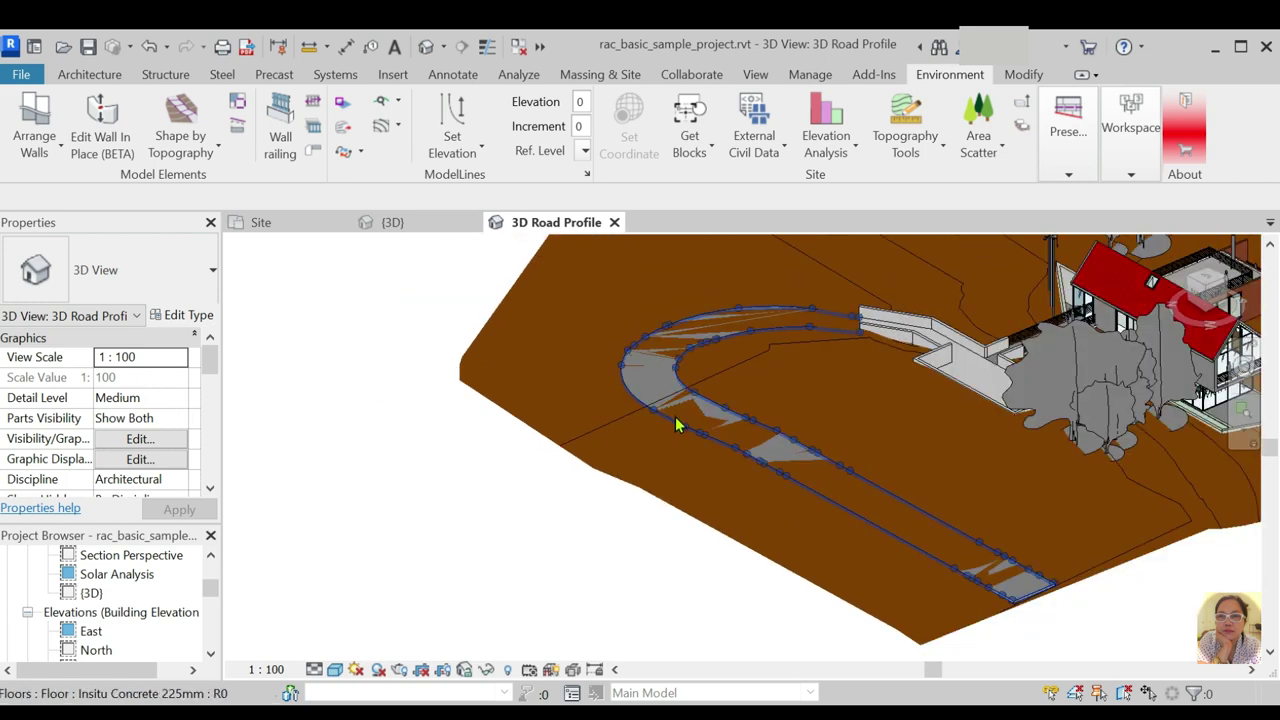
scroll(955, 585, "up", 2)
scroll(1025, 595, "up", 2)
scroll(1025, 600, "up", 2)
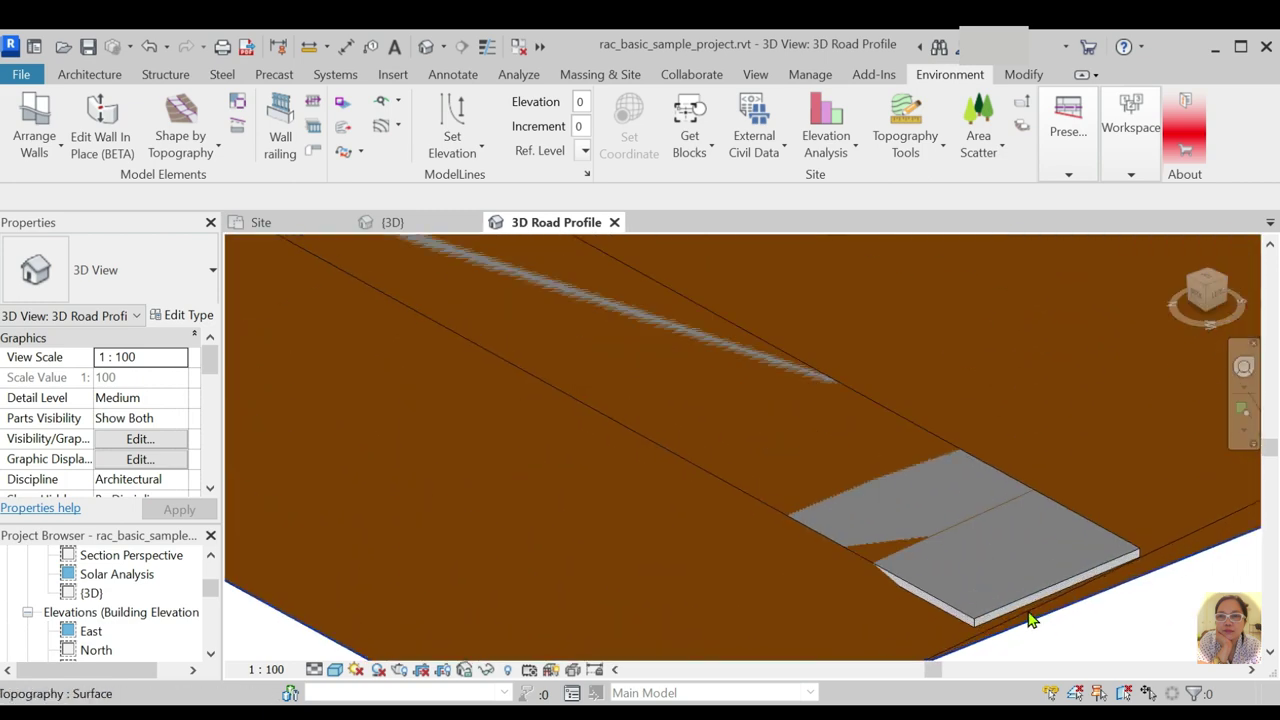
scroll(990, 582, "down", 3)
Select the road floor and try a -650 Height Offset in Properties
left_click(986, 583)
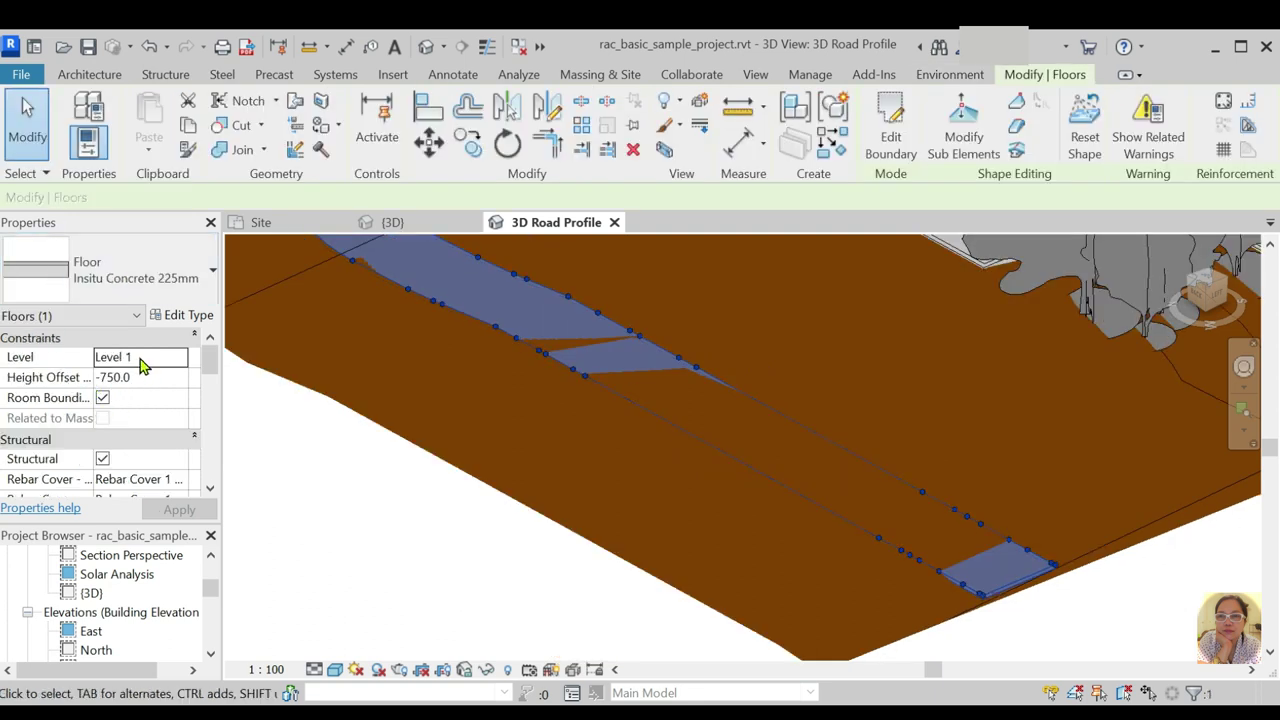
left_click(129, 377)
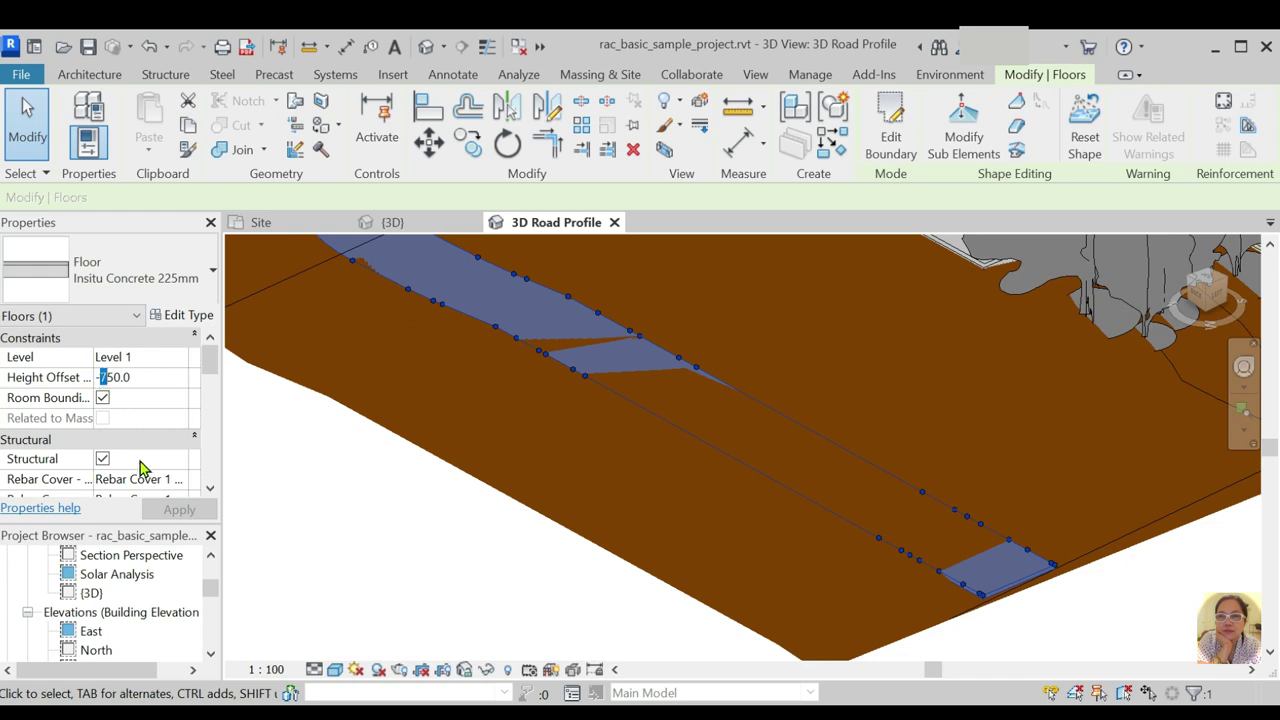
type("6")
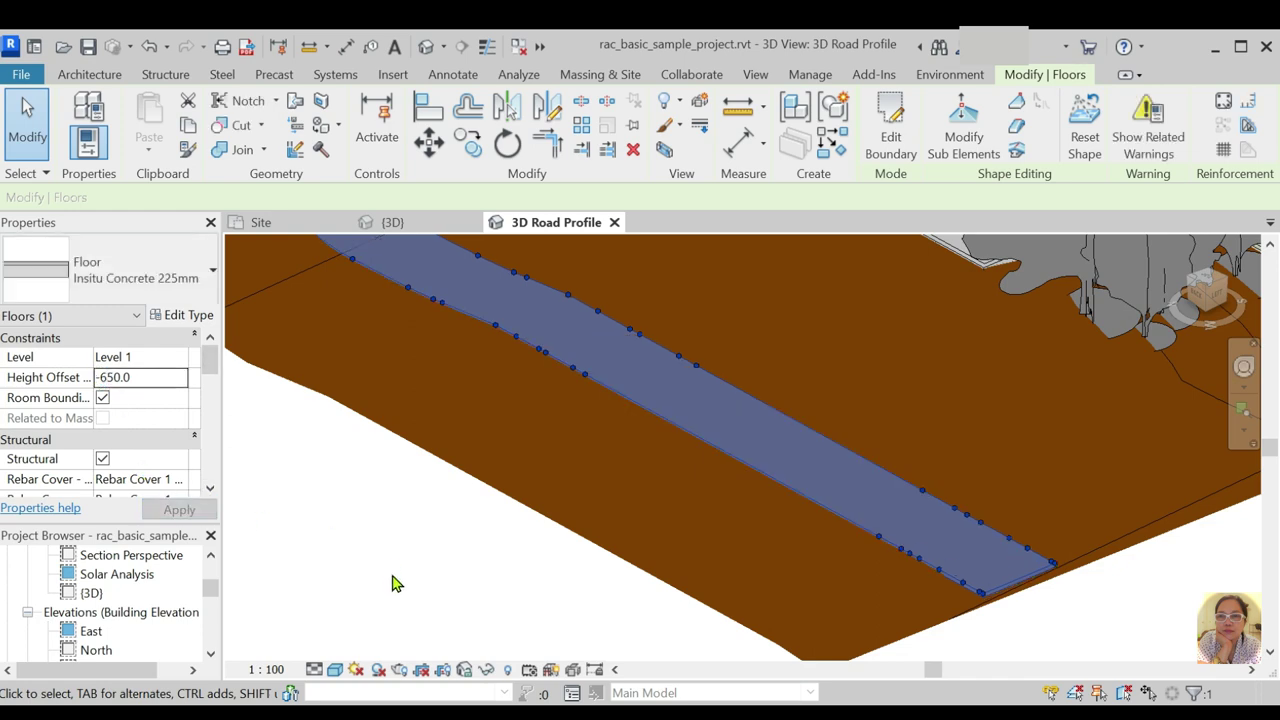
key("Escape")
scroll(749, 594, "down", 4)
scroll(686, 400, "up", 3)
scroll(757, 381, "up", 2)
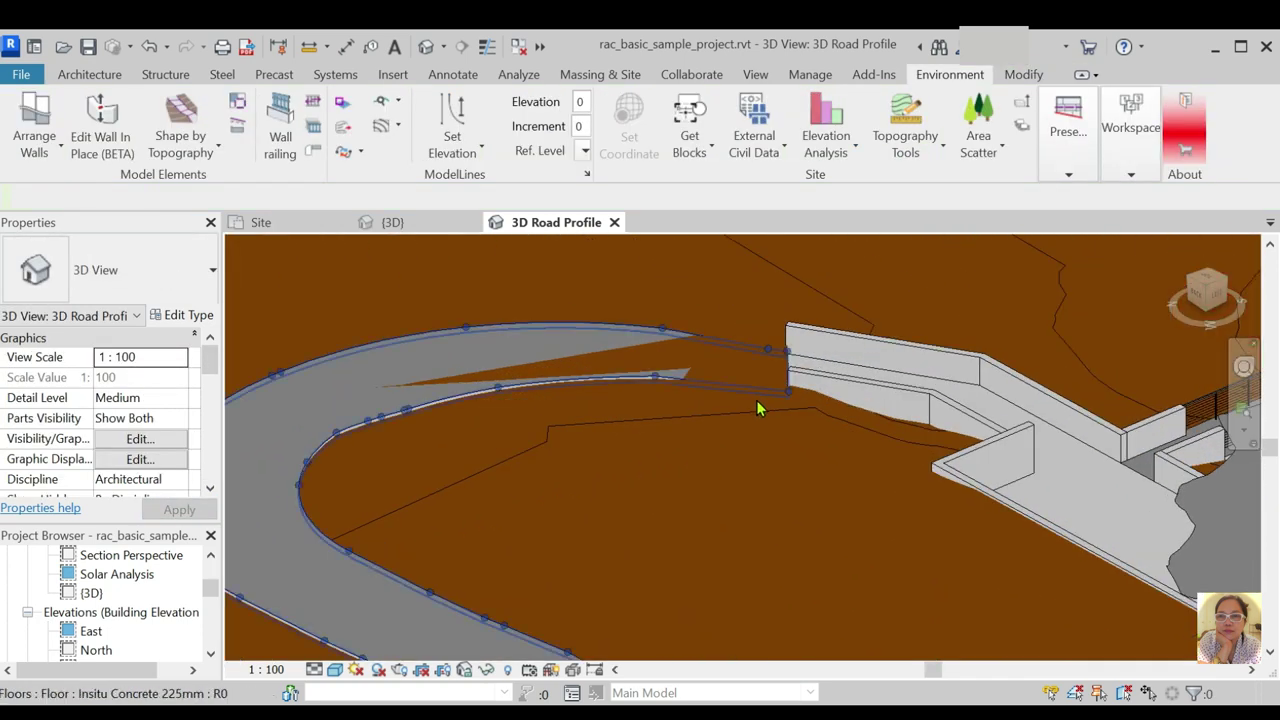
scroll(745, 405, "up", 2)
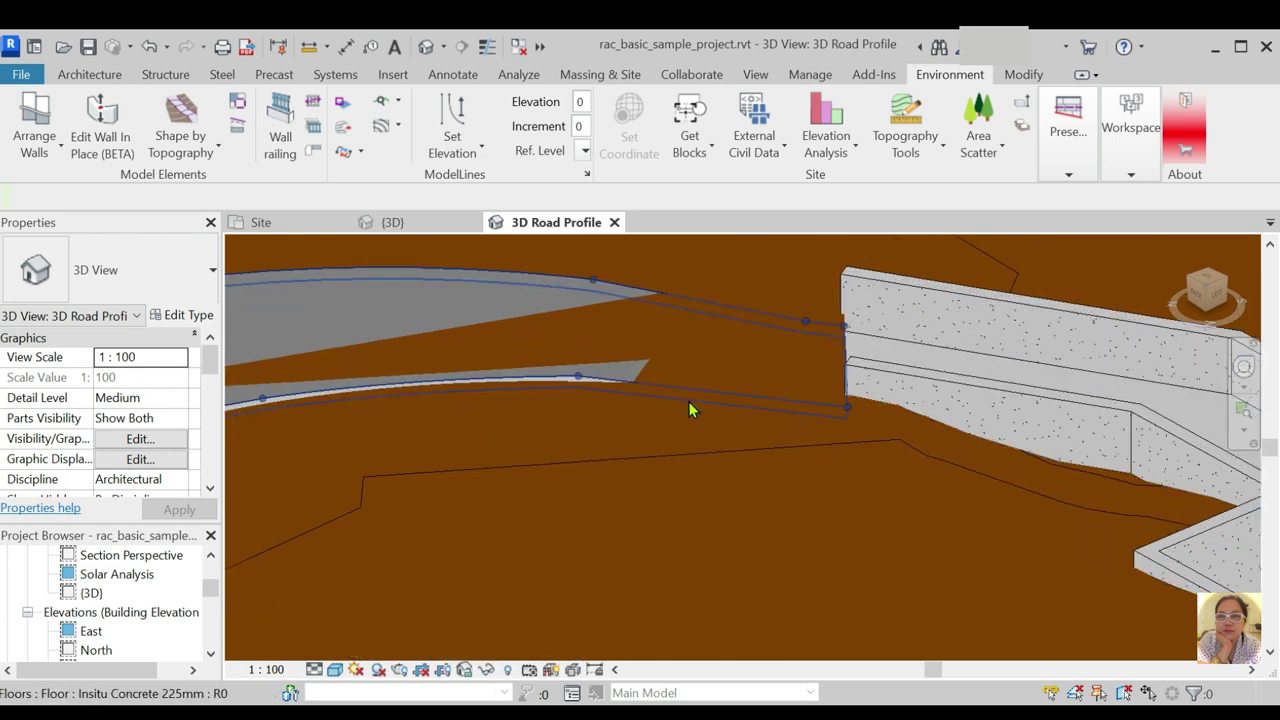
Reselect the road floor, re-edit its Height Offset value, then clear the selection
left_click(688, 401)
double_click(114, 377)
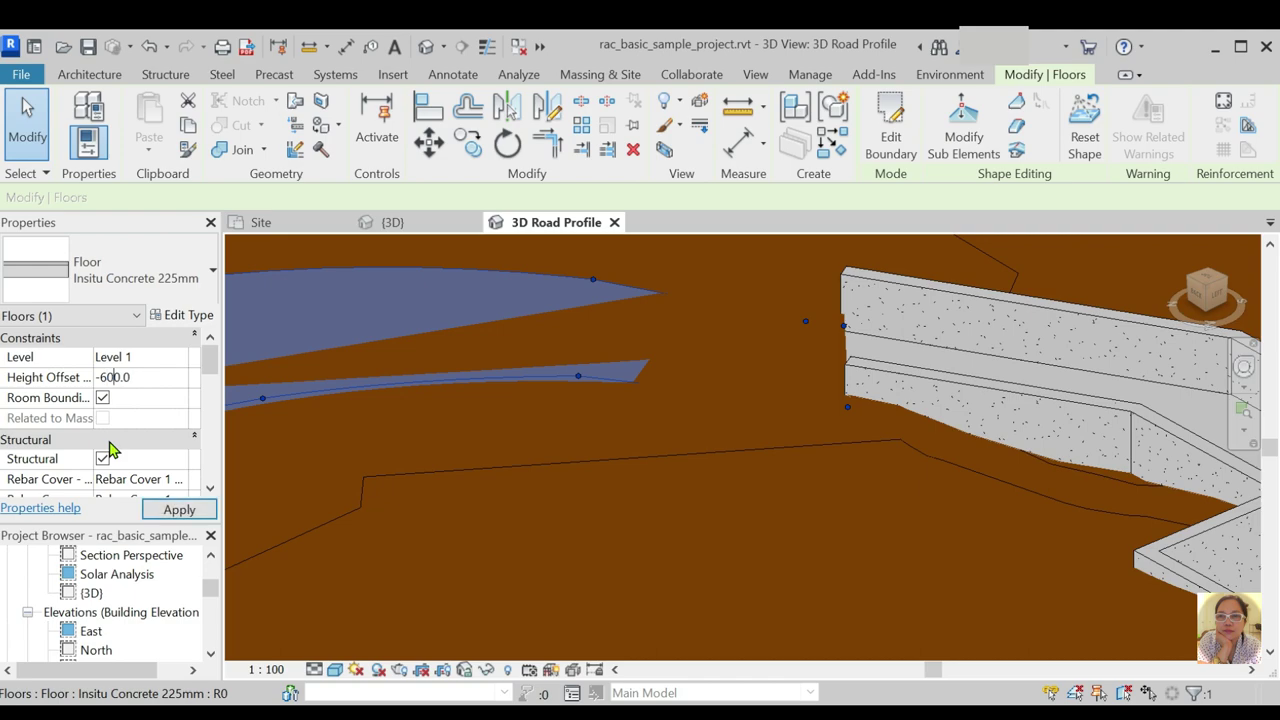
left_click(170, 509)
scroll(843, 575, "down", 5)
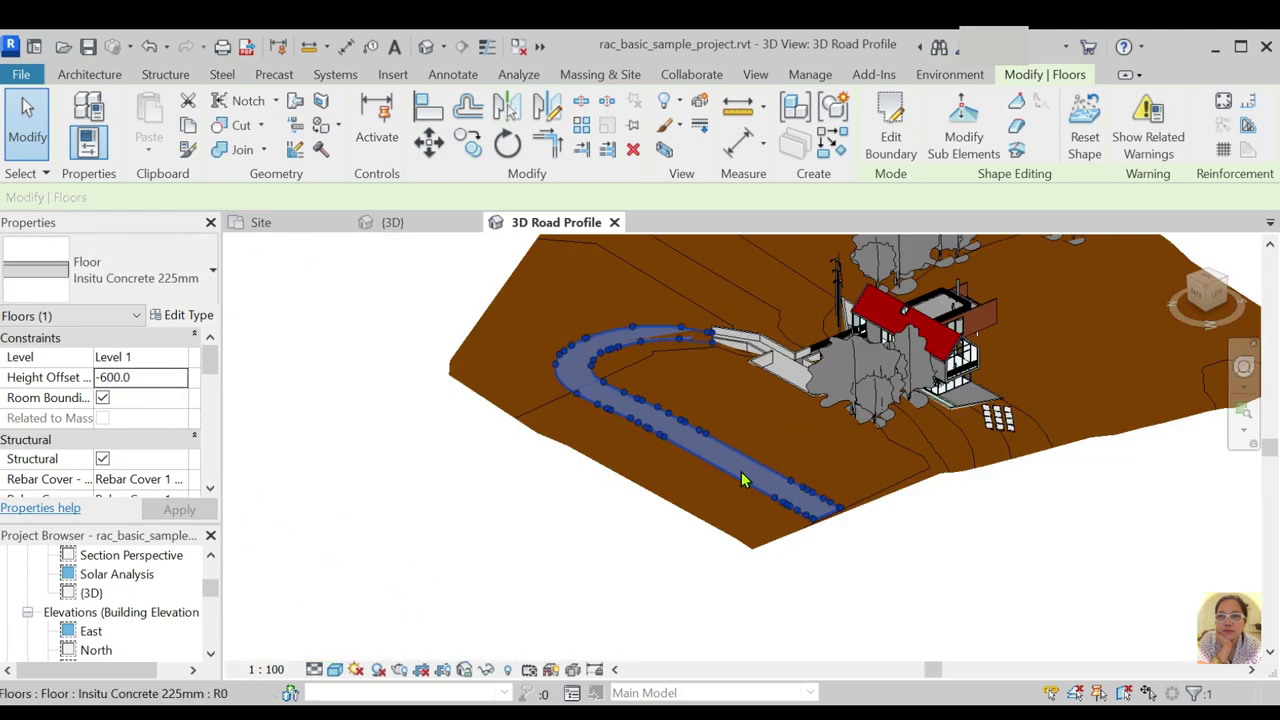
left_click(843, 575)
scroll(820, 566, "up", 3)
scroll(760, 480, "down", 3)
scroll(718, 413, "up", 3)
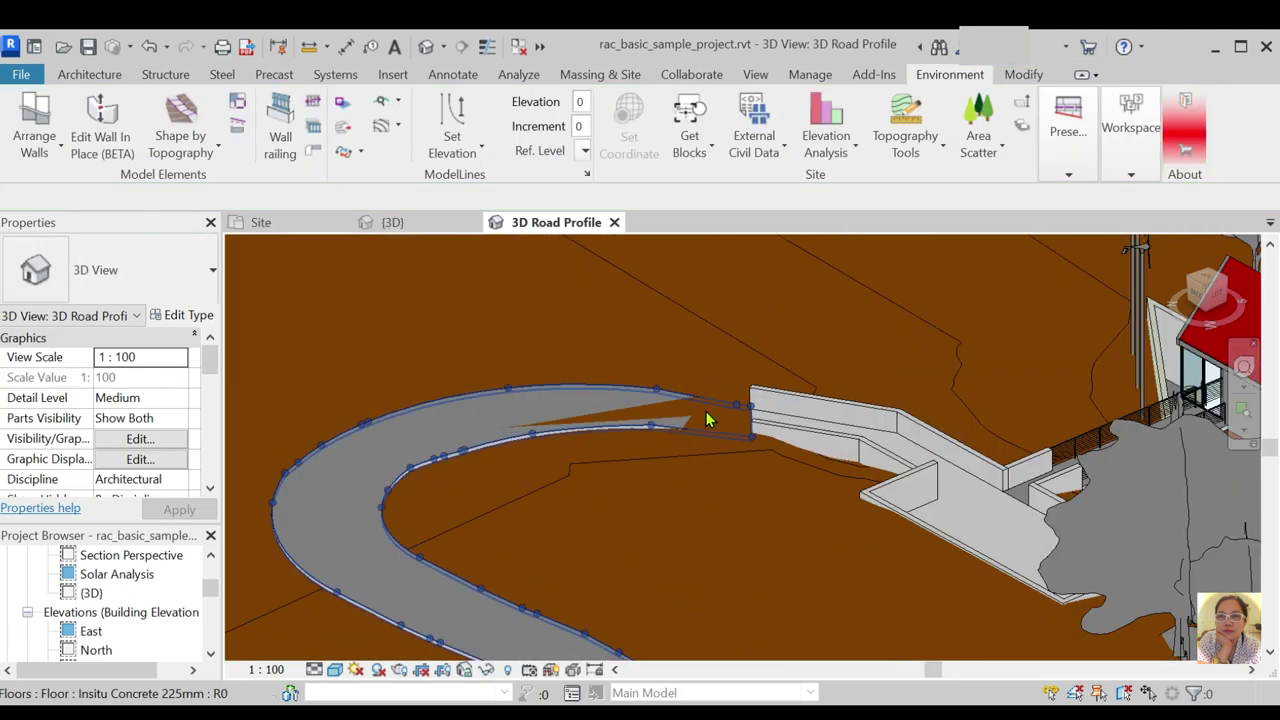
scroll(640, 520, "down", 2)
Set the curved road floor's Height Offset to -550 and apply it
left_click(697, 500)
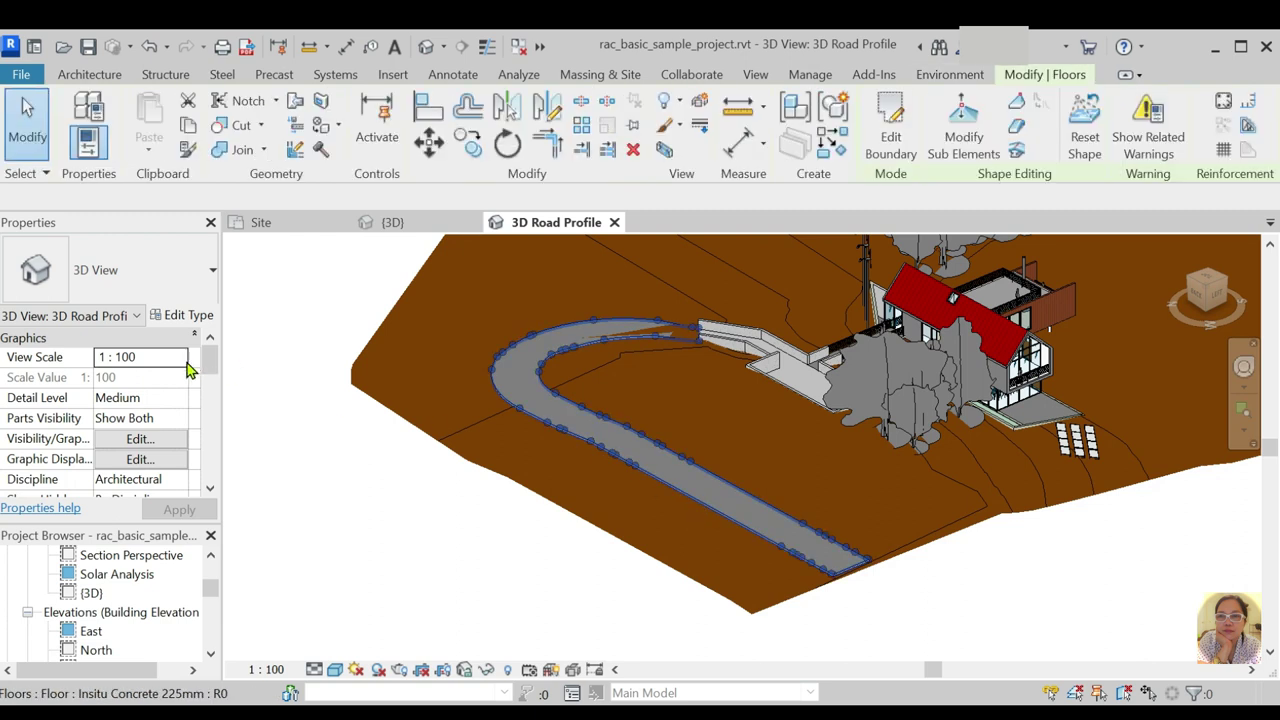
left_click(104, 377)
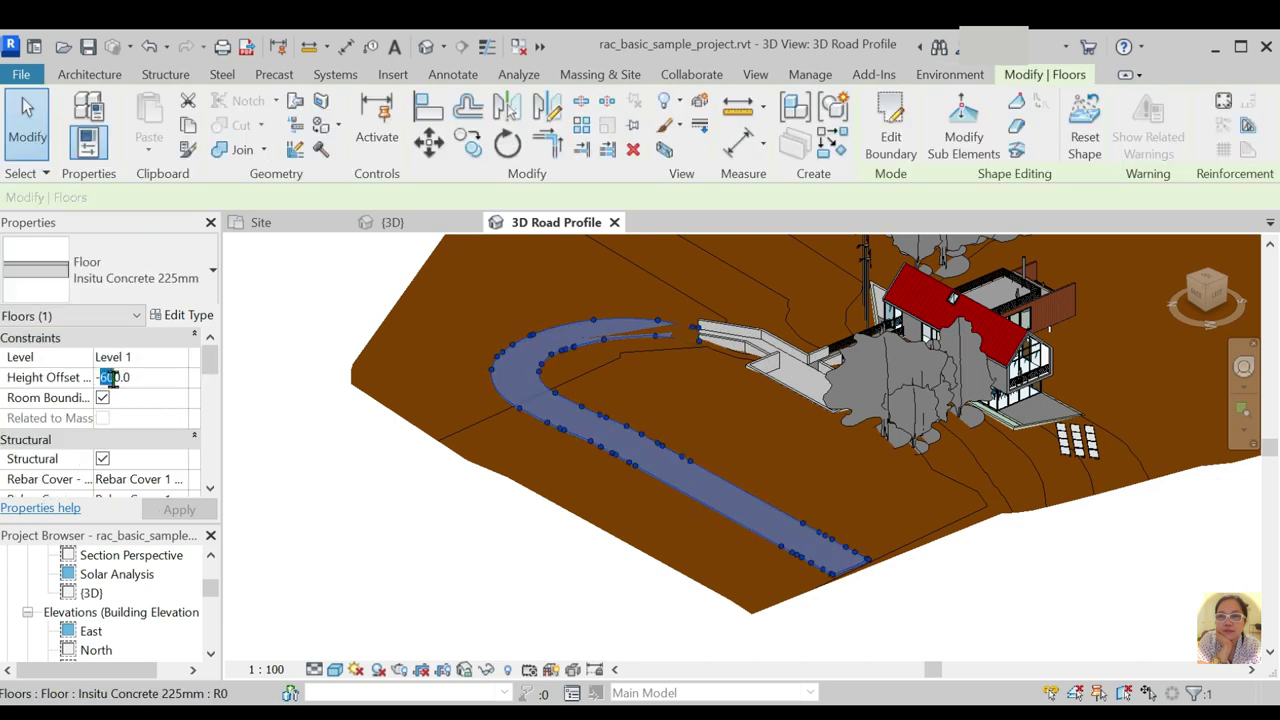
type("-55")
left_click(195, 512)
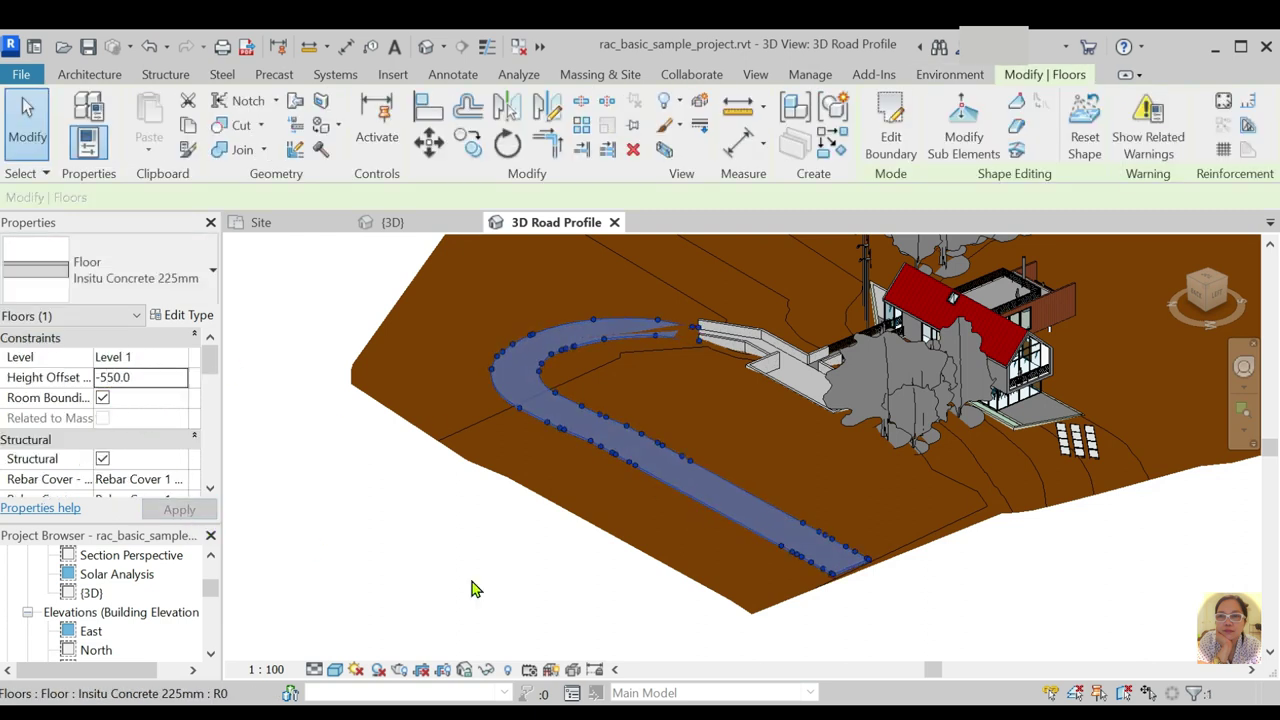
left_click(180, 315)
Duplicate the Insitu Concrete 225mm floor type under the name 'Service Road'
left_click(878, 152)
type("Roa")
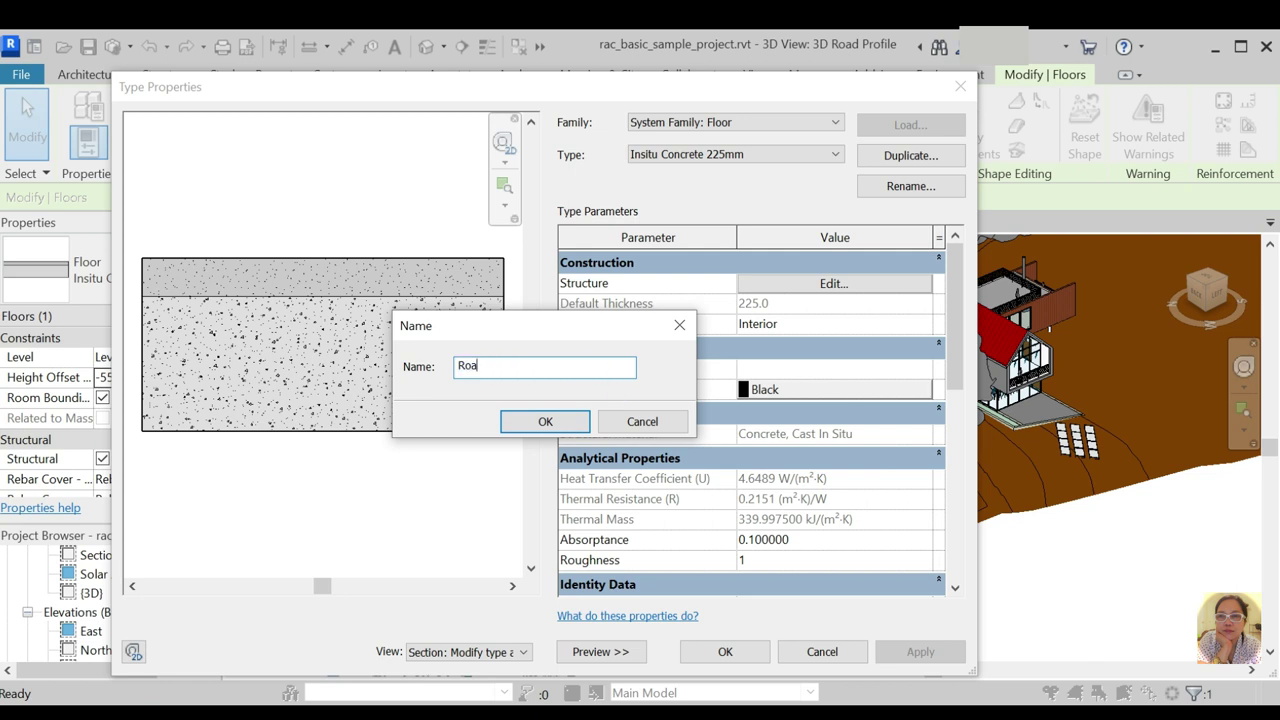
key("BackSpace")
key("BackSpace")
key("BackSpace")
type("Service")
left_click(557, 421)
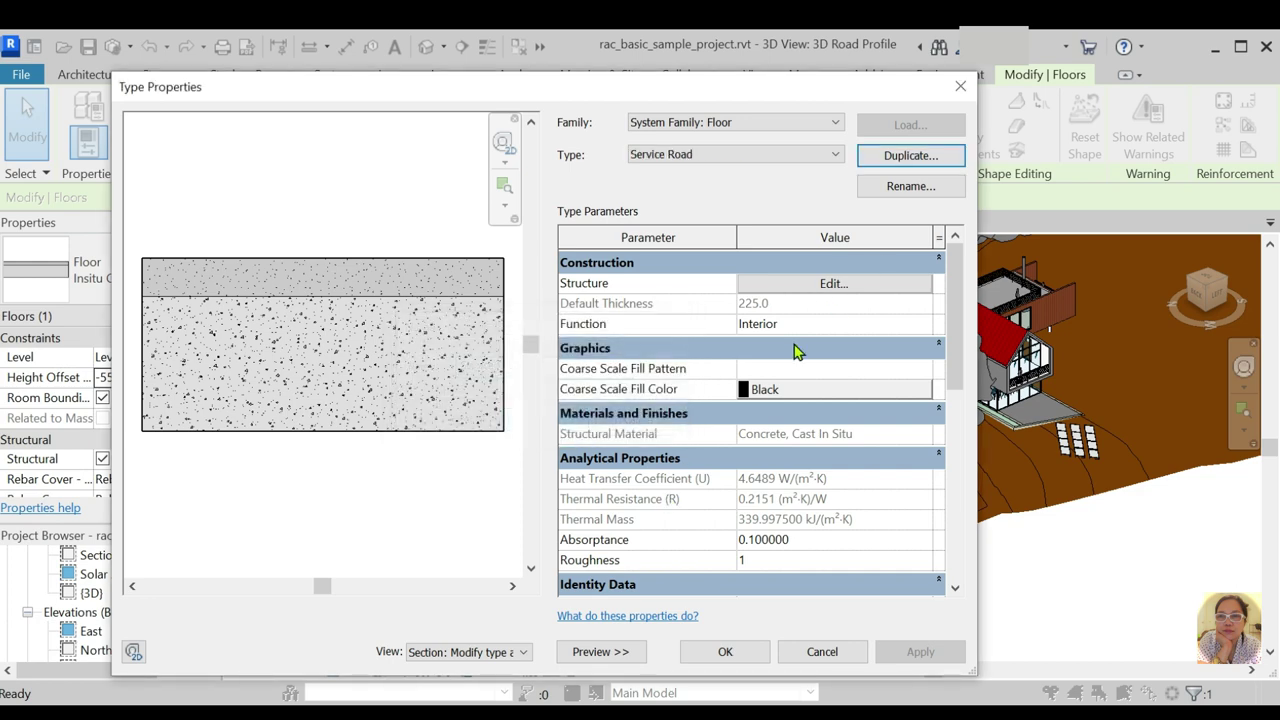
left_click(600, 651)
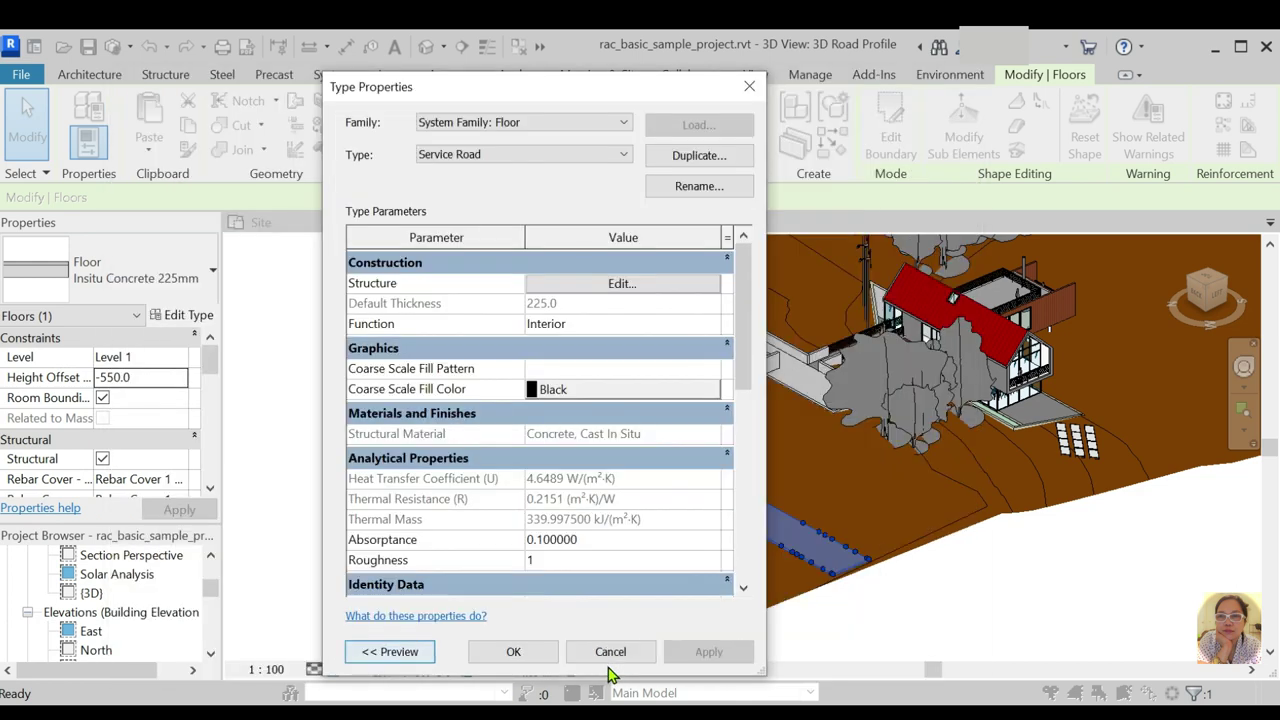
left_click(382, 653)
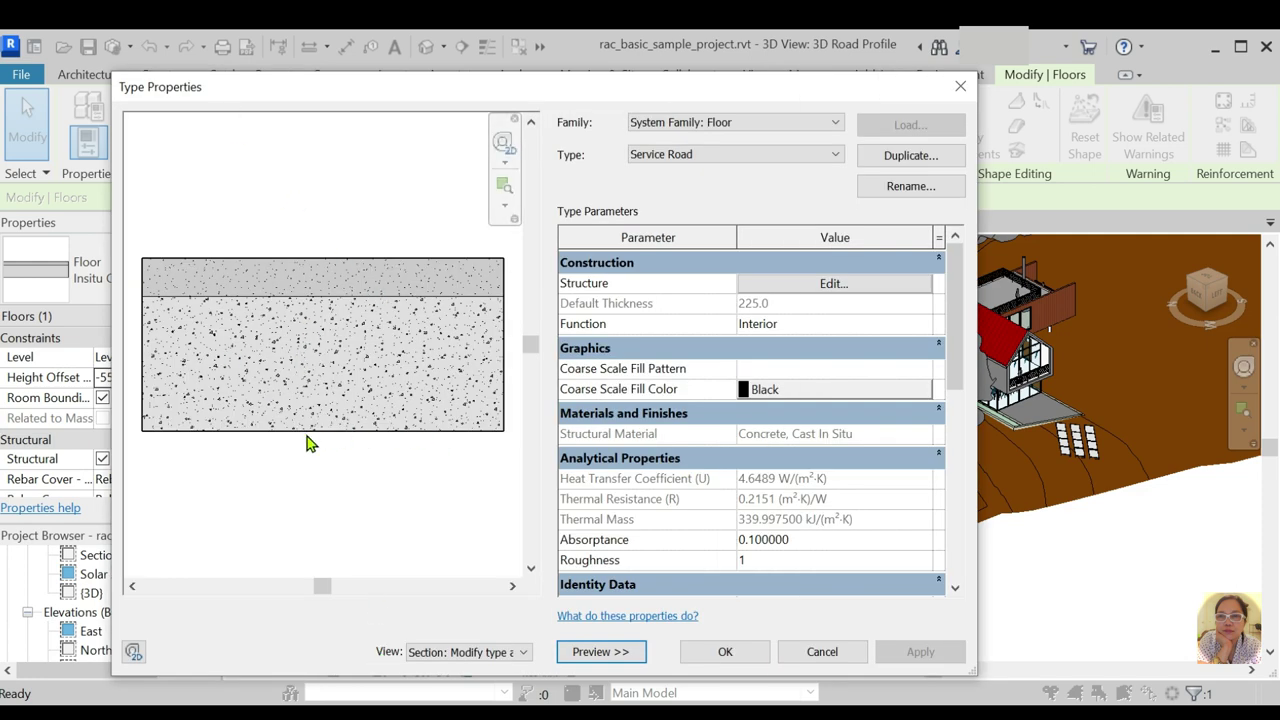
Swap the membrane layer for a 25 mm Finish 1 layer at the top of Service Road
left_click(890, 285)
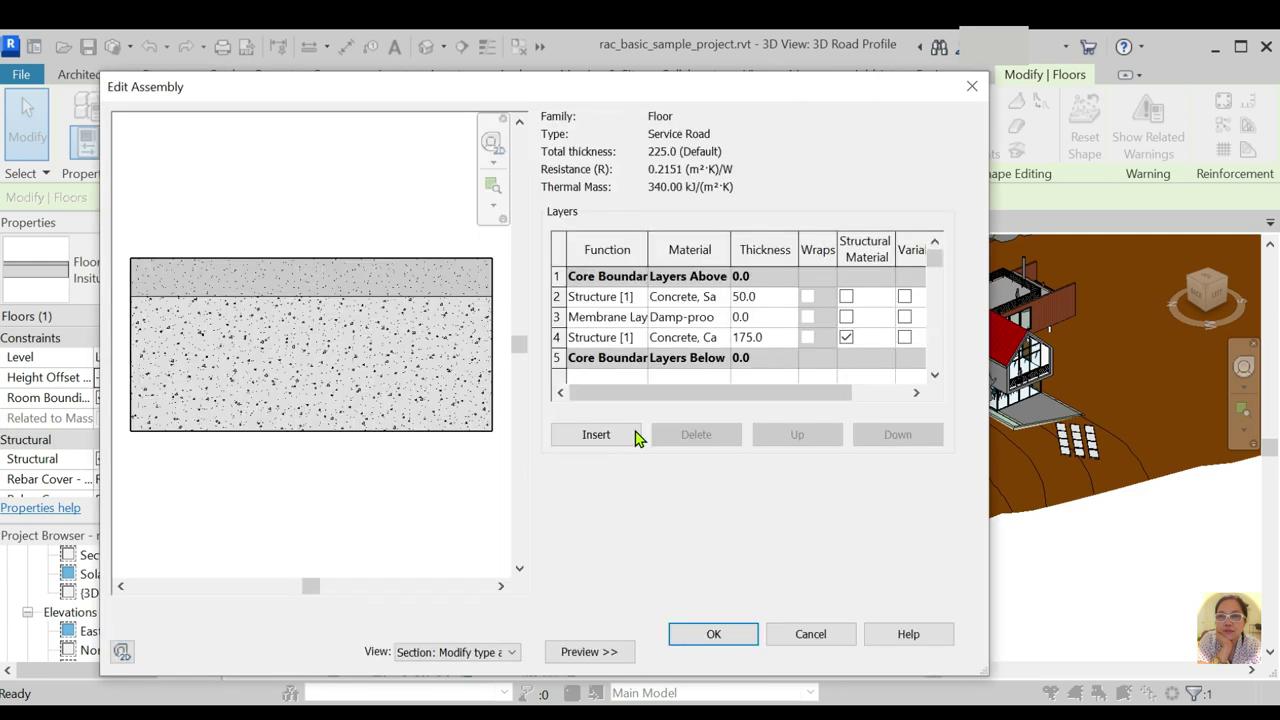
left_click(558, 317)
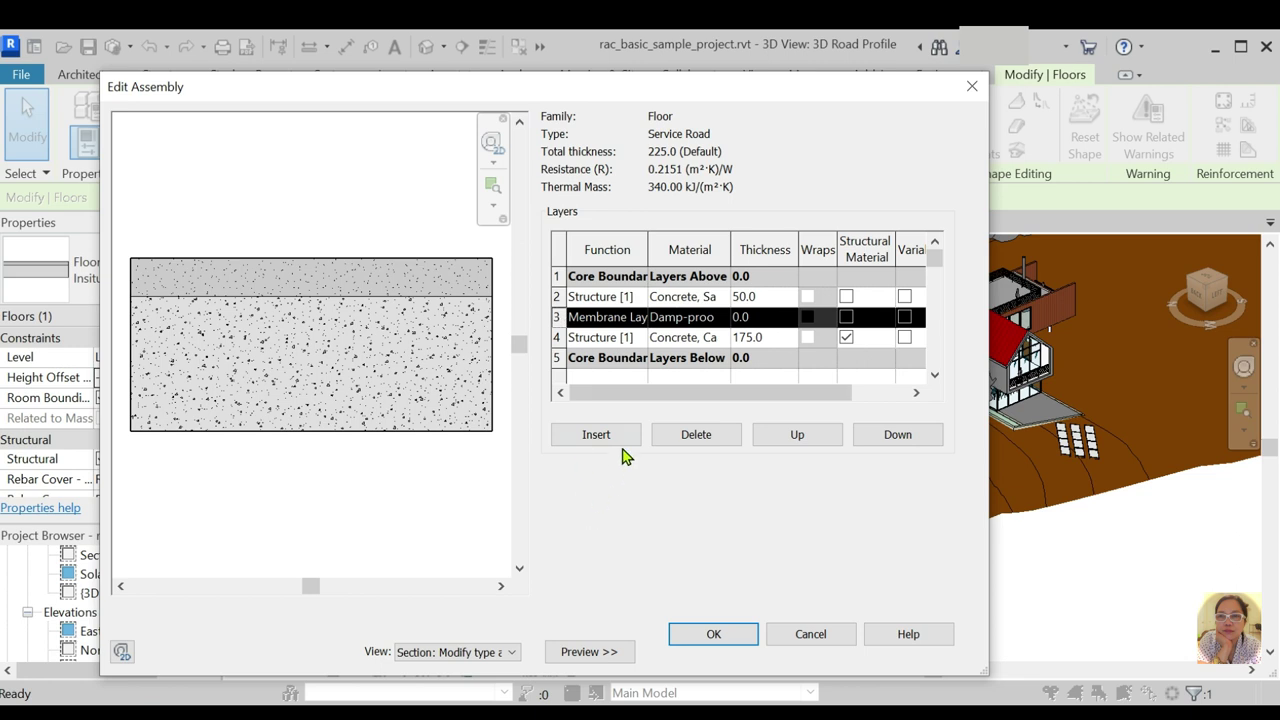
left_click(700, 434)
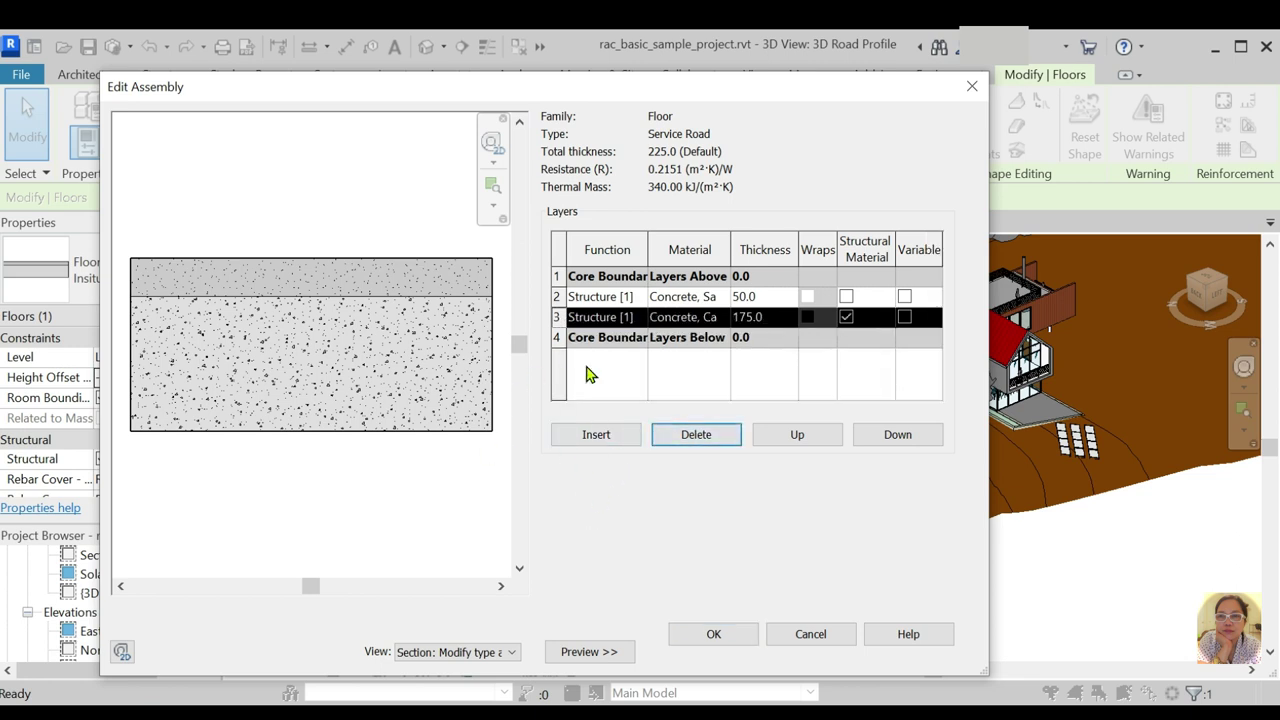
left_click(598, 436)
left_click(775, 317)
type("25")
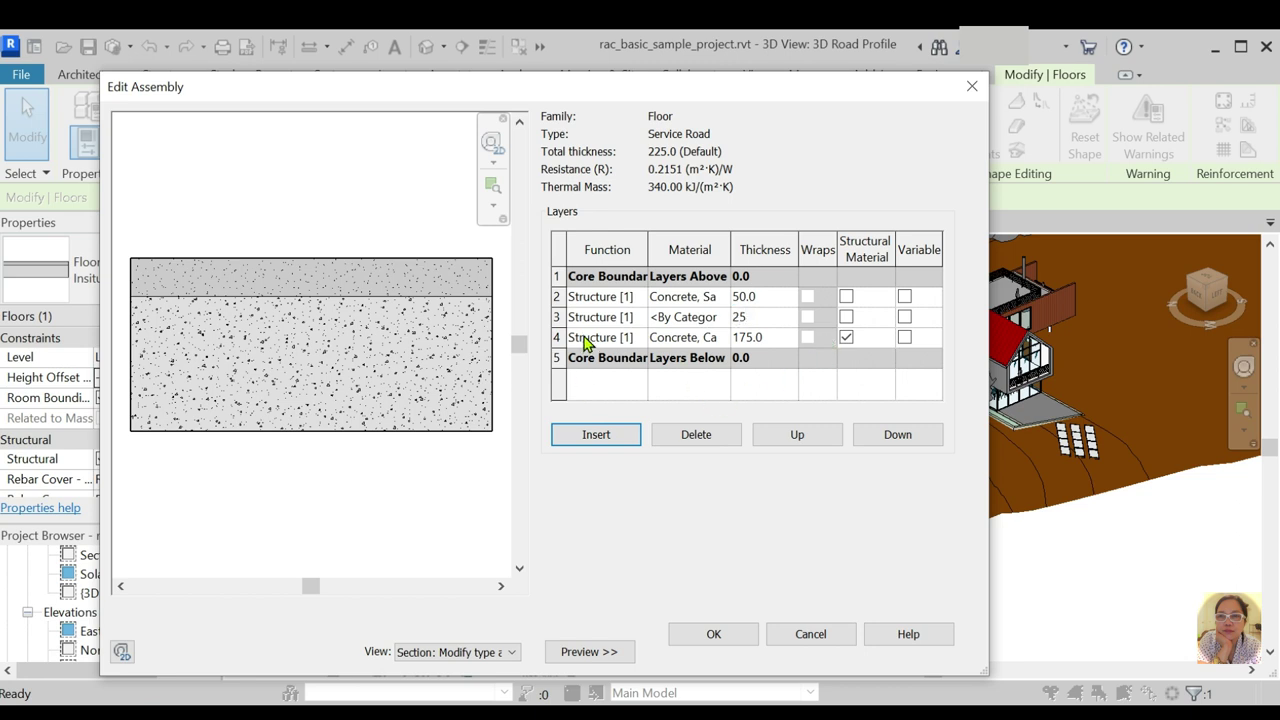
left_click(627, 317)
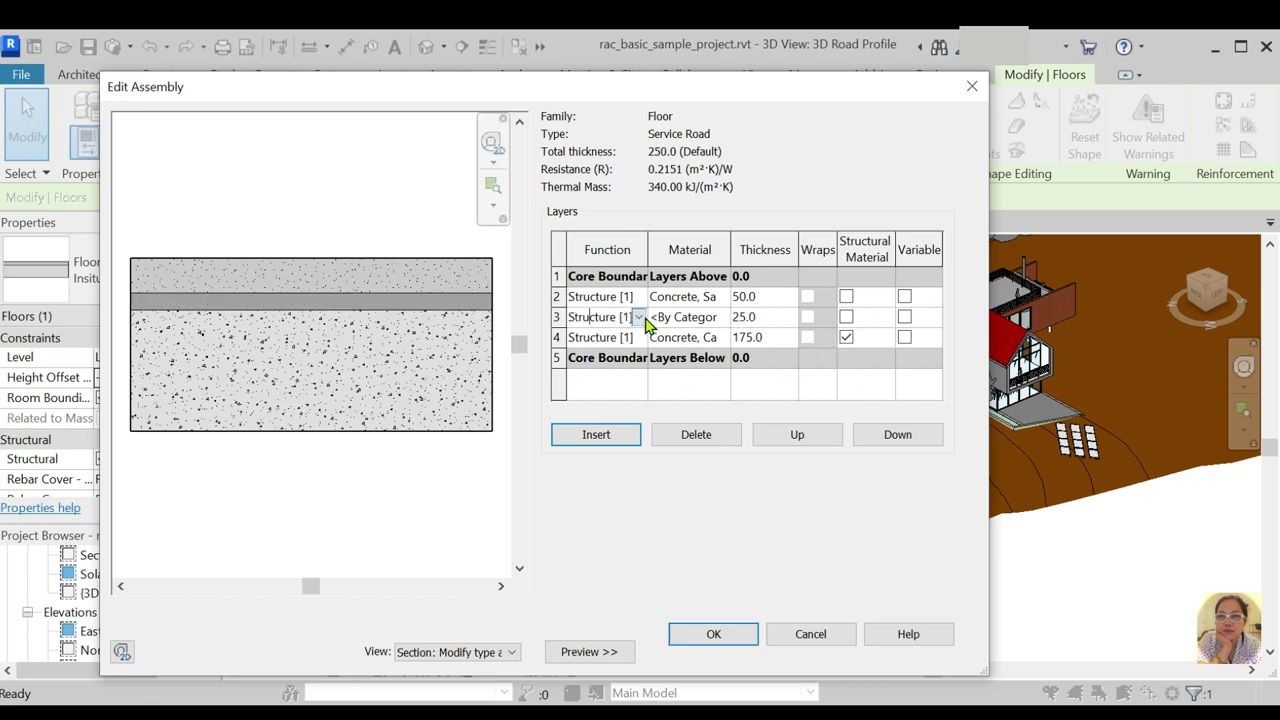
left_click(640, 318)
left_click(605, 388)
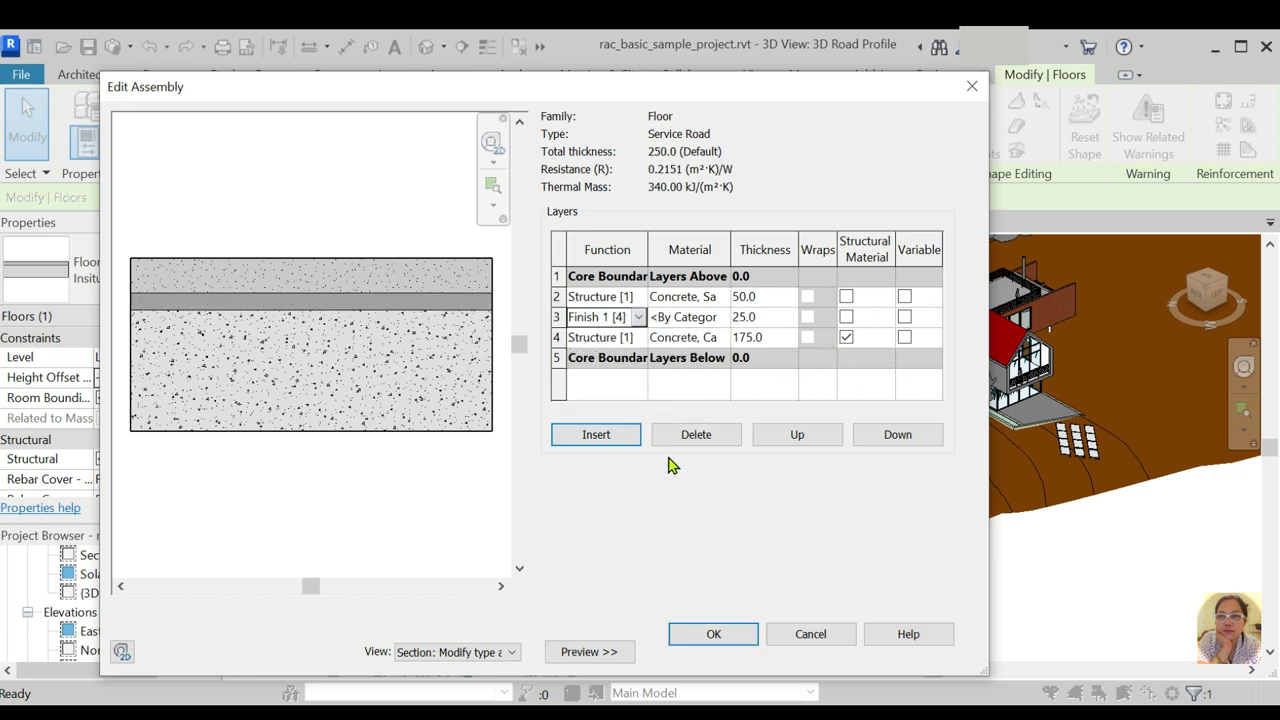
left_click(815, 440)
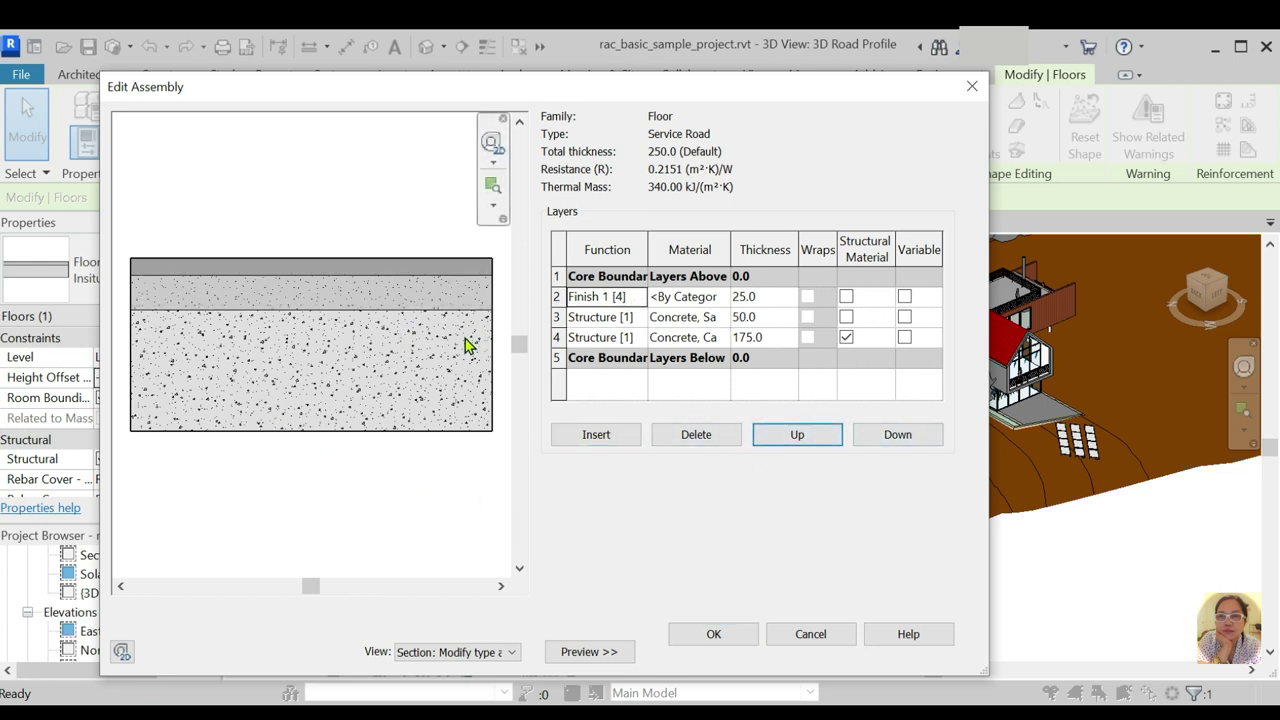
left_click(690, 298)
Compare the concrete materials in the Material Browser, ending on Concrete - Cast In Situ
left_click(722, 296)
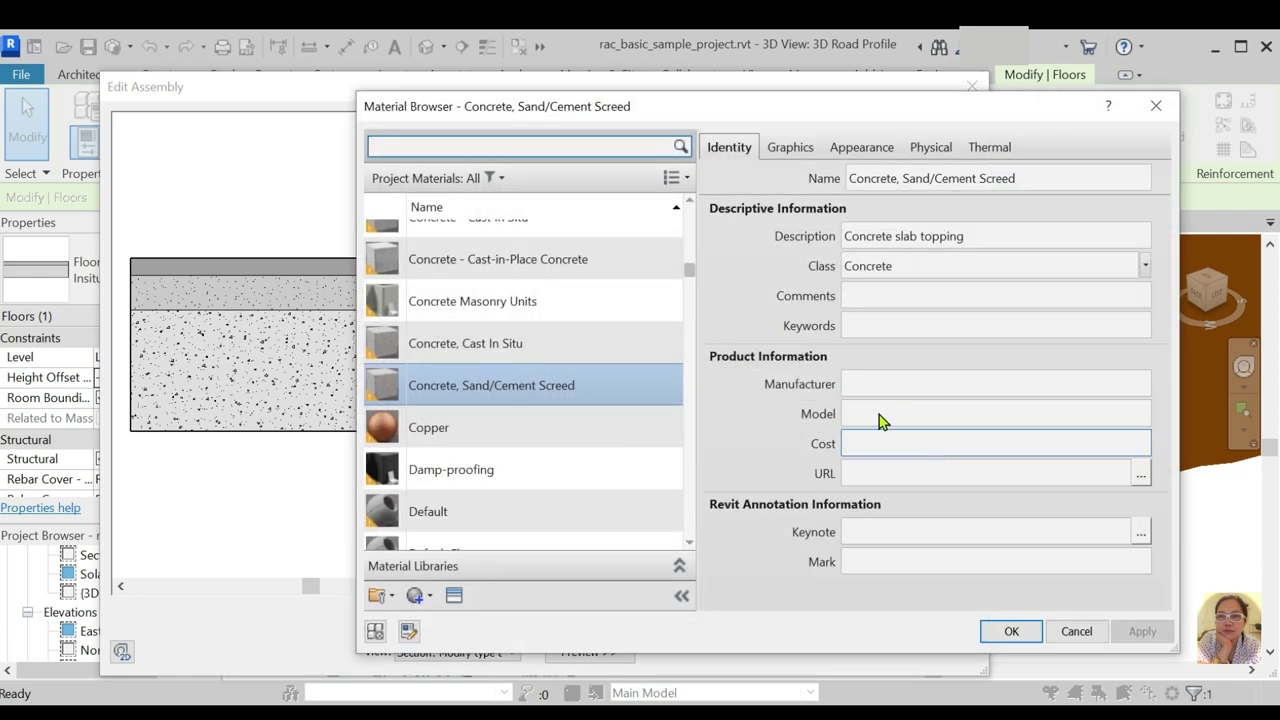
scroll(466, 414, "down", 1)
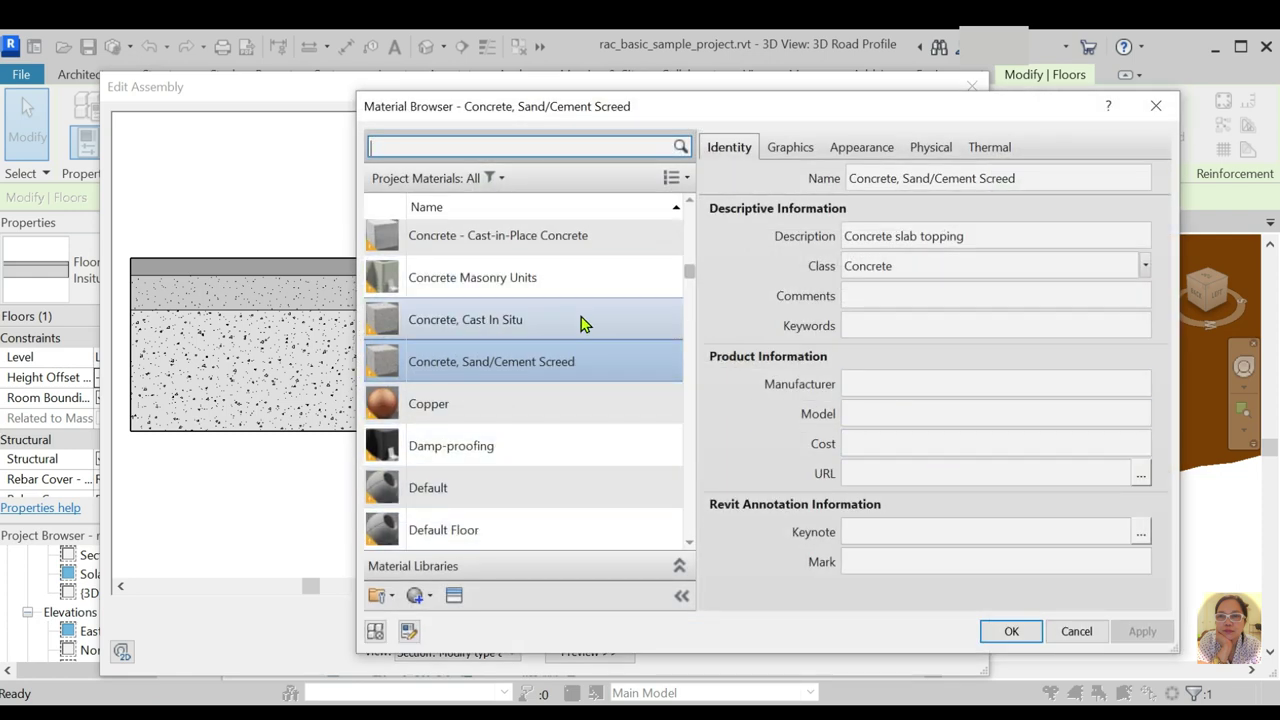
scroll(590, 330, "up", 2)
scroll(560, 400, "down", 1)
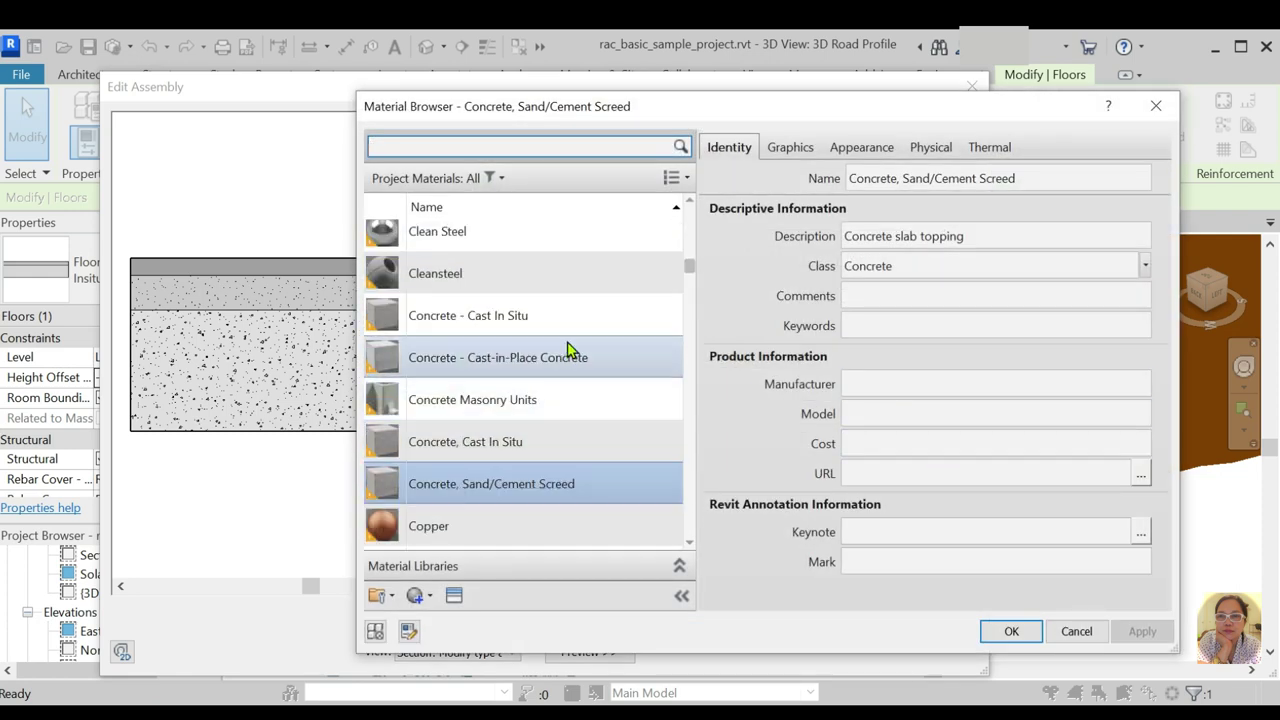
left_click(580, 318)
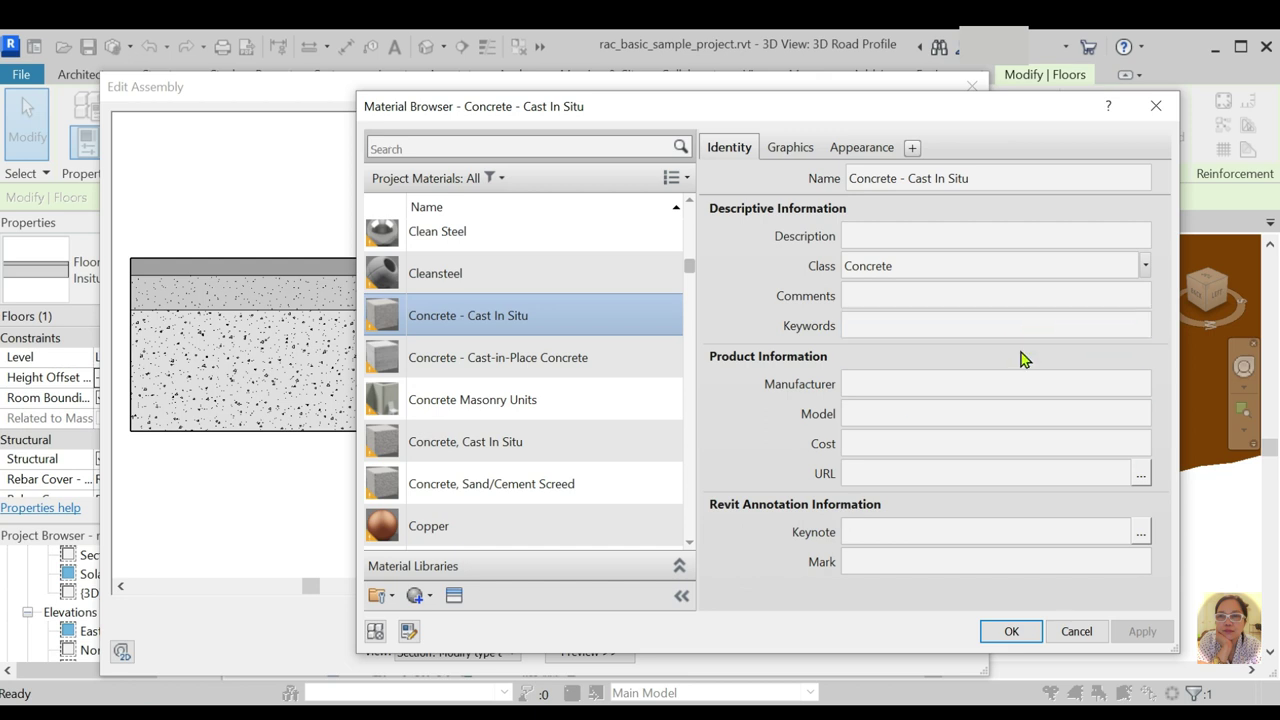
left_click(862, 150)
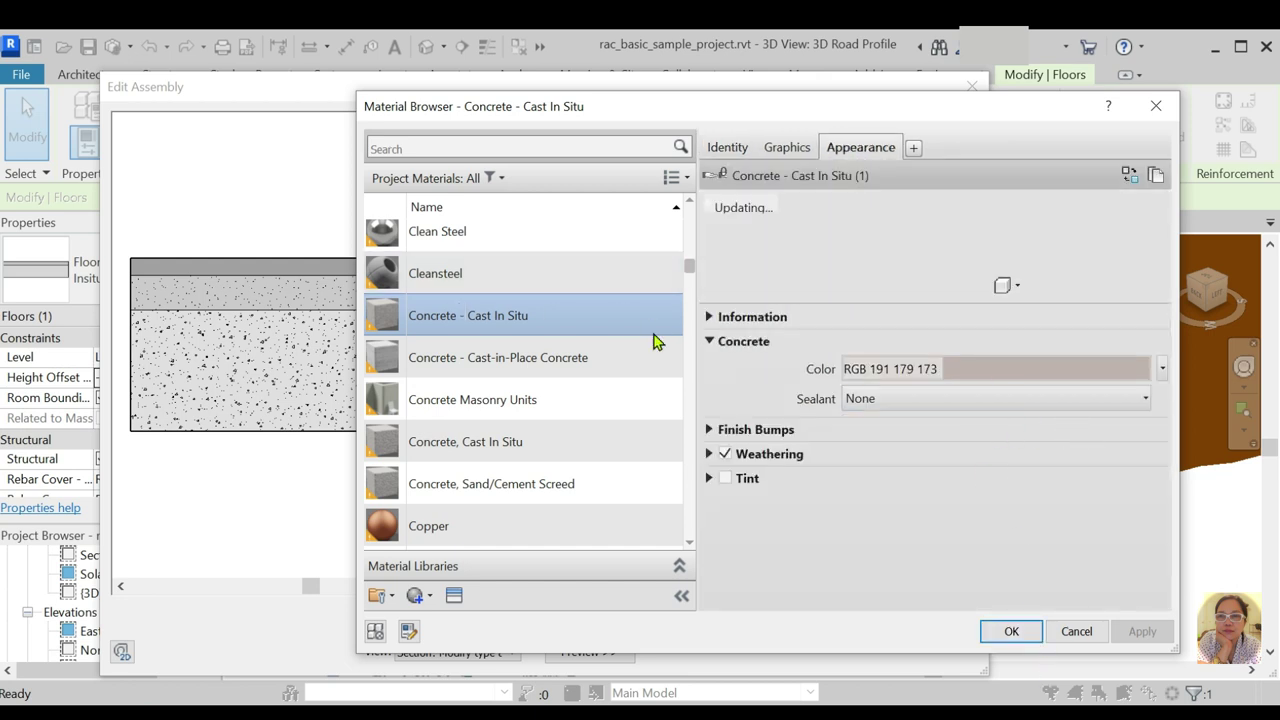
left_click(566, 360)
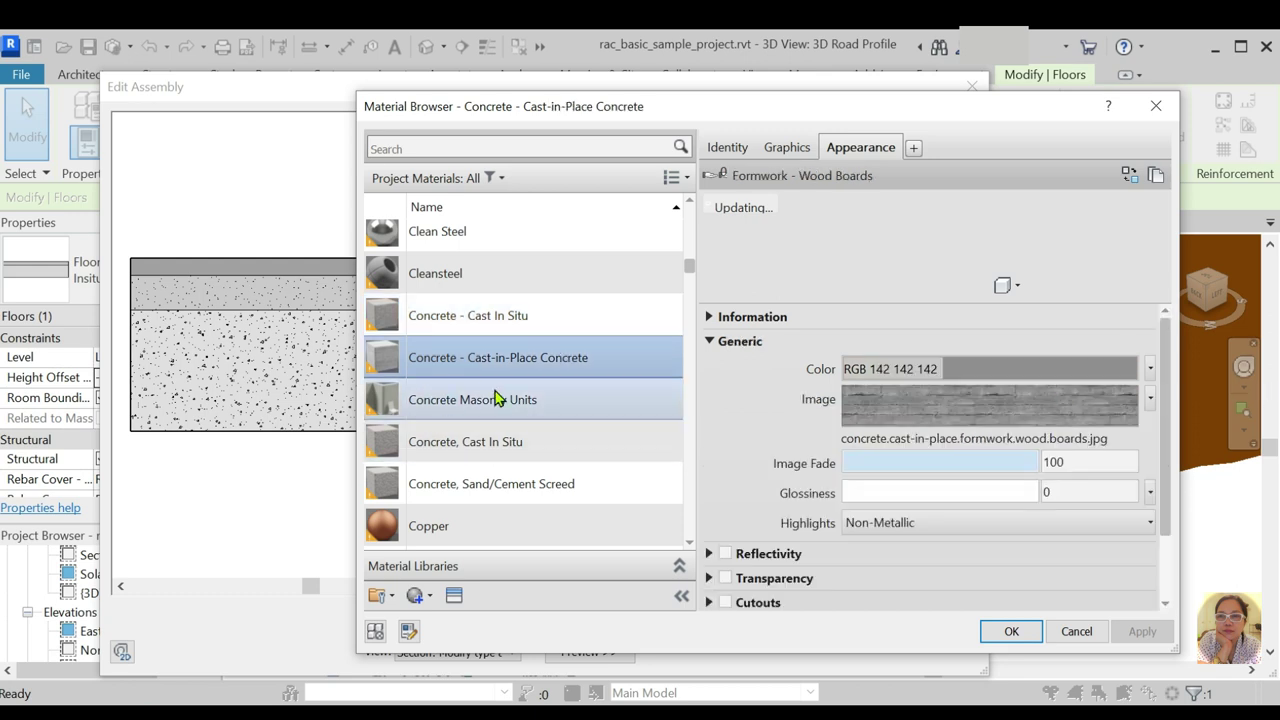
left_click(600, 400)
left_click(515, 441)
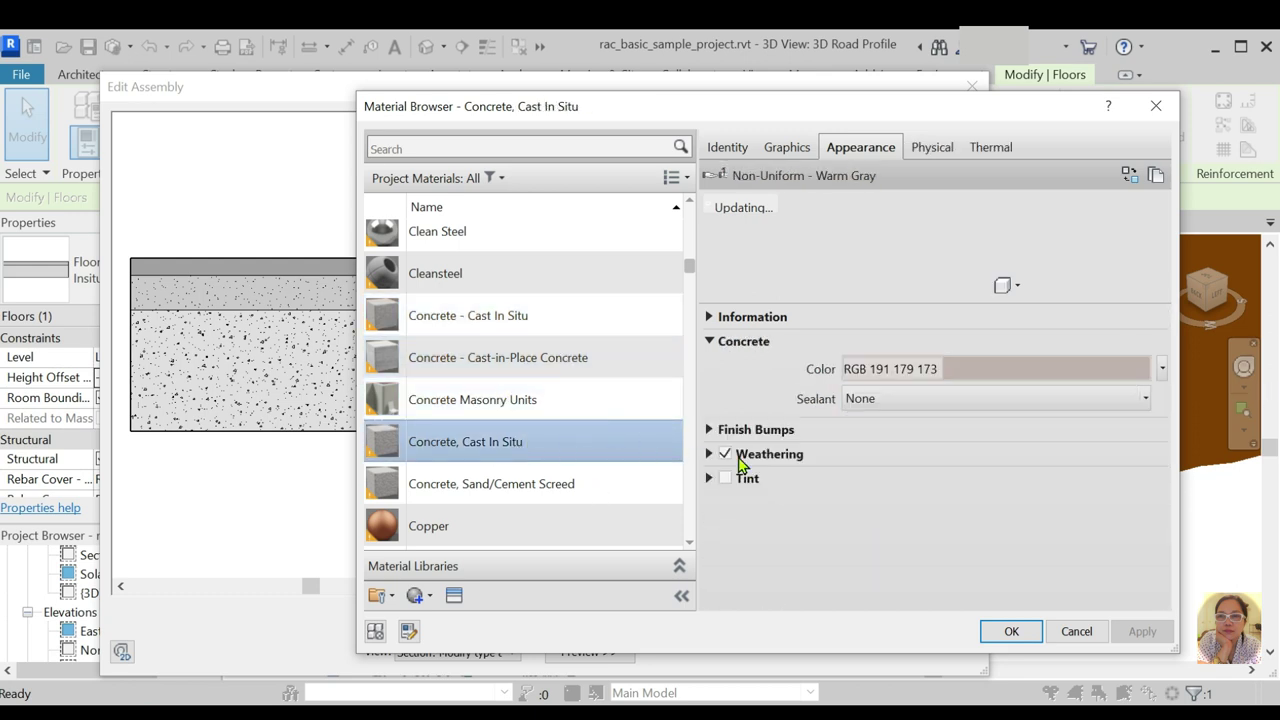
left_click(503, 327)
Create a new material and start renaming it to Conc Road
left_click(429, 595)
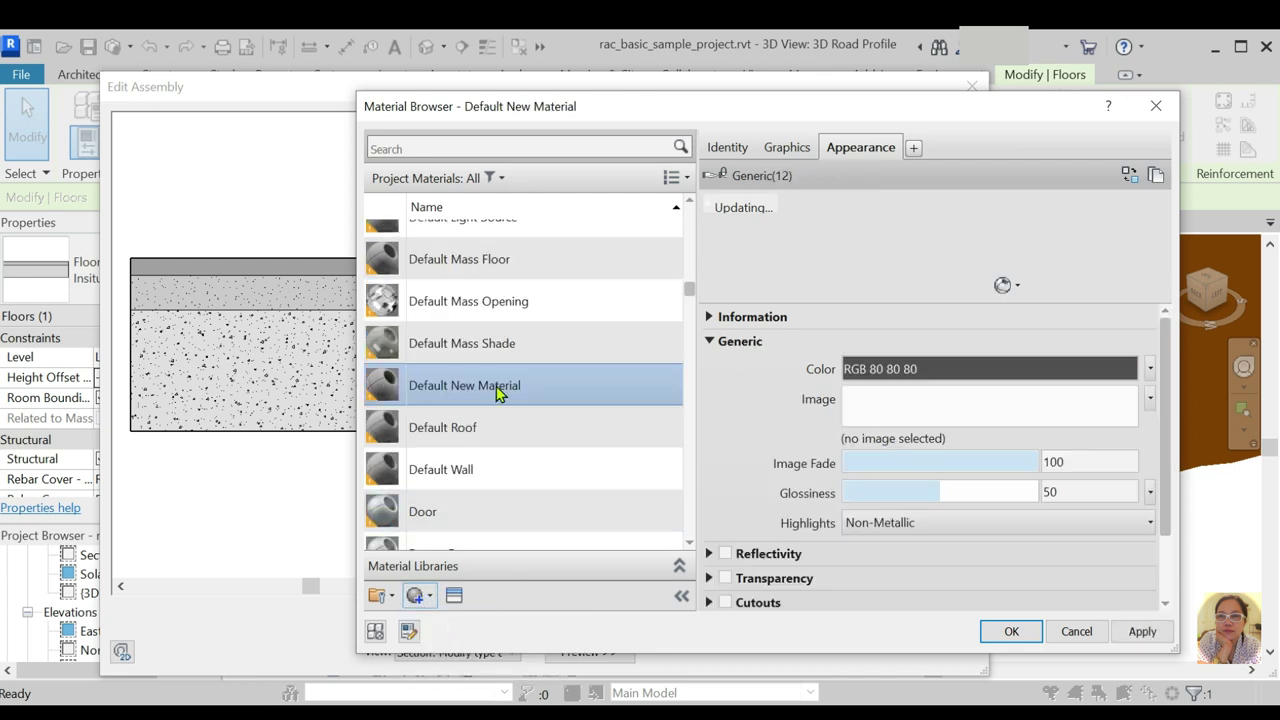
right_click(497, 388)
left_click(600, 462)
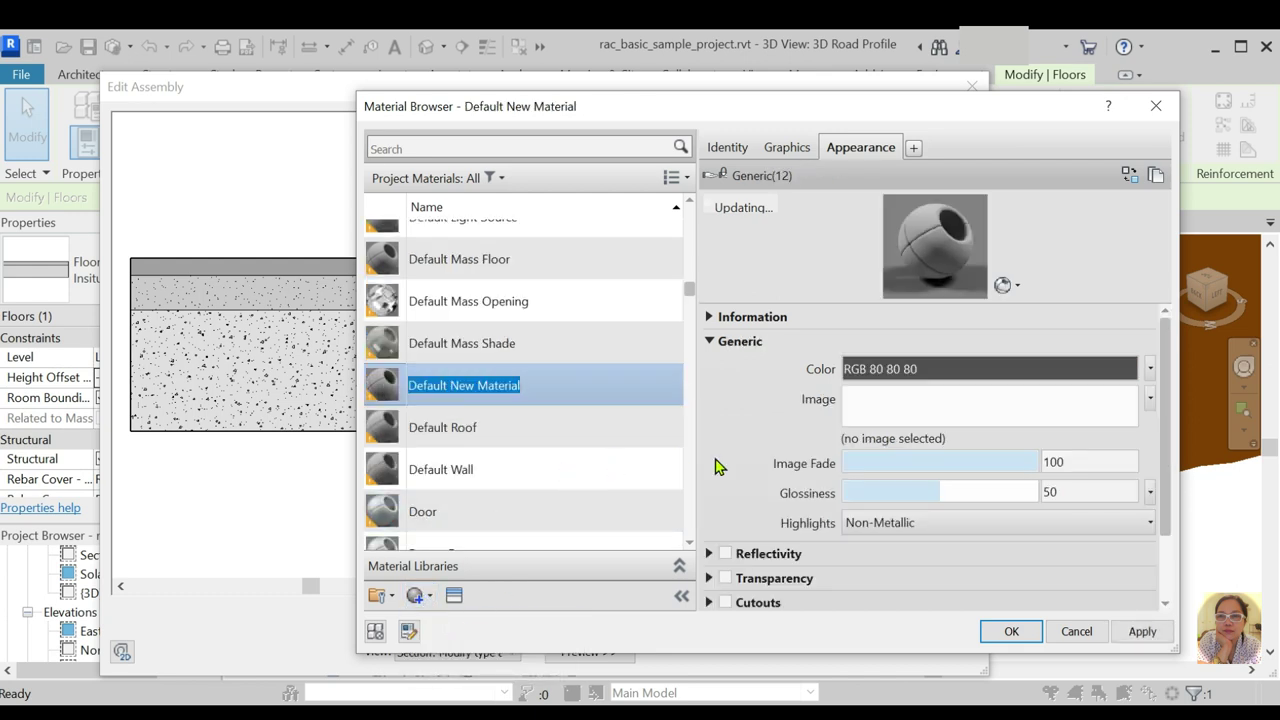
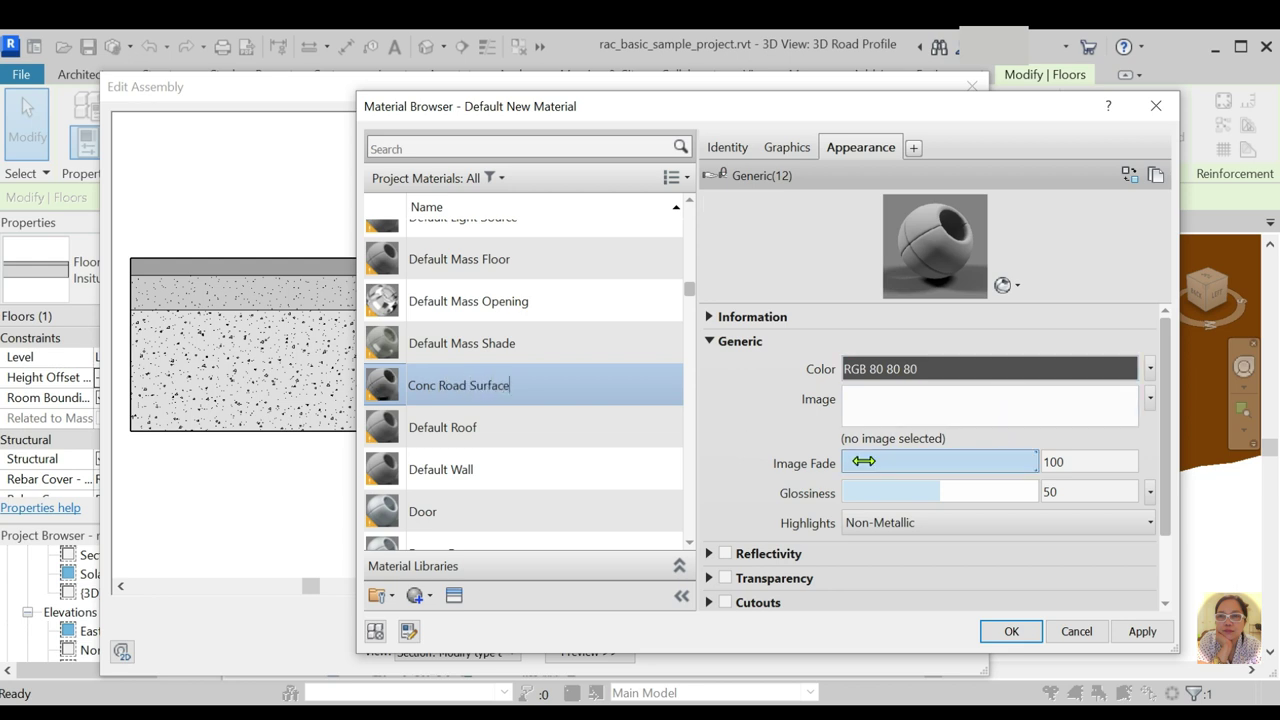
Browse the second local drive for a road material image, then cancel without choosing one
left_click(897, 445)
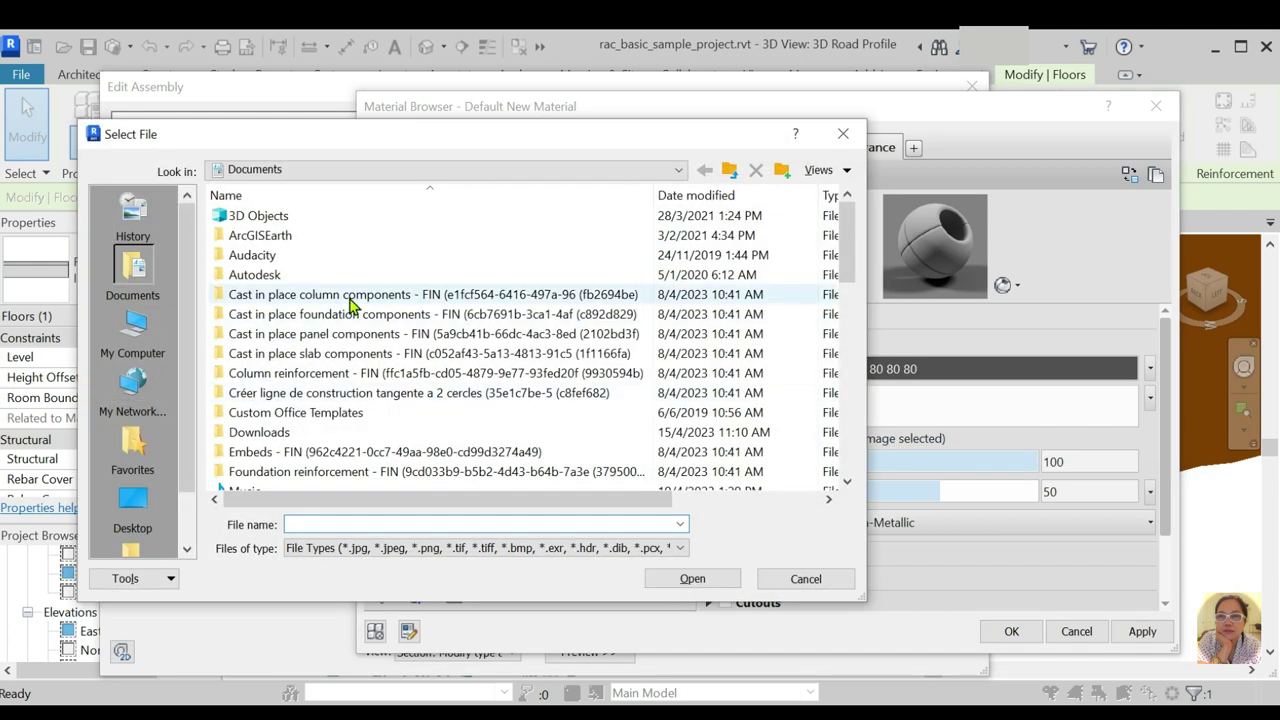
scroll(450, 300, "down", 4)
scroll(380, 380, "down", 1)
scroll(371, 397, "down", 2)
scroll(371, 397, "up", 5)
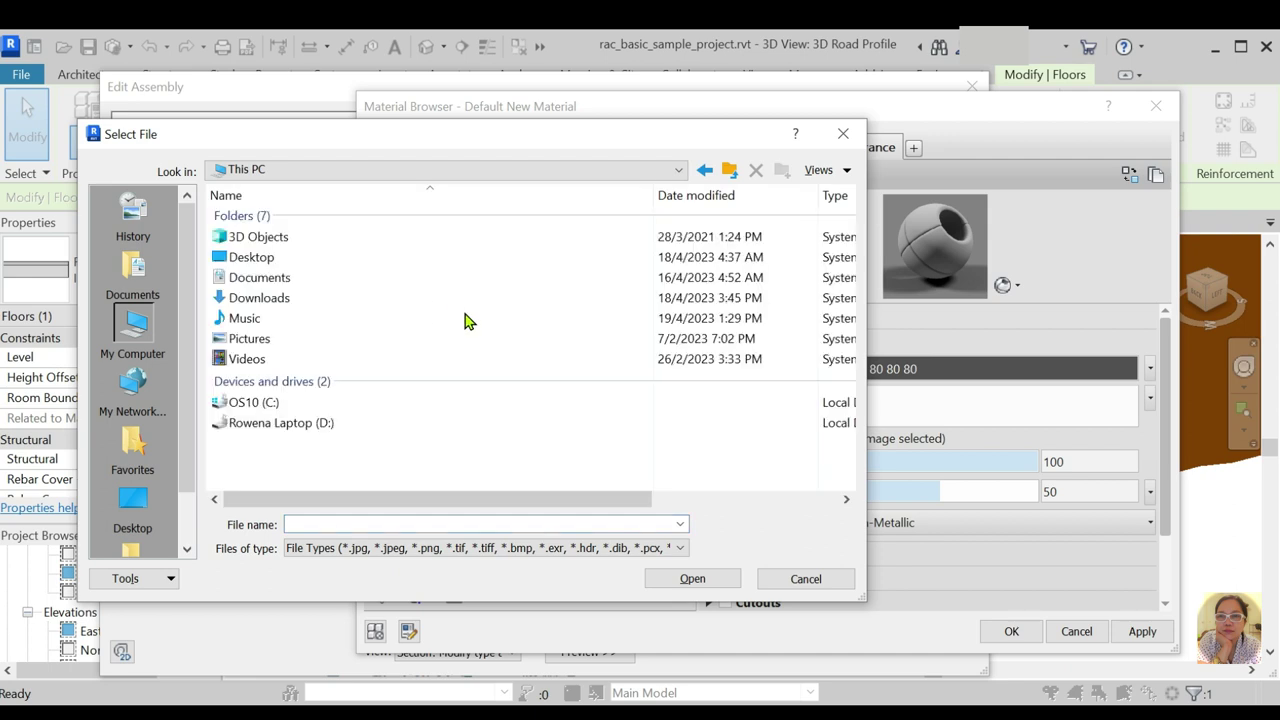
double_click(285, 423)
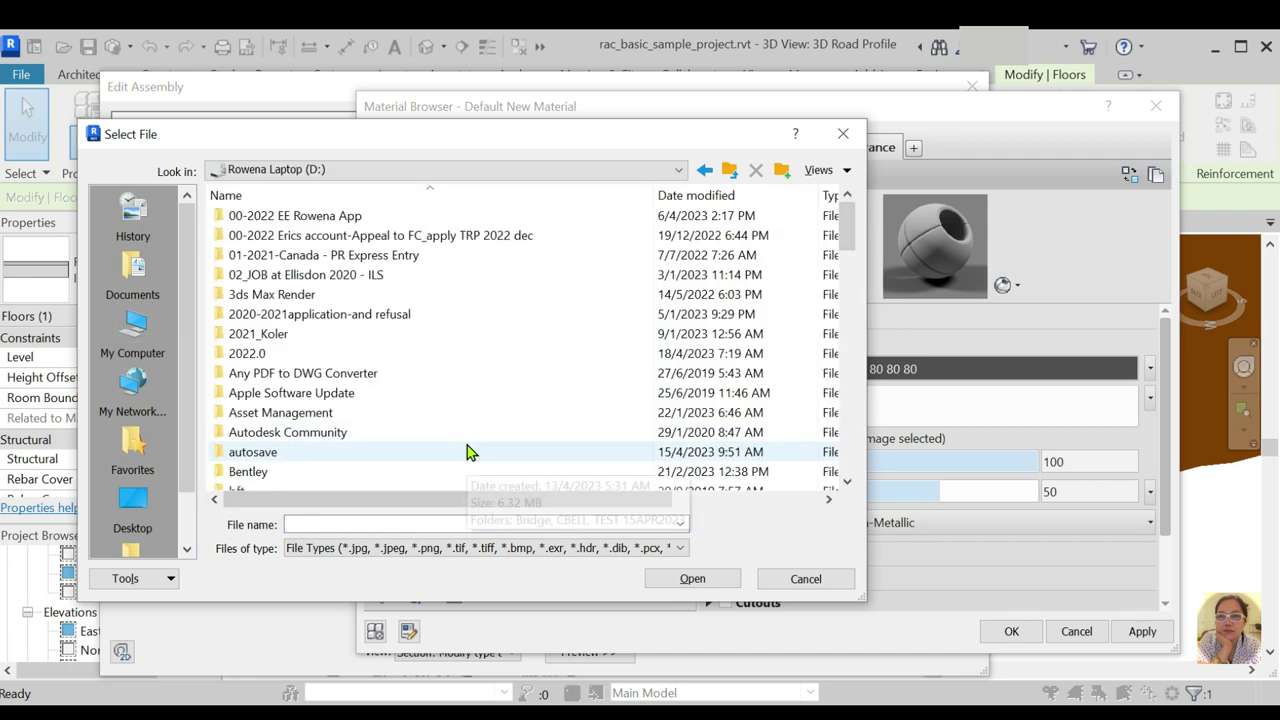
scroll(494, 366, "down", 5)
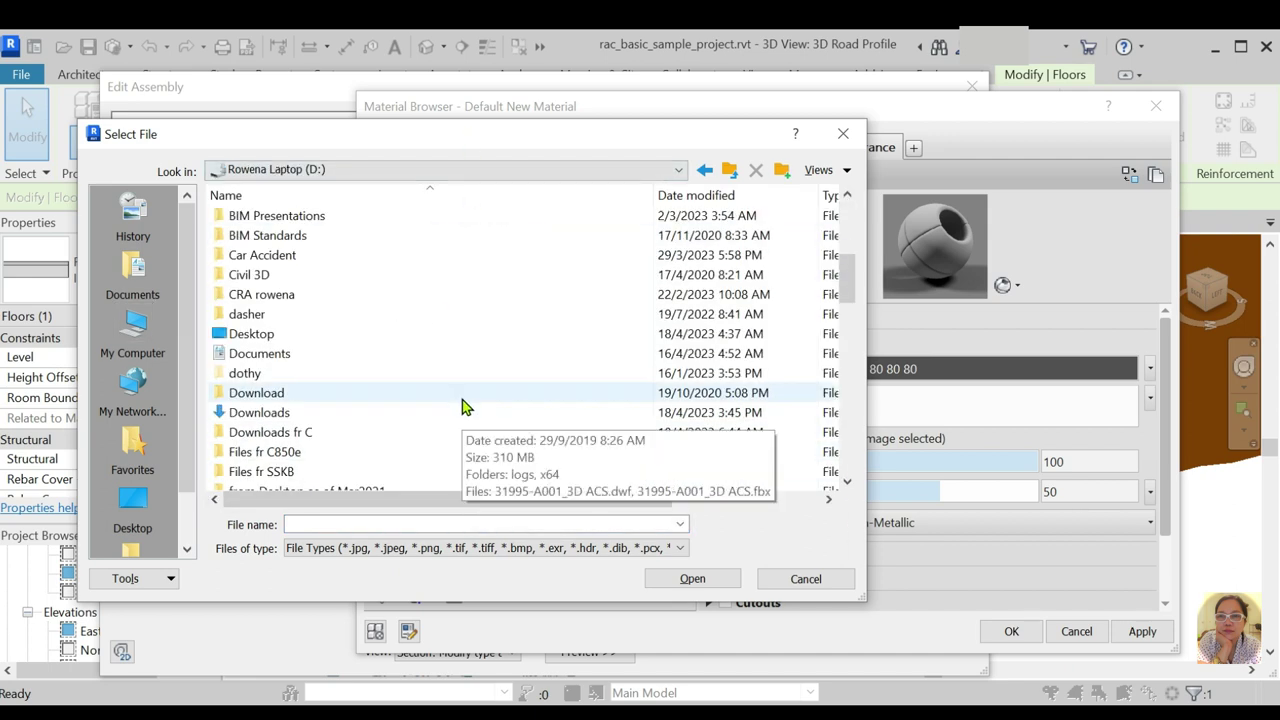
left_click(806, 578)
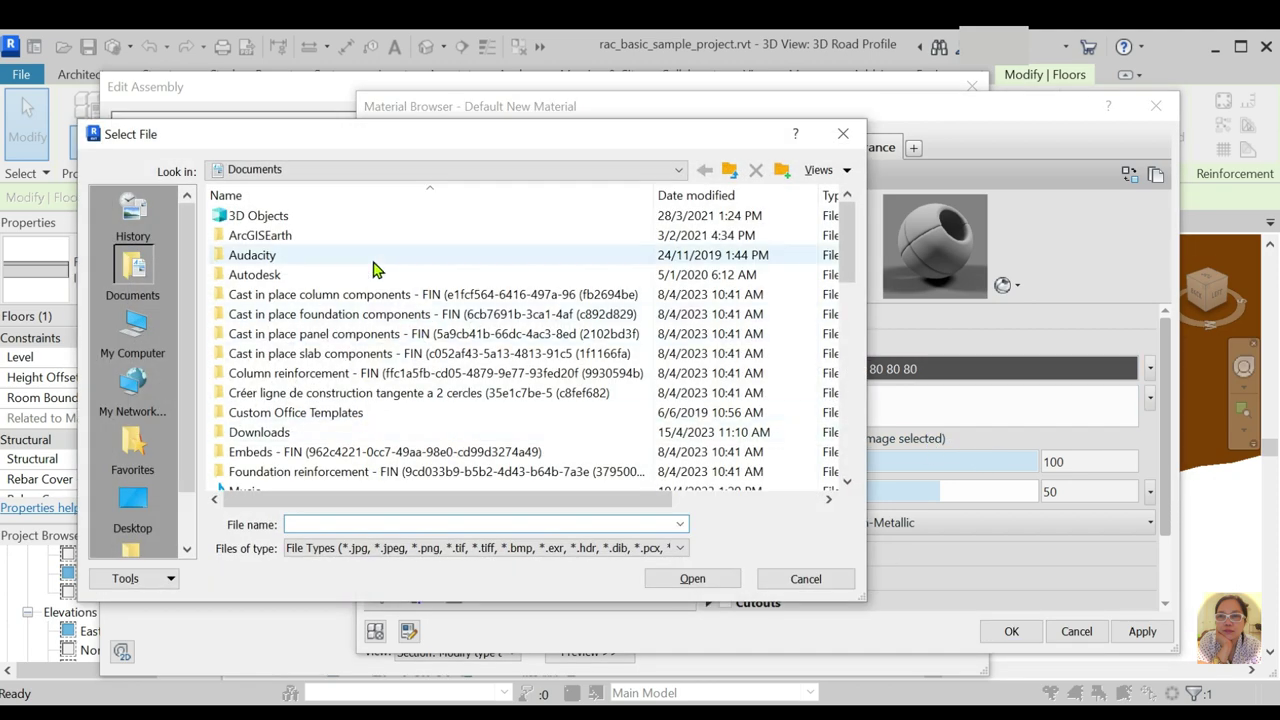
scroll(390, 270, "down", 5)
scroll(420, 370, "up", 3)
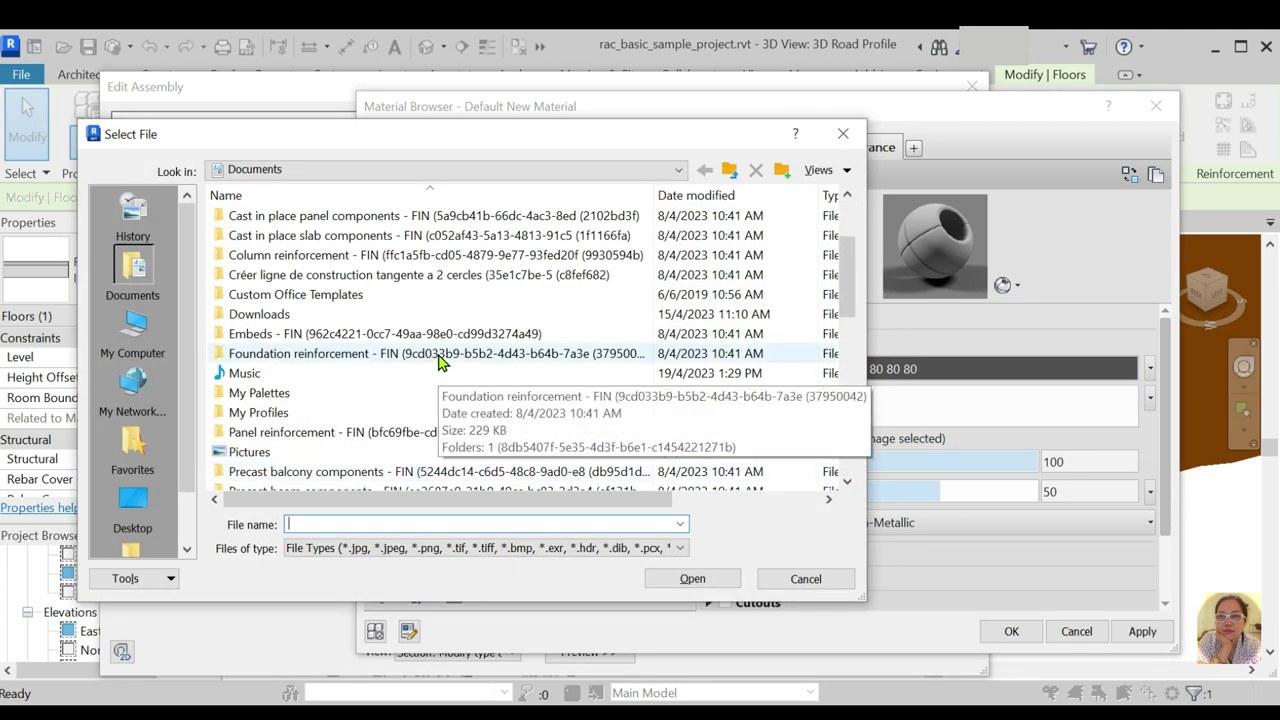
scroll(440, 362, "down", 2)
scroll(438, 363, "down", 5)
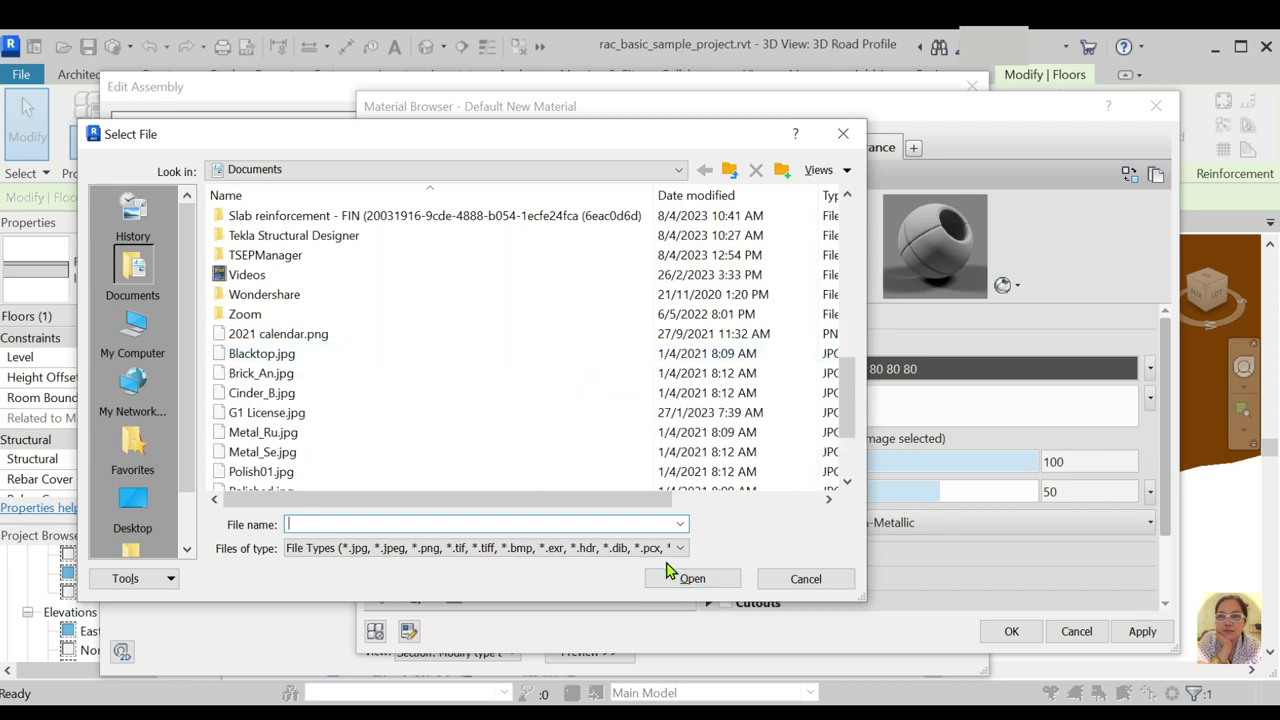
left_click(815, 578)
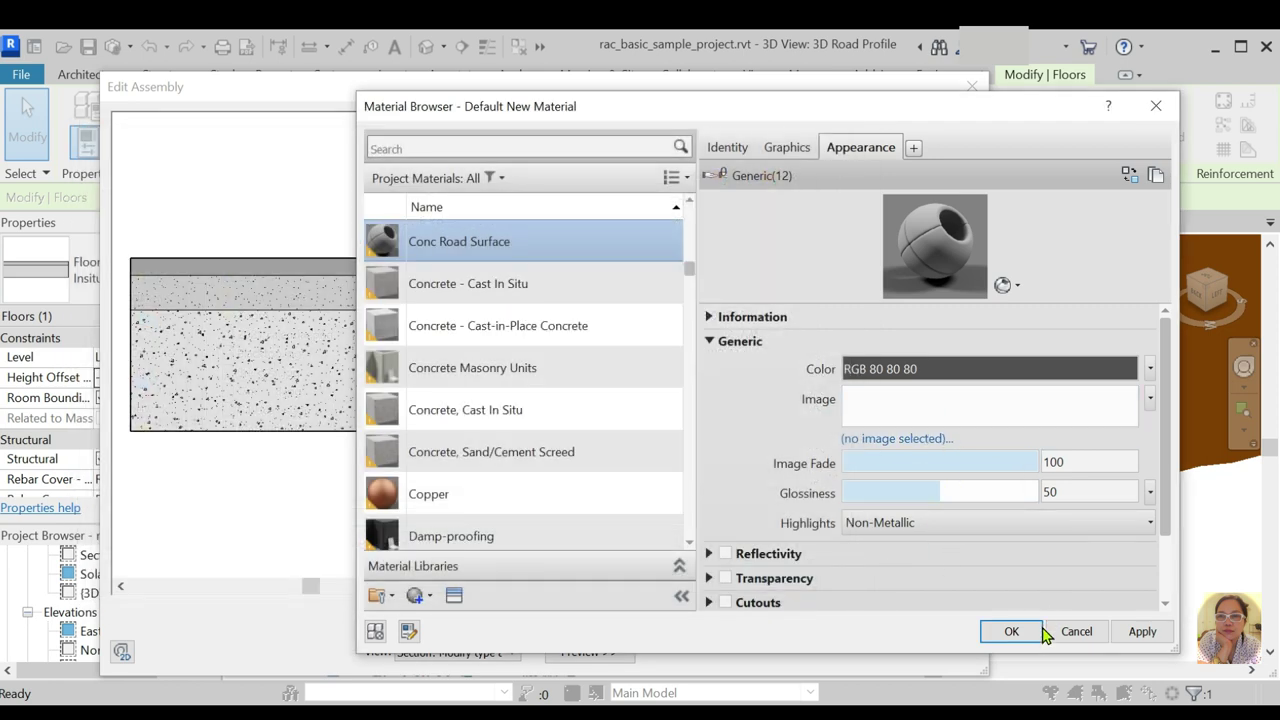
Make Conc Road Surface shading use its render appearance and accept the material, assembly and type dialogs
left_click(787, 152)
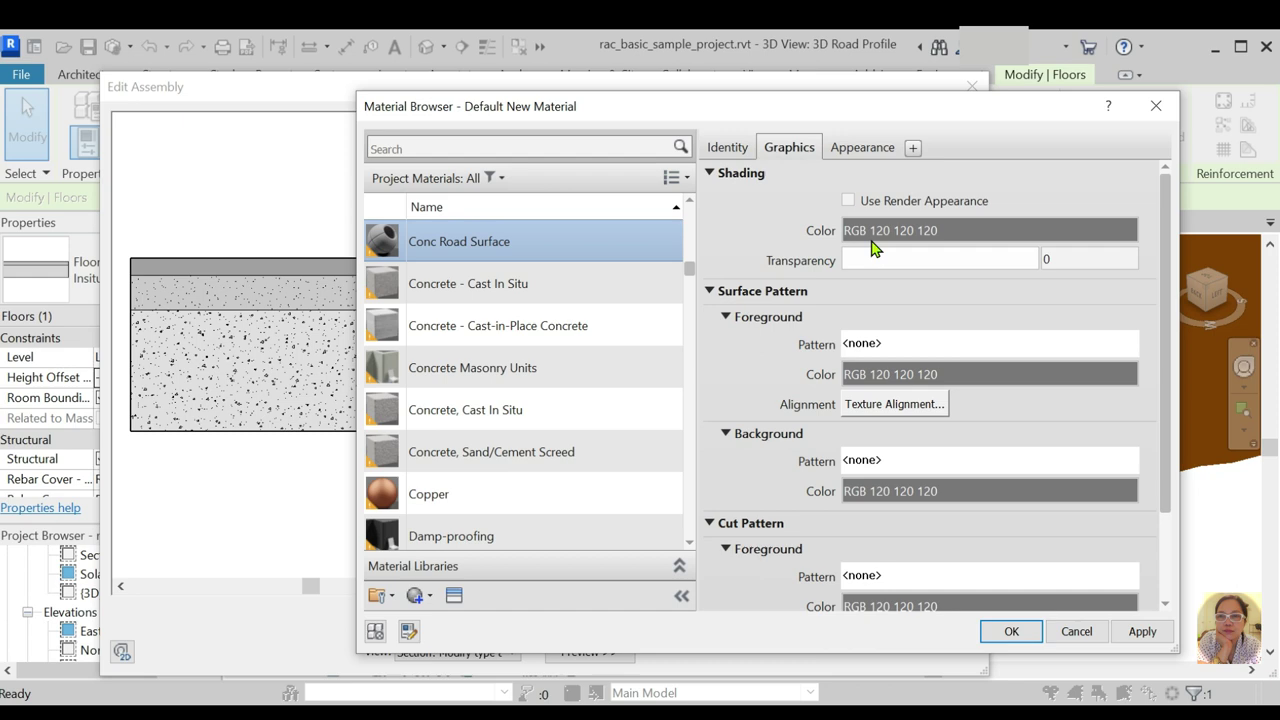
left_click(848, 201)
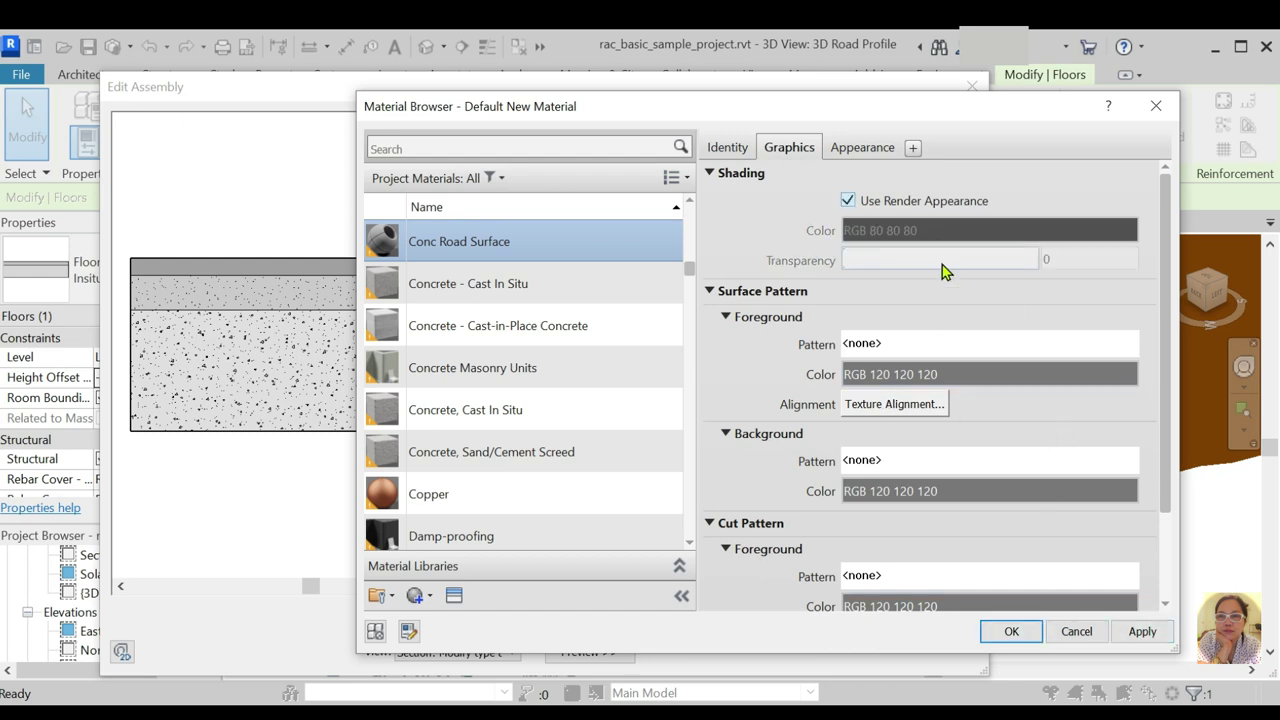
left_click(1012, 634)
left_click(716, 637)
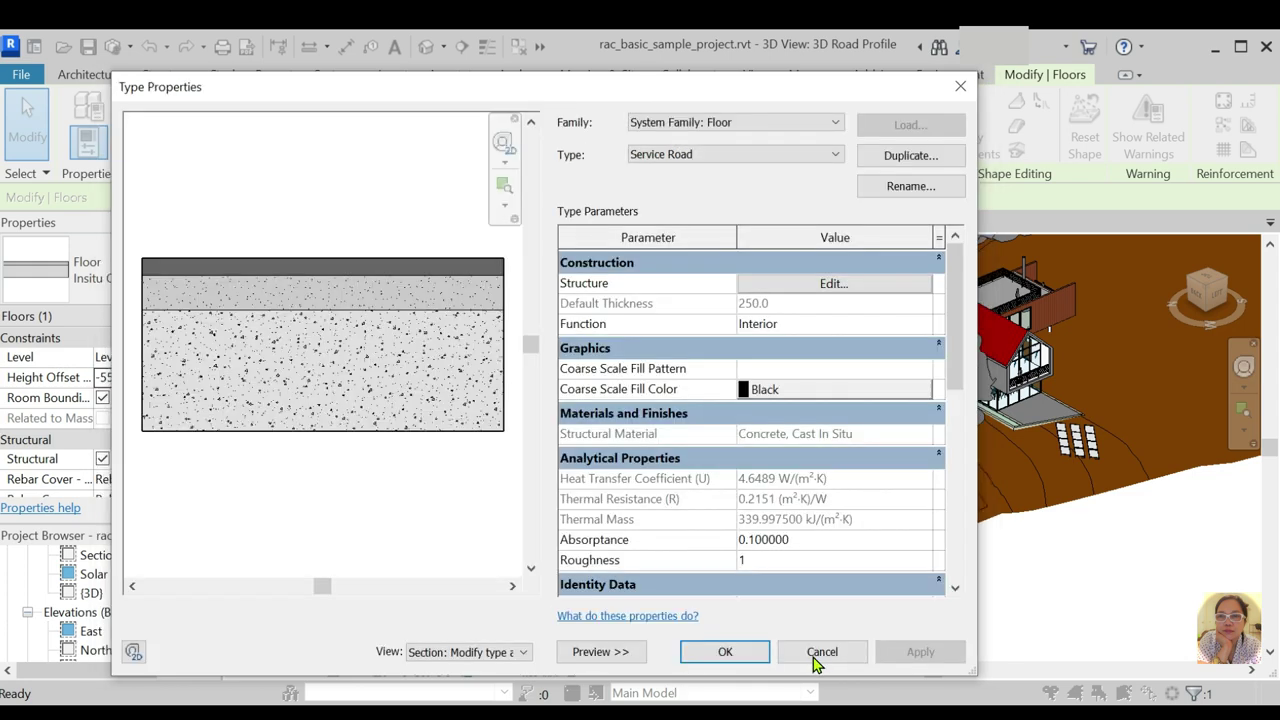
left_click(725, 651)
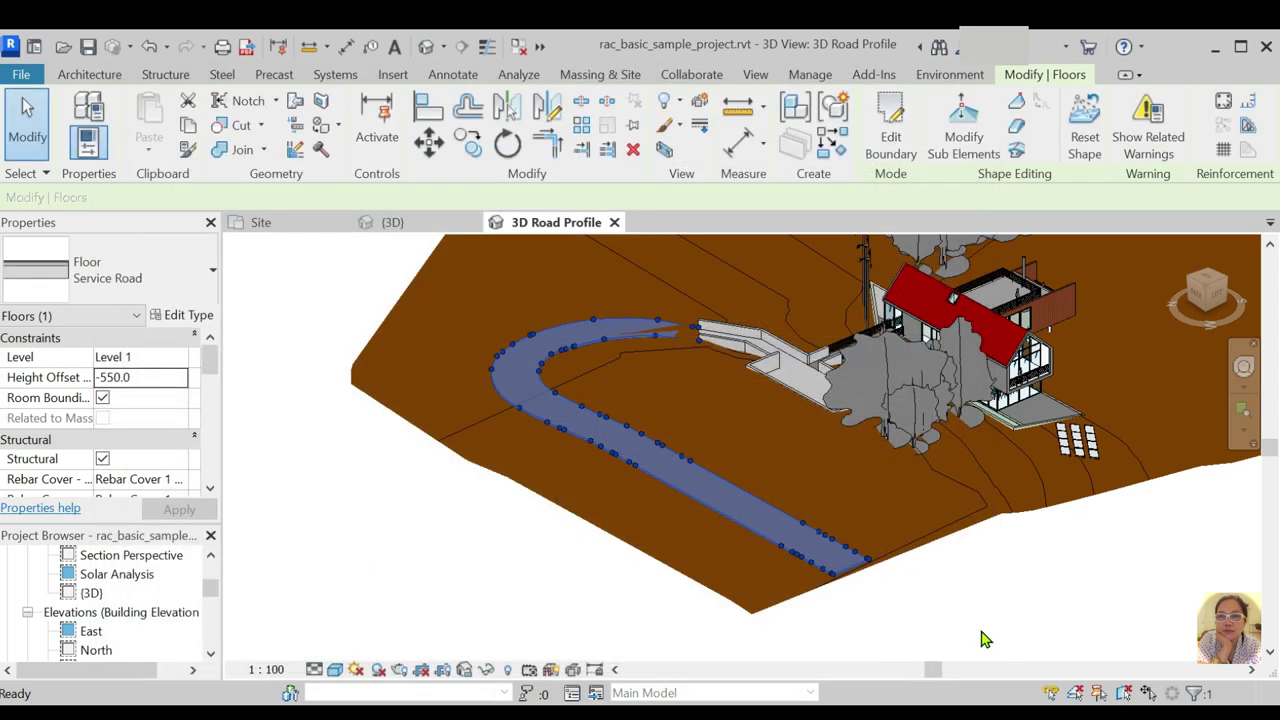
left_click(920, 625)
scroll(862, 612, "up", 3)
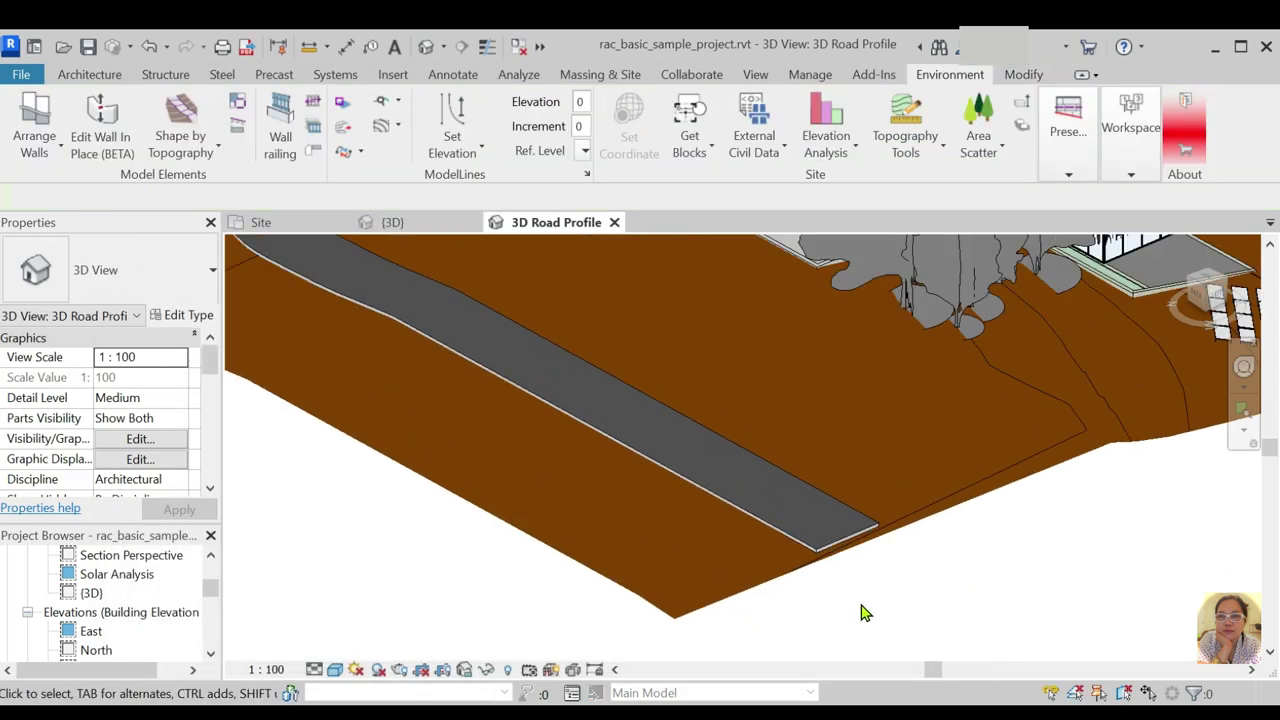
scroll(900, 585, "down", 3)
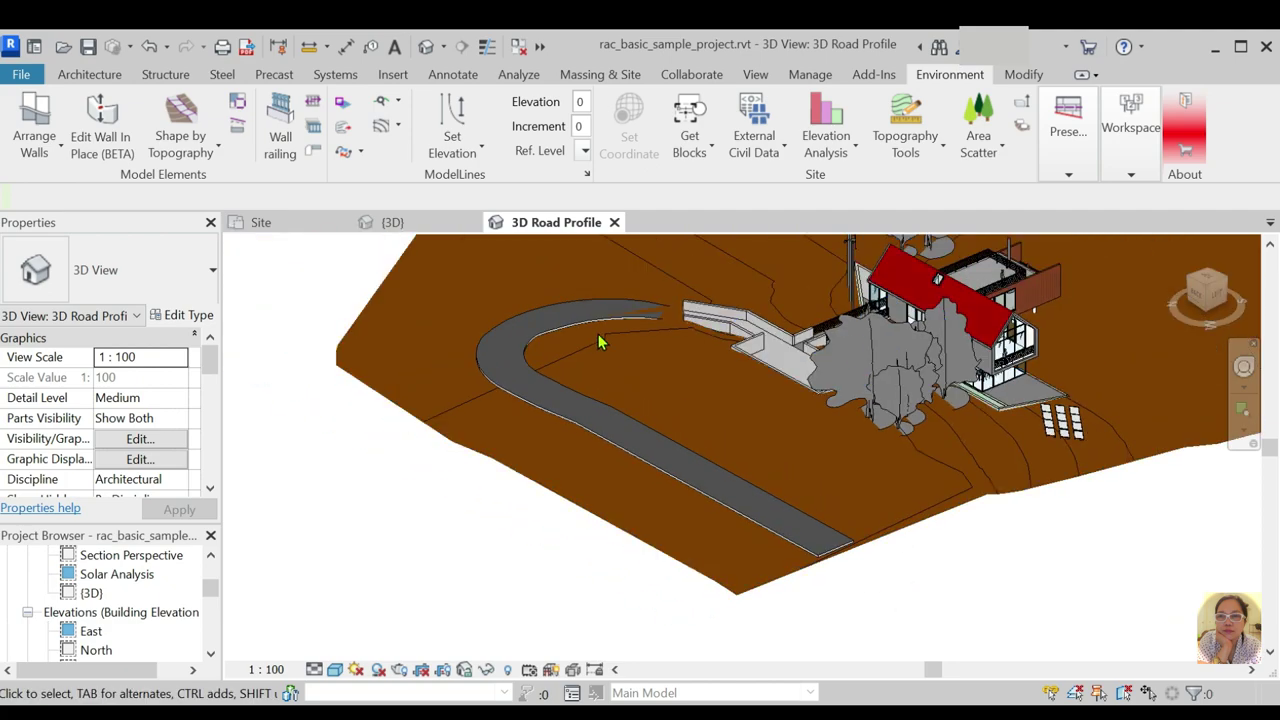
scroll(598, 335, "up", 5)
scroll(767, 370, "down", 6)
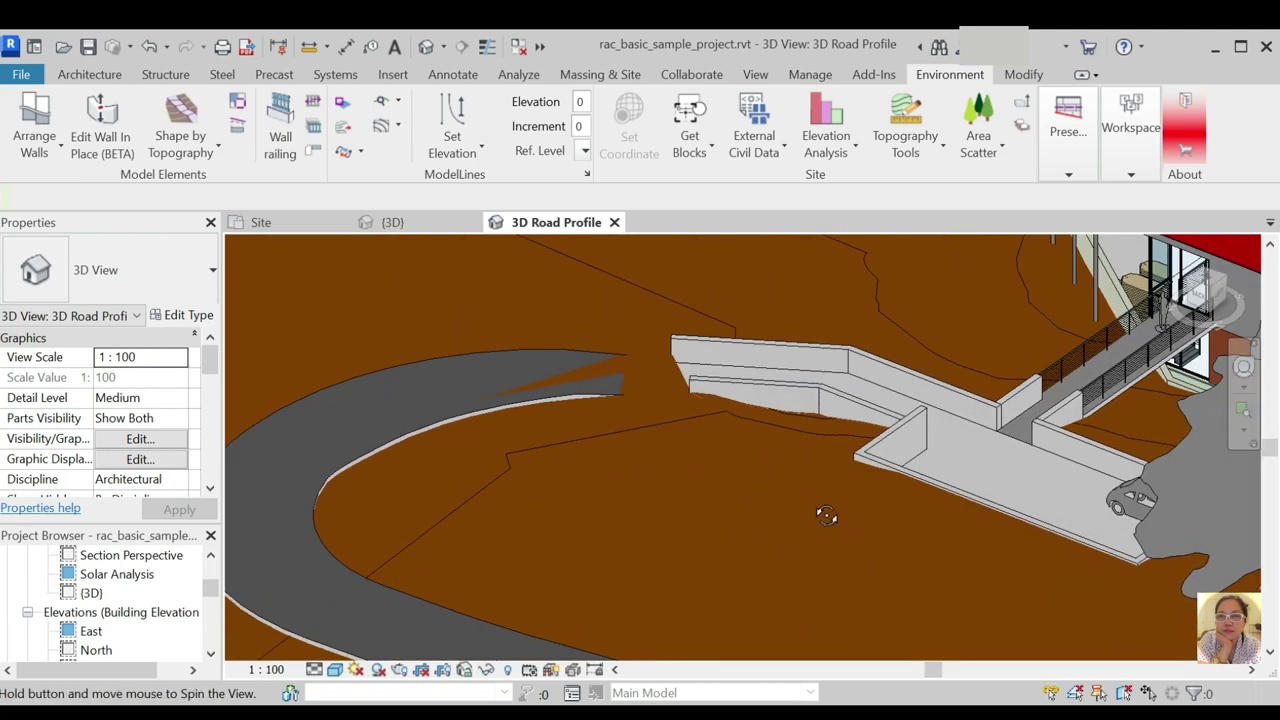
mouse_move(765, 491)
middle_mouse_down("shift")
mouse_move(618, 598)
mouse_move(760, 520)
middle_mouse_up("shift")
scroll(910, 460, "up", 5)
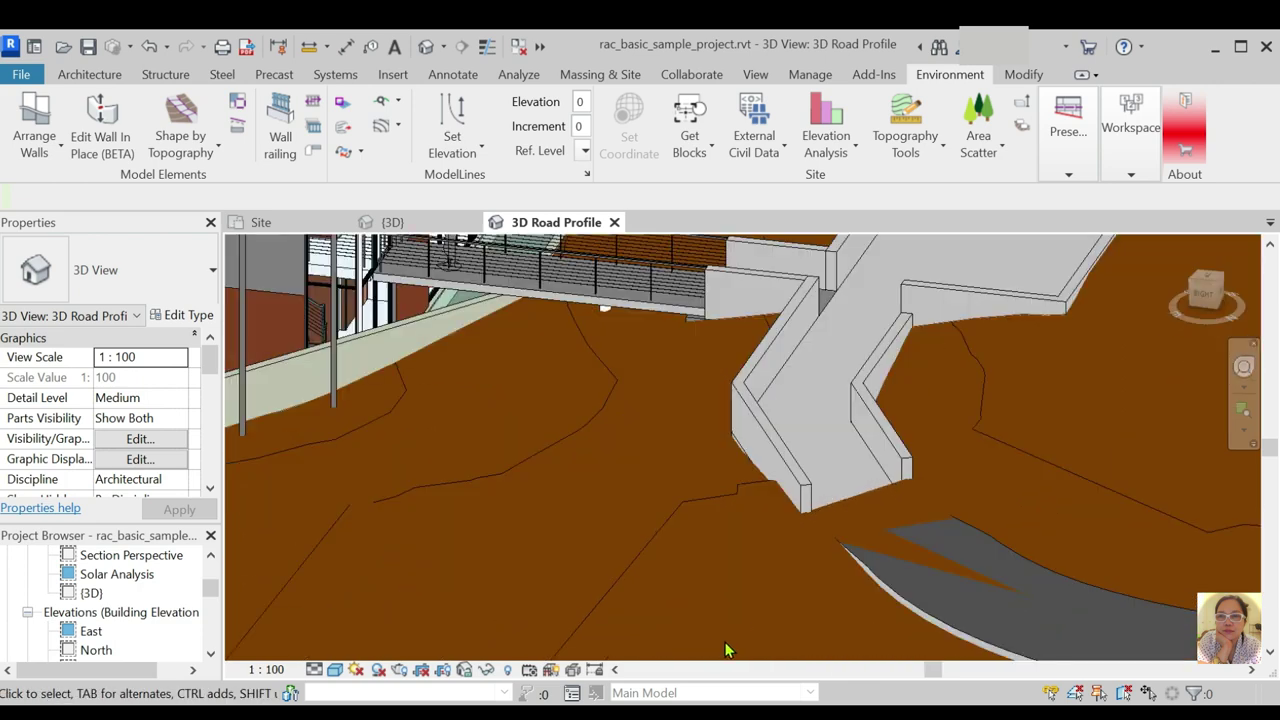
scroll(910, 460, "up", 3)
left_click(911, 481)
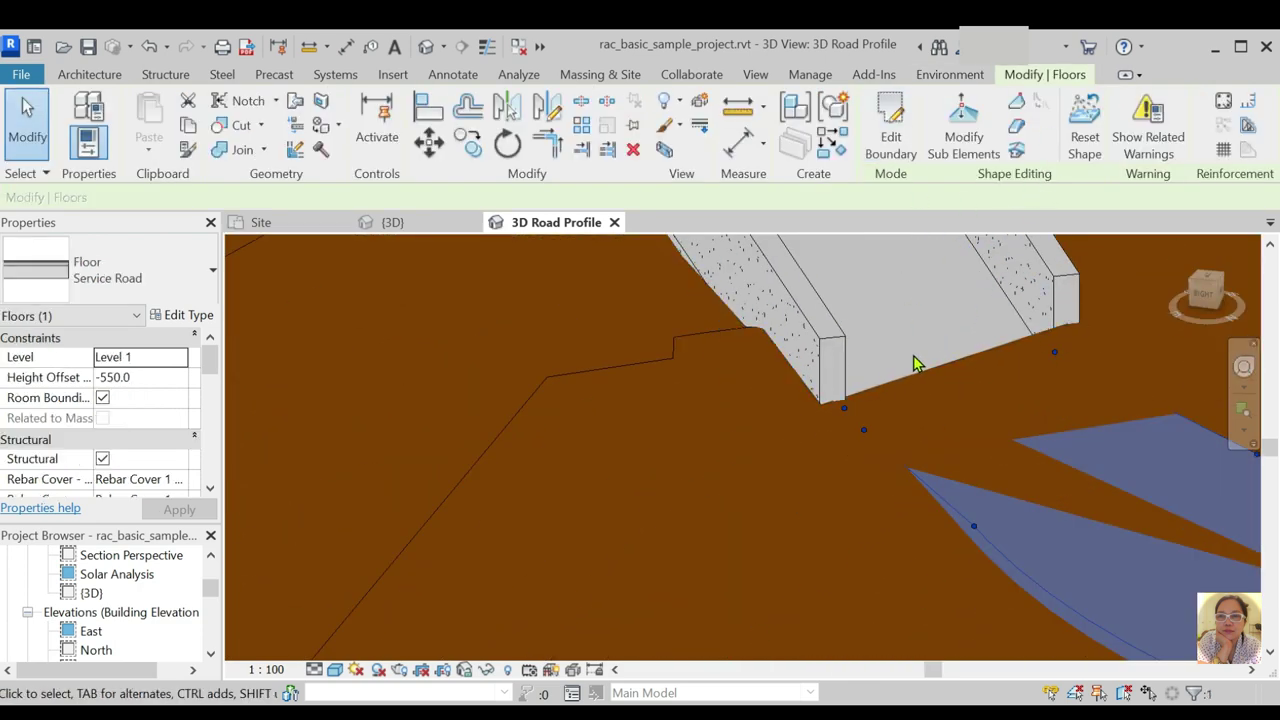
left_click(1015, 314)
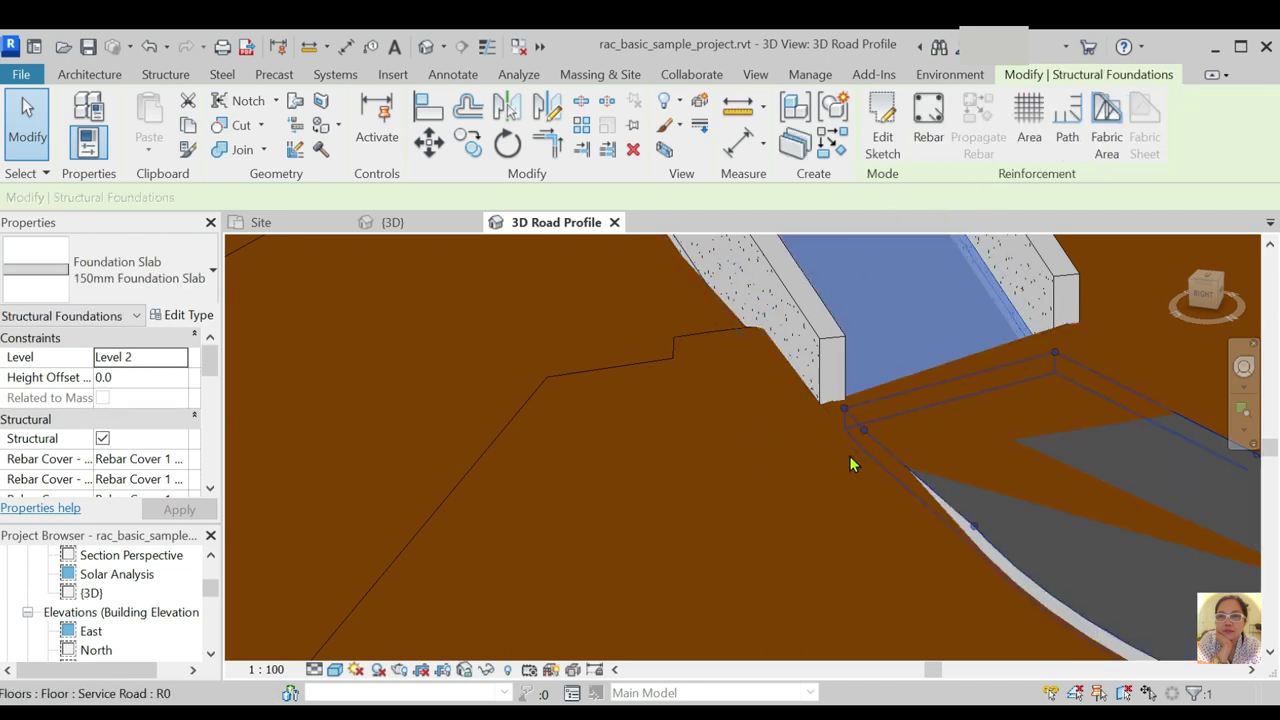
scroll(849, 463, "down", 2)
scroll(880, 470, "down", 2)
scroll(930, 445, "down", 2)
scroll(985, 420, "down", 2)
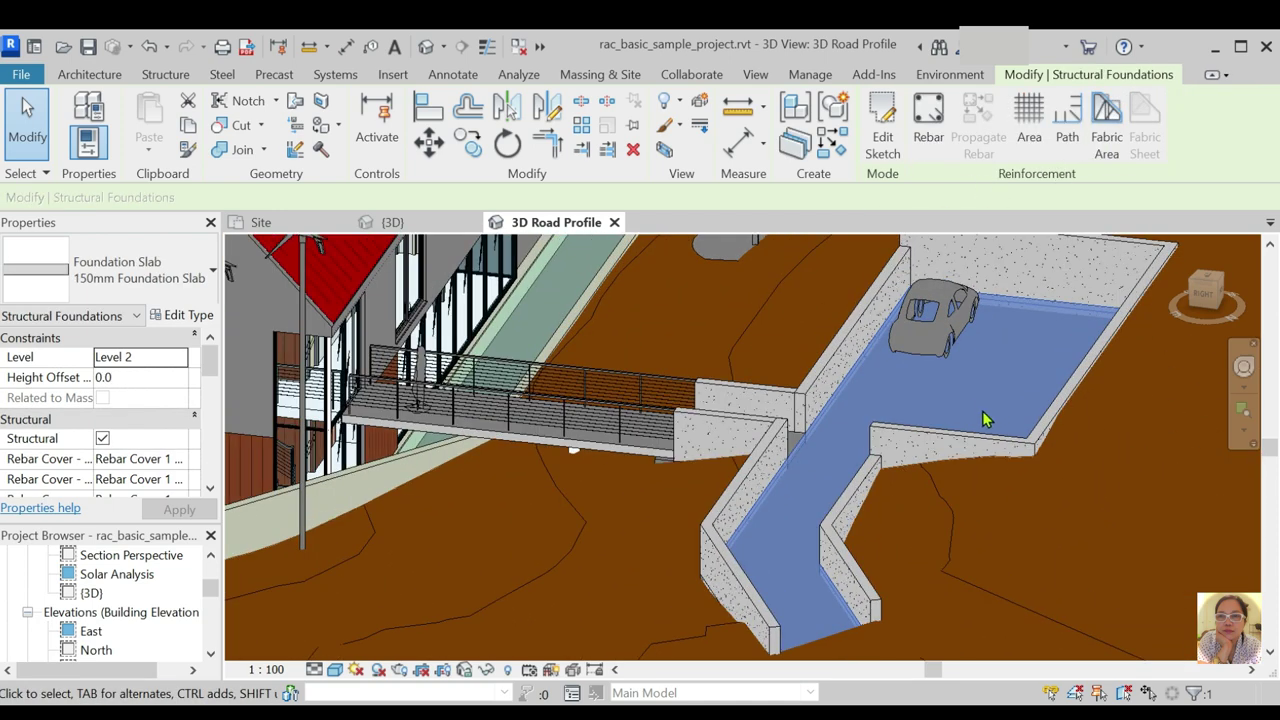
scroll(985, 420, "down", 2)
left_click(1205, 292)
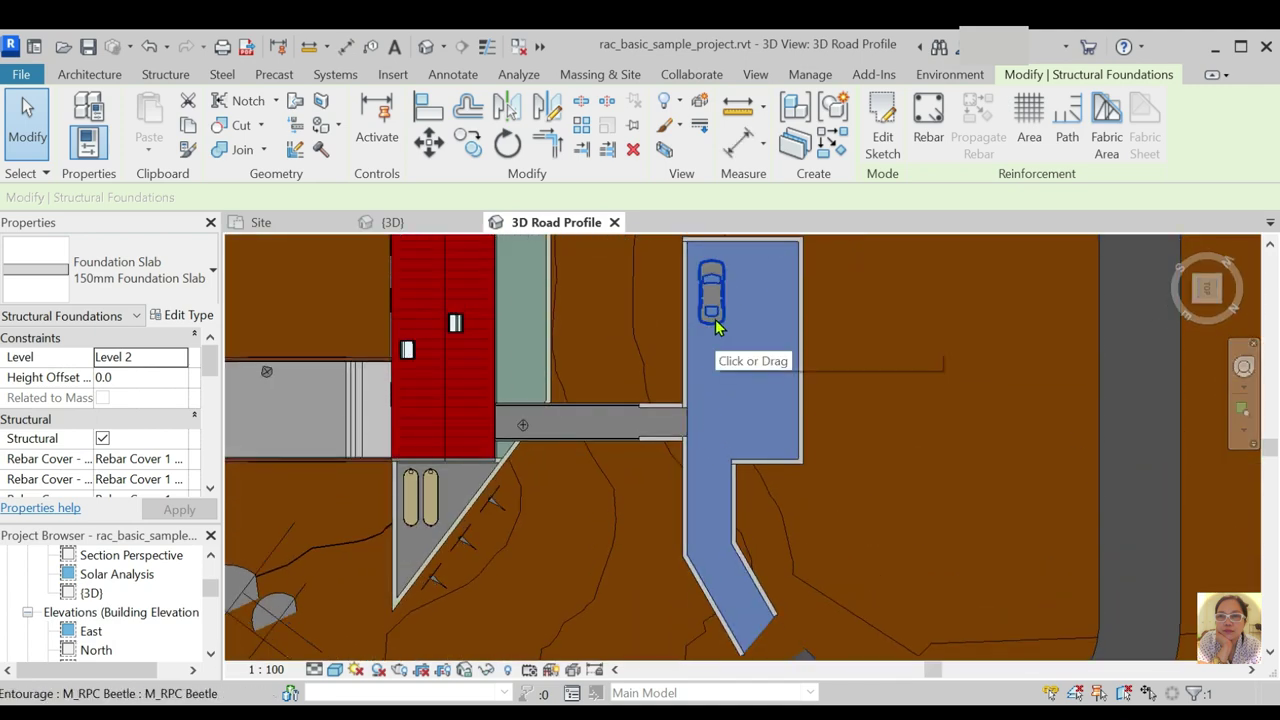
scroll(745, 545, "down", 2)
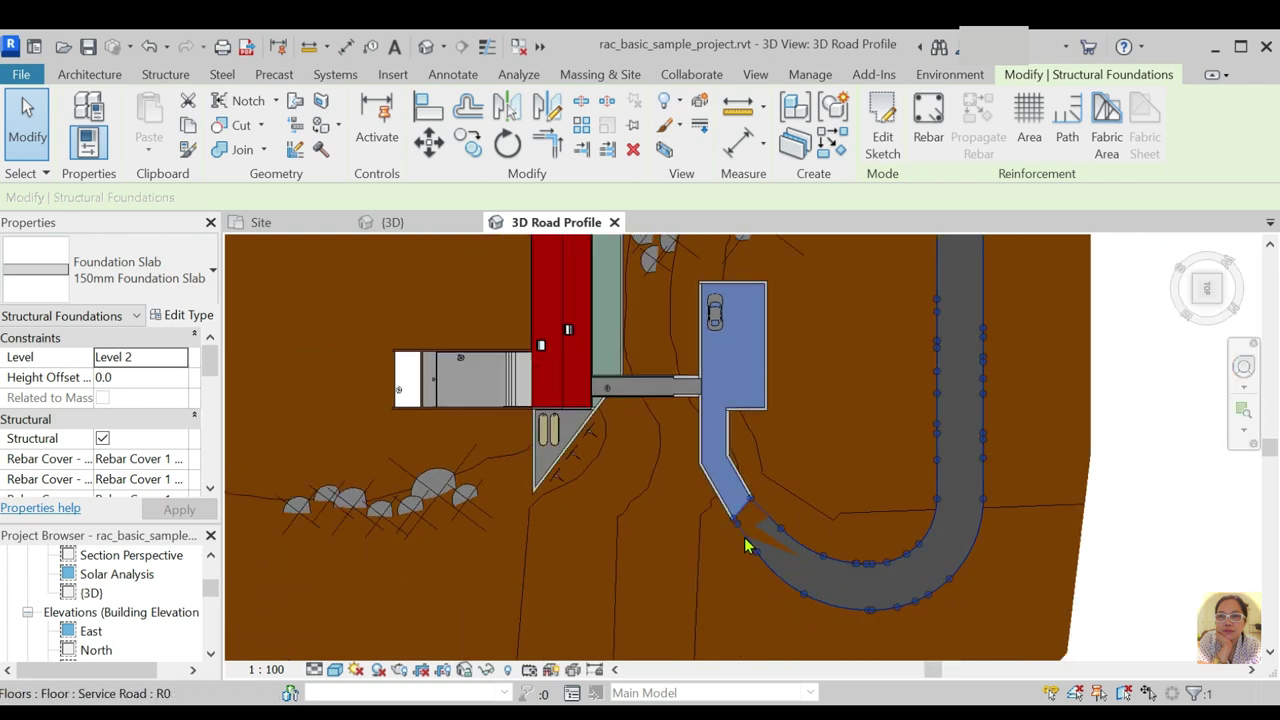
scroll(745, 545, "up", 2)
scroll(737, 420, "up", 1)
scroll(730, 538, "up", 2)
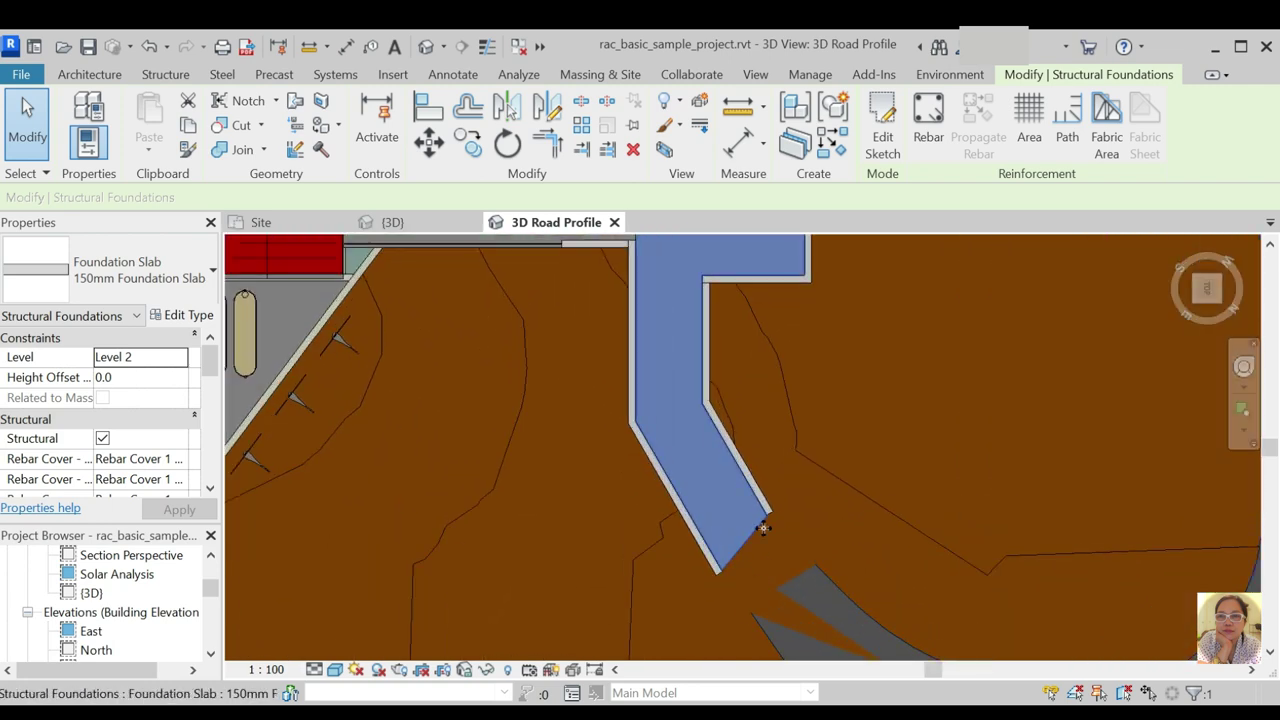
scroll(811, 489, "down", 1)
scroll(757, 591, "down", 1)
scroll(851, 471, "down", 1)
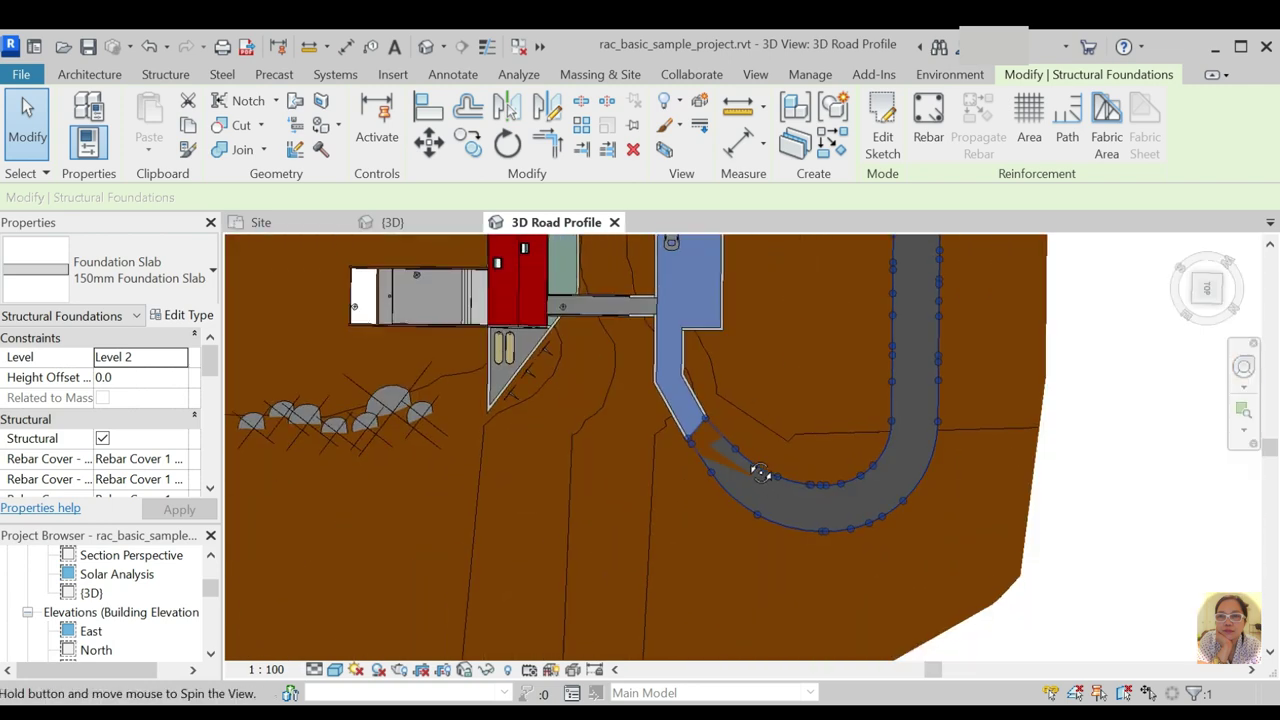
middle_click_drag(760, 473, 627, 313, "shift")
scroll(557, 423, "up", 3)
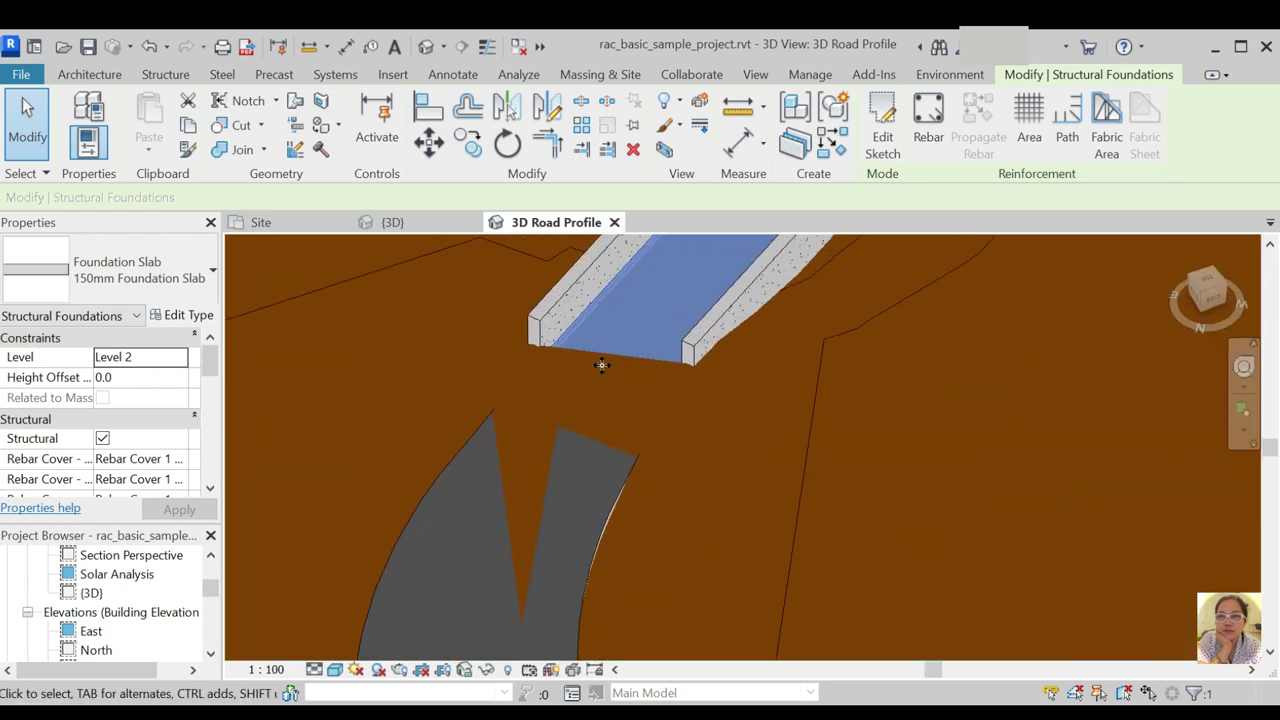
scroll(590, 365, "up", 2)
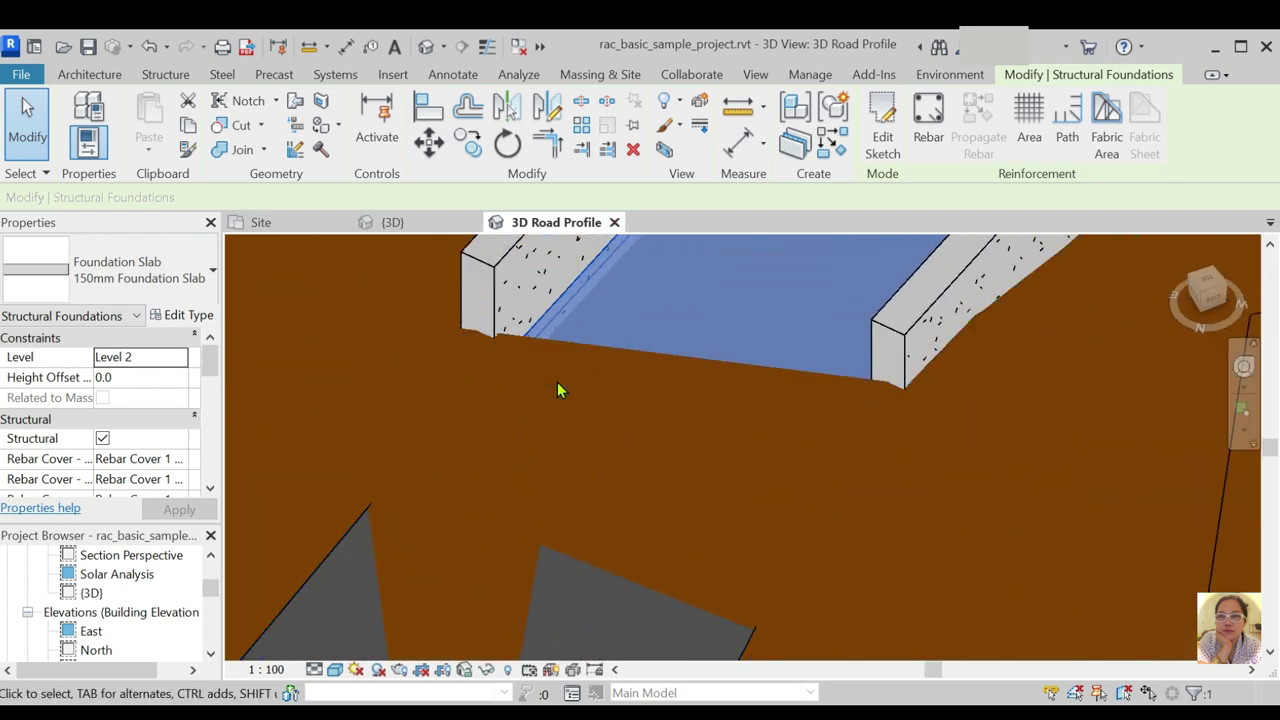
left_click(618, 355)
left_click(955, 447)
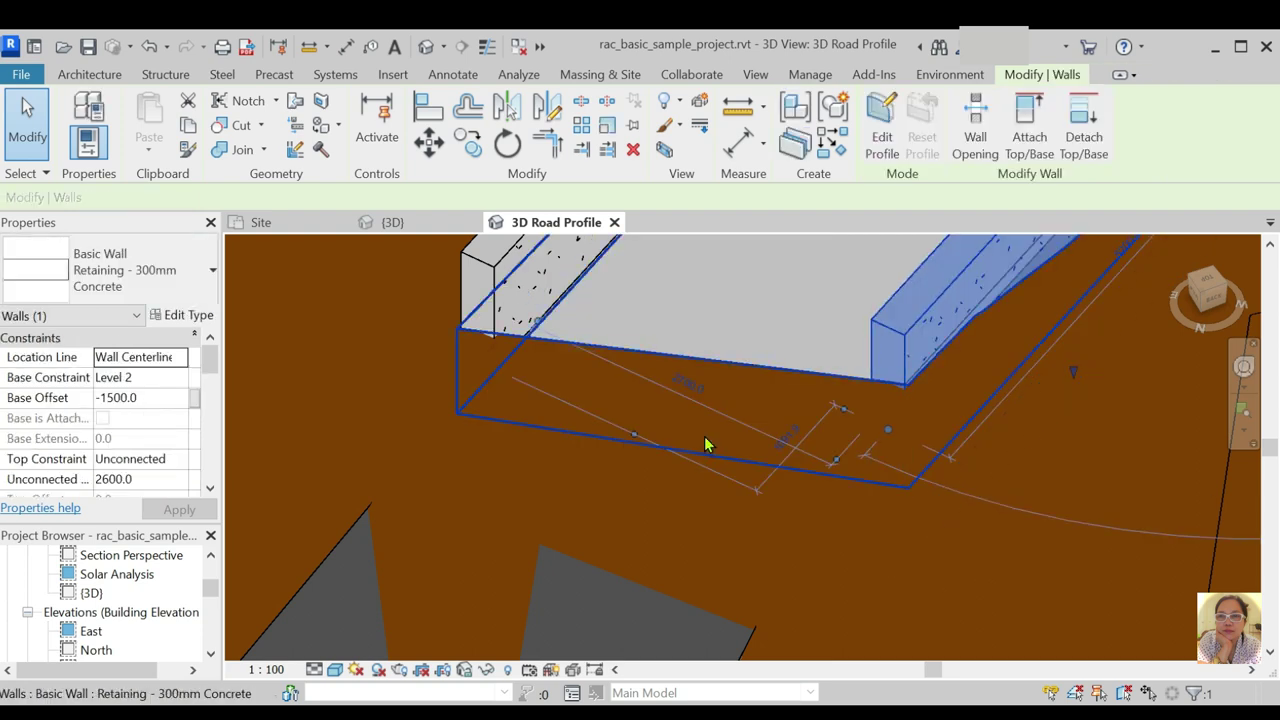
key("Escape")
scroll(500, 365, "down", 2)
scroll(720, 370, "down", 2)
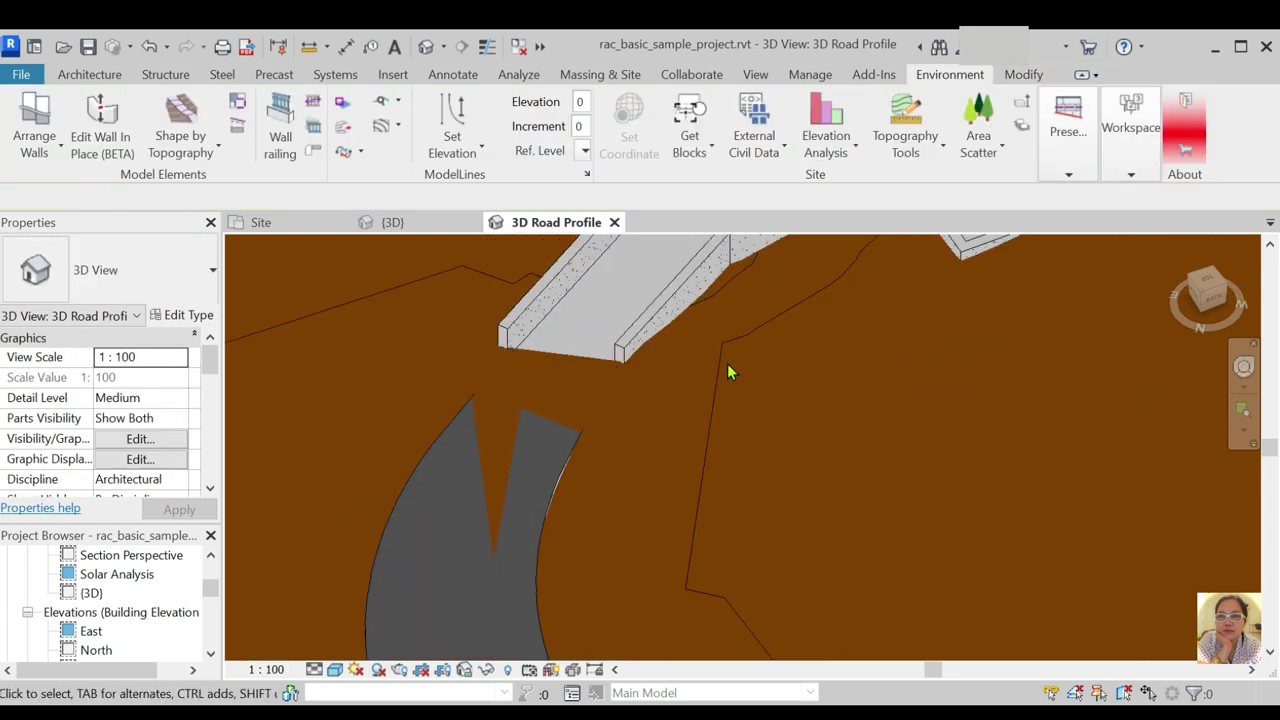
scroll(760, 420, "down", 3)
Add two topography points beside the road end near the wall, then finish the surface
left_click(780, 480)
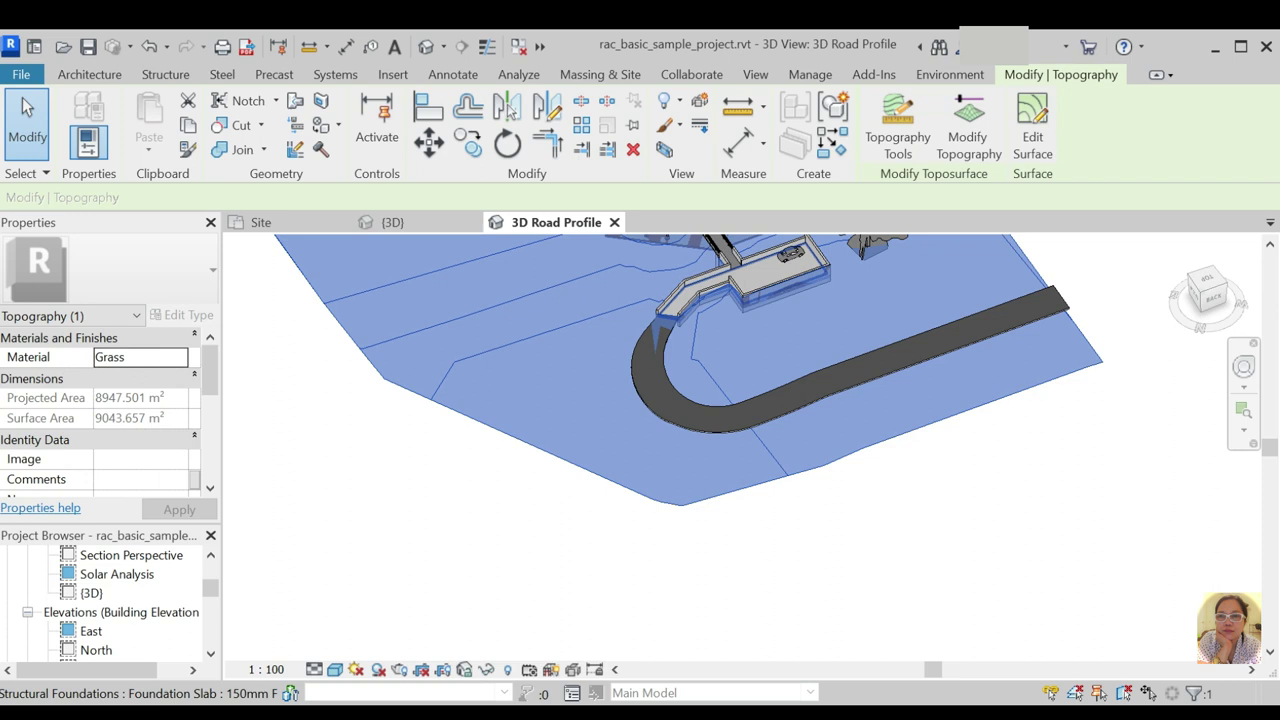
left_click(1031, 125)
scroll(676, 350, "up", 3)
scroll(740, 290, "up", 1)
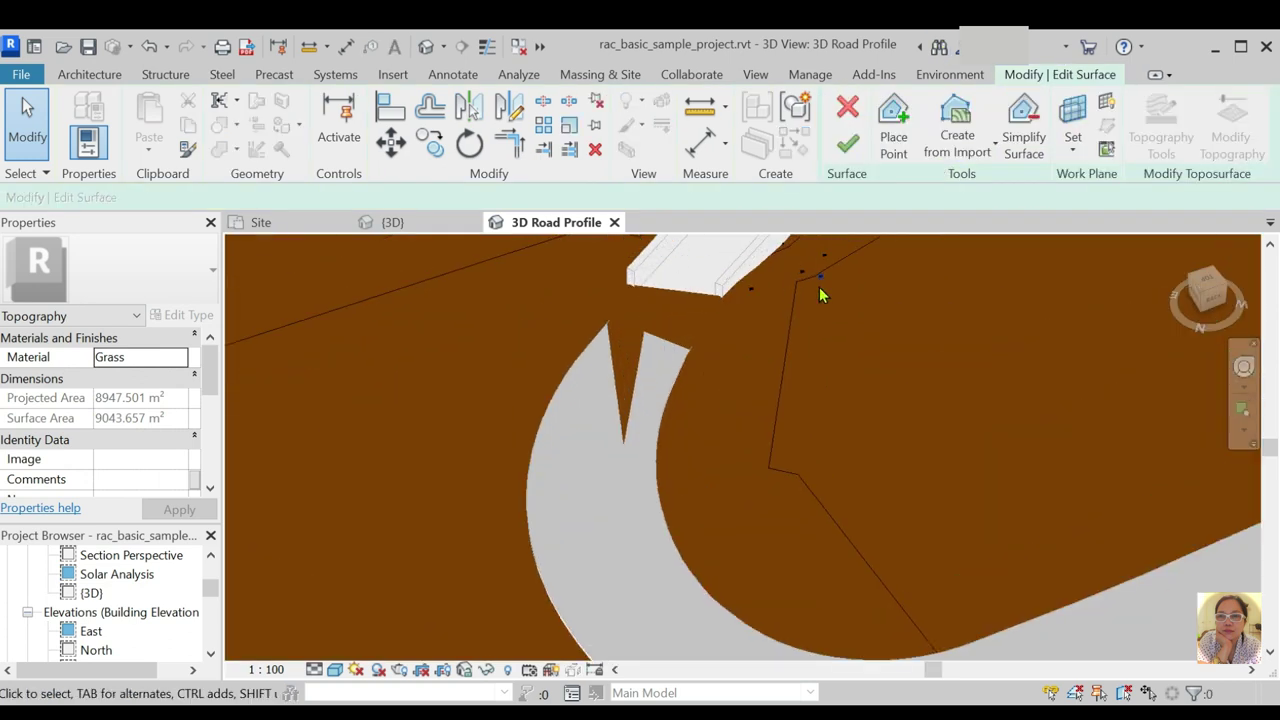
scroll(790, 310, "up", 2)
scroll(650, 320, "up", 2)
scroll(558, 305, "up", 2)
scroll(600, 320, "up", 1)
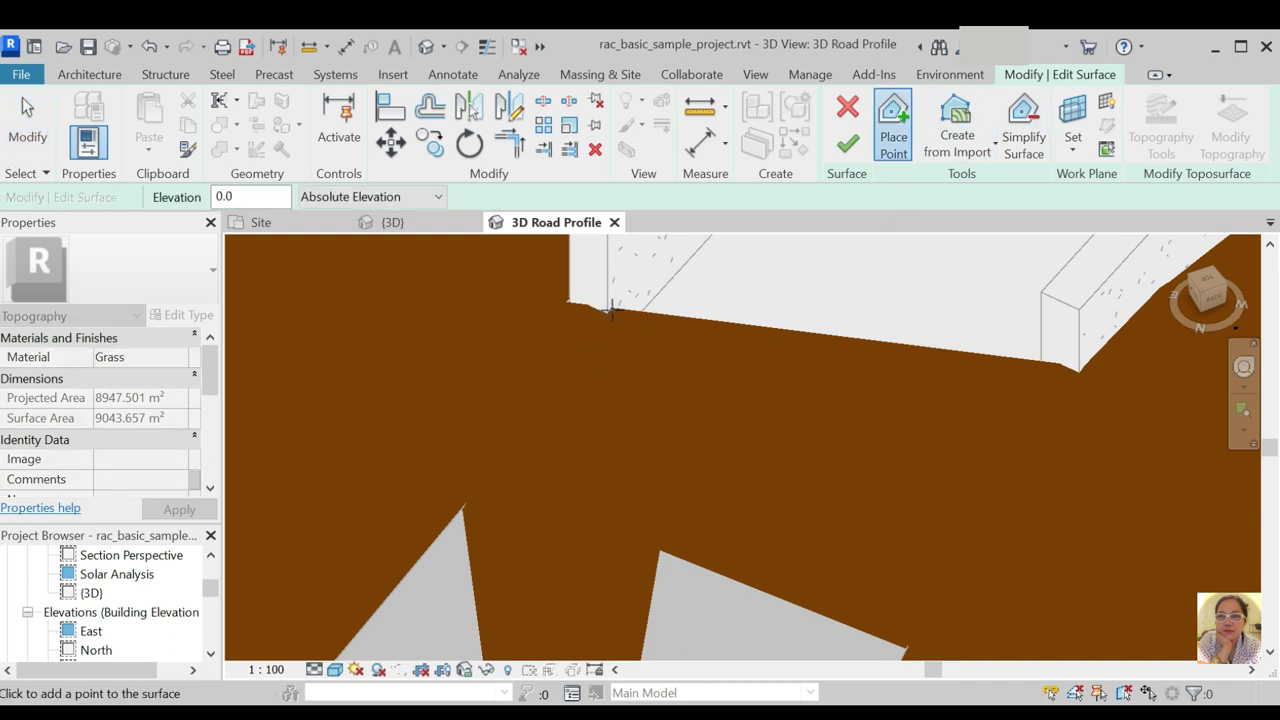
left_click(878, 407)
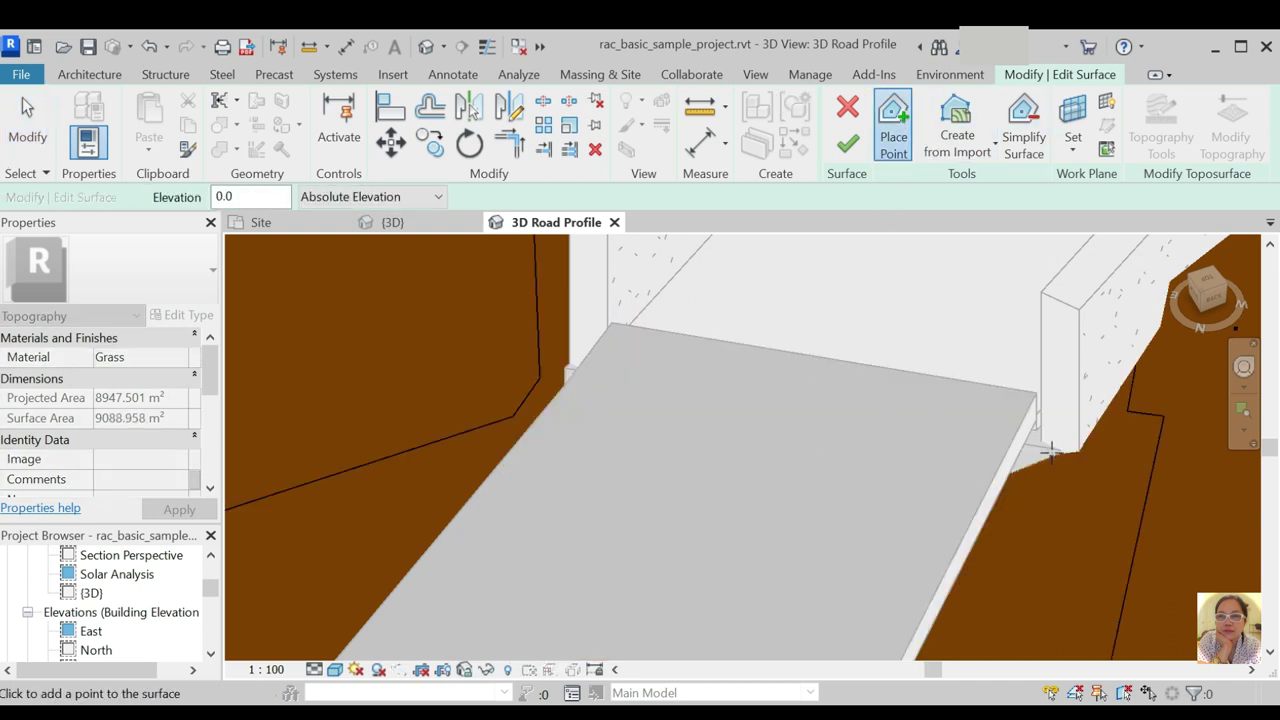
left_click(857, 417)
key("Escape")
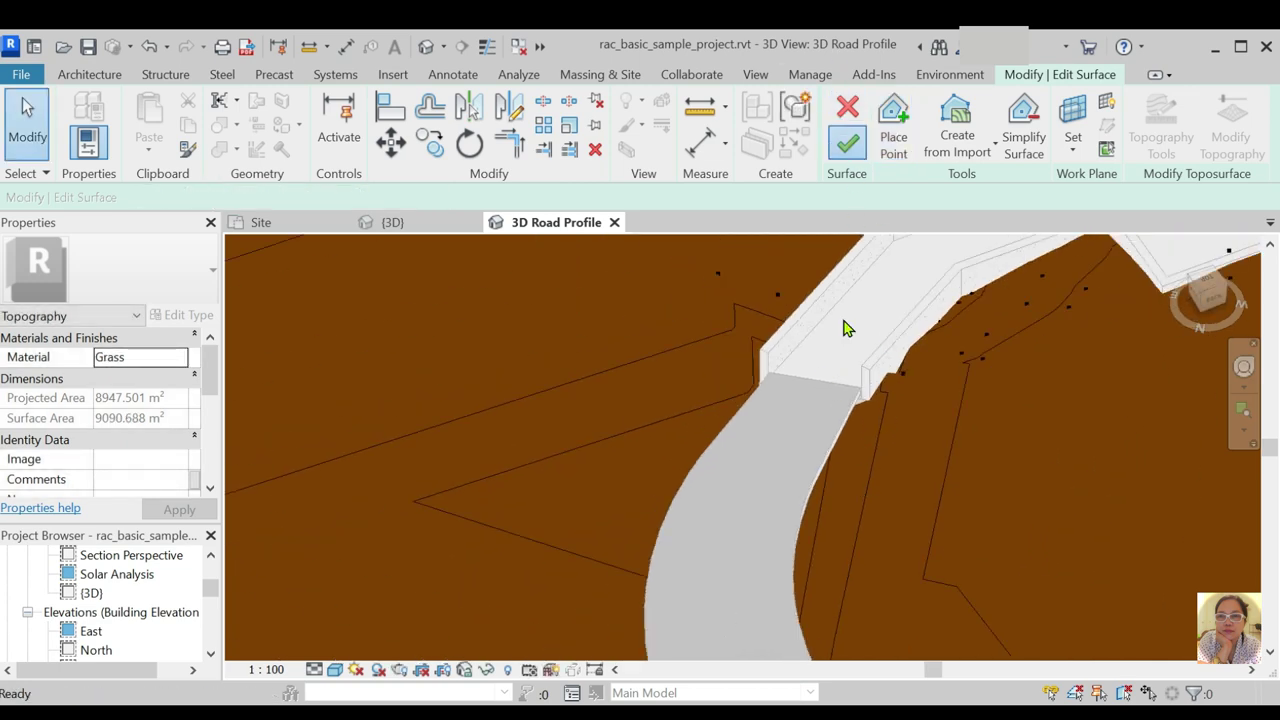
left_click(848, 407)
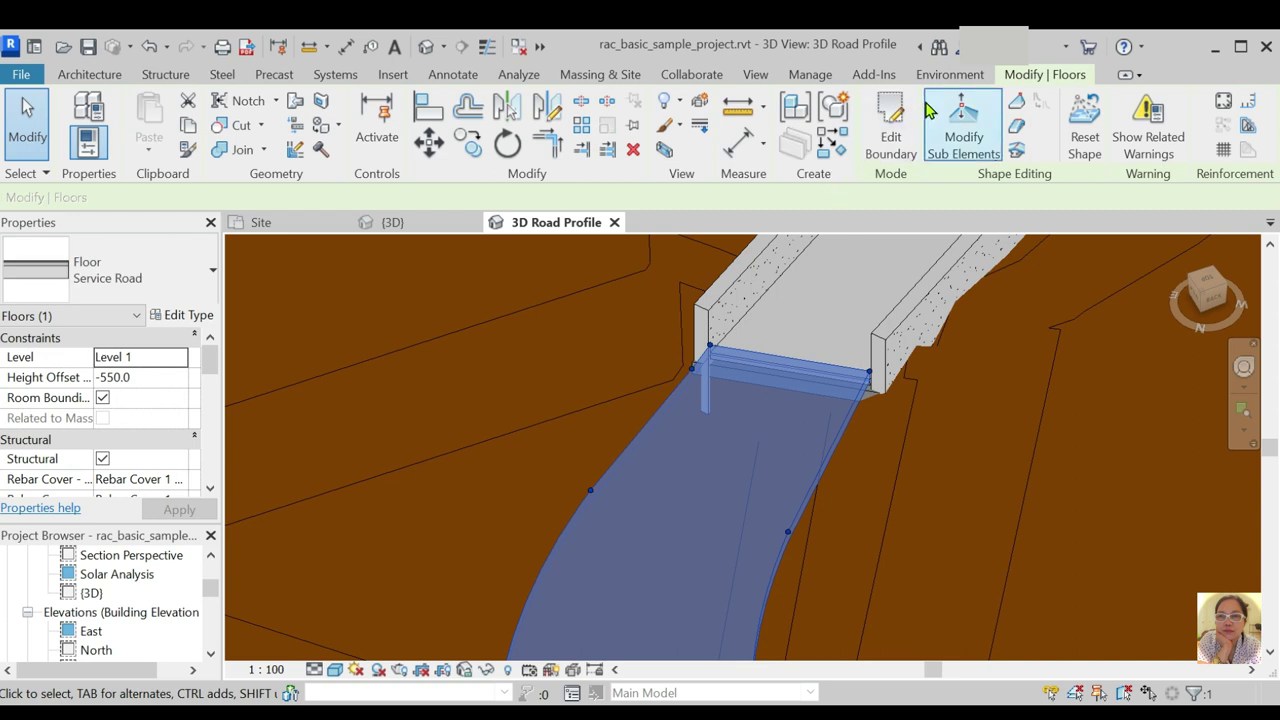
Enter Modify Sub Elements on the Service Road floor and drag its two end corner points
left_click(958, 130)
scroll(714, 349, "up", 5)
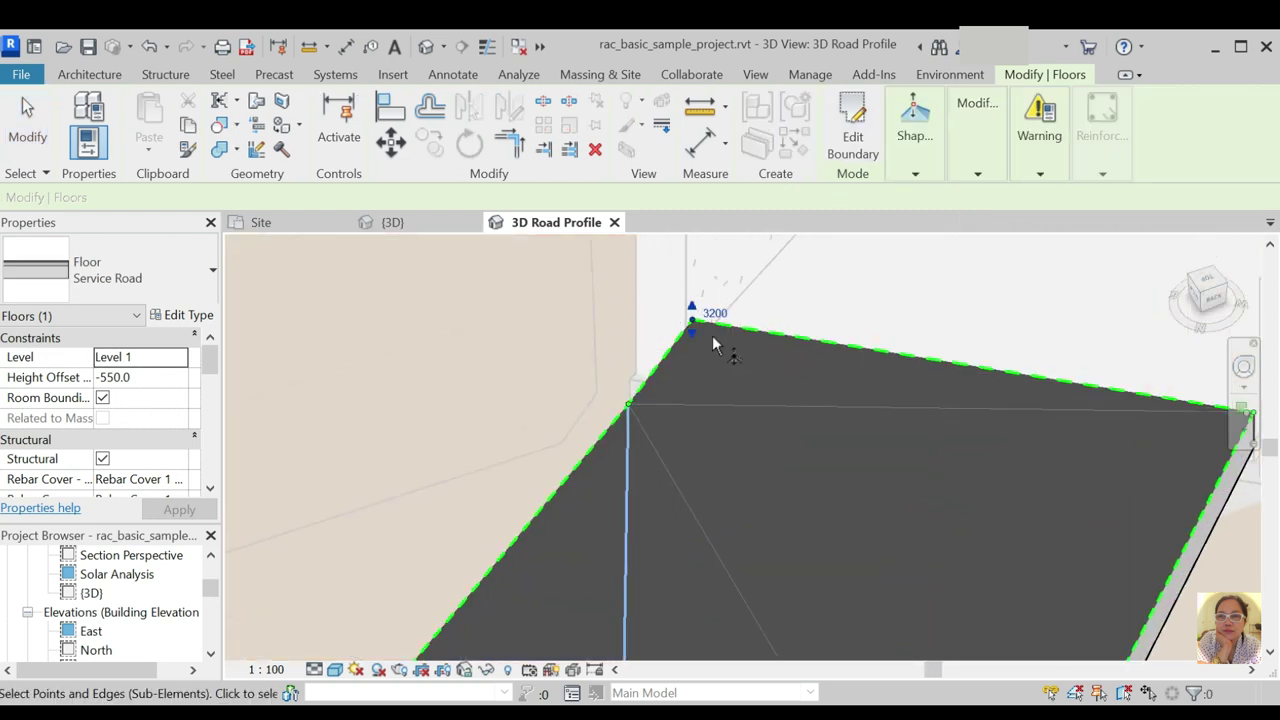
scroll(714, 347, "down", 3)
scroll(714, 390, "up", 5)
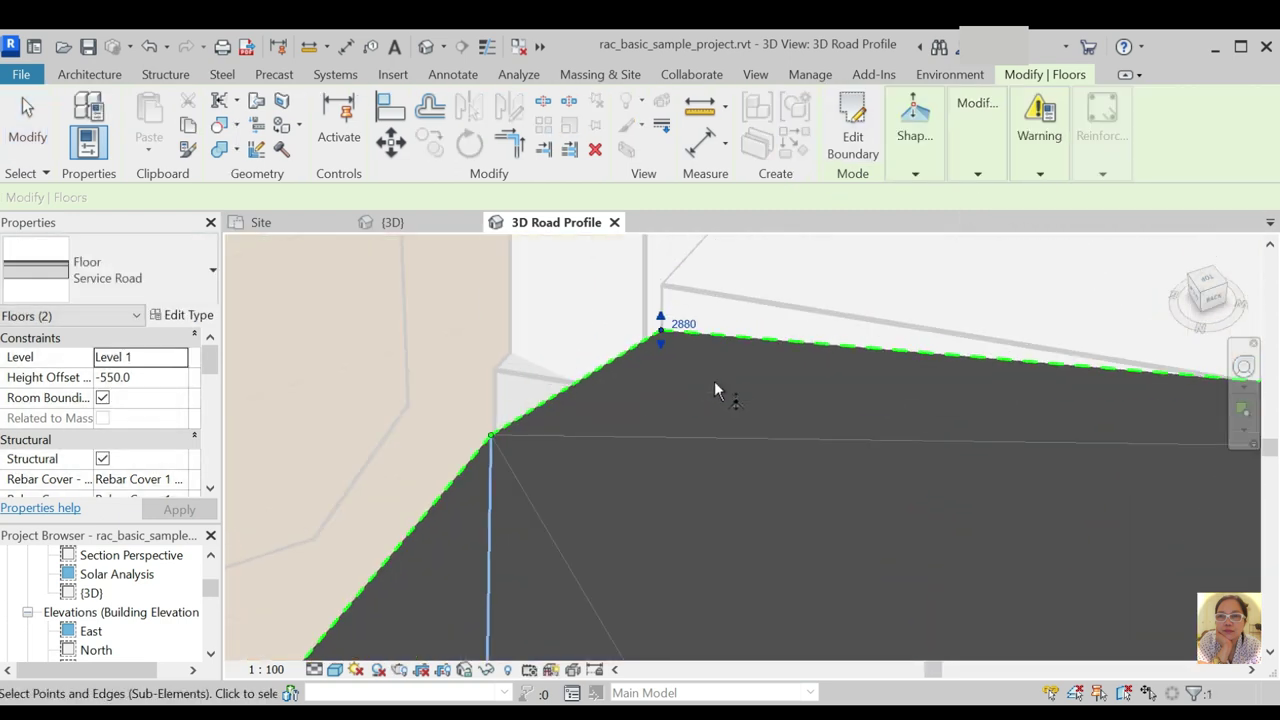
left_click_drag(661, 322, 661, 286)
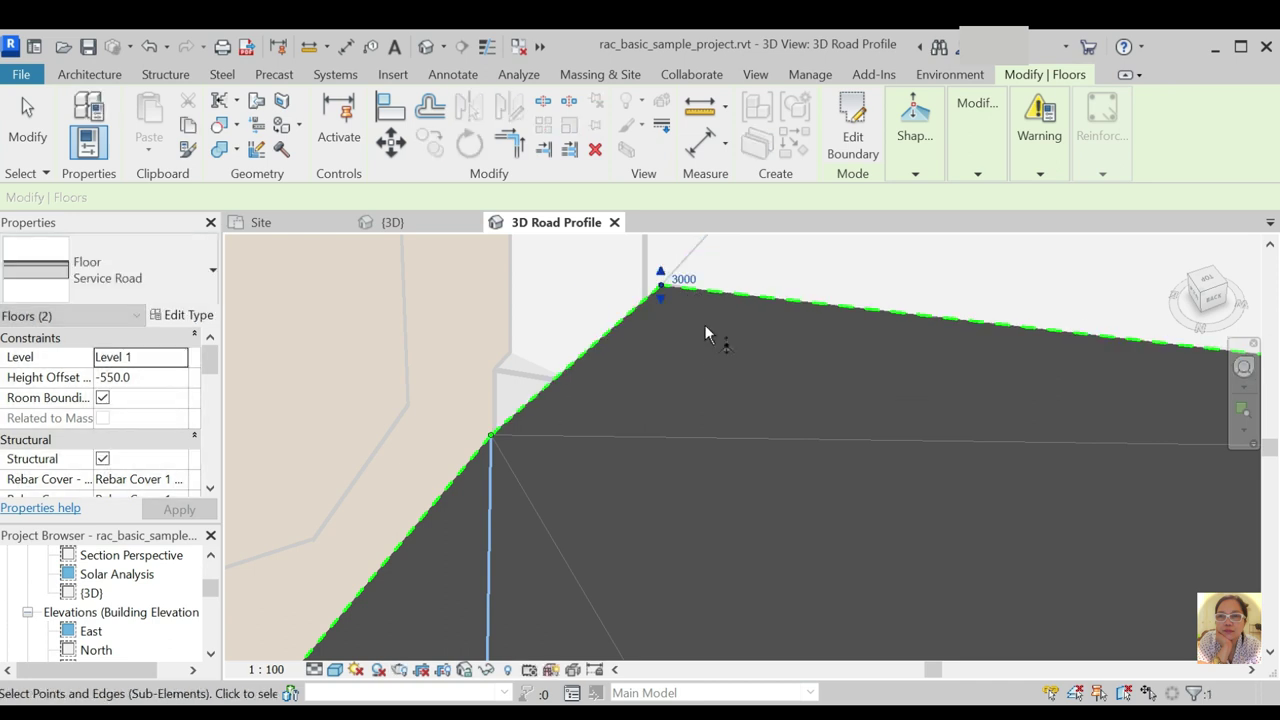
scroll(705, 335, "down", 4)
scroll(1109, 366, "up", 5)
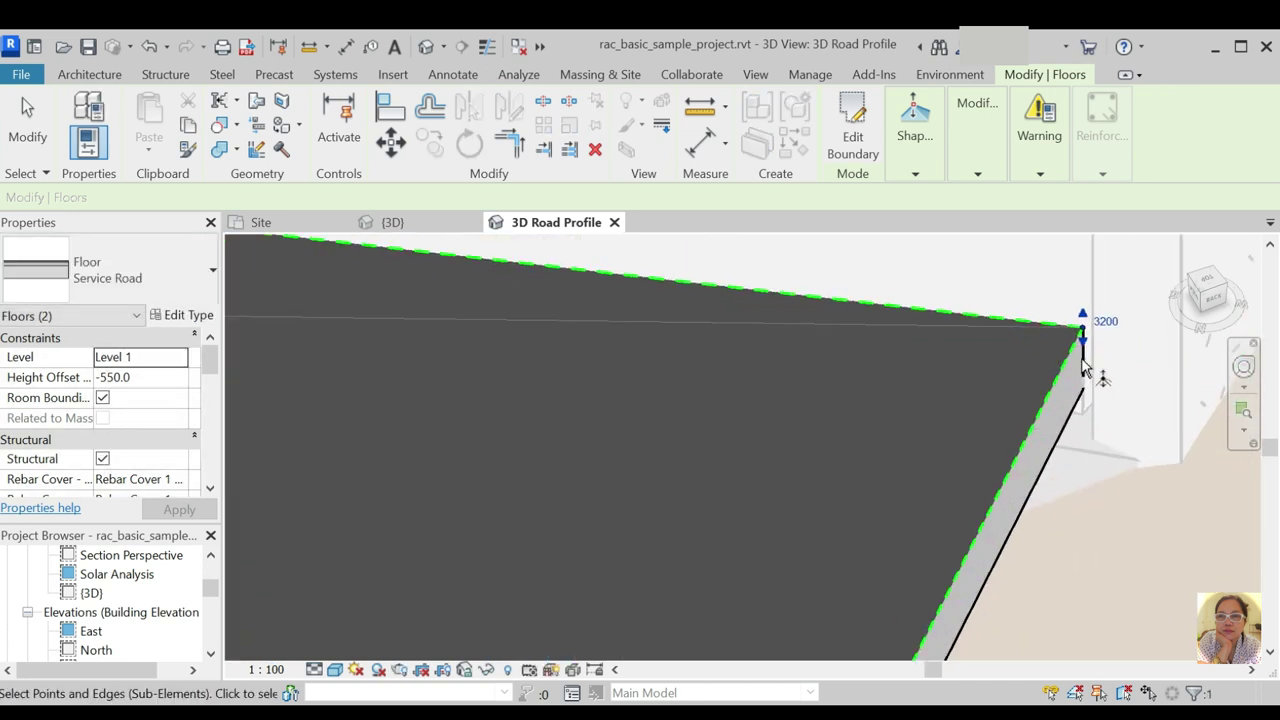
left_click_drag(1077, 365, 1080, 412)
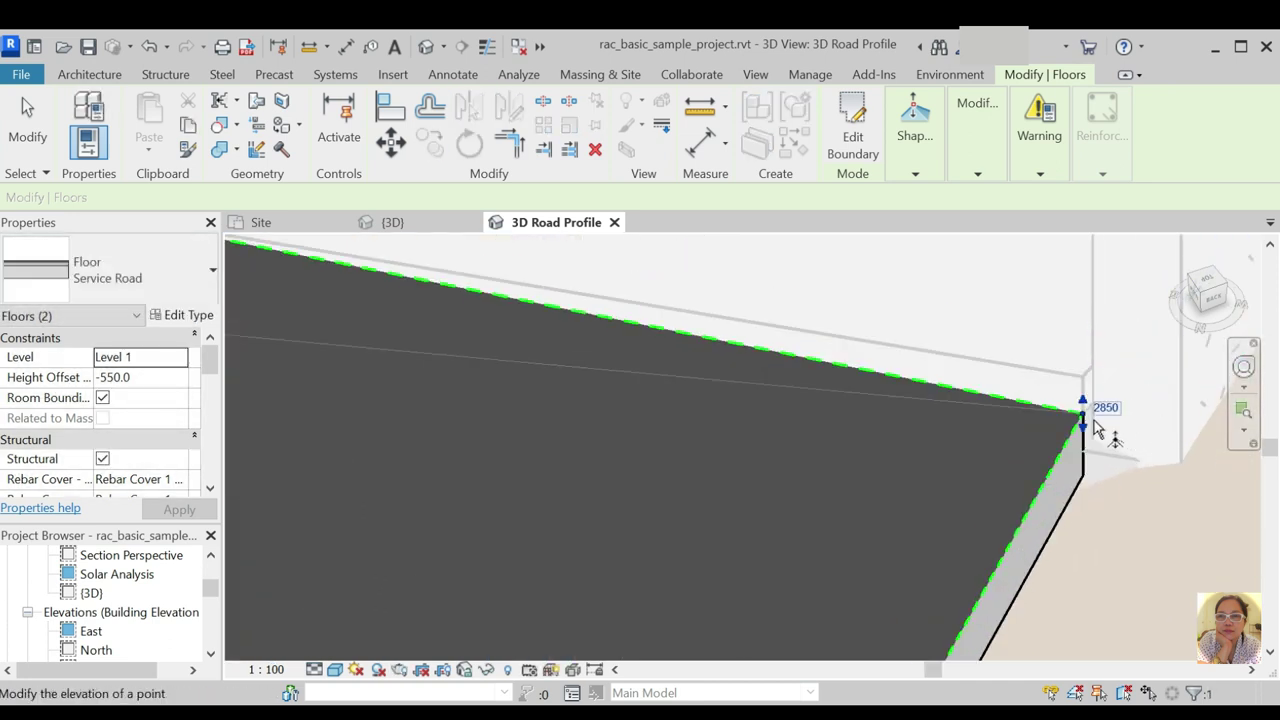
Set the left corner point's elevation to 3000
scroll(1100, 395, "down", 3)
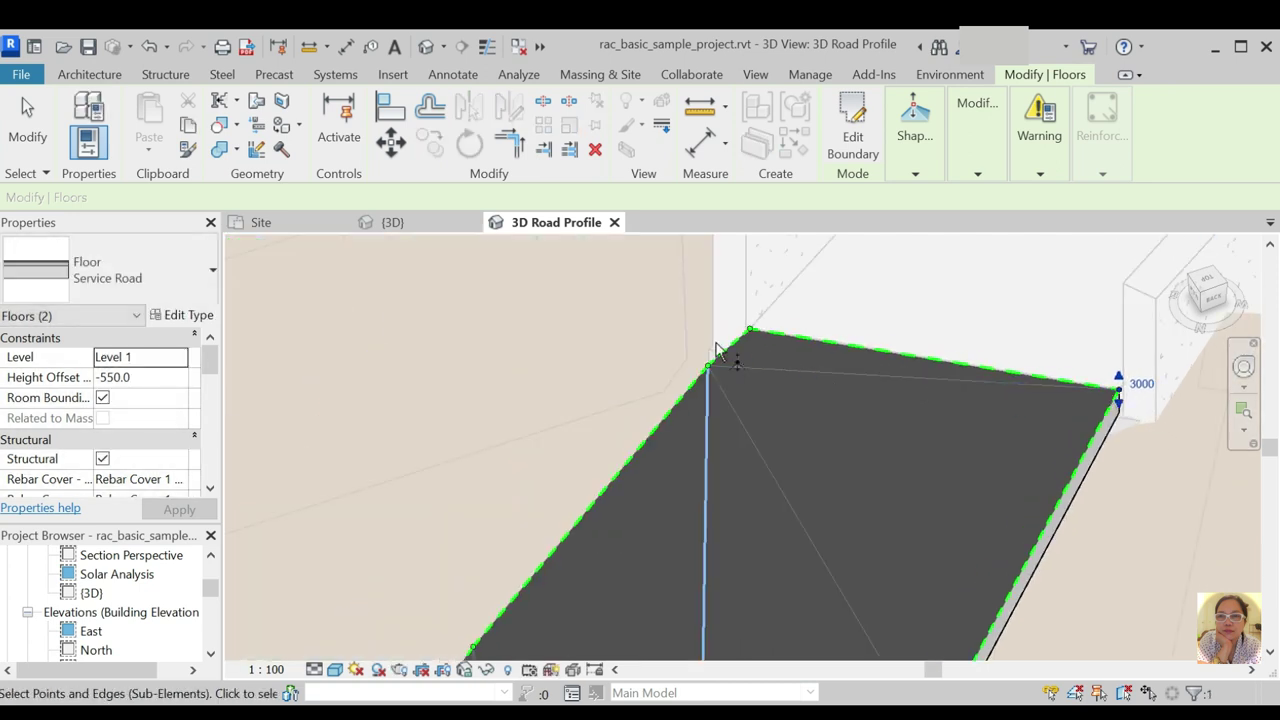
left_click(735, 370)
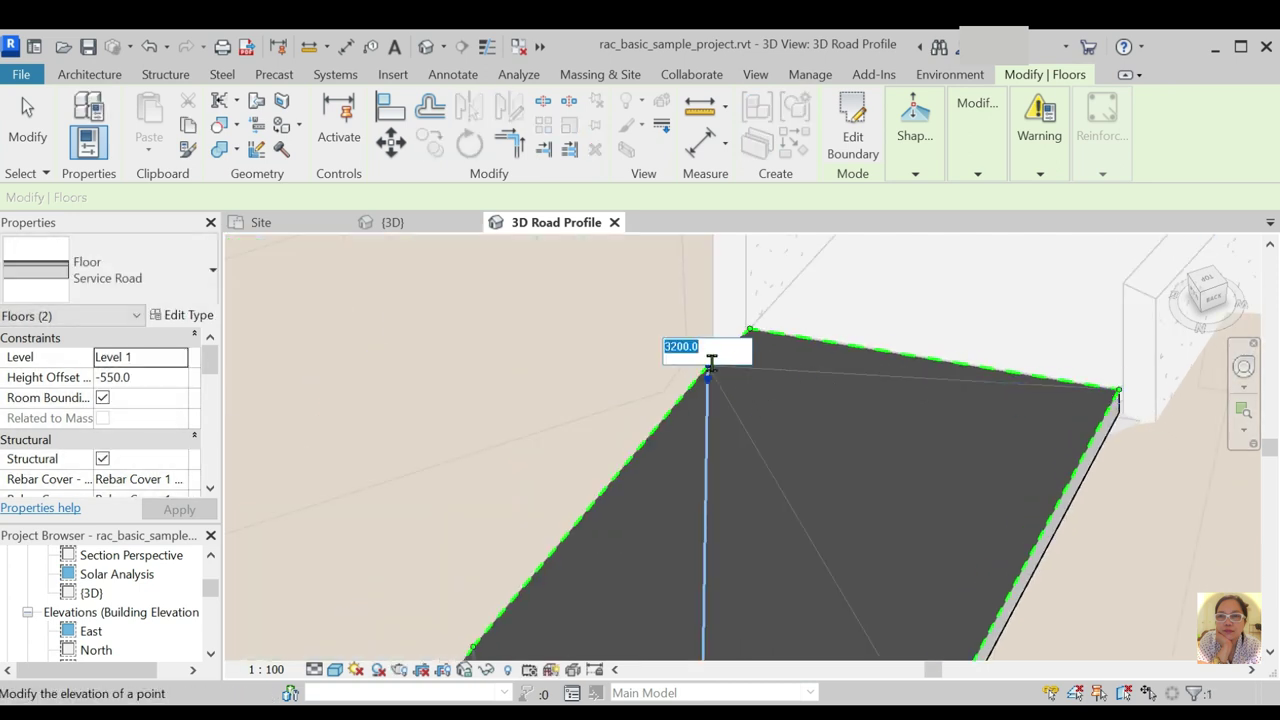
type("300")
key("Return")
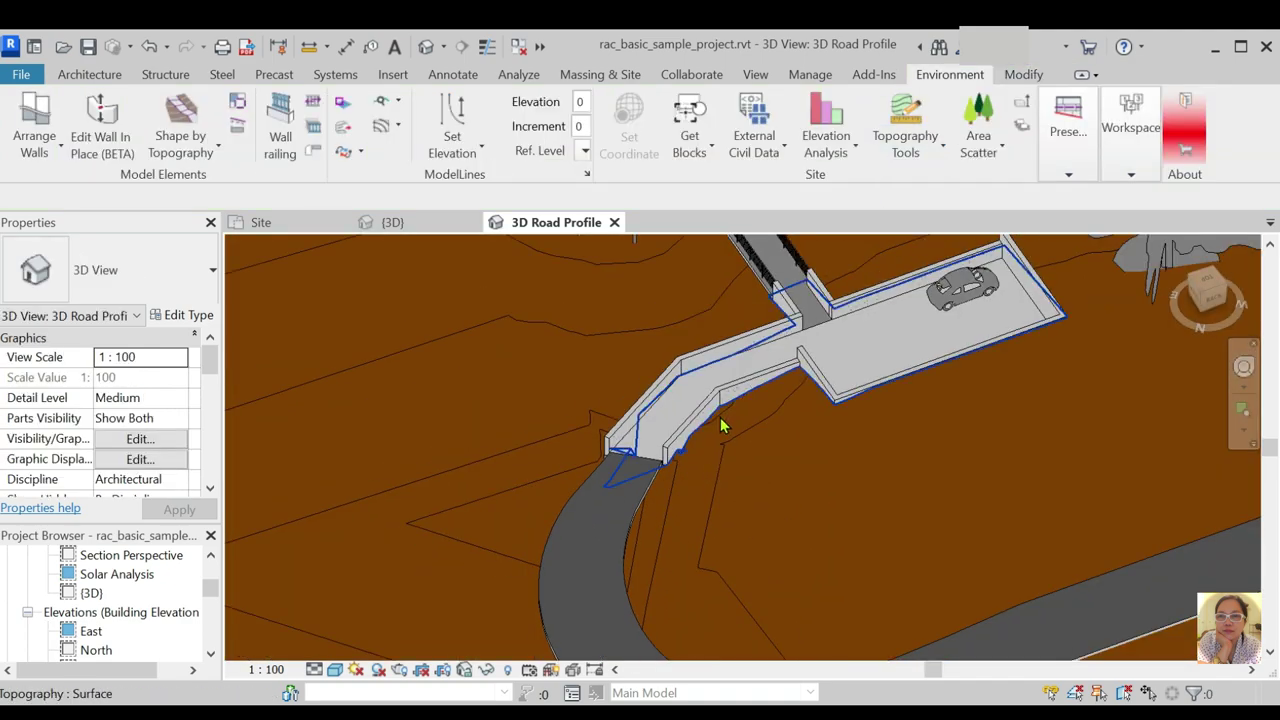
Orbit the 3D view to look over the whole site from a new angle
scroll(722, 425, "down", 5)
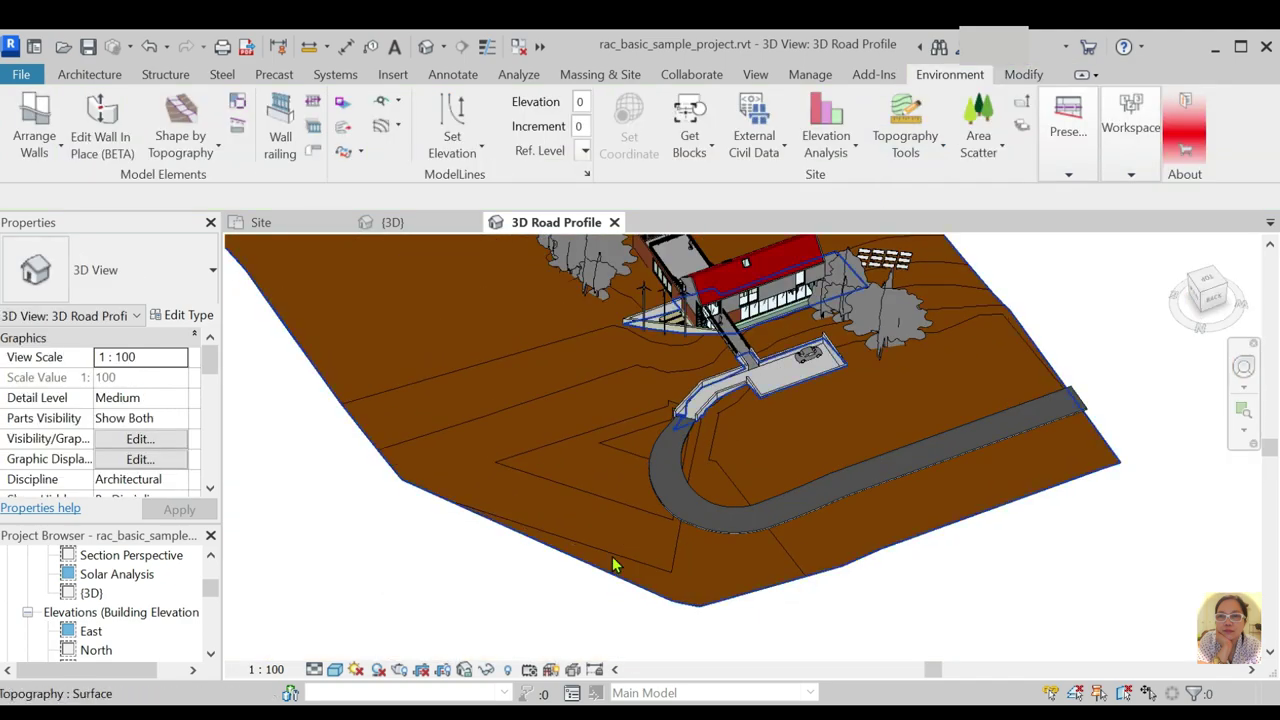
mouse_move(651, 551)
middle_mouse_down("shift")
mouse_move(858, 497)
mouse_move(940, 634)
middle_mouse_up("shift")
scroll(858, 545, "down", 3)
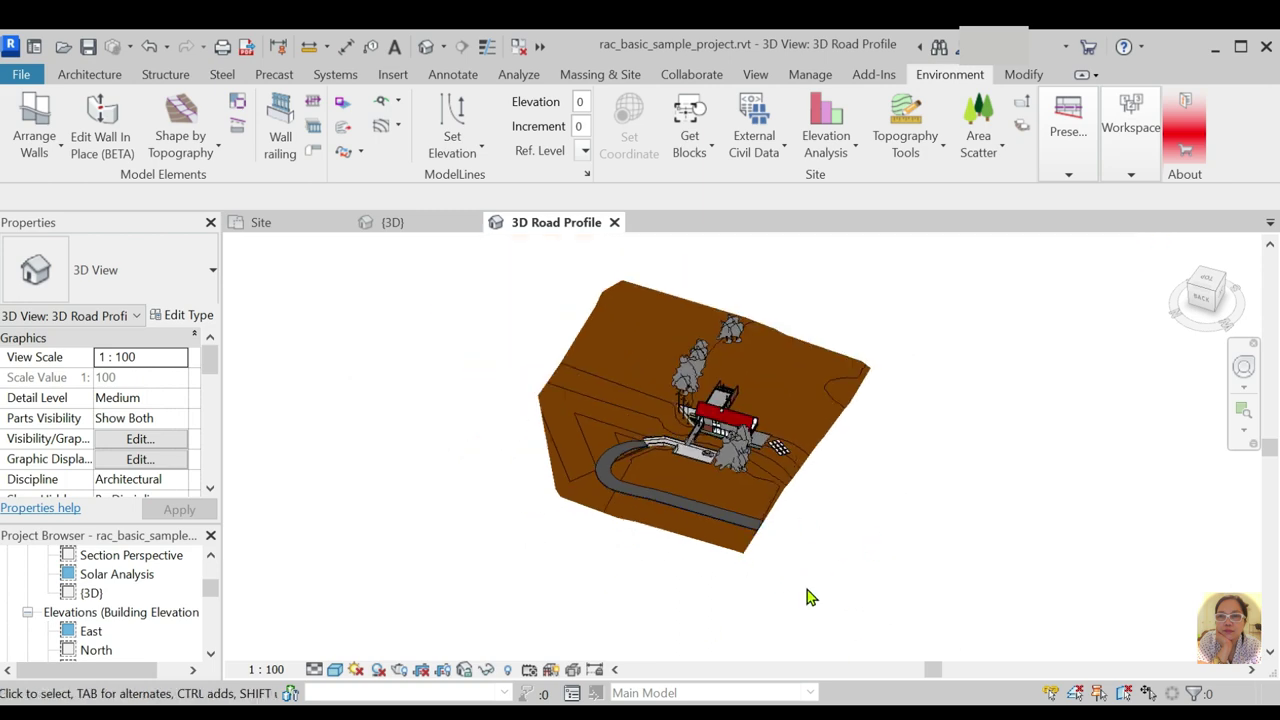
middle_click_drag(810, 597, 529, 489, "shift")
scroll(529, 489, "up", 5)
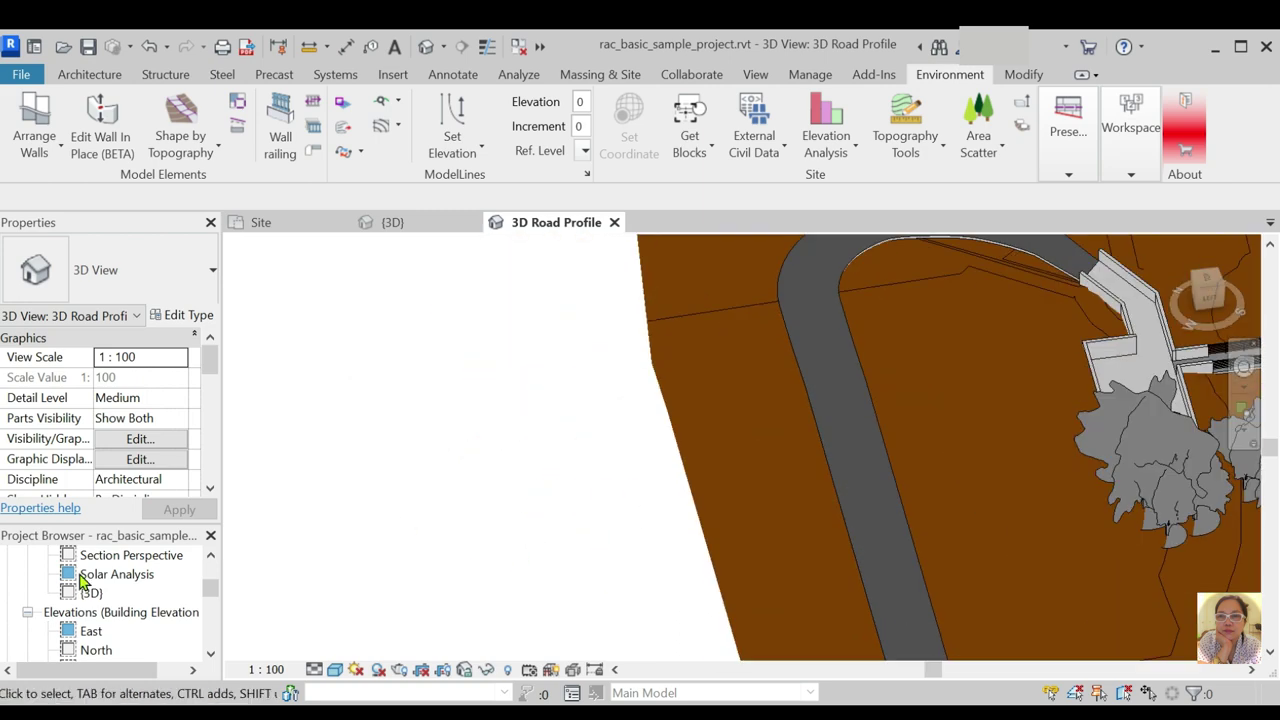
scroll(84, 580, "up", 5)
scroll(140, 600, "up", 2)
Open the Site floor plan from the Project Browser's Floor Plans list
left_click(97, 613)
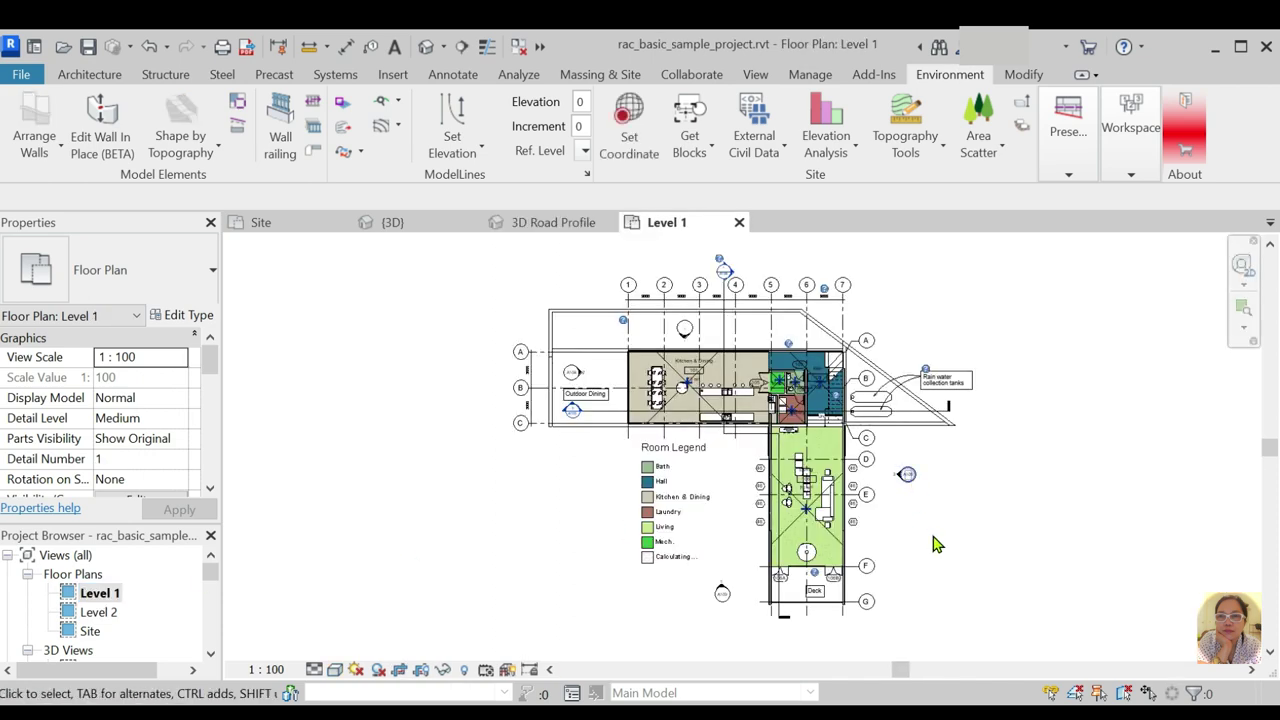
scroll(728, 556, "down", 1)
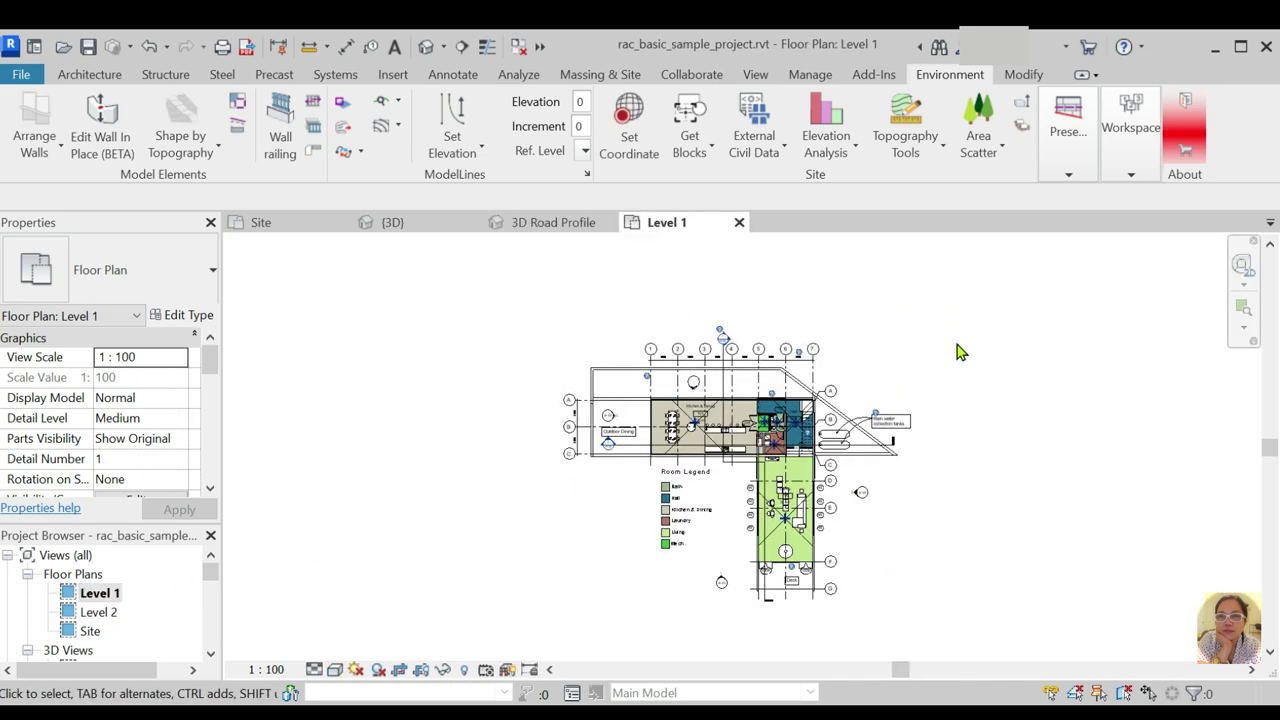
scroll(895, 352, "up", 1)
scroll(844, 357, "down", 1)
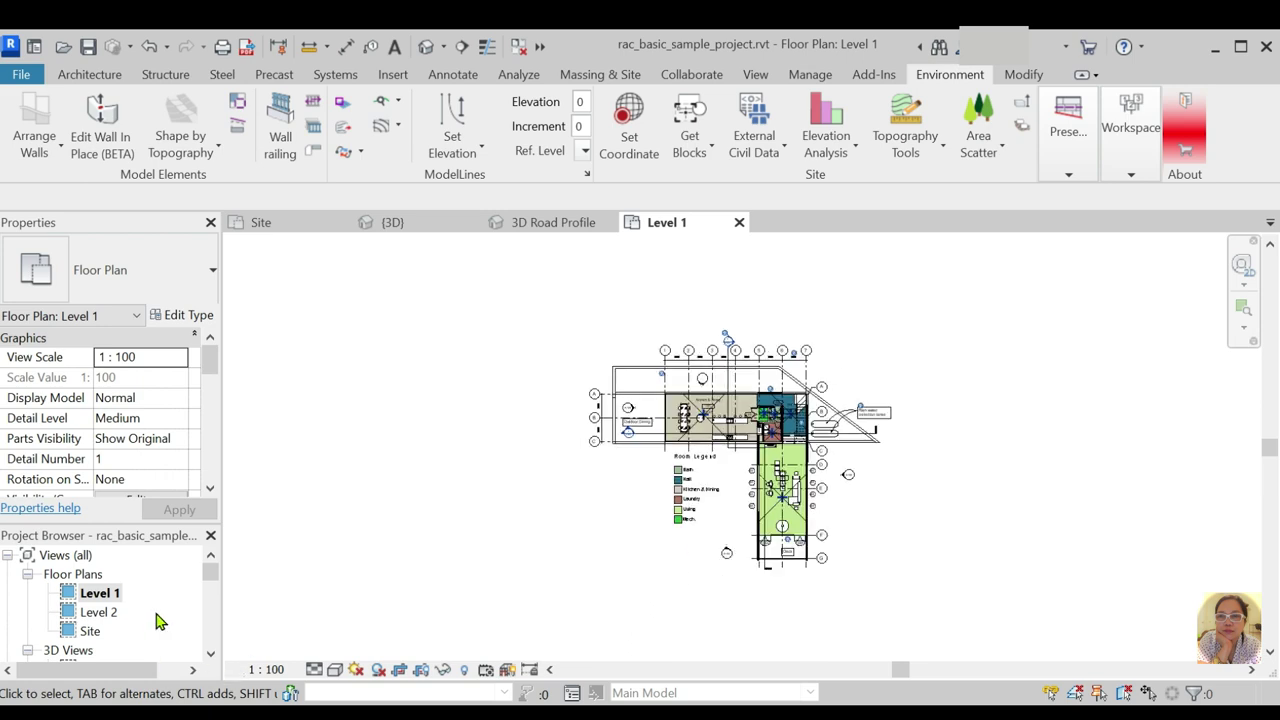
double_click(89, 631)
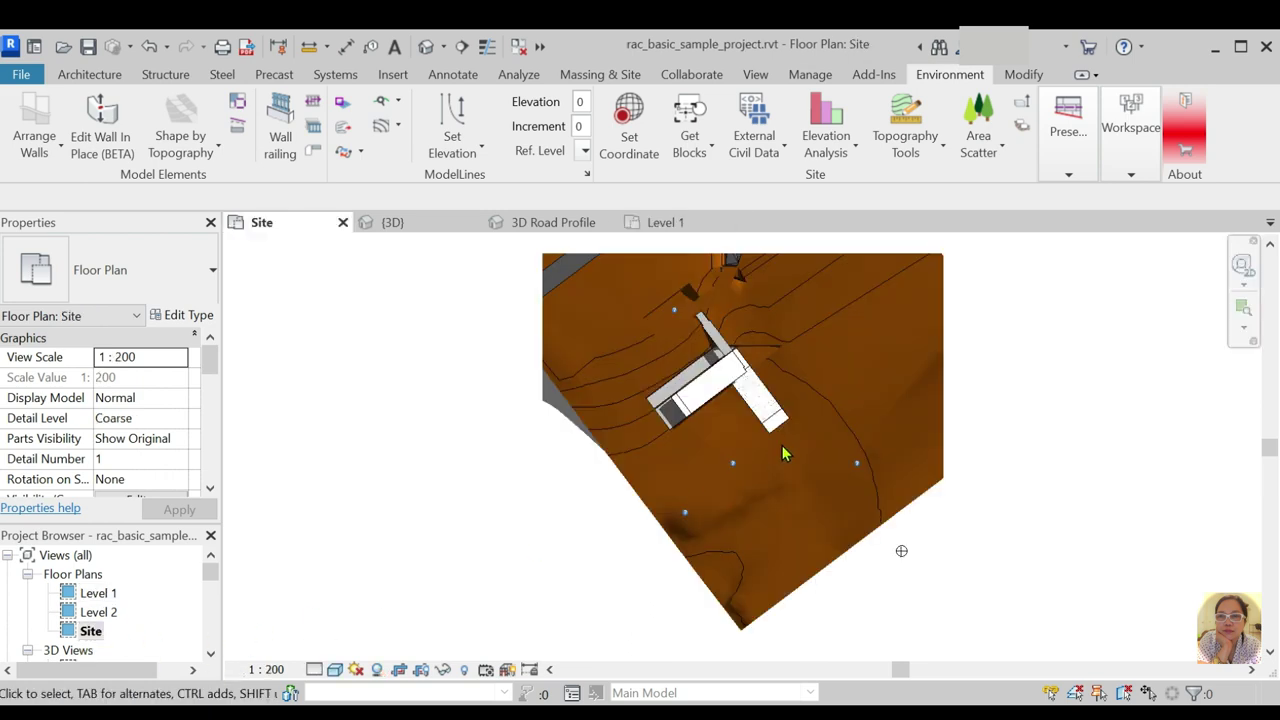
Turn on visibility for all model categories in the Site plan via VG
key("g")
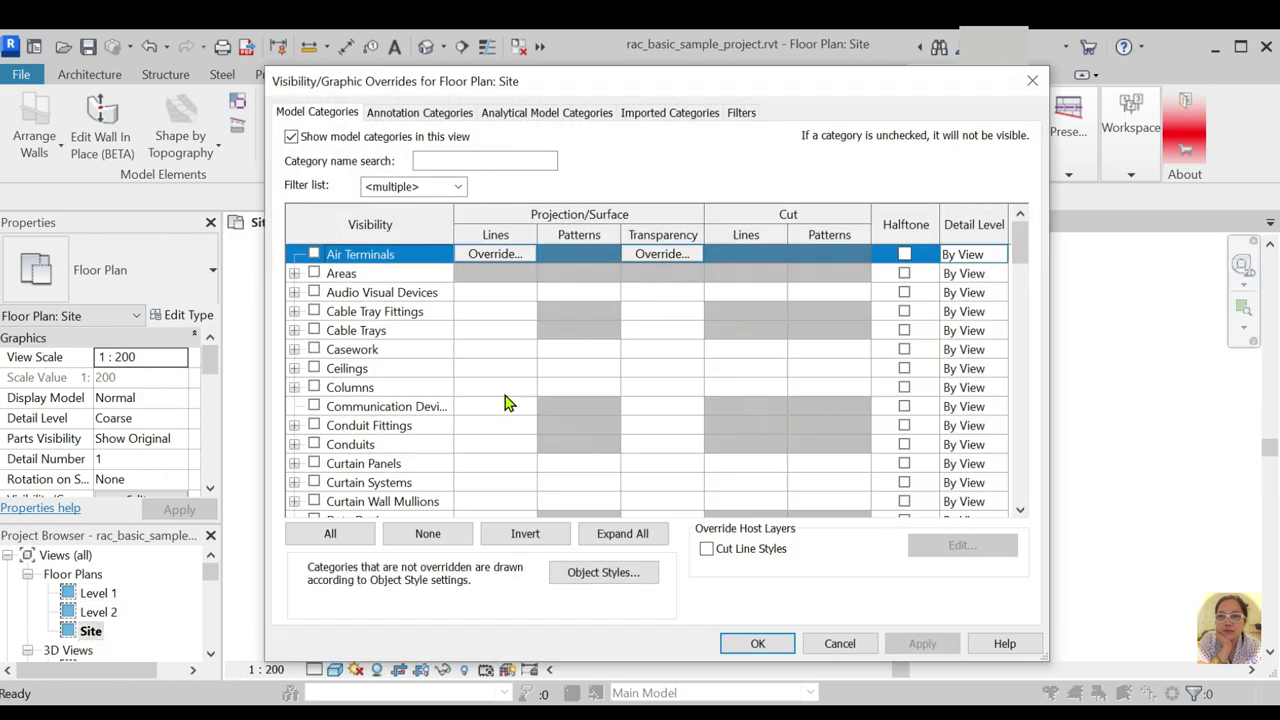
left_click(340, 536)
left_click(315, 256)
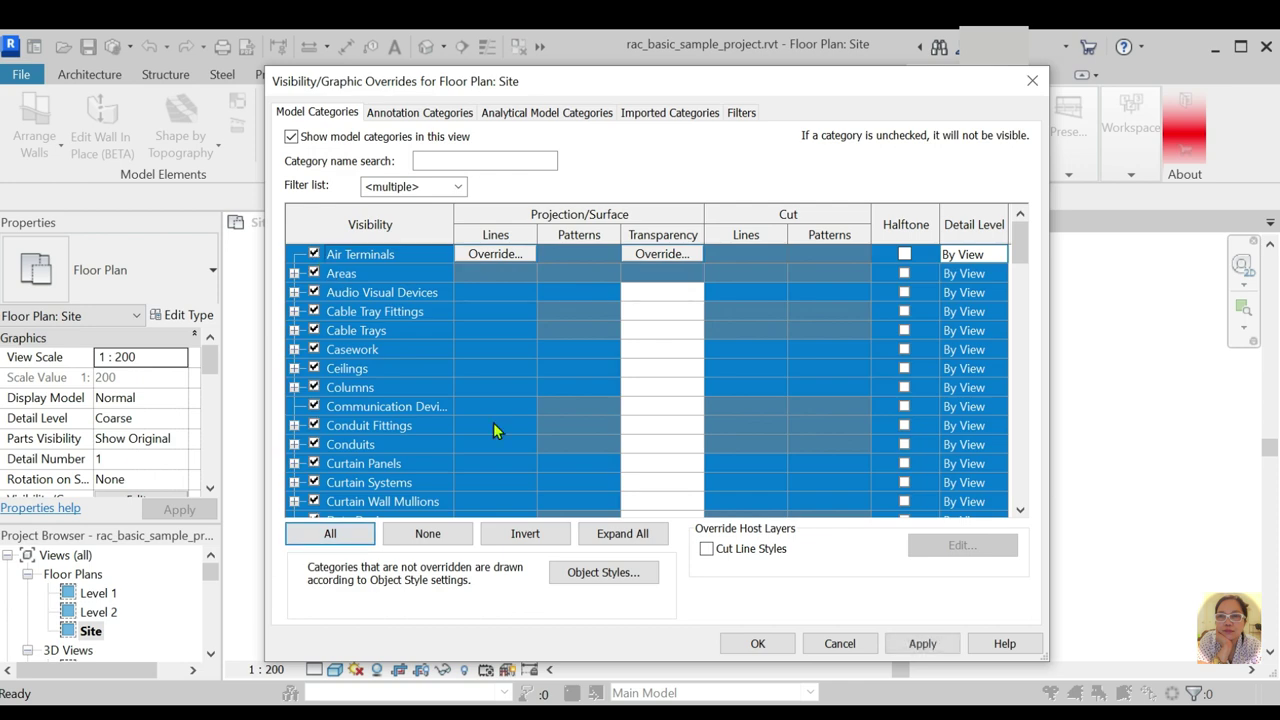
left_click(789, 645)
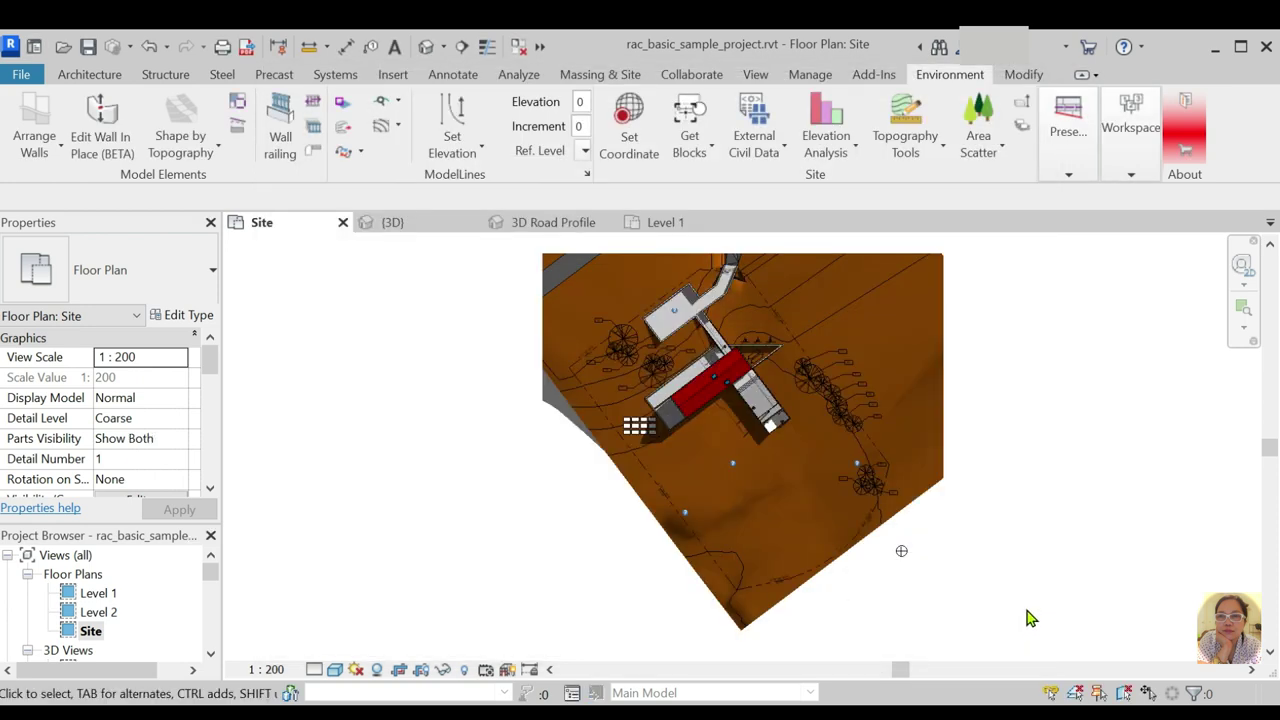
Pan and zoom the Site plan to centre on the topography and curving service road
scroll(845, 513, "up", 2)
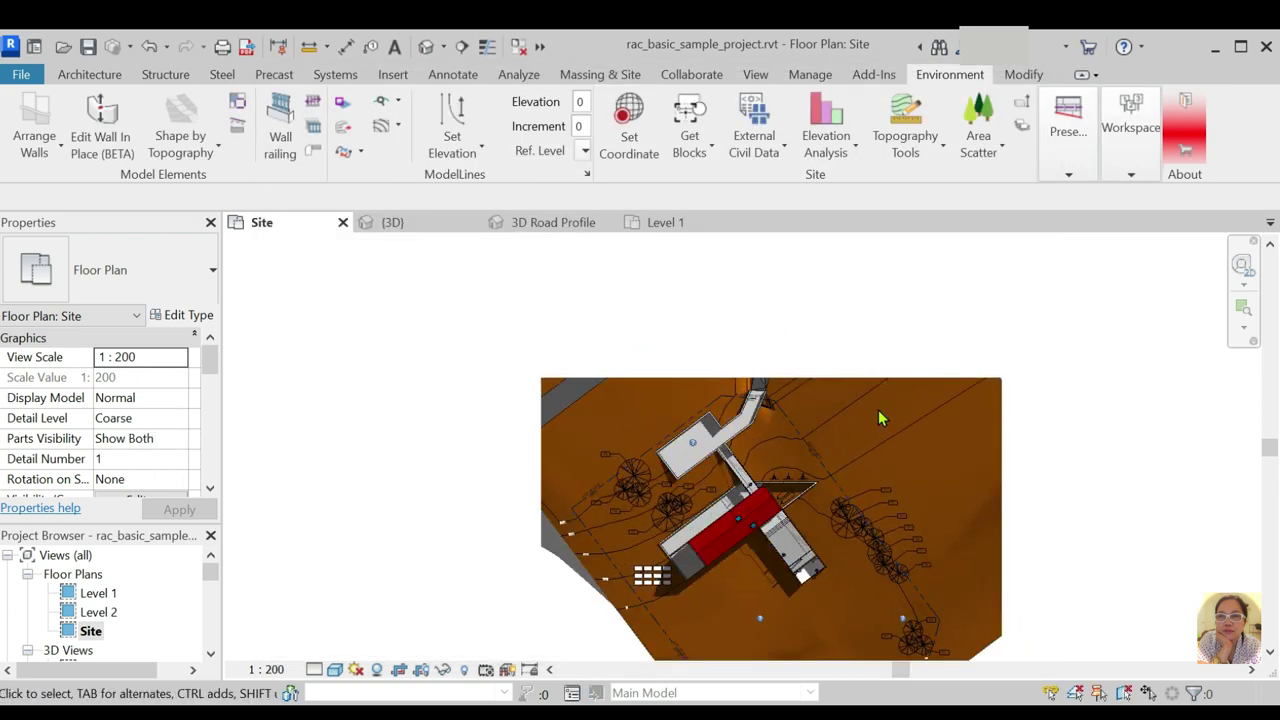
scroll(894, 551, "down", 2)
scroll(889, 549, "down", 1)
scroll(918, 538, "up", 1)
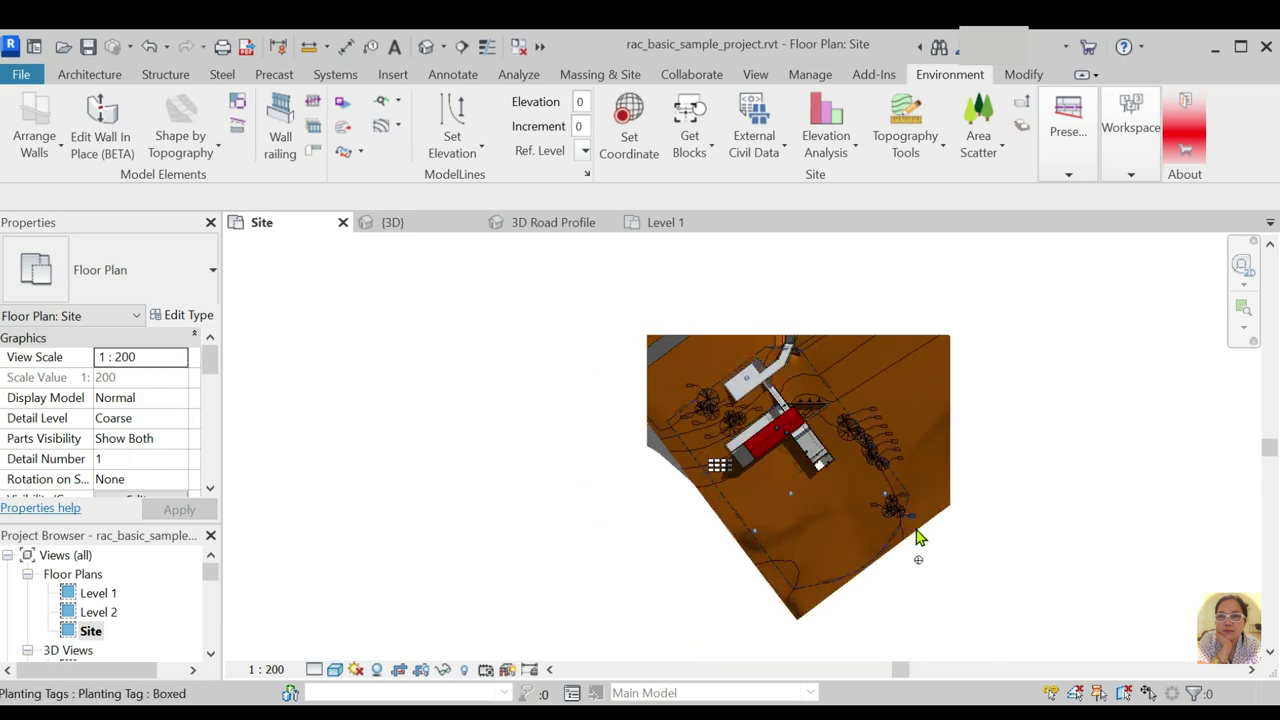
middle_click_drag(1007, 565, 831, 563)
scroll(714, 257, "up", 1)
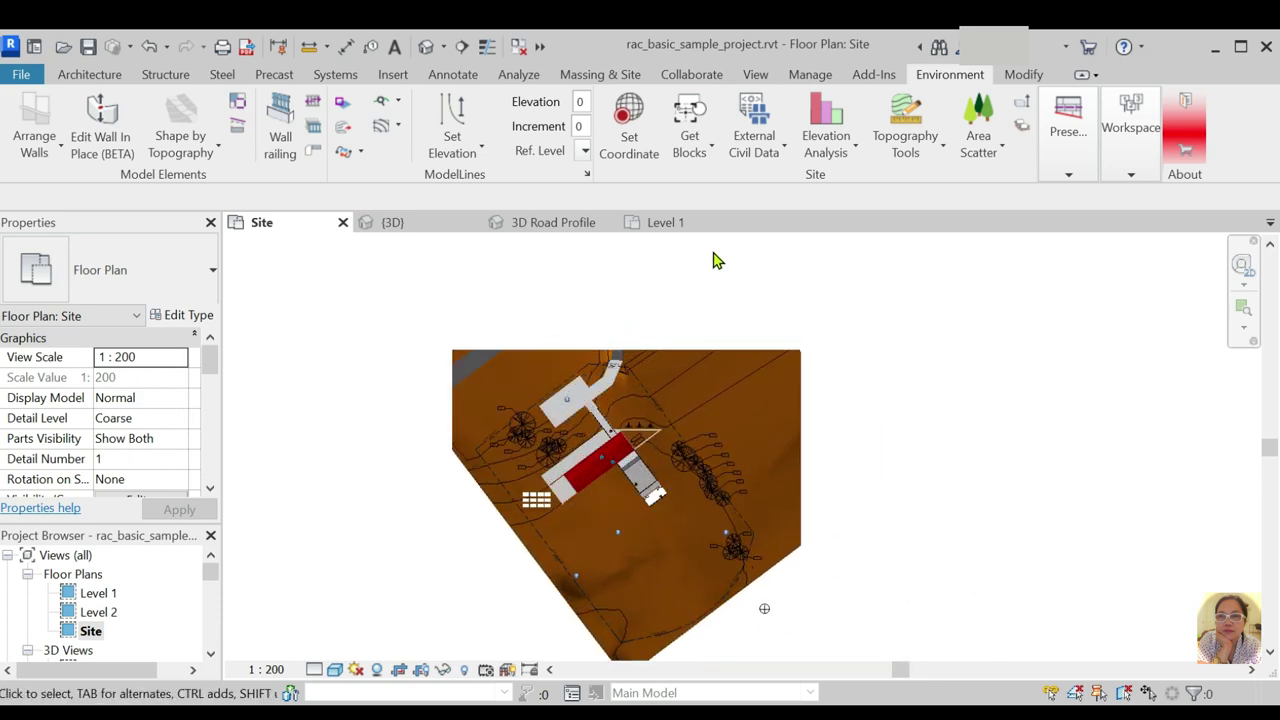
scroll(714, 257, "up", 1)
scroll(840, 377, "down", 1)
scroll(575, 300, "down", 1)
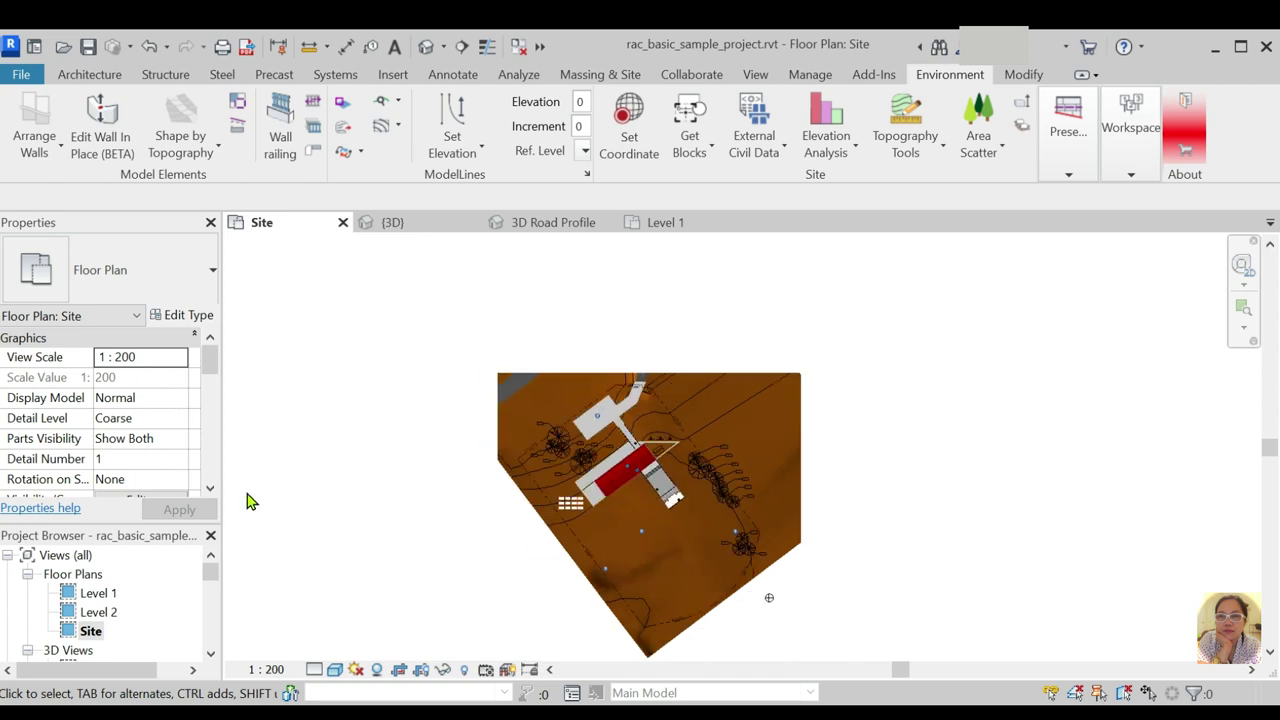
scroll(157, 420, "down", 3)
scroll(157, 420, "down", 3)
scroll(155, 426, "down", 2)
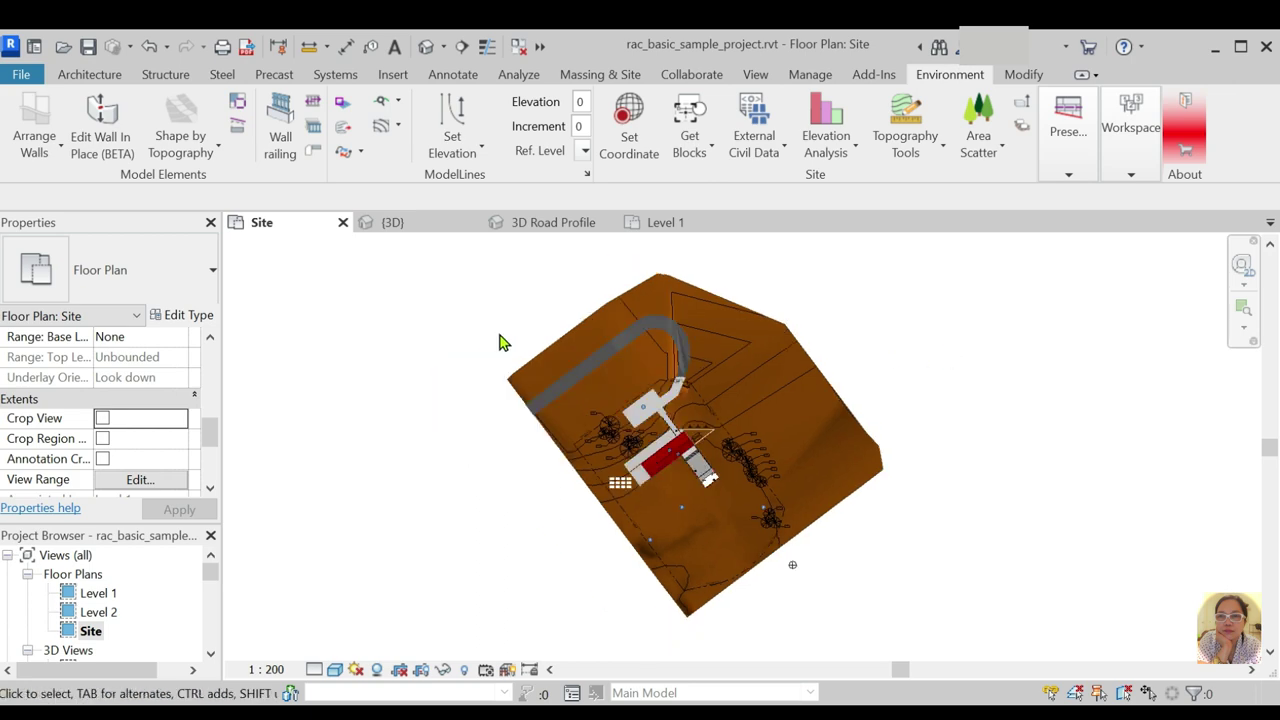
scroll(733, 341, "up", 5)
scroll(733, 341, "up", 3)
scroll(715, 393, "up", 2)
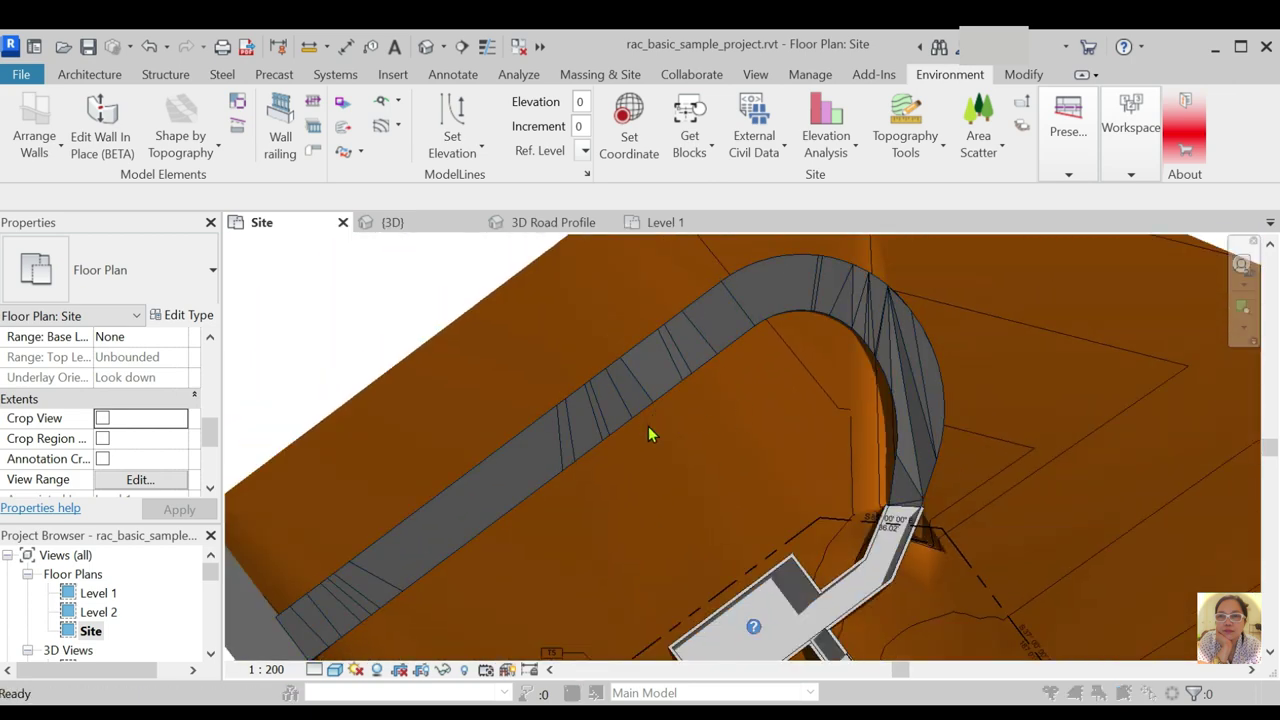
Hide the Floors' Split Lines and Folding Lines in the Site plan's visibility settings
key("v")
key("v")
left_click(387, 483)
scroll(387, 483, "down", 5)
left_click(368, 482)
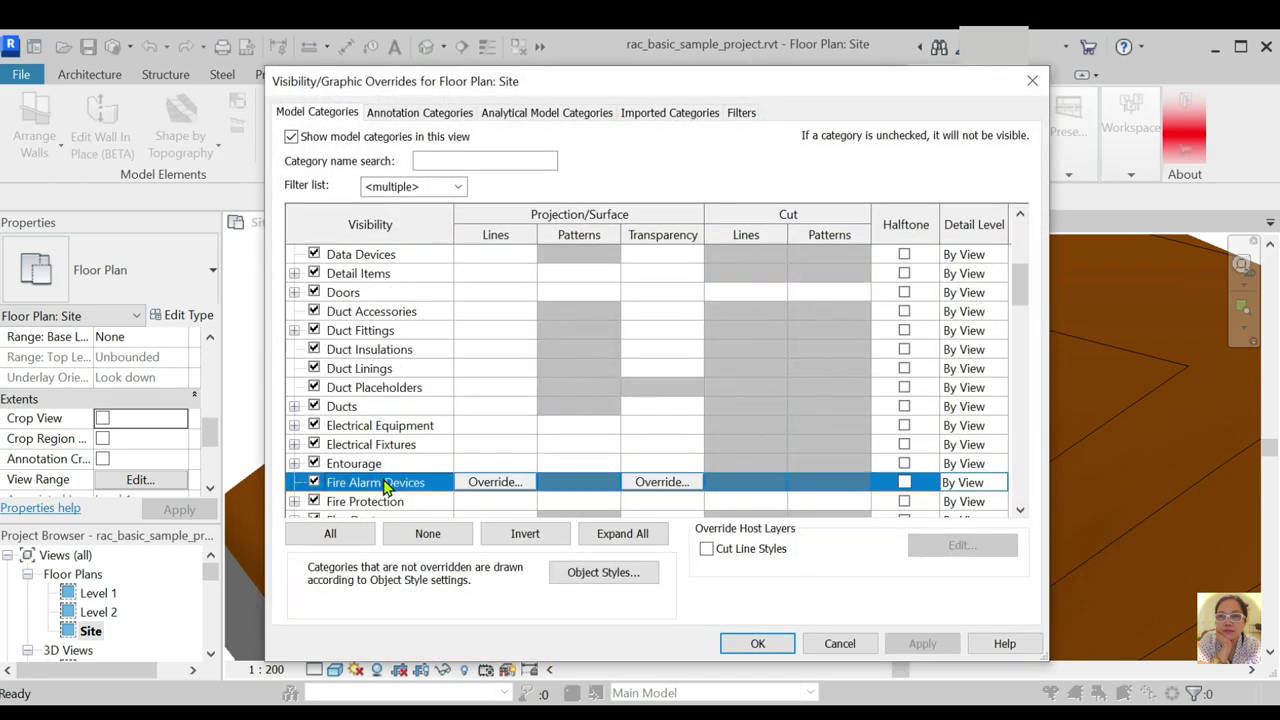
scroll(345, 465, "down", 1)
scroll(368, 445, "down", 1)
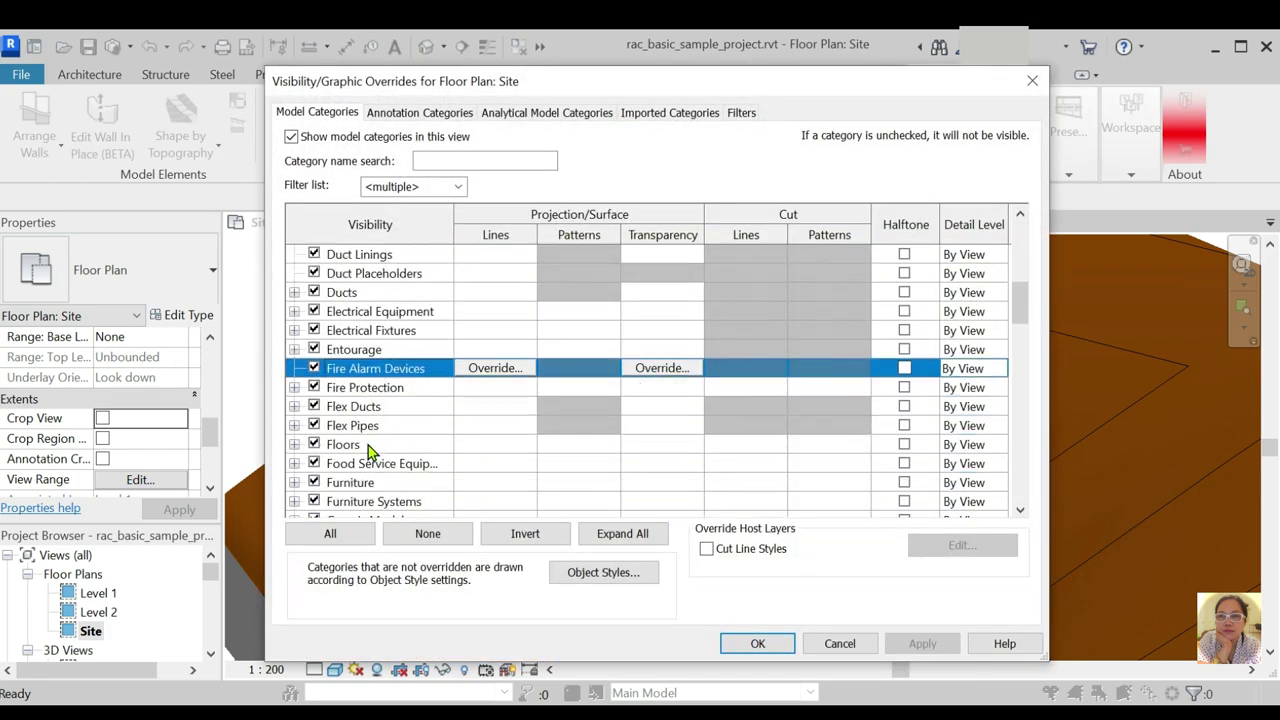
left_click(295, 445)
left_click(334, 501)
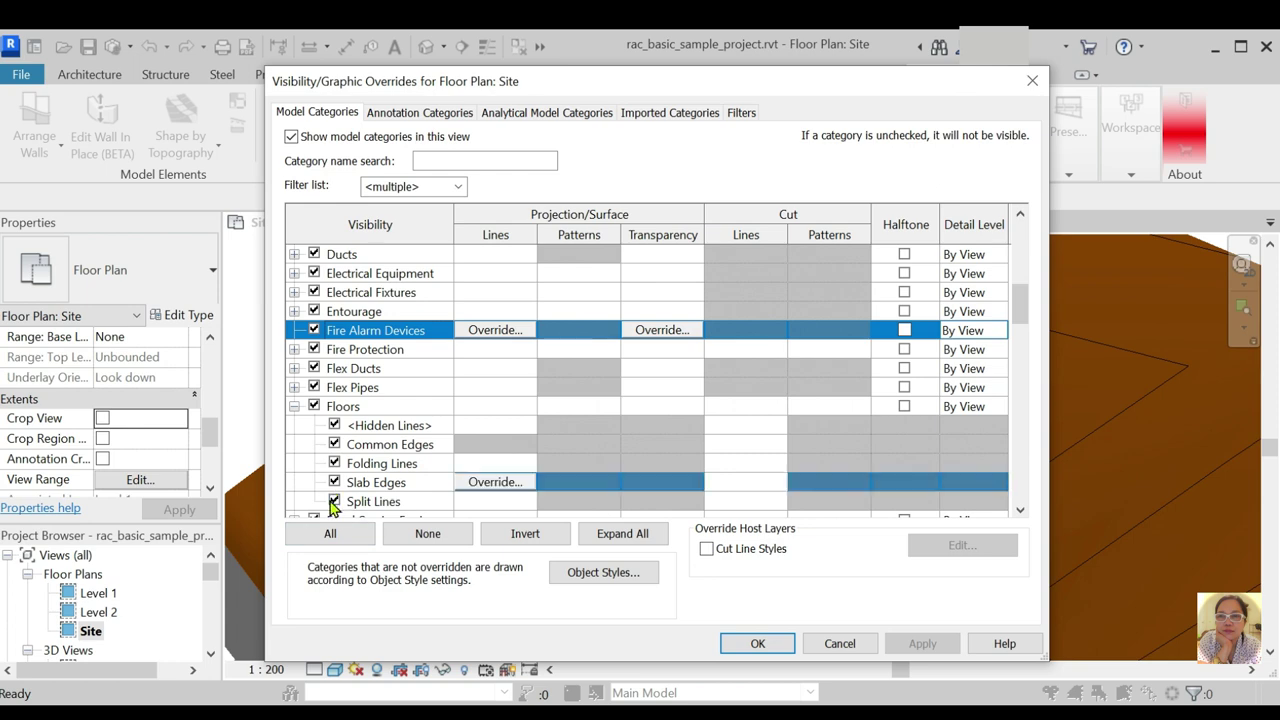
scroll(336, 490, "down", 1)
left_click(334, 444)
left_click(757, 643)
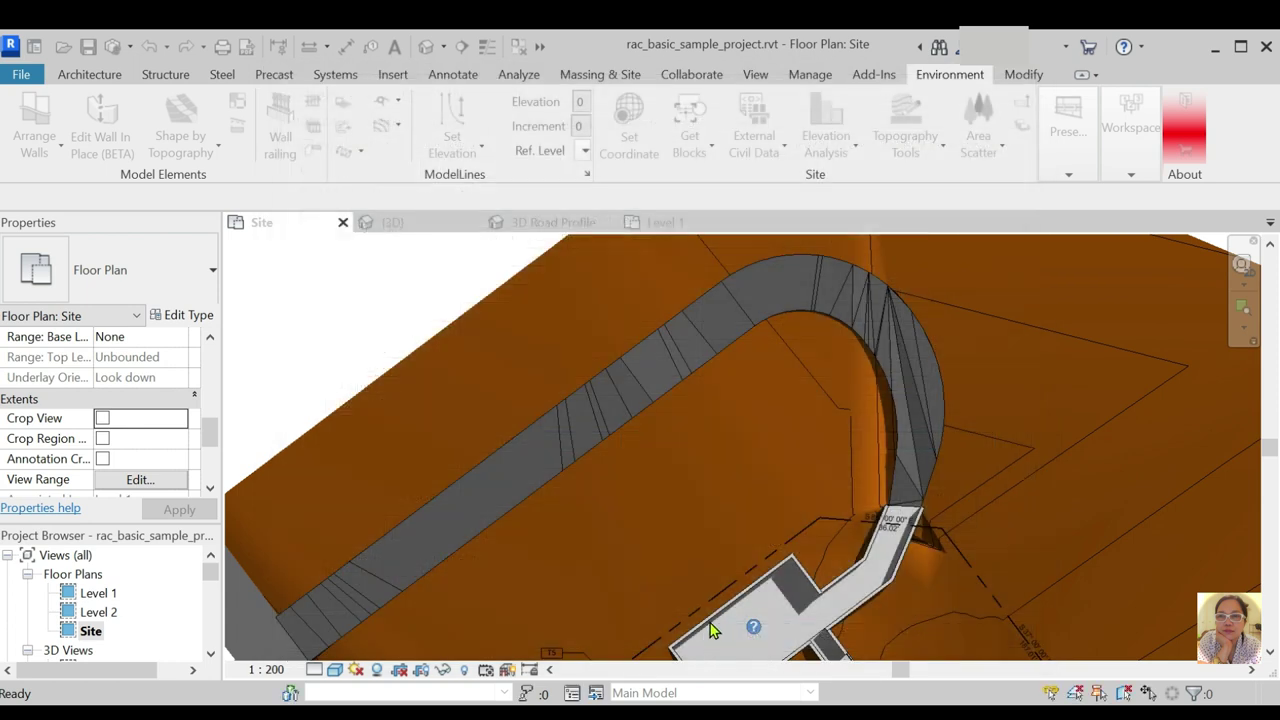
Close the Level 1 and 3D view tabs
scroll(790, 514, "down", 3)
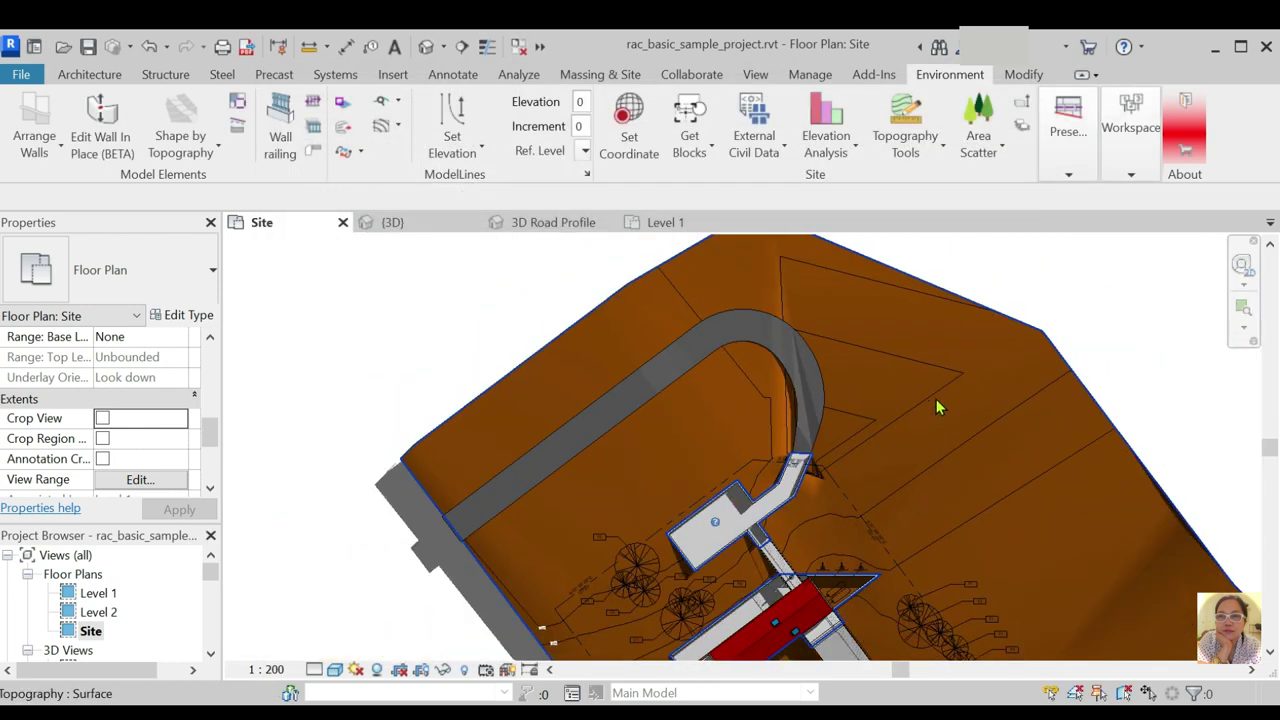
scroll(849, 396, "down", 2)
scroll(1015, 323, "down", 2)
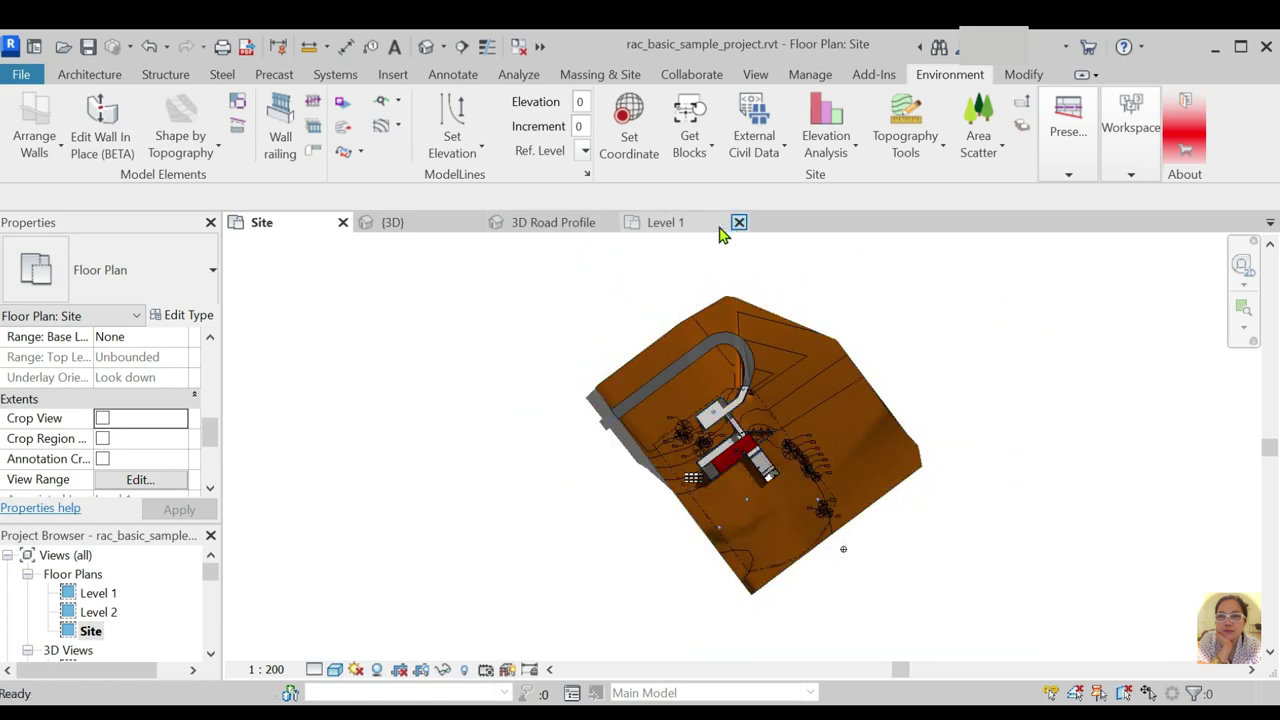
left_click(738, 222)
left_click(473, 222)
Tile the Site plan and 3D Road Profile views side by side with WT
key("w")
key("t")
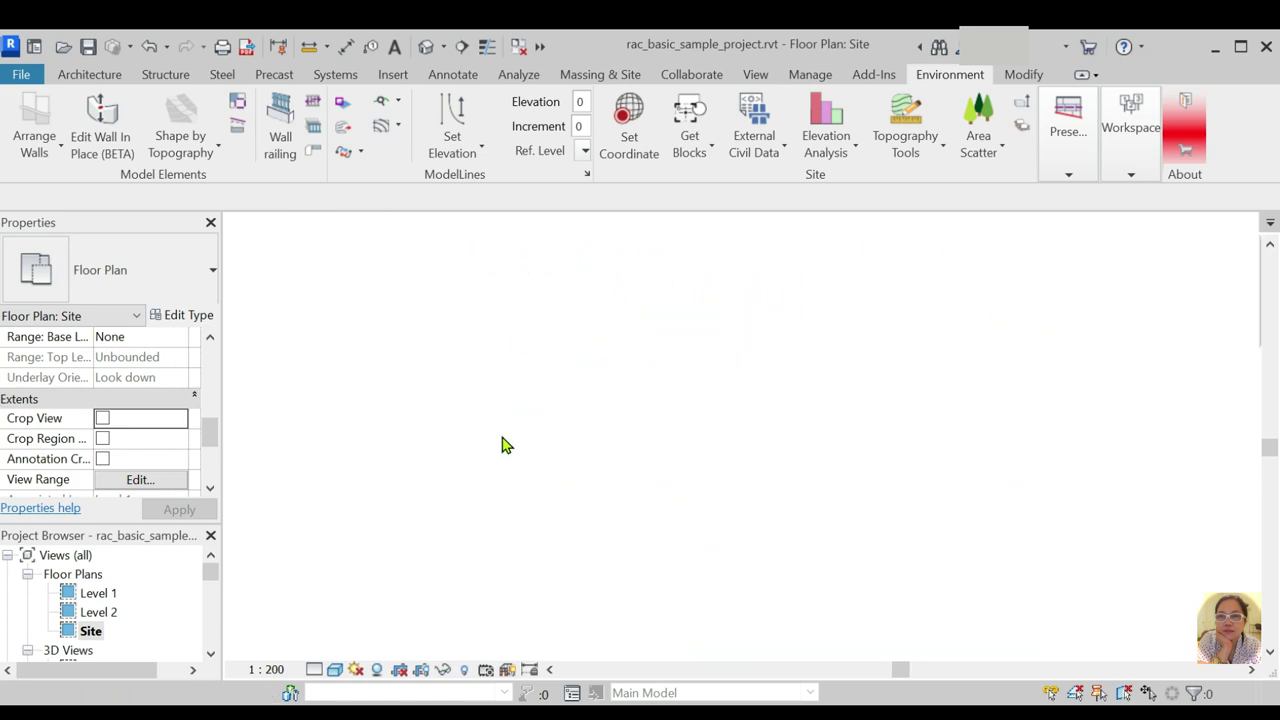
scroll(517, 529, "up", 2)
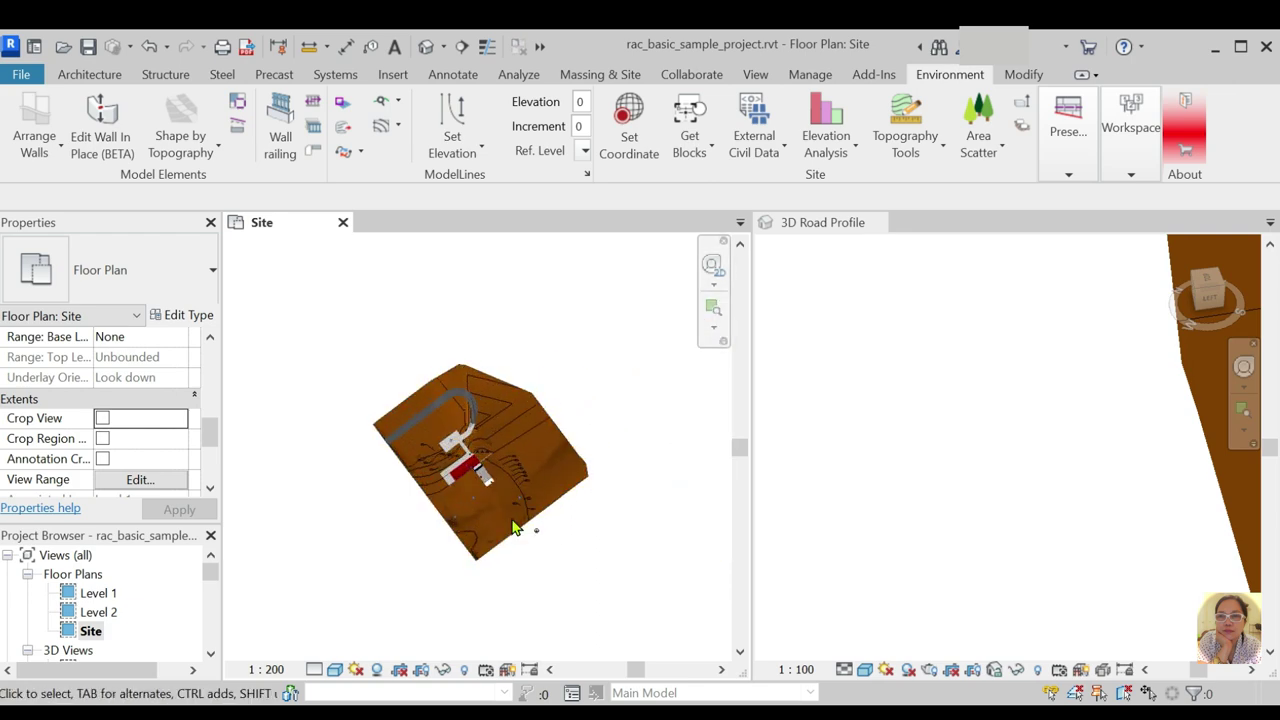
scroll(551, 551, "up", 2)
Angle and zoom the 3D Road Profile view onto the house and service road
left_click(923, 403)
scroll(910, 467, "down", 3)
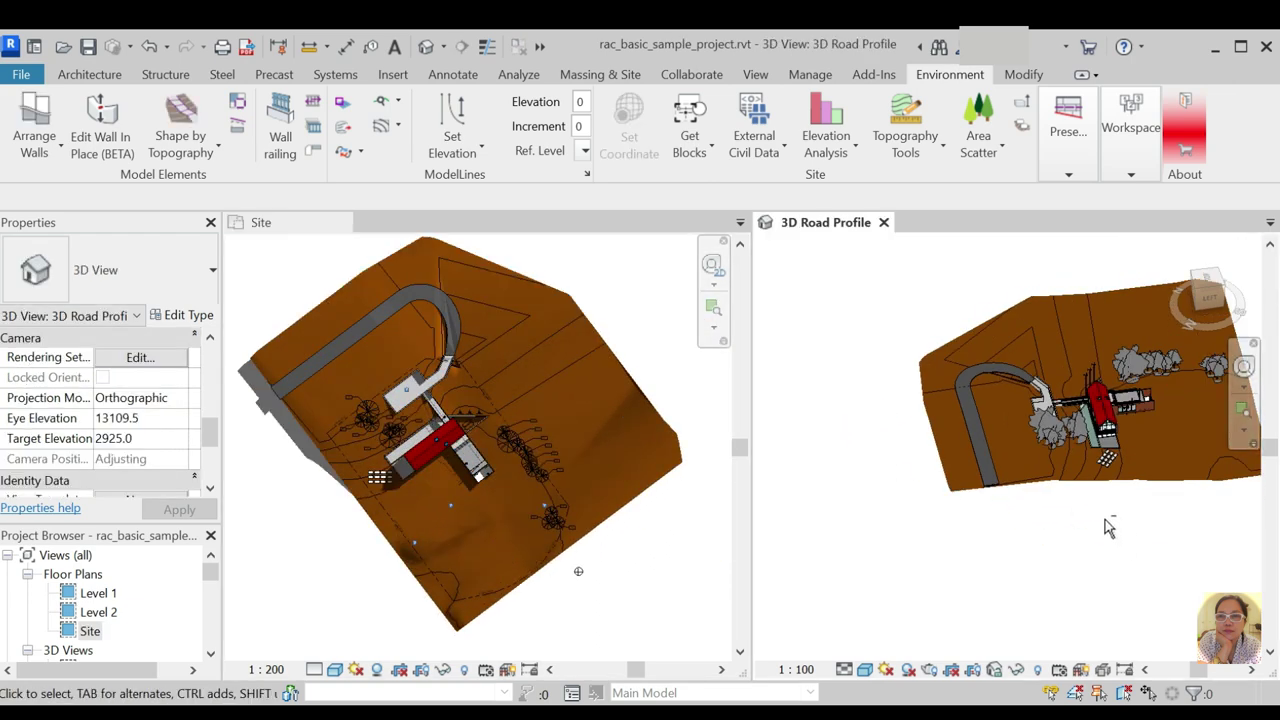
middle_click_drag(1108, 527, 1000, 460, "shift")
scroll(960, 430, "up", 2)
scroll(928, 408, "up", 2)
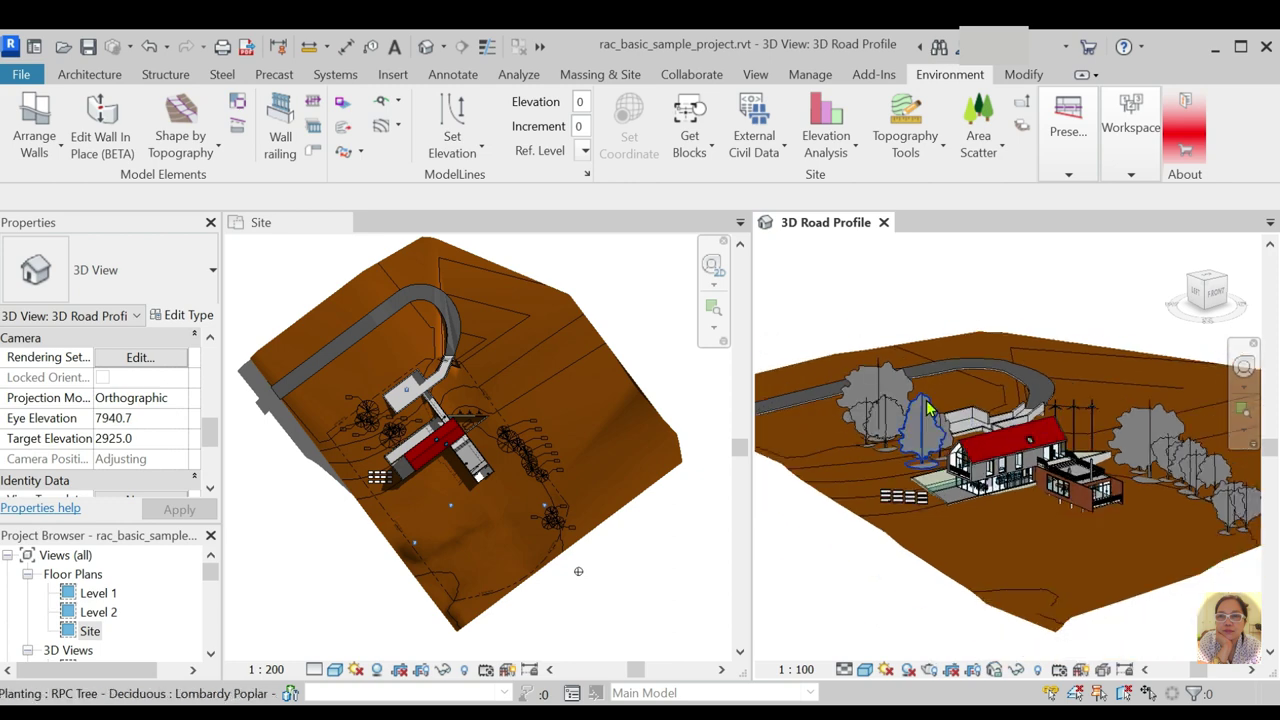
scroll(926, 408, "up", 2)
left_click(865, 669)
left_click(915, 646)
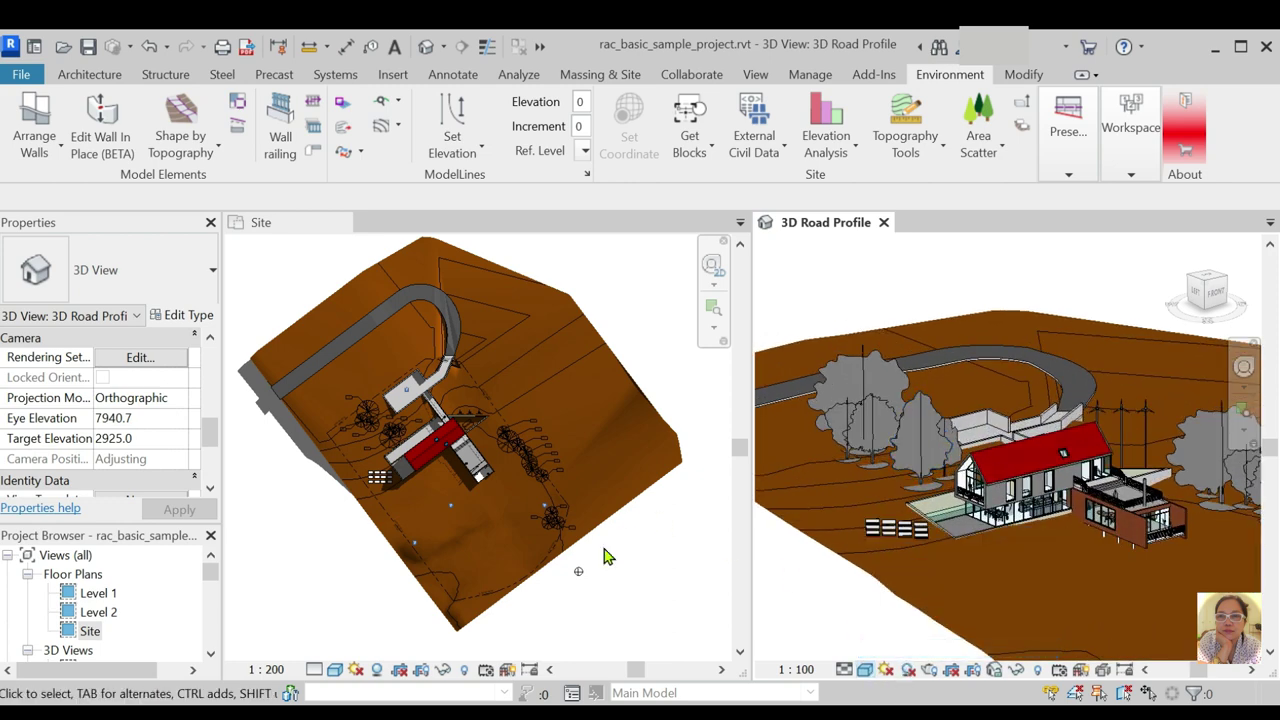